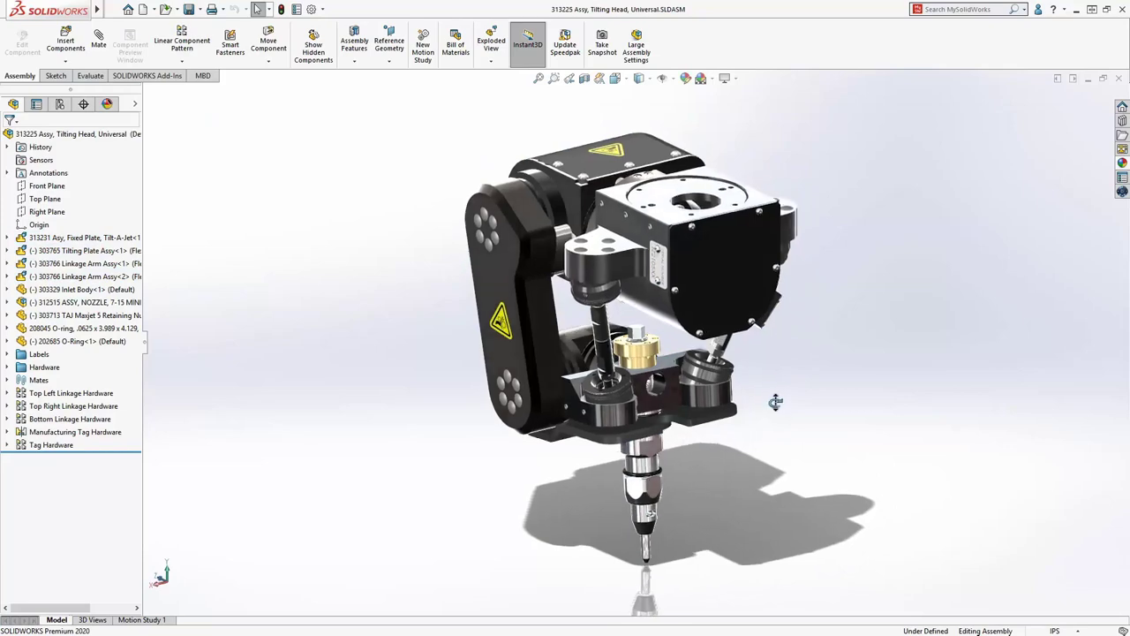
# Show the rubber bellows and clamps around the two linkage arms of the tilting head assembly.
pyautogui.scroll(-5, 774, 399)
pyautogui.scroll(-5, 767, 350)
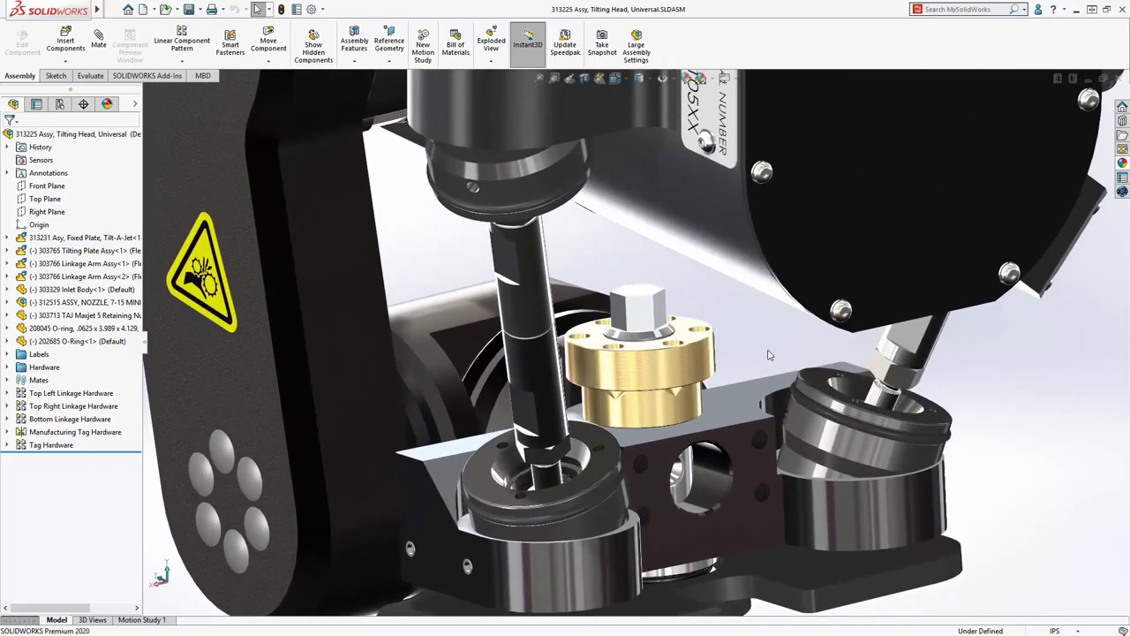
pyautogui.click(136, 104)
pyautogui.click(170, 127)
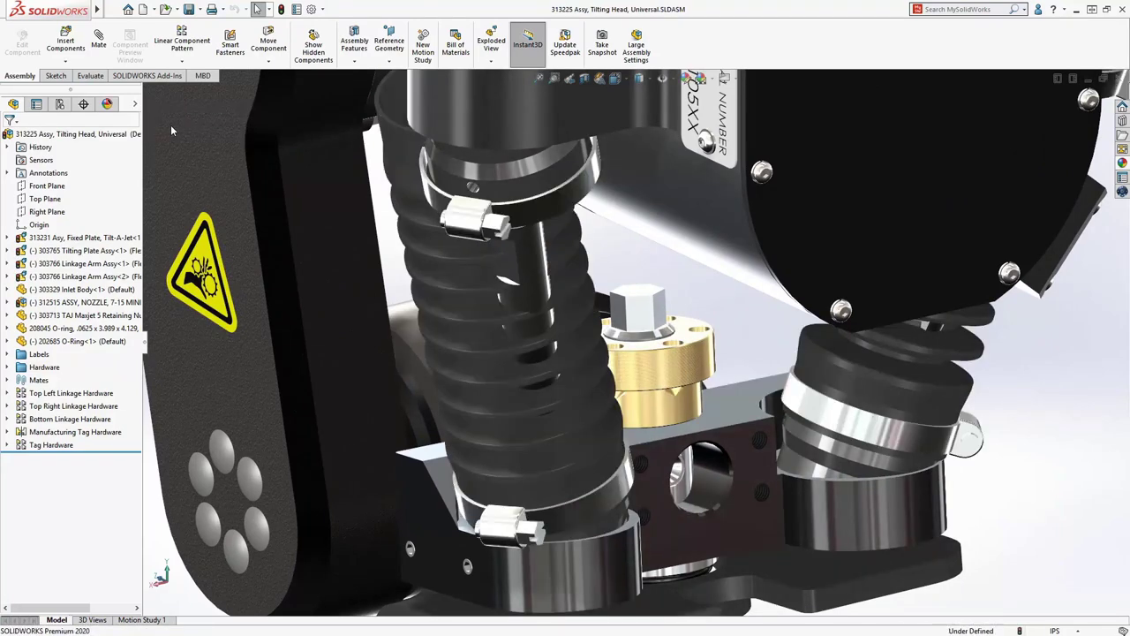
# Make the bellows on the first linkage arm flexible, attaching its path reference to the cylindrical face of the upper pivot ball housing.
pyautogui.click(466, 304)
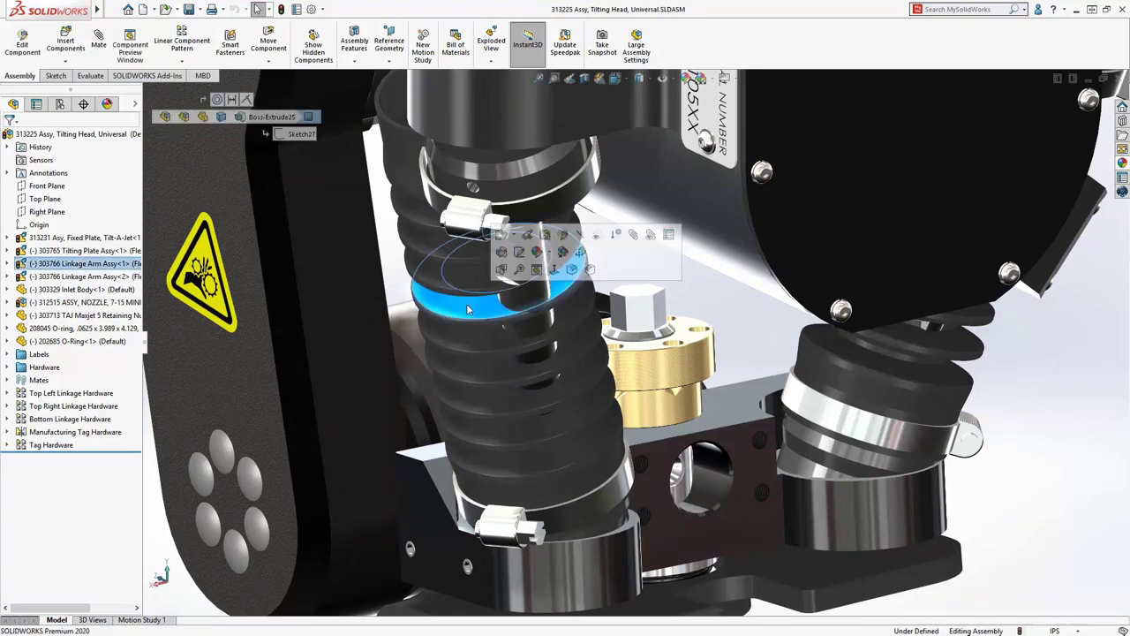
pyautogui.click(581, 253)
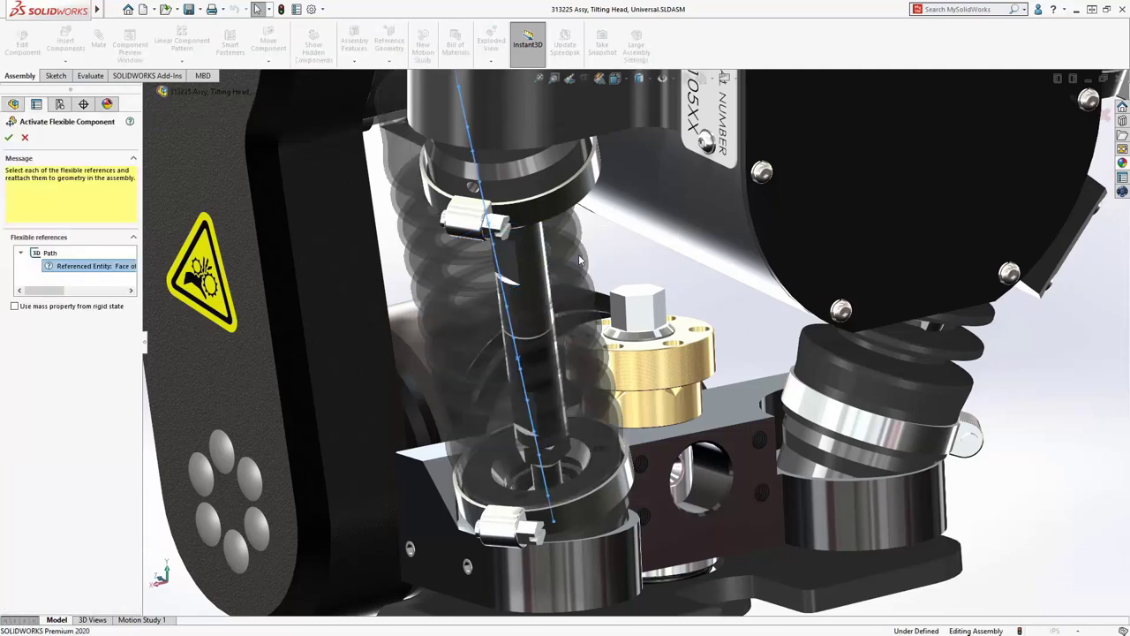
pyautogui.click(549, 188)
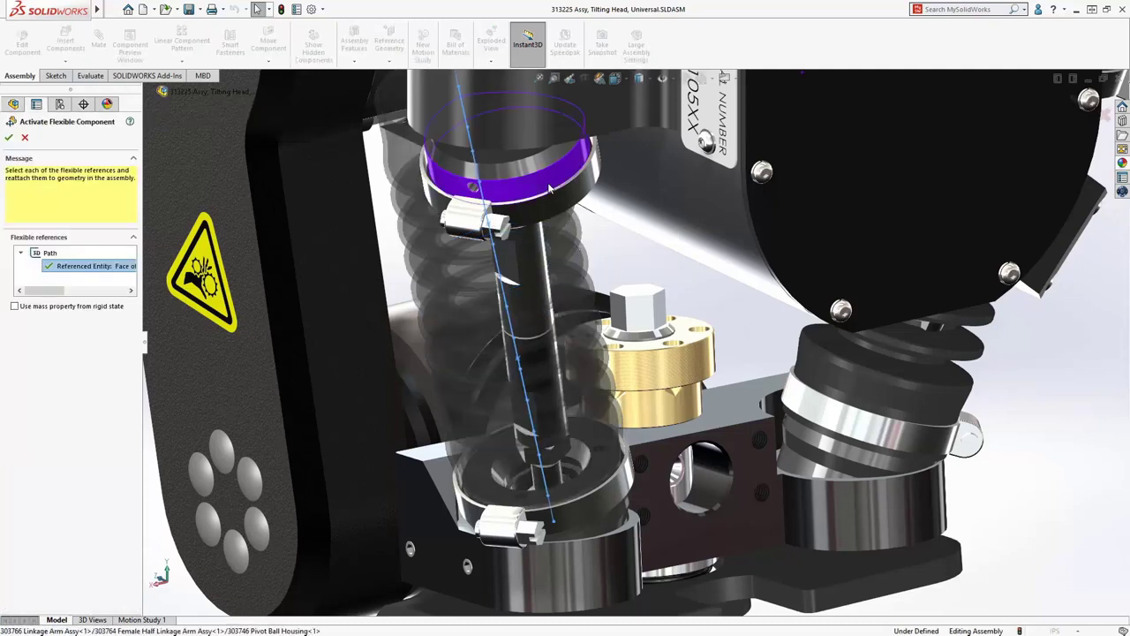
pyautogui.click(559, 196)
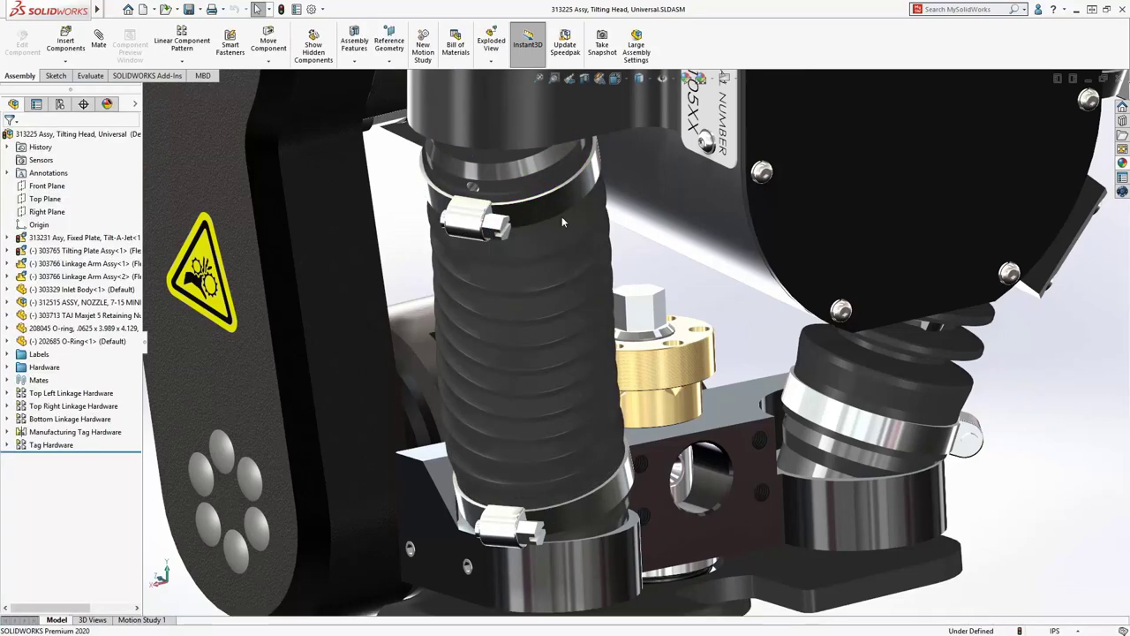
# Move the tilting plate slightly to flex the bellows on the first linkage arm.
pyautogui.click(583, 542)
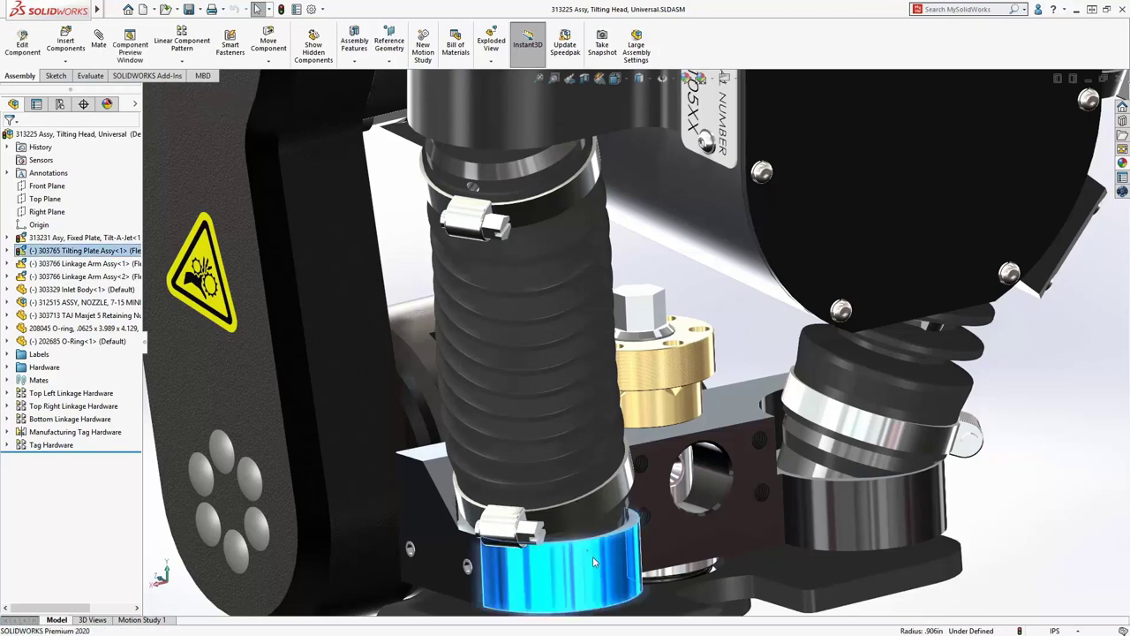
pyautogui.moveTo(583, 542); pyautogui.dragTo(612, 581, button='middle')
pyautogui.moveTo(612, 581); pyautogui.dragTo(596, 560)
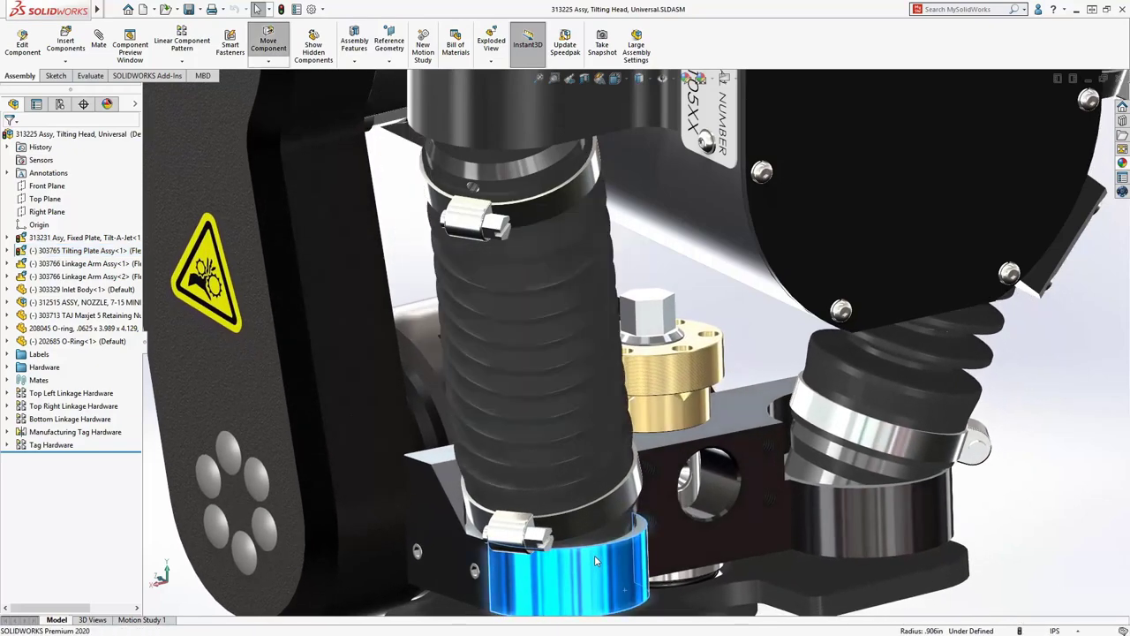
# Make the bellows on the second linkage arm flexible, using the cylindrical face of its upper pivot ball housing as the path reference.
pyautogui.moveTo(797, 530); pyautogui.dragTo(484, 542, button='middle')
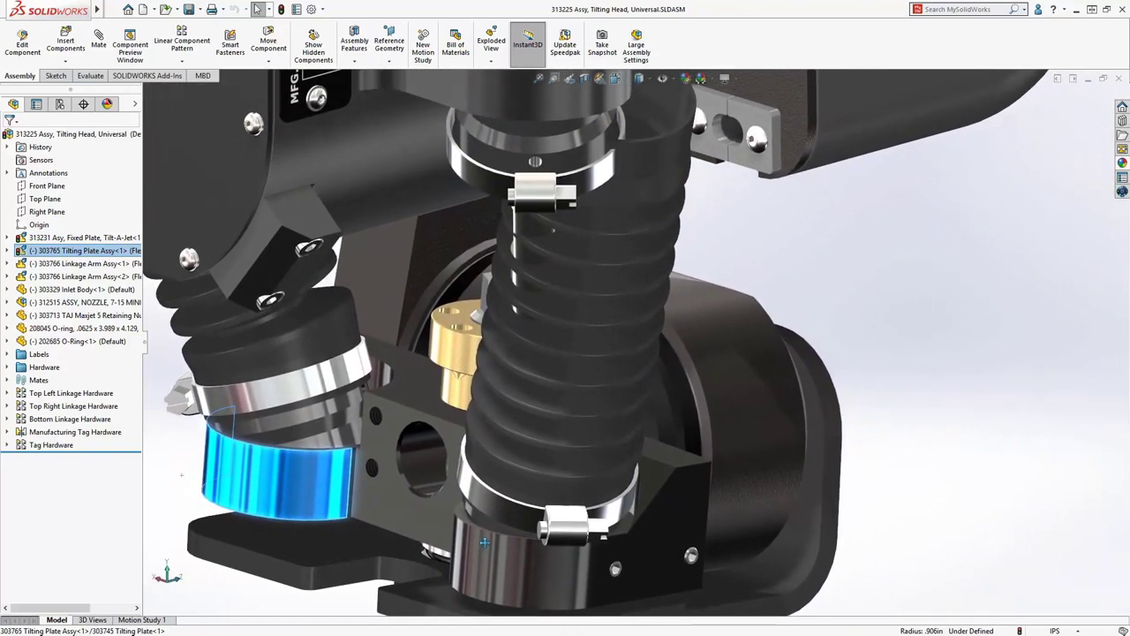
pyautogui.click(576, 346)
pyautogui.click(692, 293)
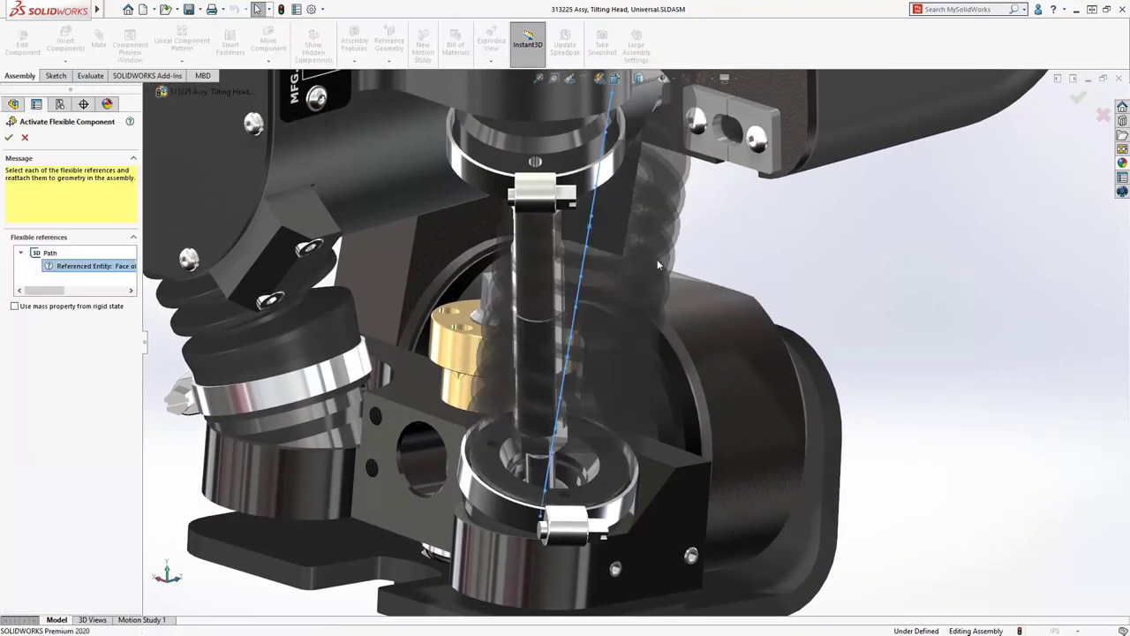
pyautogui.click(583, 165)
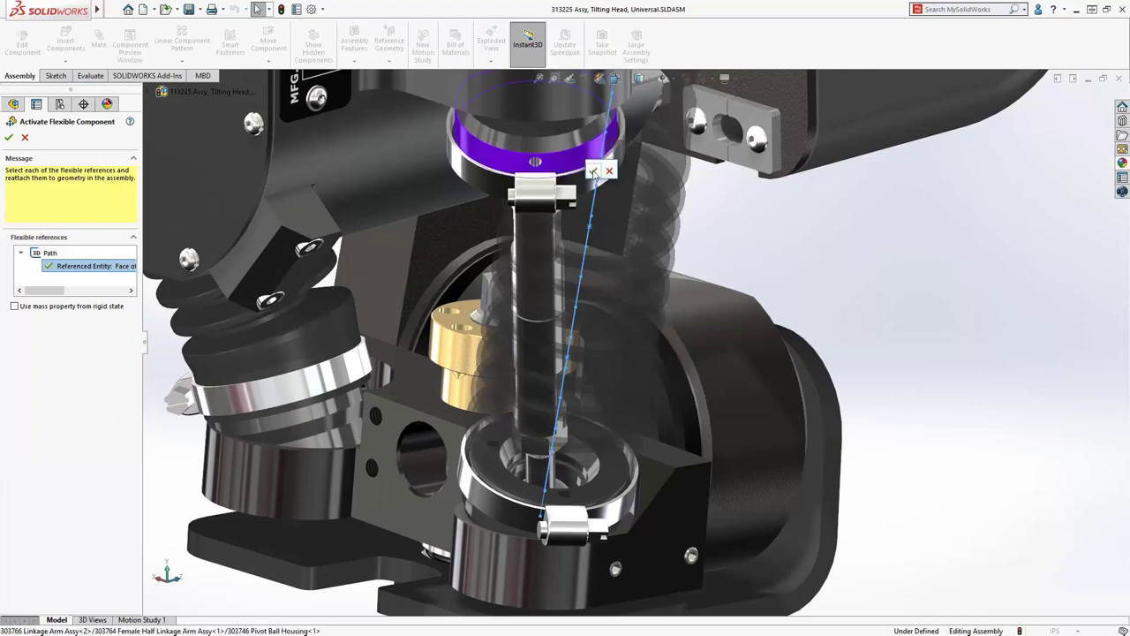
pyautogui.press('Return')
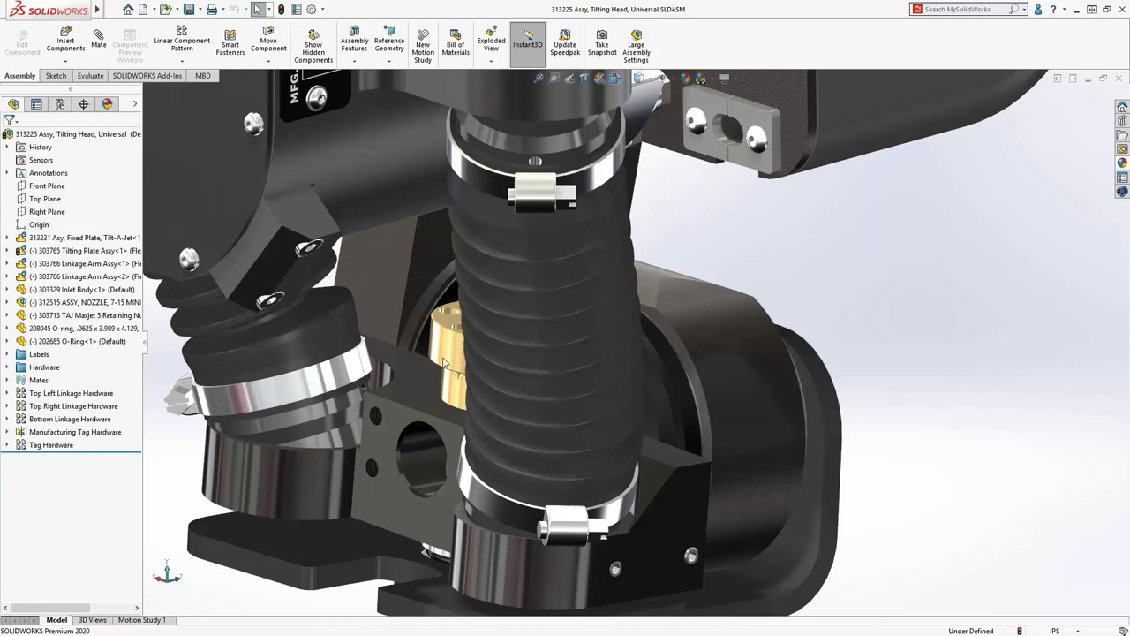
# Move the tilting plate, and slide the middle plate of the two-bellows assembly down its rods, to exercise the flexible parts.
pyautogui.moveTo(321, 478); pyautogui.dragTo(280, 496)
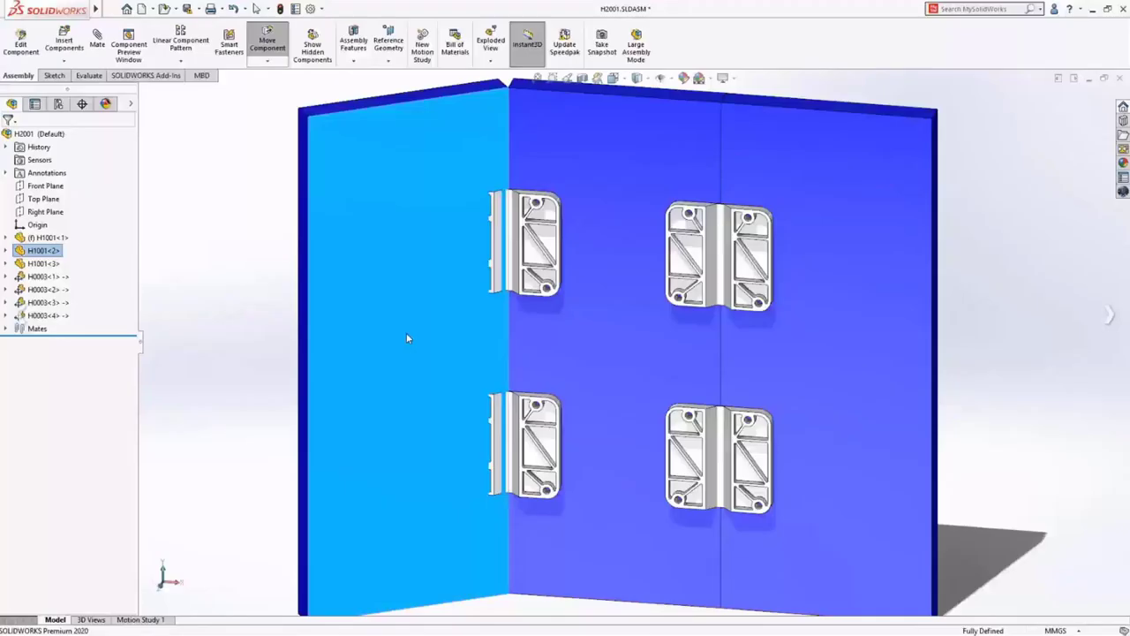
pyautogui.moveTo(807, 379); pyautogui.dragTo(807, 386)
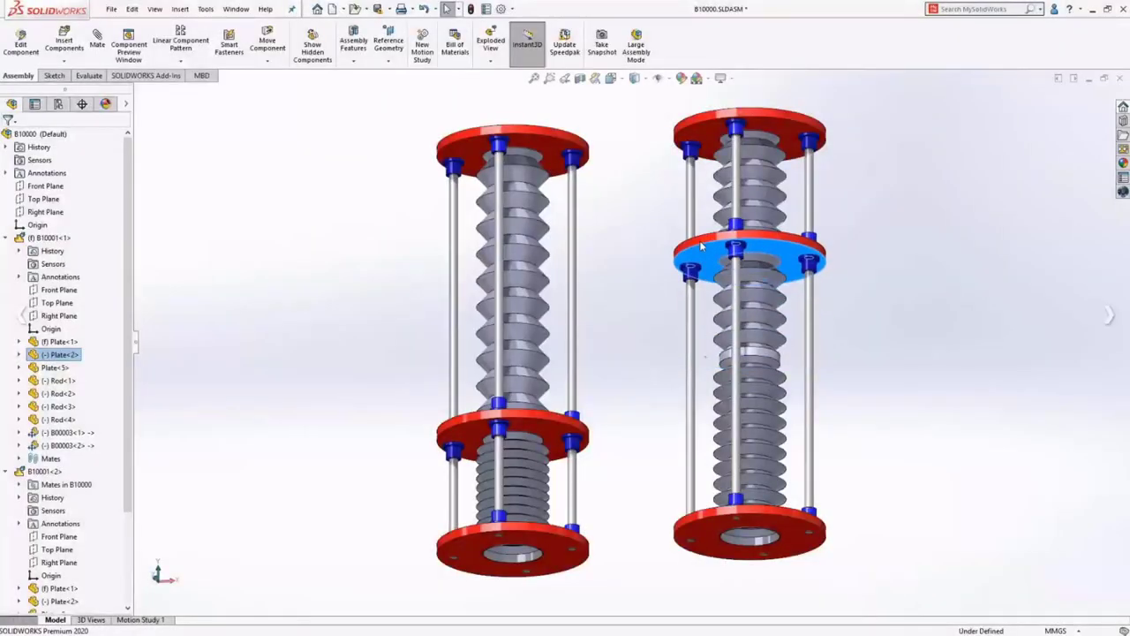
pyautogui.moveTo(701, 246); pyautogui.dragTo(700, 375)
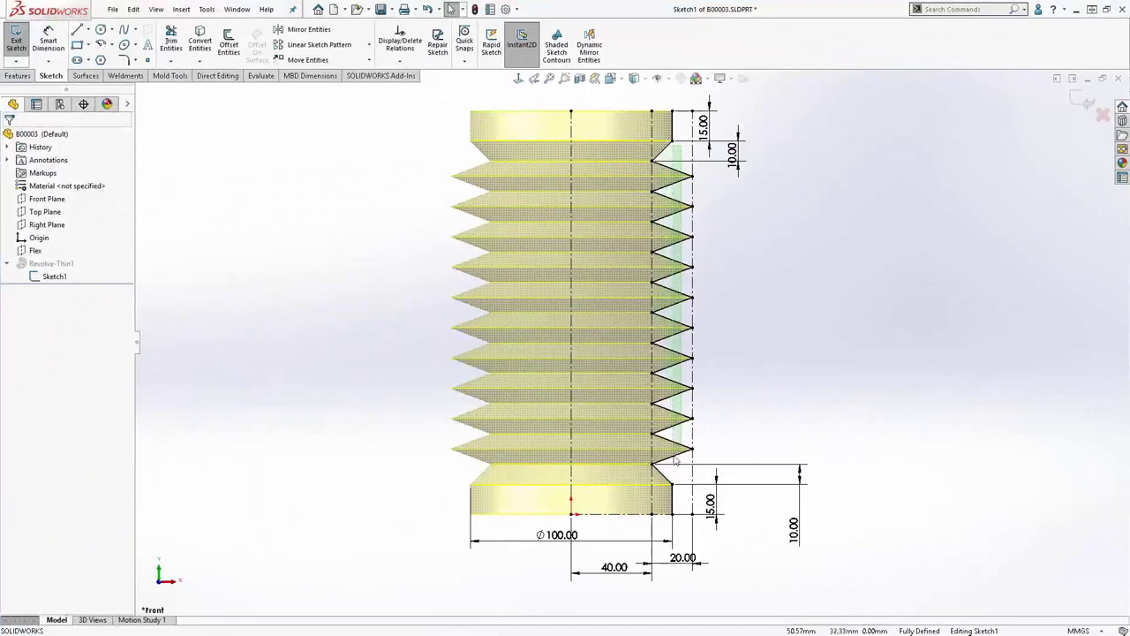
# Check the relations of the bellows profile lines in Sketch1 and move the 100 mm diameter dimension below the 40 mm dimension.
pyautogui.click(673, 466)
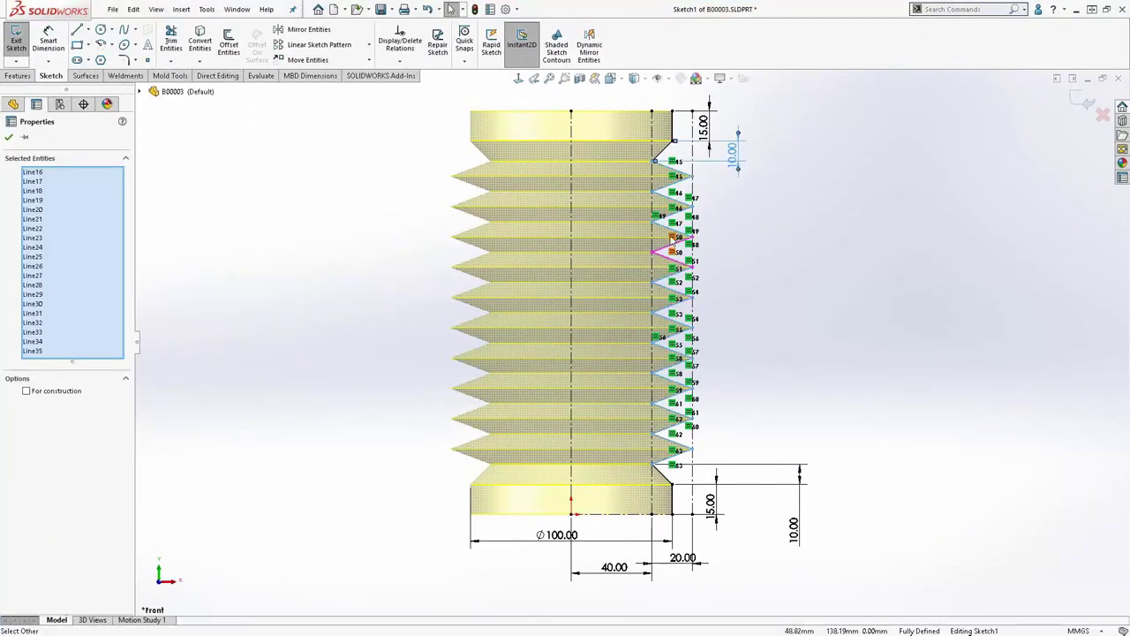
pyautogui.click(753, 241)
pyautogui.click(673, 126)
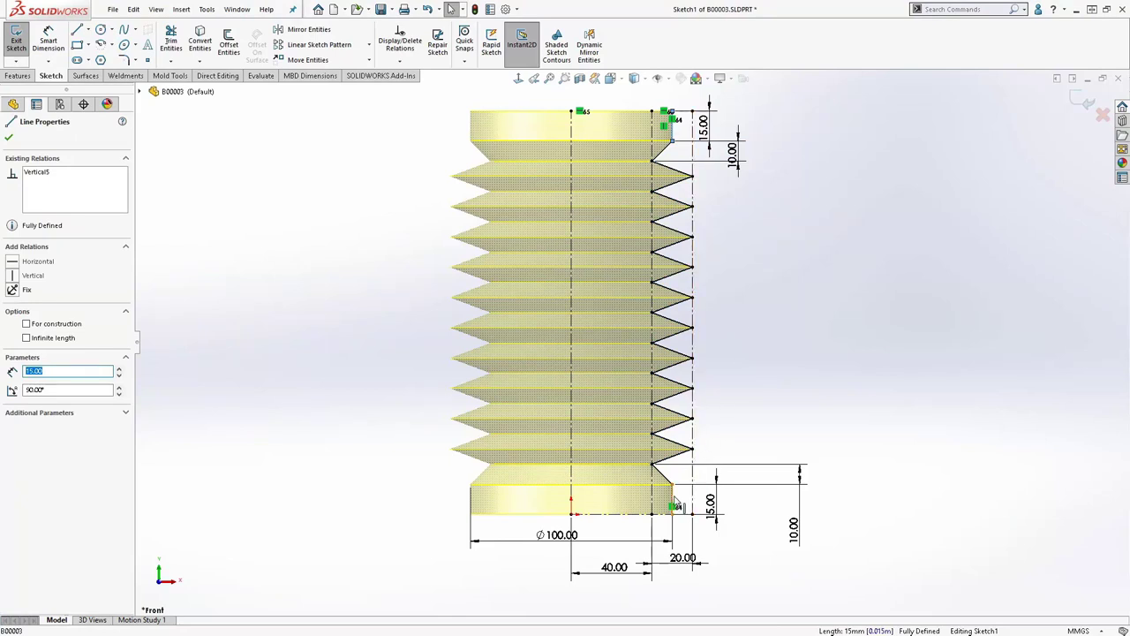
pyautogui.moveTo(568, 535); pyautogui.dragTo(574, 602)
pyautogui.click(802, 568)
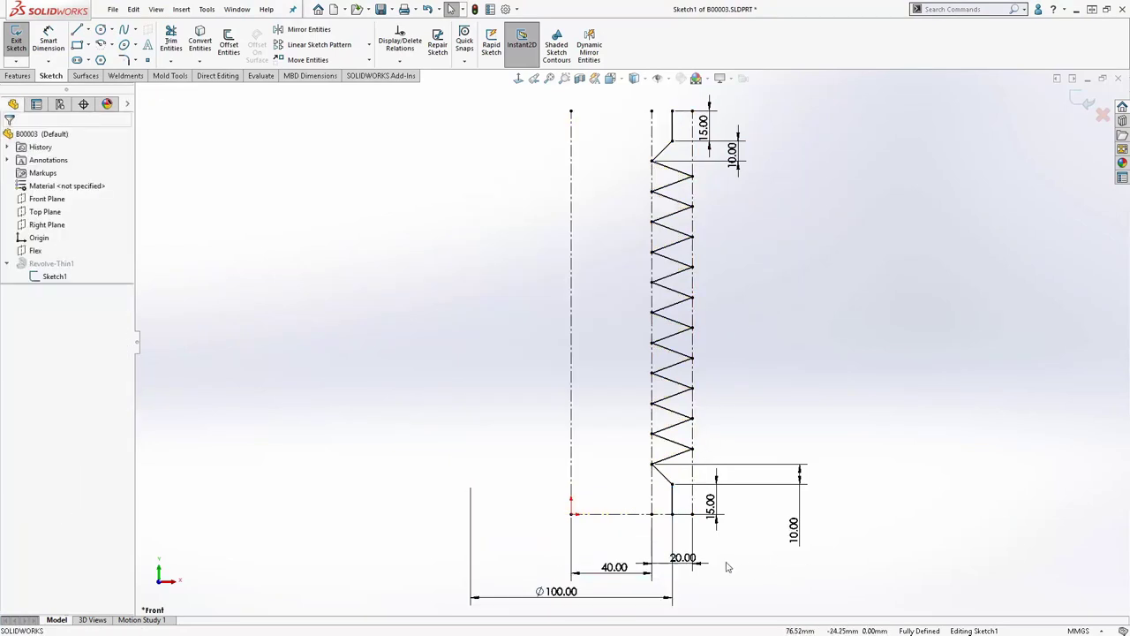
# Inspect the relations of the centerline's upper endpoint in Sketch1 and exit the sketch.
pyautogui.click(572, 112)
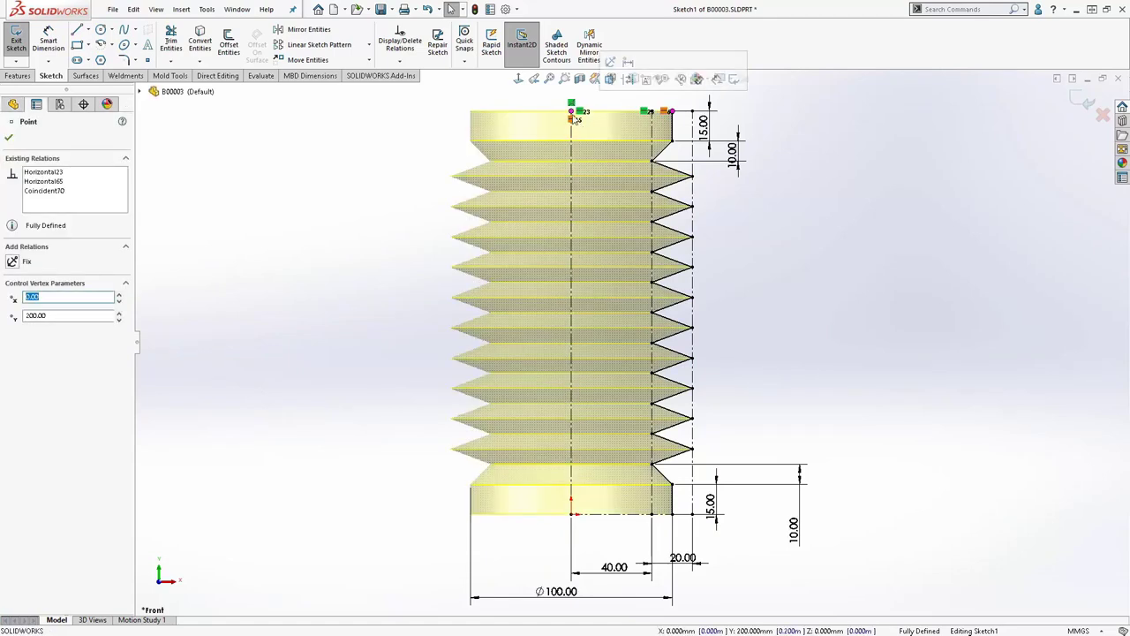
pyautogui.moveTo(574, 115); pyautogui.dragTo(542, 114)
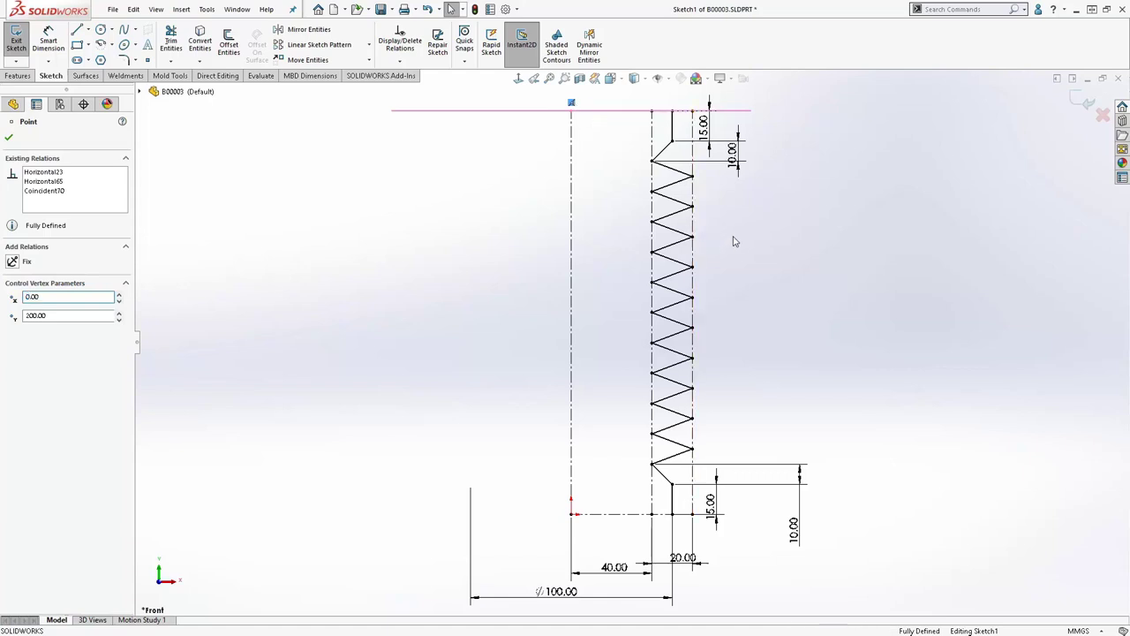
pyautogui.click(747, 203)
pyautogui.click(758, 210)
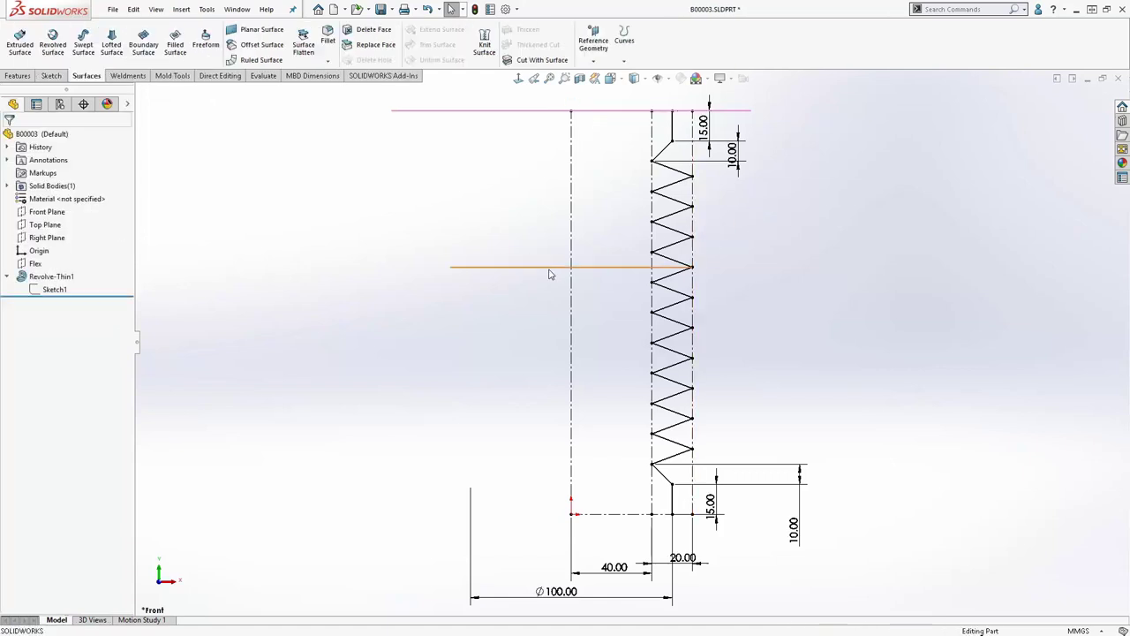
# Examine the Revolve-Thin1 feature and how the Flex plane is offset from the Top Plane.
pyautogui.click(49, 276)
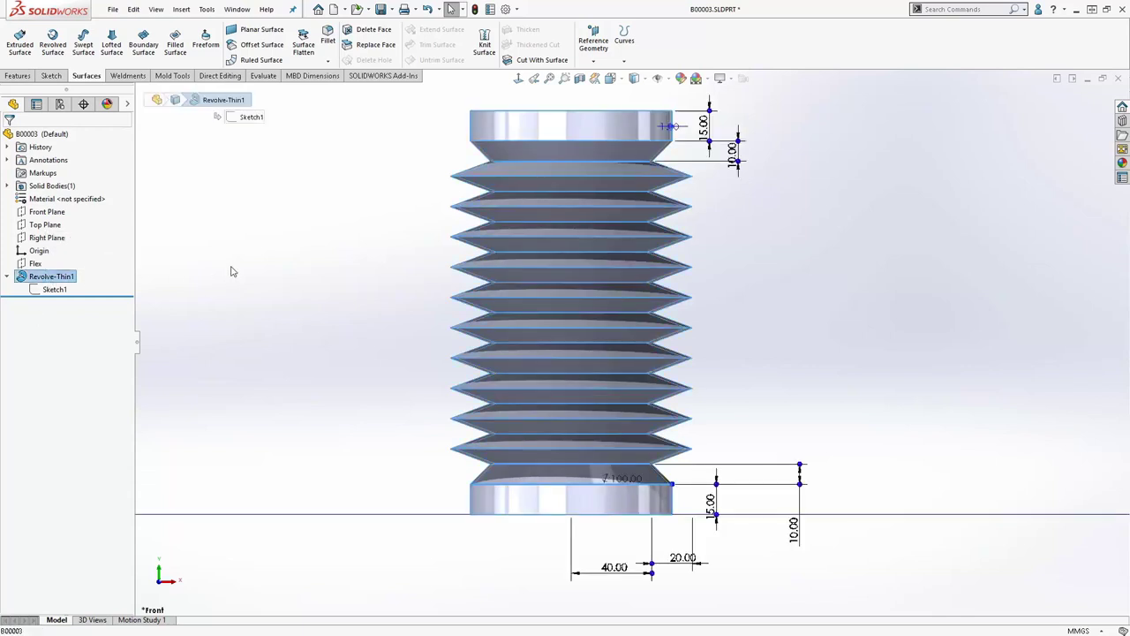
pyautogui.click(208, 247)
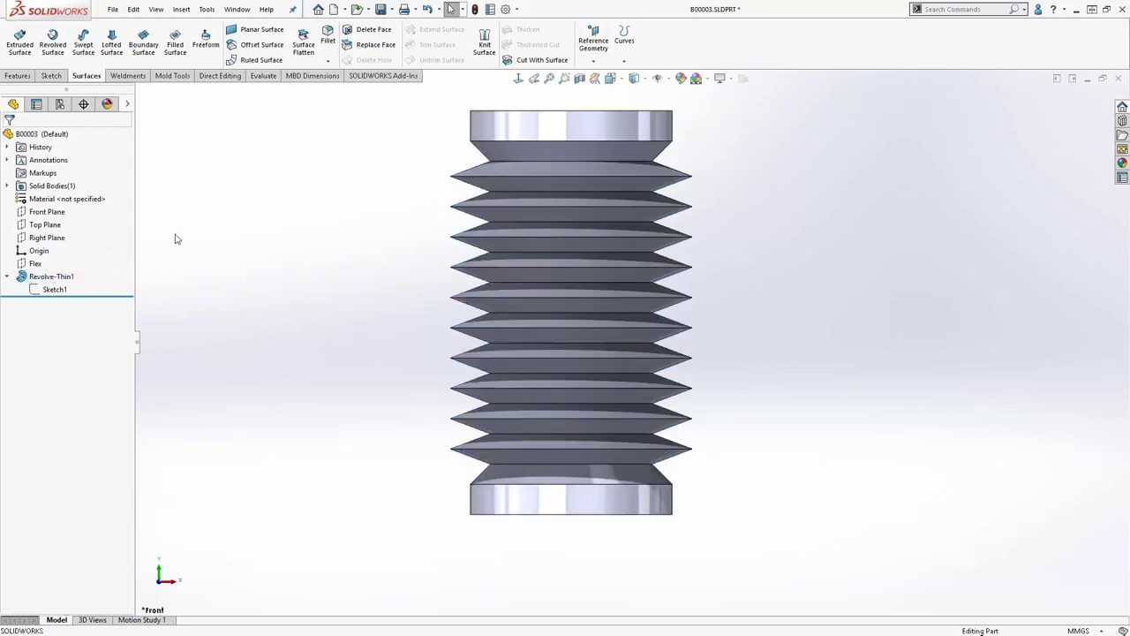
pyautogui.click(34, 264)
pyautogui.click(47, 232)
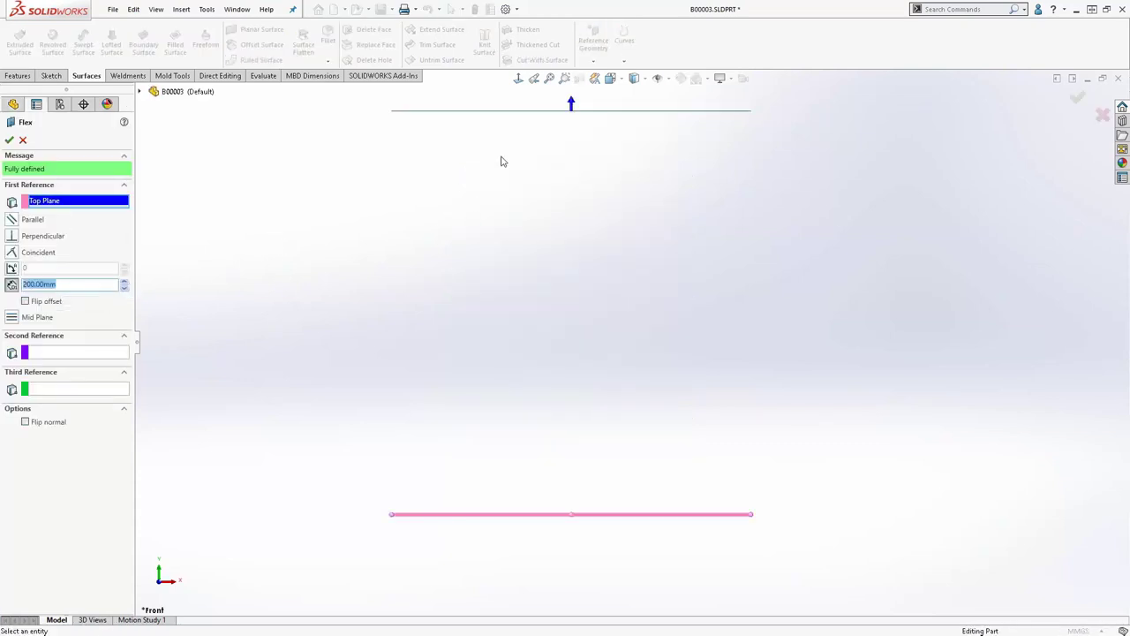
pyautogui.click(10, 141)
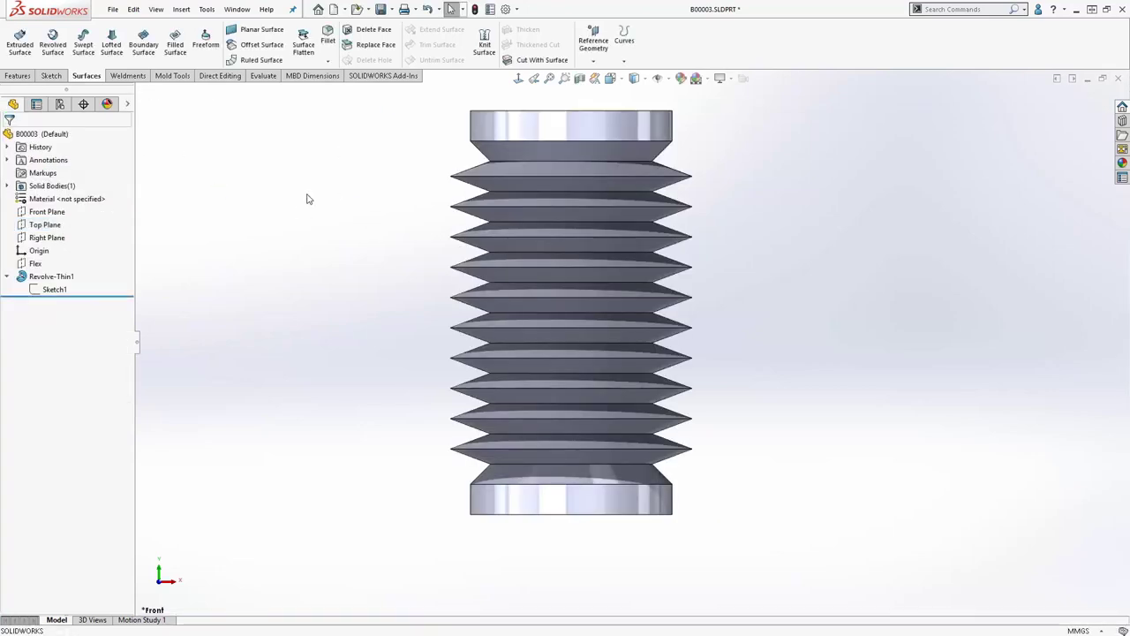
pyautogui.click(36, 263)
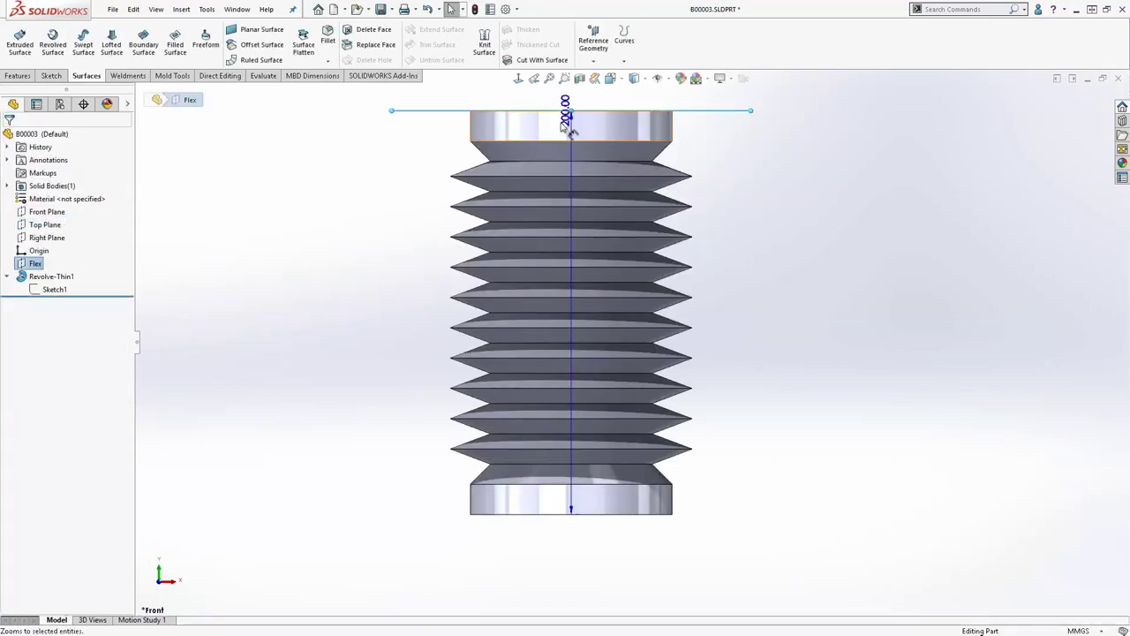
pyautogui.moveTo(569, 111)
pyautogui.mouseDown()
pyautogui.moveTo(564, 196)
pyautogui.moveTo(564, 125)
pyautogui.mouseUp()
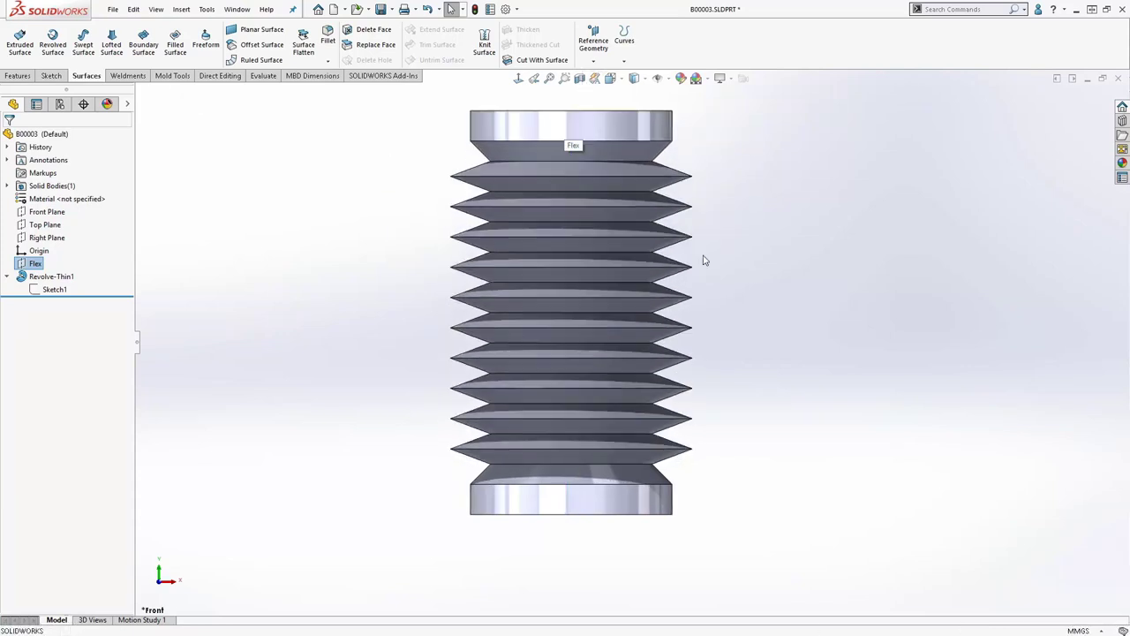
pyautogui.click(733, 250)
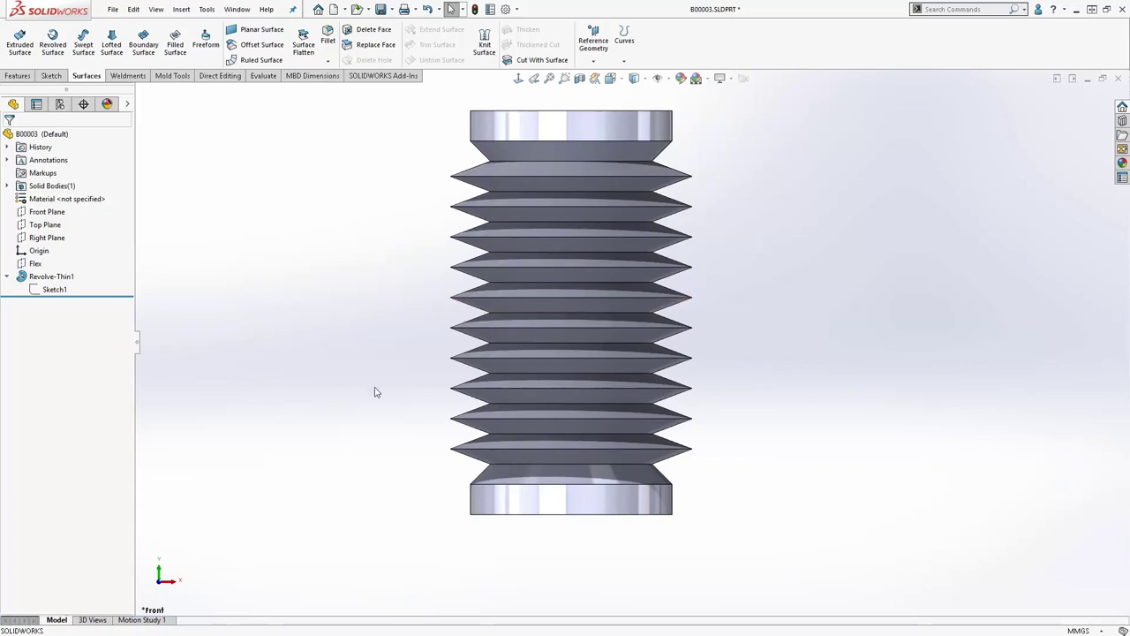
# Show the bellows part in trimetric view and switch to the Bellow Library assembly document.
pyautogui.moveTo(375, 393); pyautogui.dragTo(434, 269, button='right')
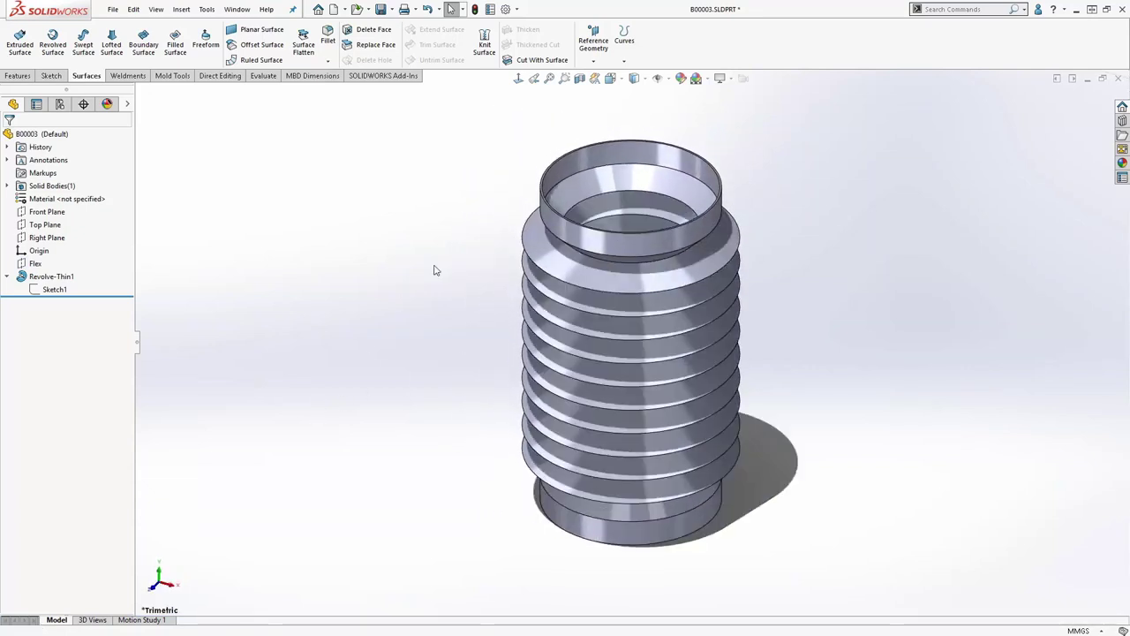
pyautogui.hotkey('ctrl', 'Tab')
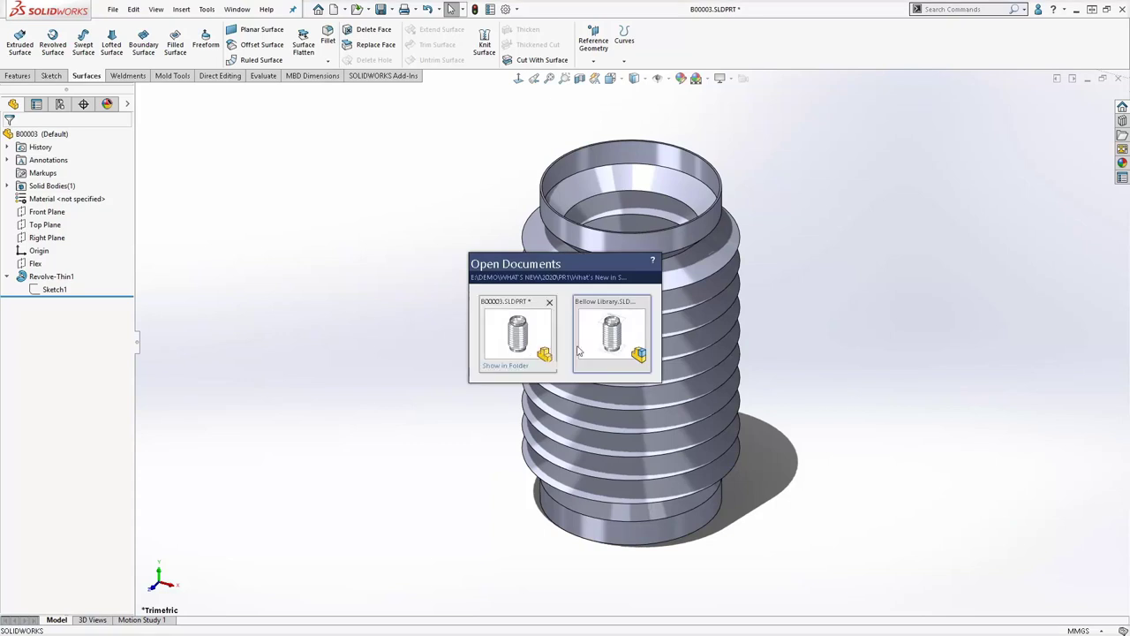
pyautogui.click(579, 351)
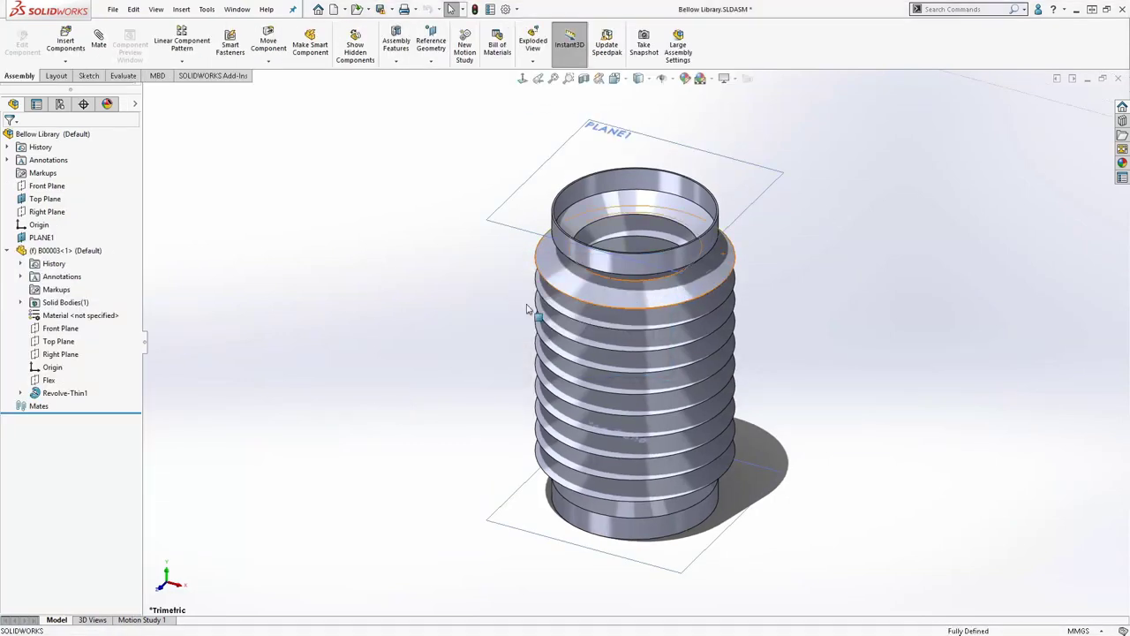
# Examine the B00003 bellows component and the top-level Bellow Library assembly that contains it.
pyautogui.click(62, 253)
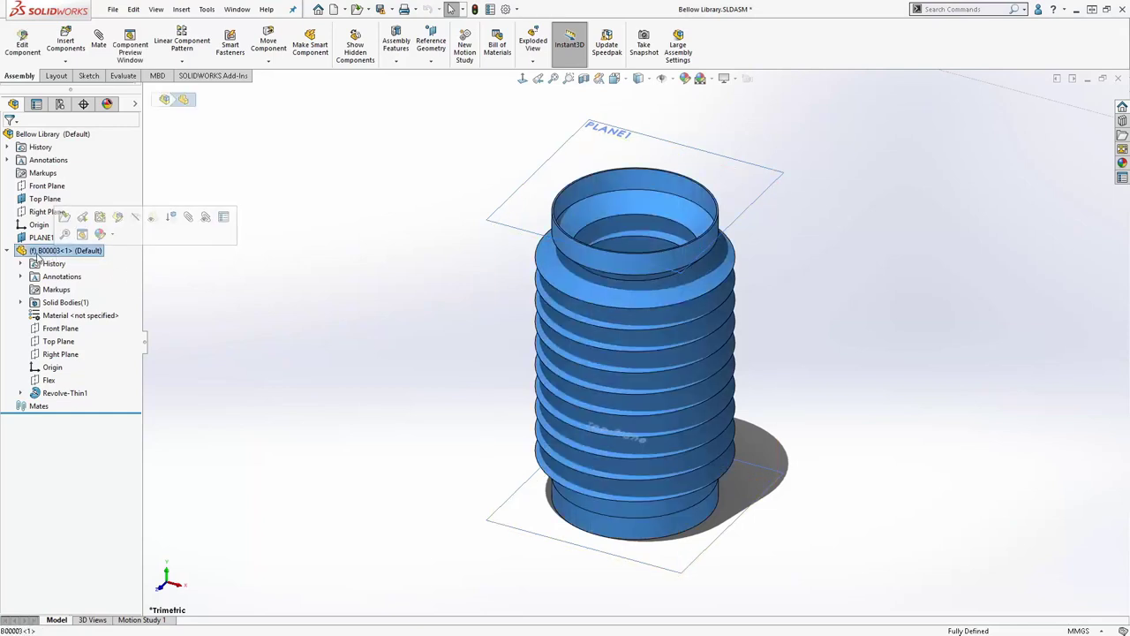
pyautogui.click(292, 286)
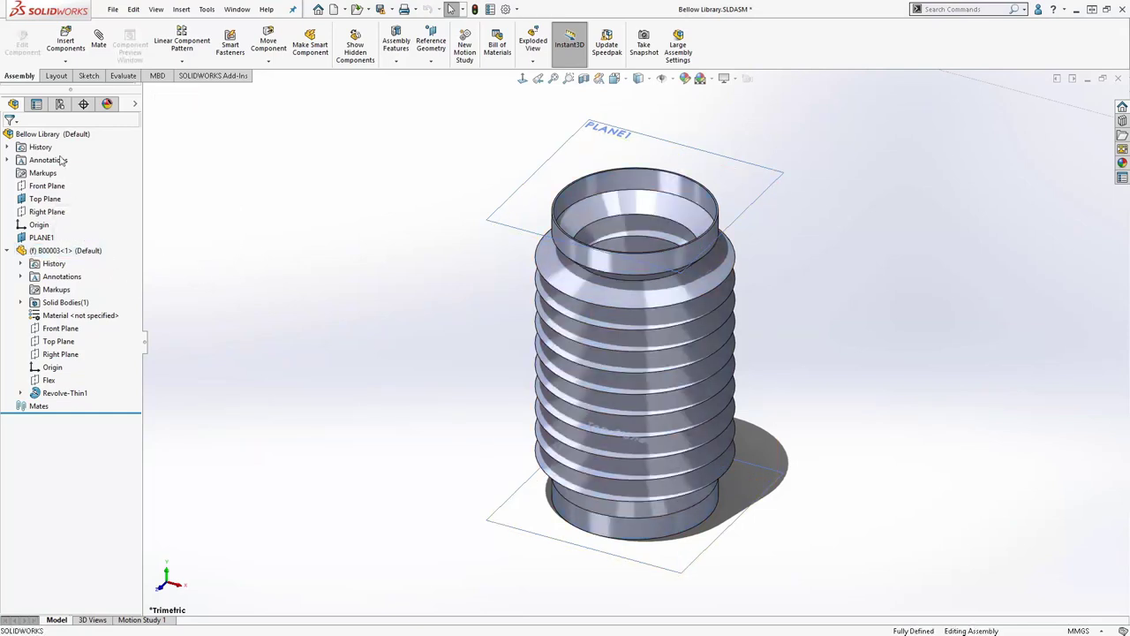
pyautogui.click(35, 135)
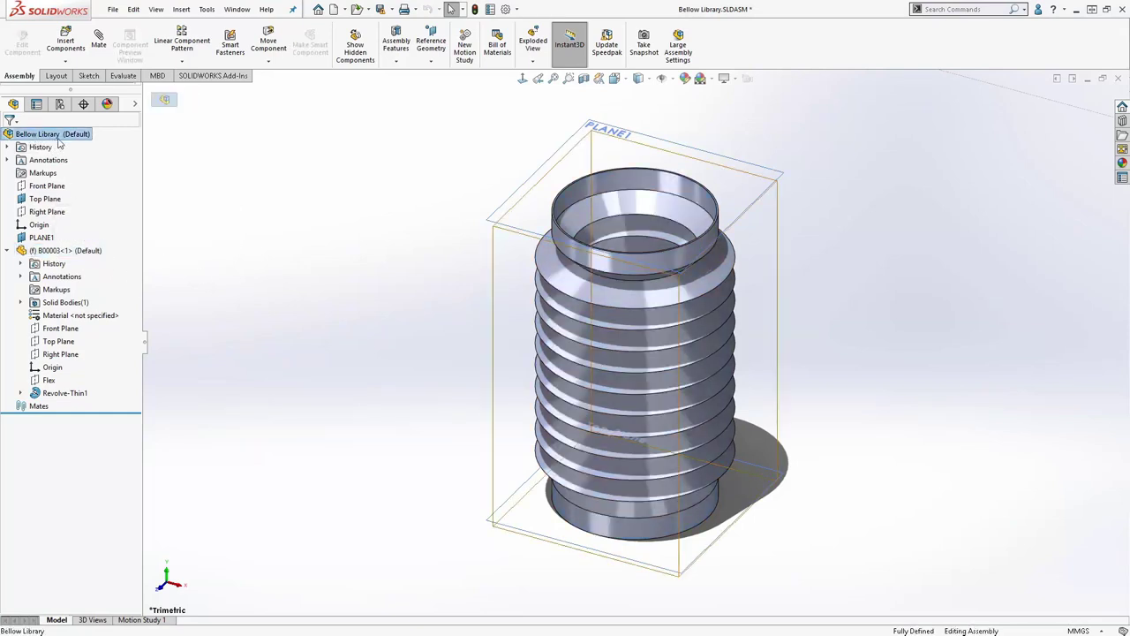
pyautogui.click(220, 207)
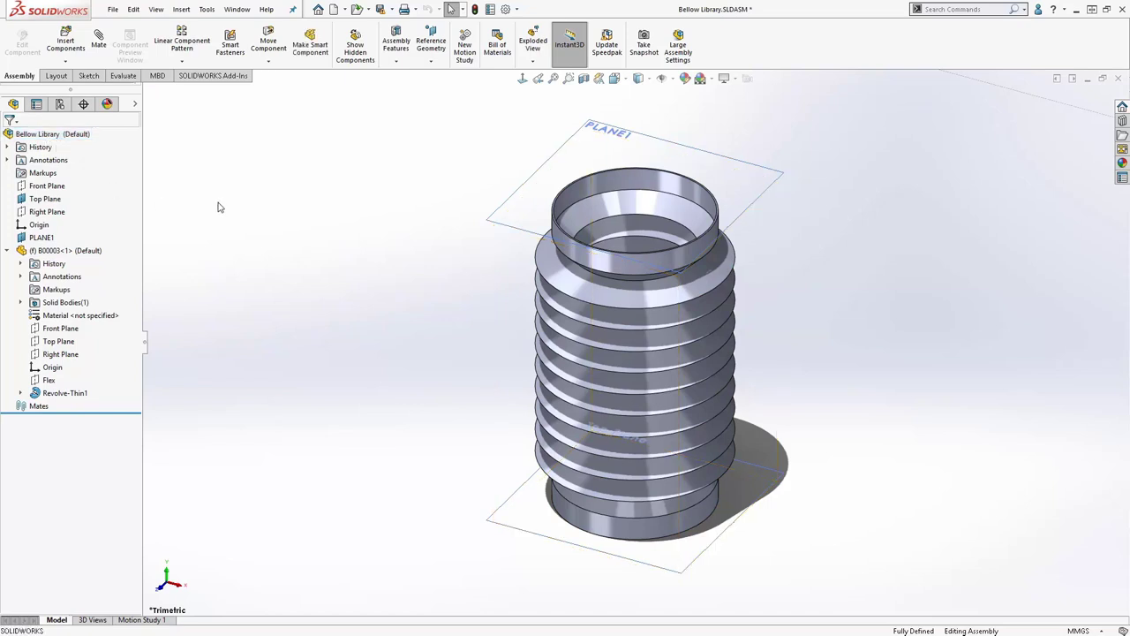
# Shift PLANE1 slightly along its offset to test whether the bellows follows it.
pyautogui.click(26, 239)
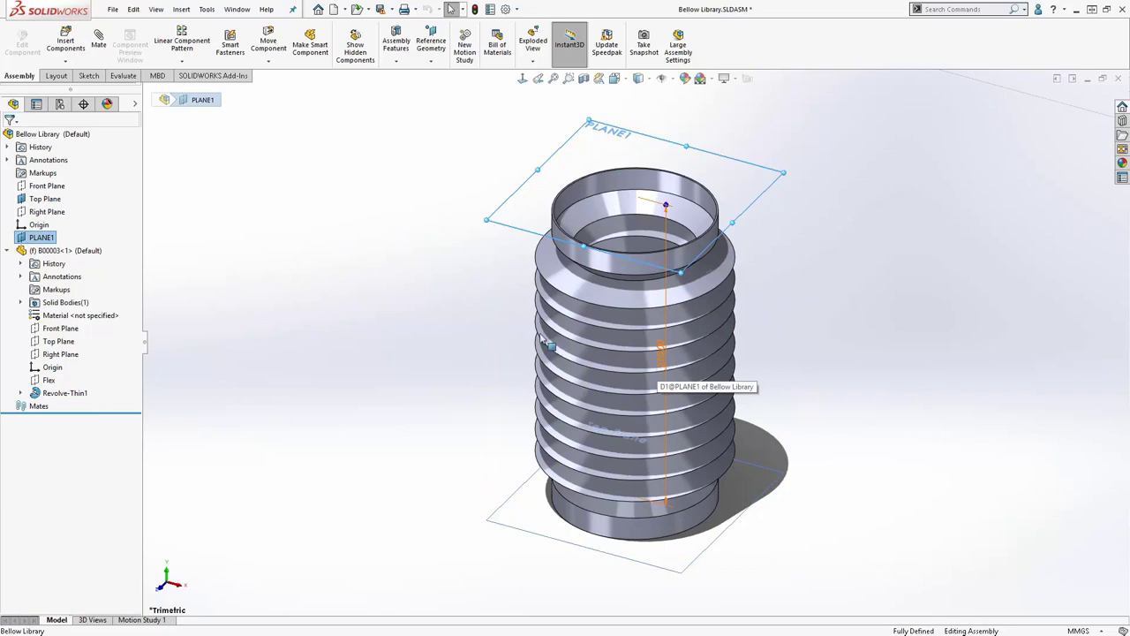
pyautogui.moveTo(666, 205)
pyautogui.mouseDown()
pyautogui.moveTo(671, 172)
pyautogui.moveTo(670, 205)
pyautogui.mouseUp()
pyautogui.click(819, 283)
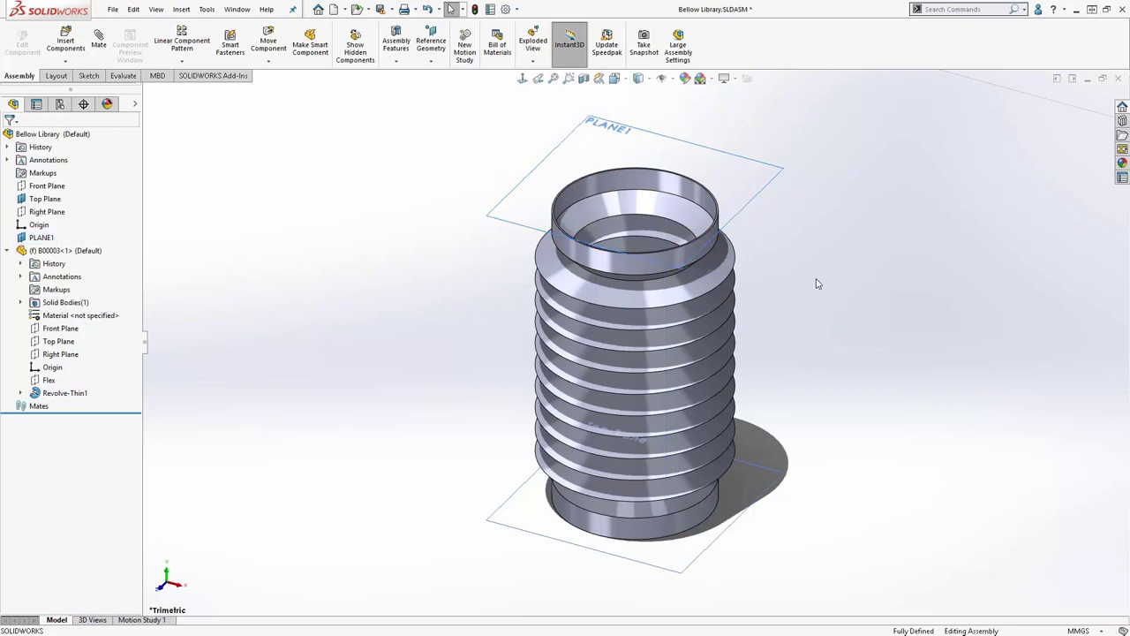
# Redefine the Flex plane of B00003 as coincident with the assembly's PLANE1, and return to editing the assembly.
pyautogui.click(49, 380)
pyautogui.click(66, 349)
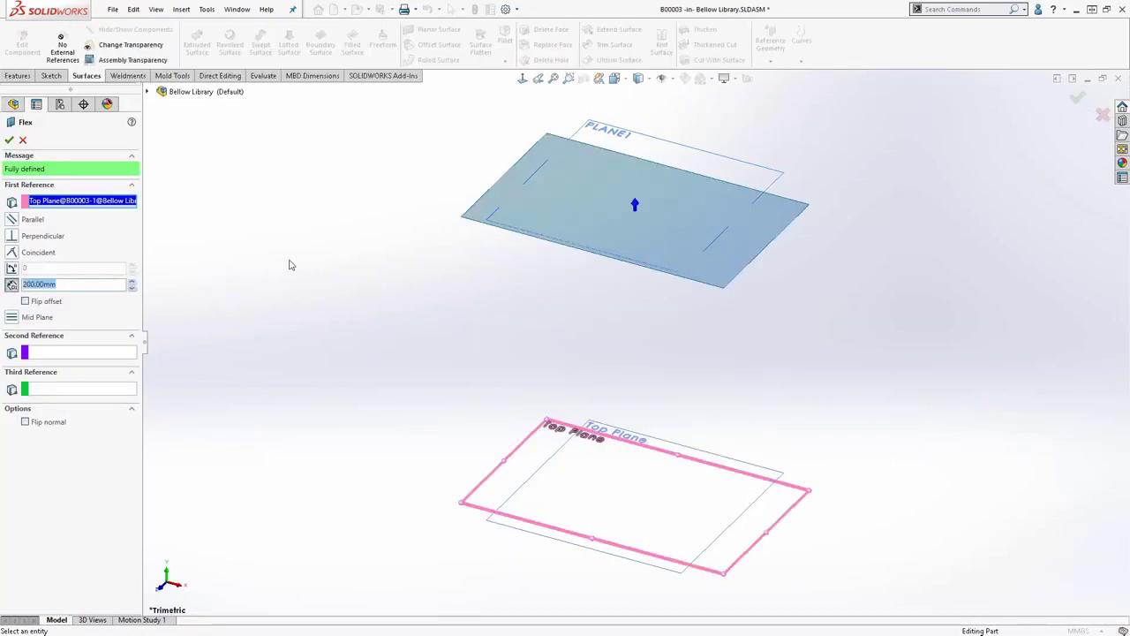
pyautogui.click(148, 92)
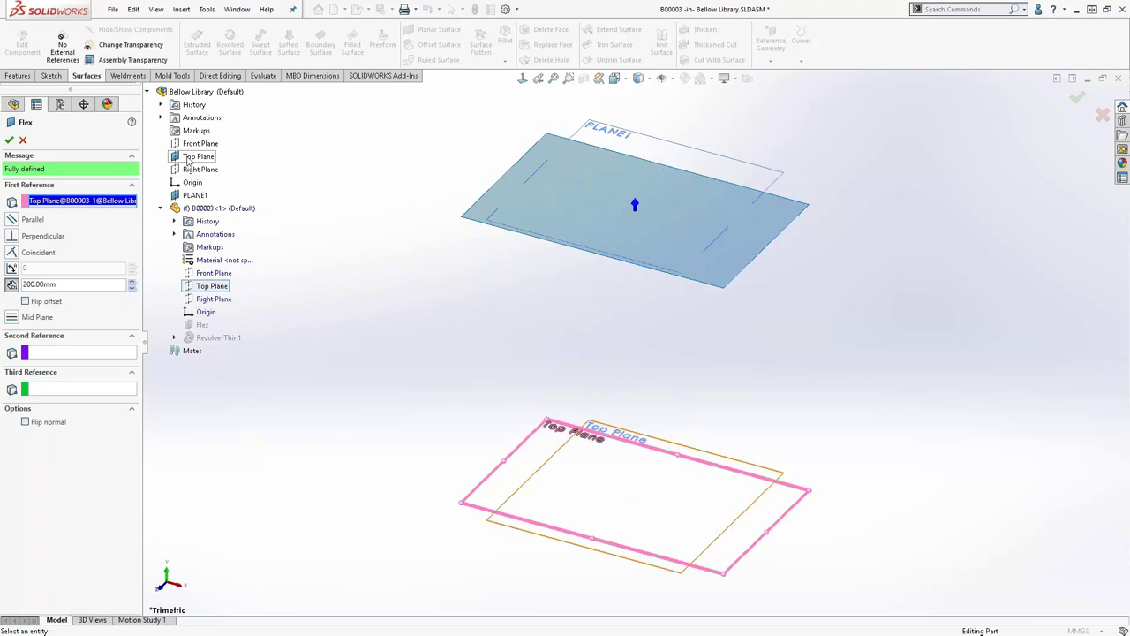
pyautogui.click(191, 195)
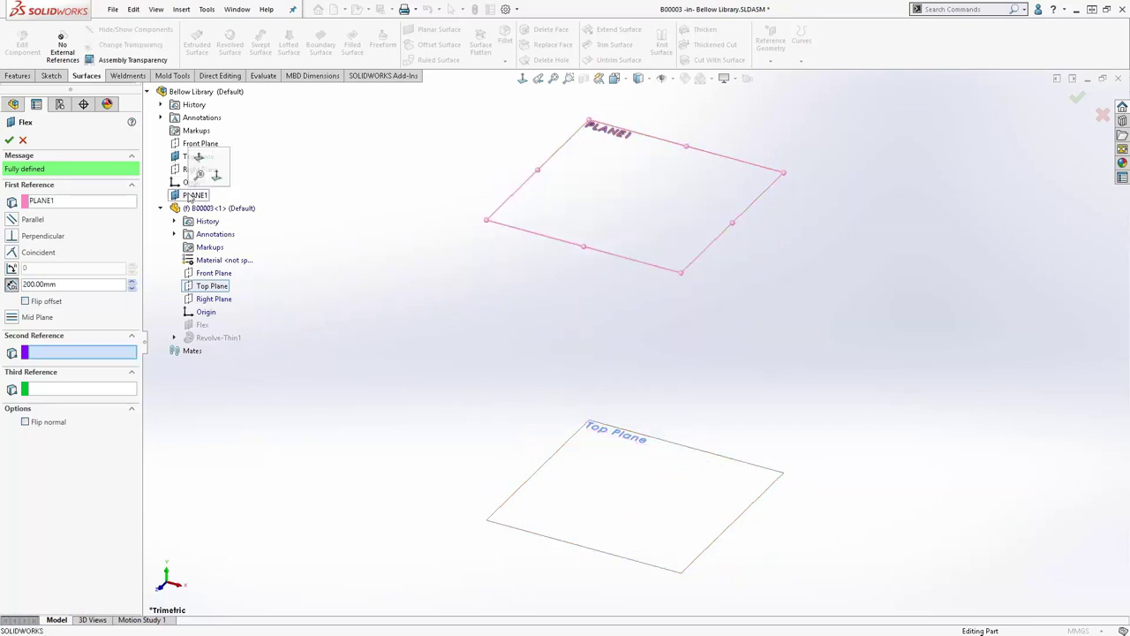
pyautogui.click(12, 254)
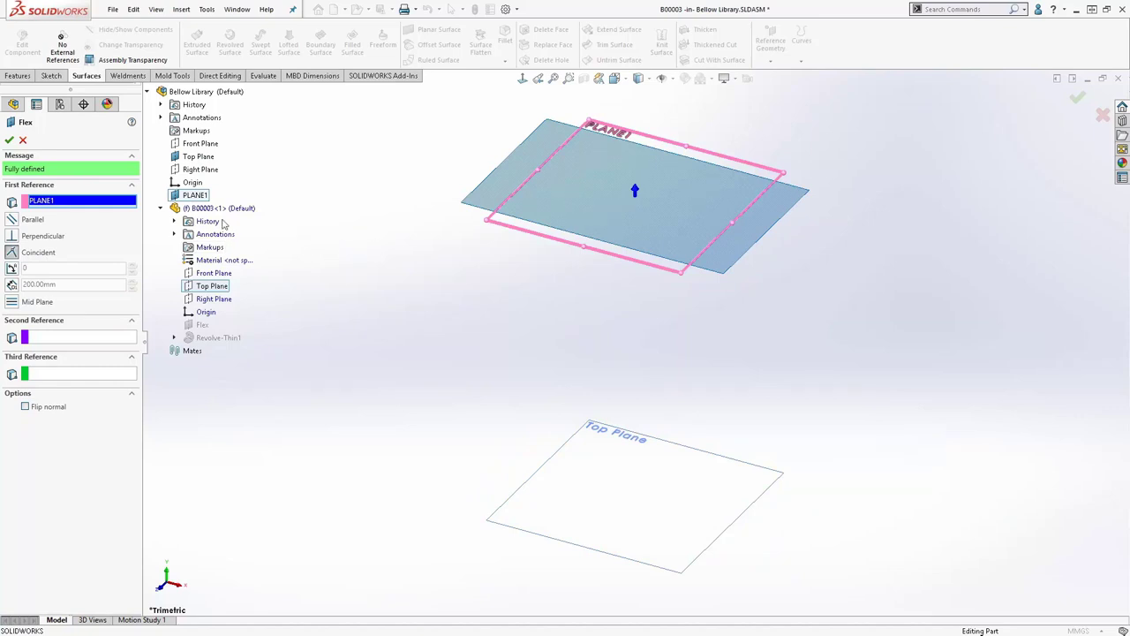
pyautogui.click(9, 140)
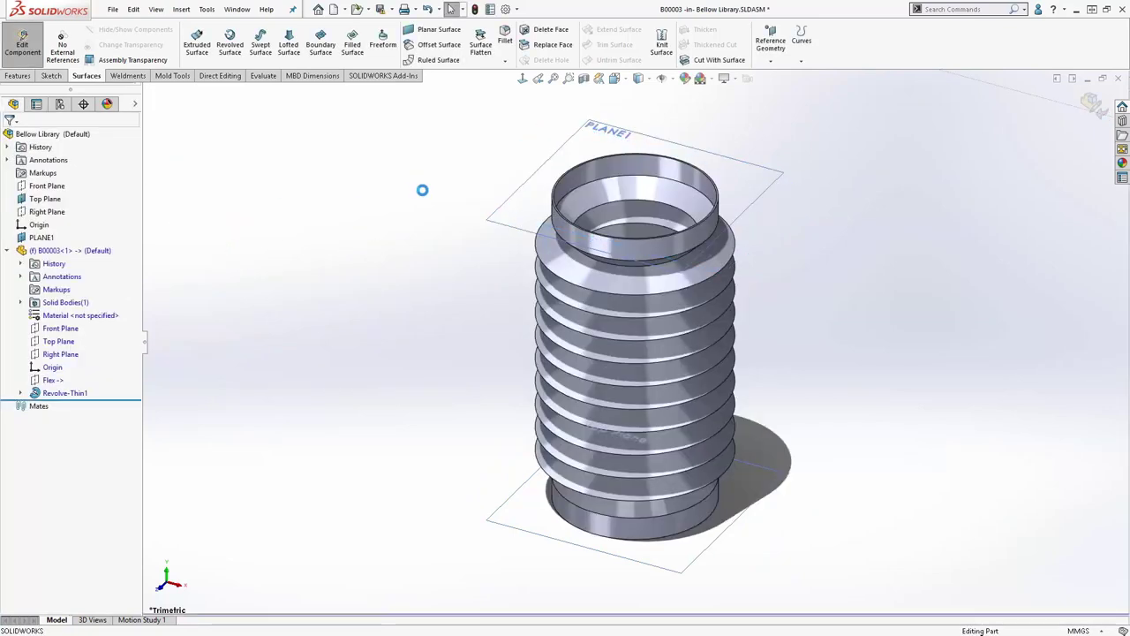
pyautogui.click(376, 202)
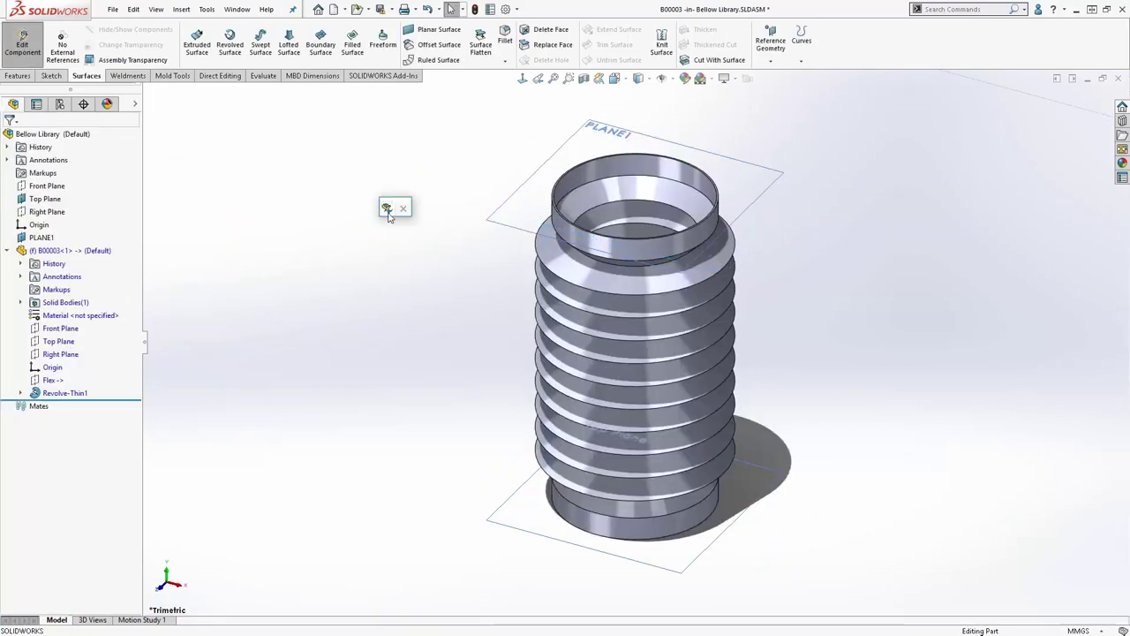
pyautogui.click(386, 215)
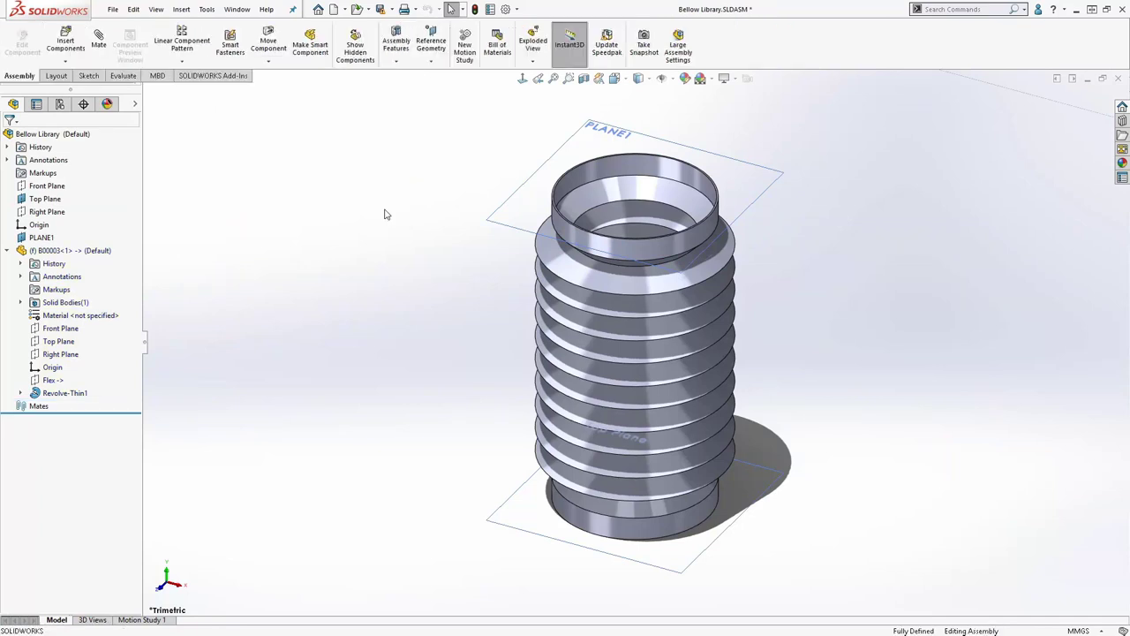
# Raise PLANE1 by increasing its offset from the Top Plane to stretch the bellows.
pyautogui.click(535, 178)
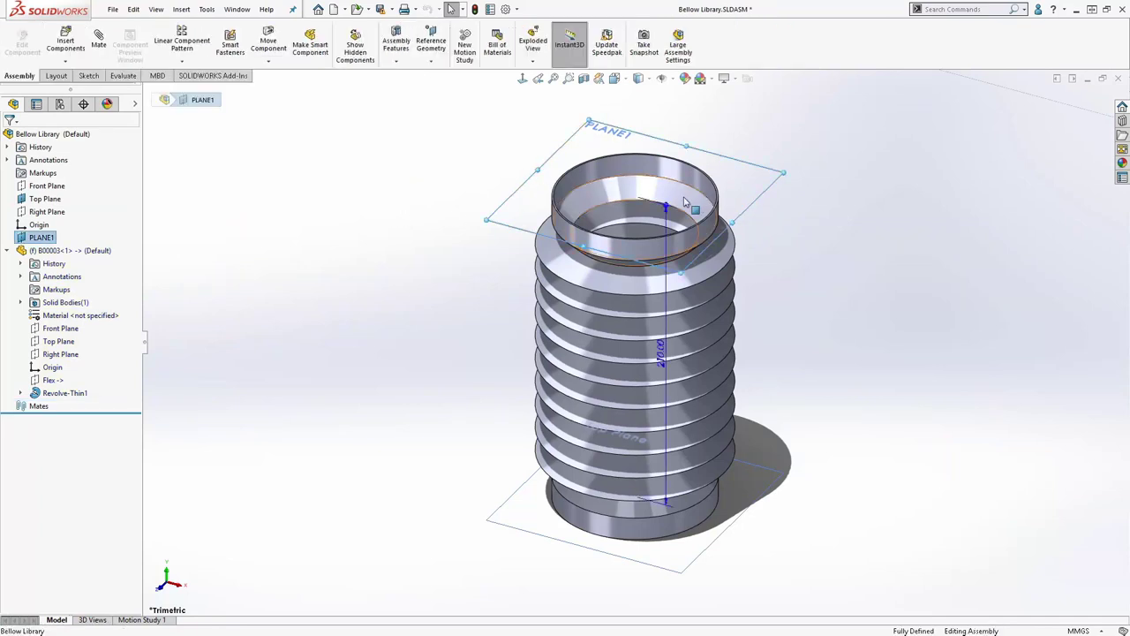
pyautogui.moveTo(666, 209); pyautogui.dragTo(691, 206)
pyautogui.click(790, 278)
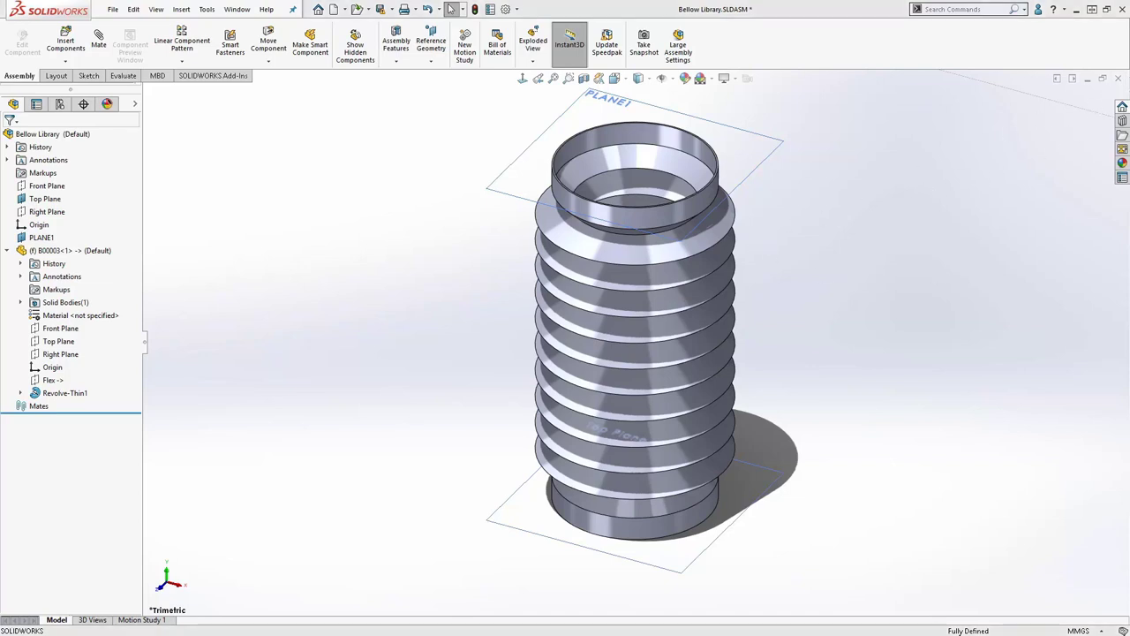
# Close the Bellow Library assembly and the B00003 part, saving all modified documents.
pyautogui.click(1115, 79)
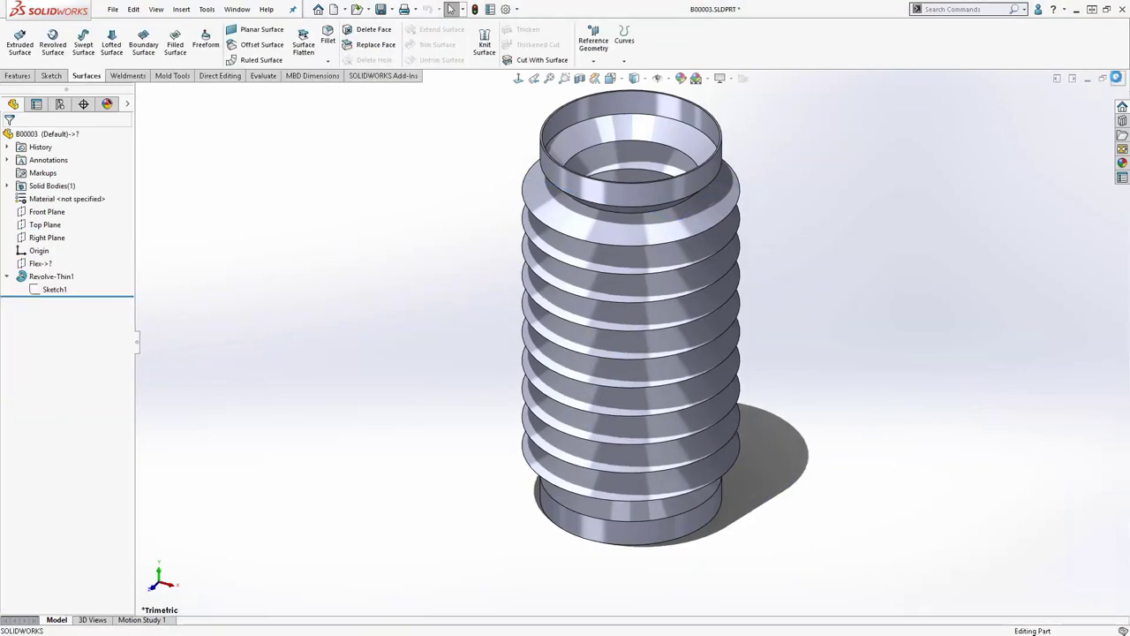
pyautogui.click(1116, 78)
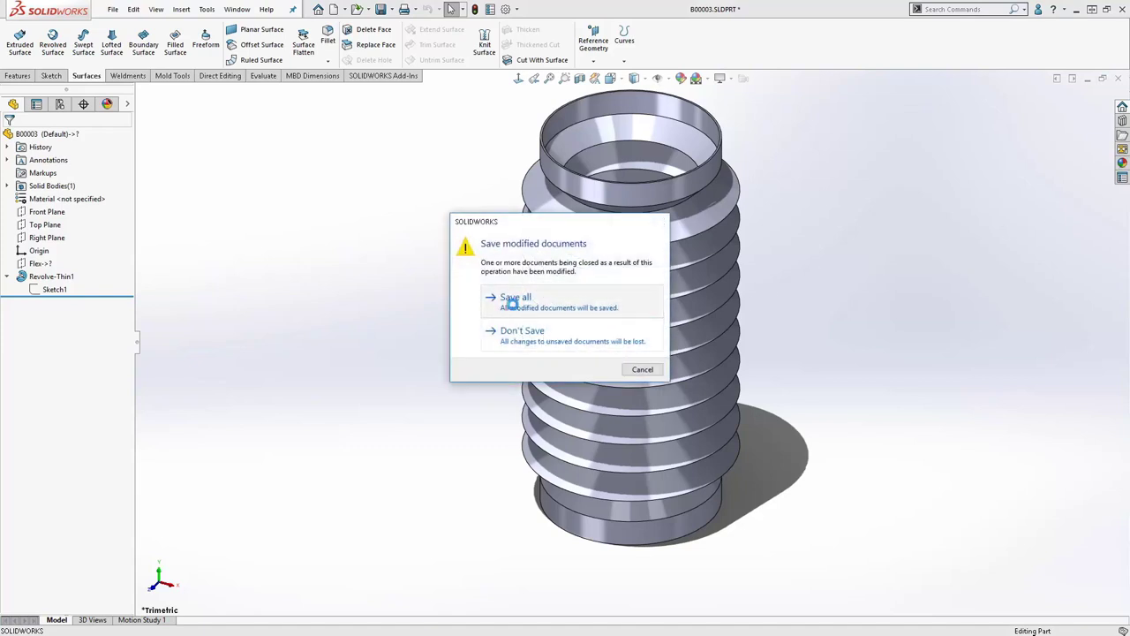
pyautogui.click(514, 301)
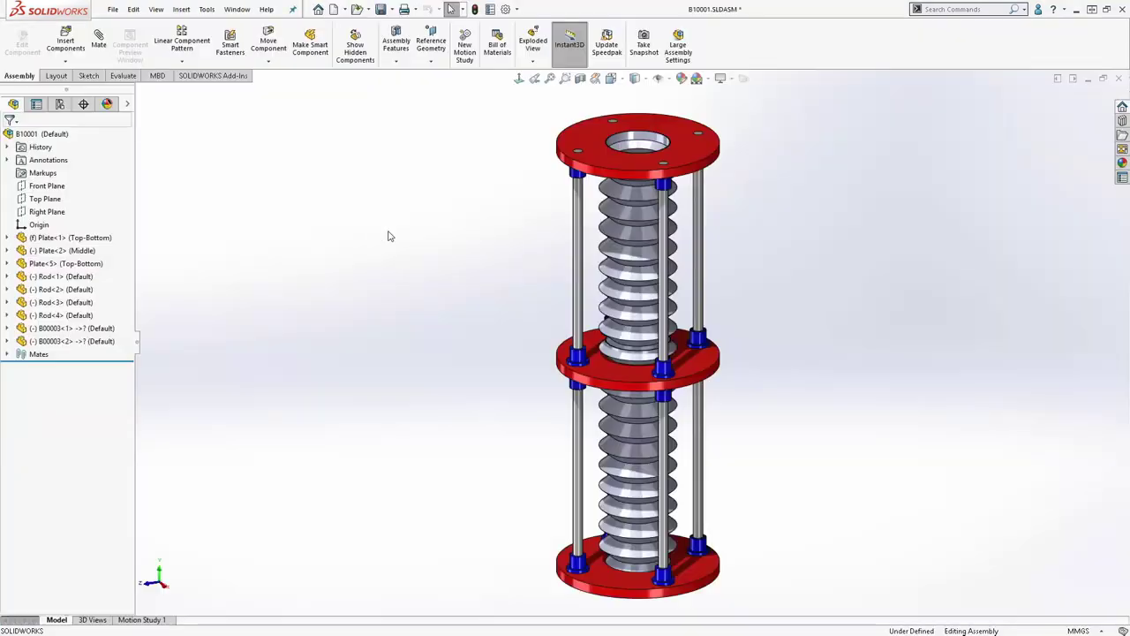
# Make the lower bellows B00003<1> flexible, attaching its Flex reference to the middle plate.
pyautogui.click(82, 332)
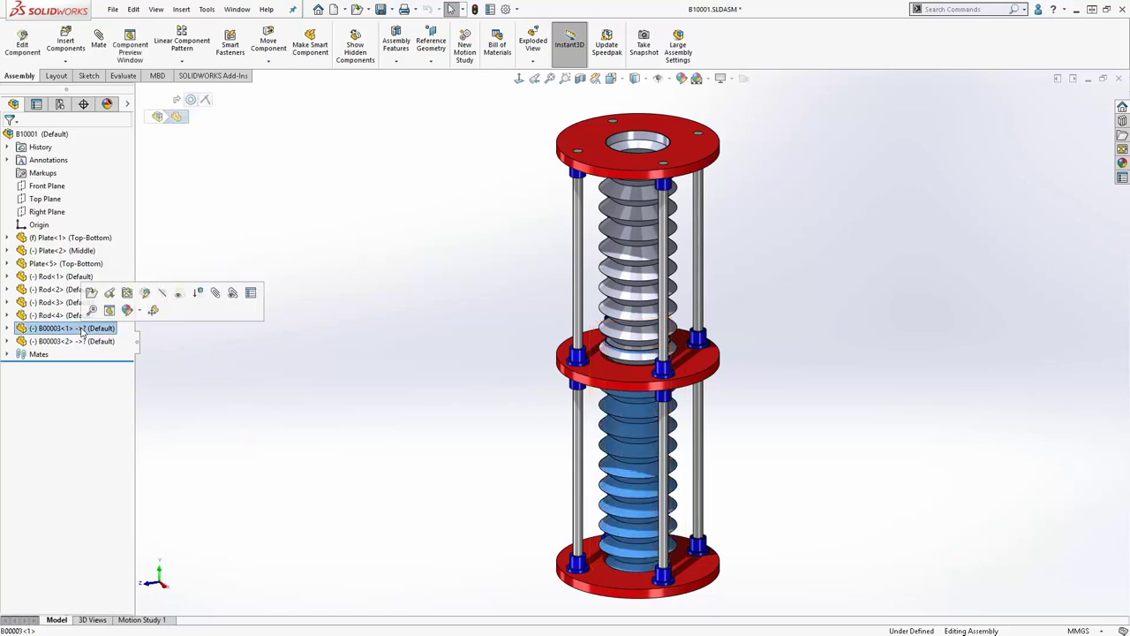
pyautogui.click(7, 328)
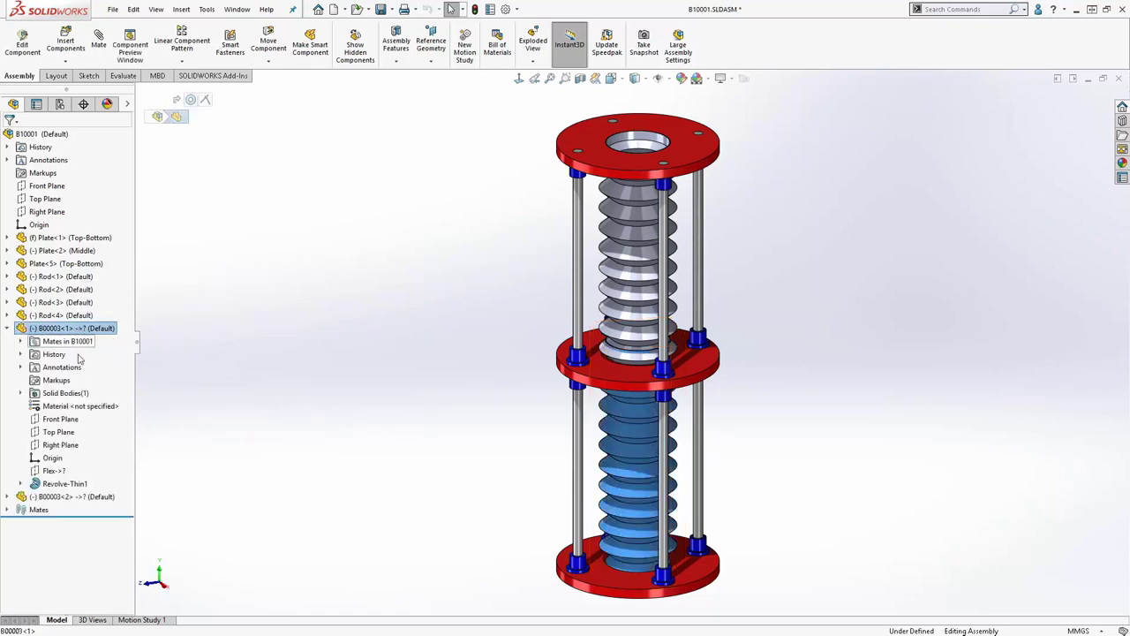
pyautogui.click(53, 471)
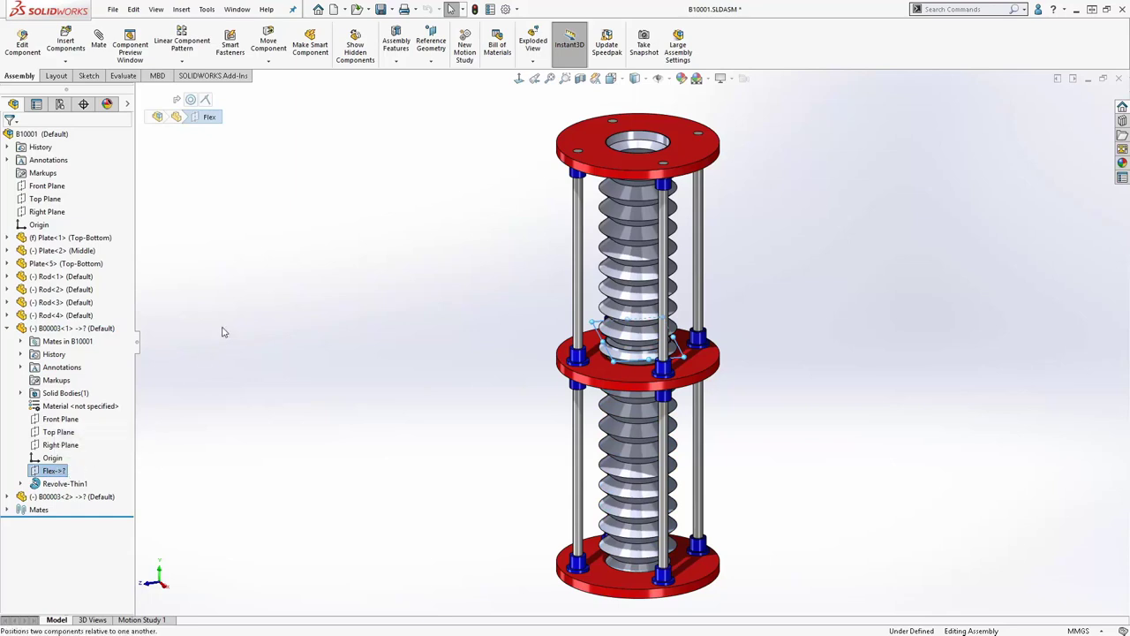
pyautogui.click(50, 330)
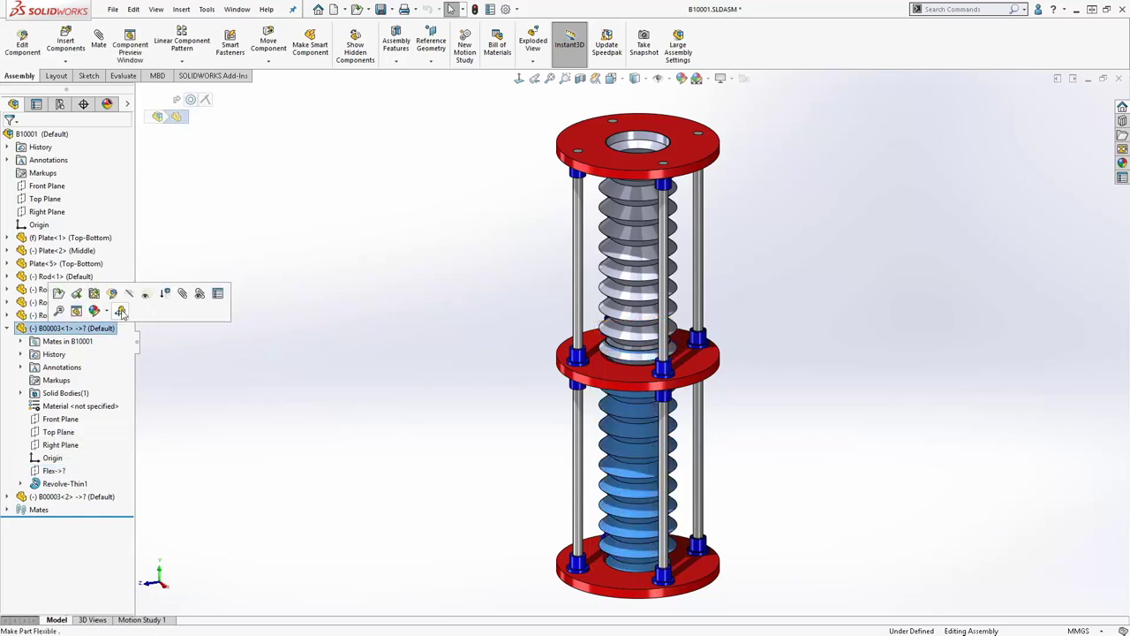
pyautogui.click(121, 313)
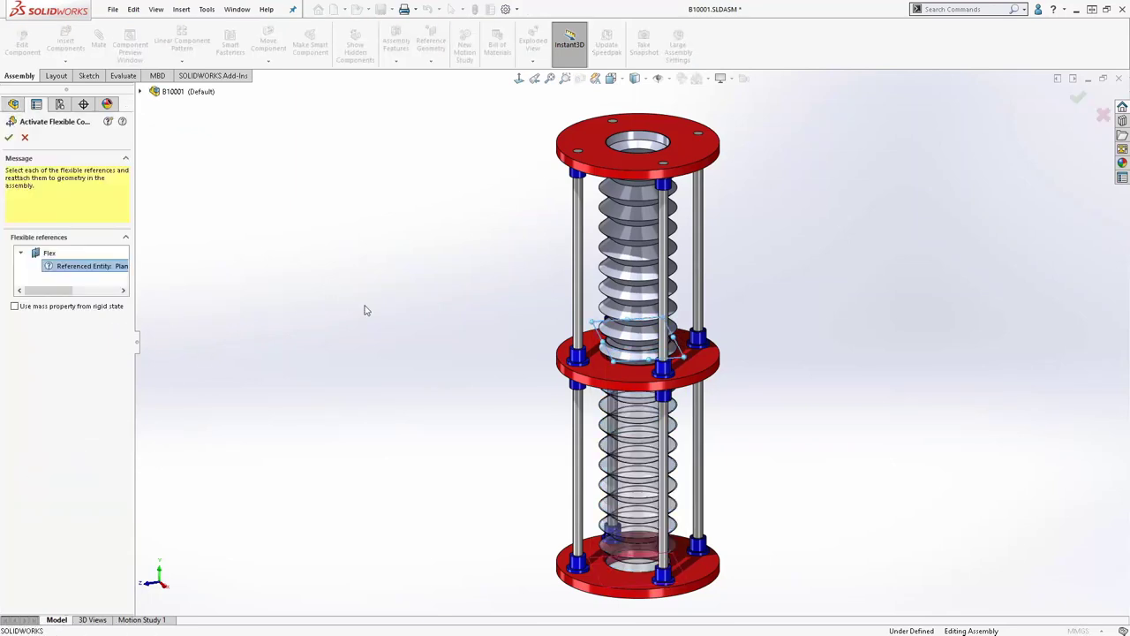
pyautogui.click(683, 368)
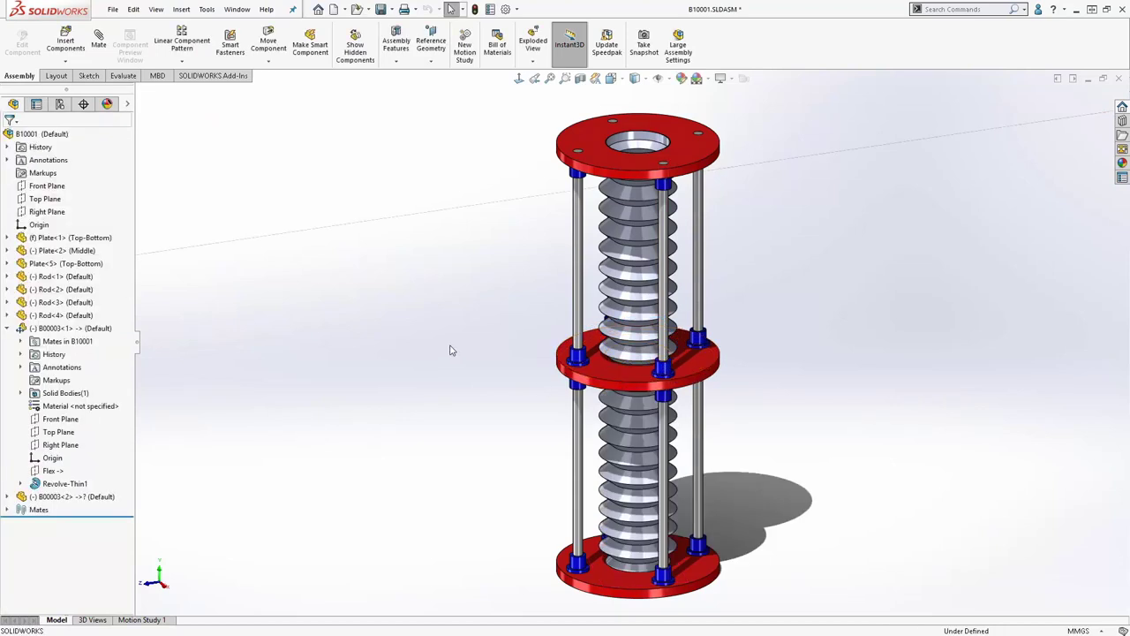
# Make the upper bellows B00003<2> flexible and reattach its Flex reference to the middle plate.
pyautogui.click(50, 316)
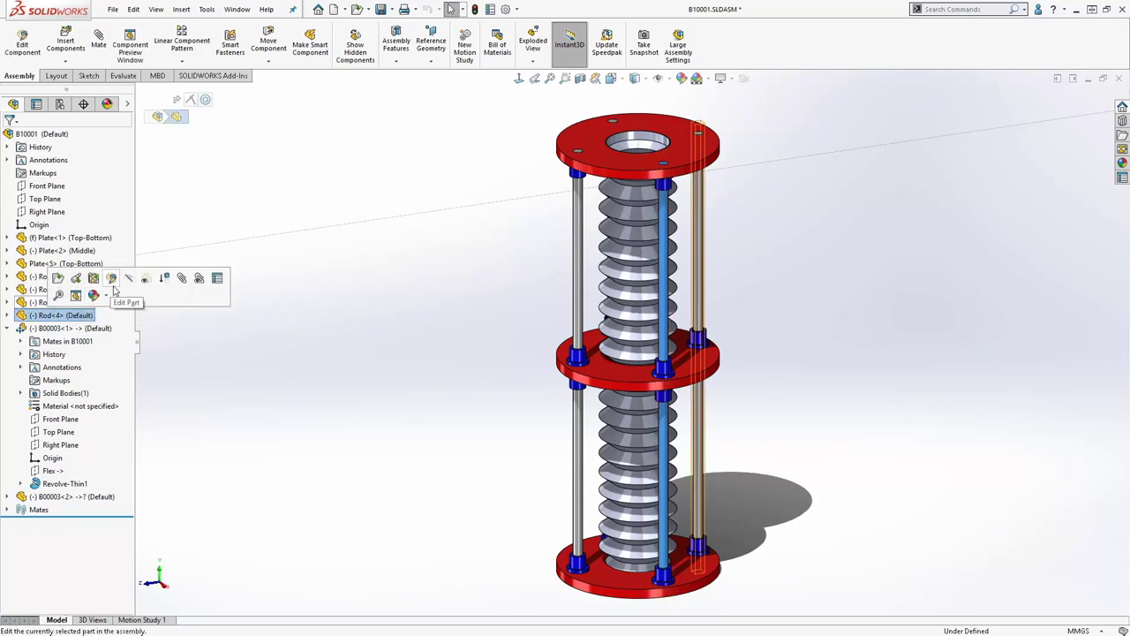
pyautogui.click(75, 497)
pyautogui.click(133, 480)
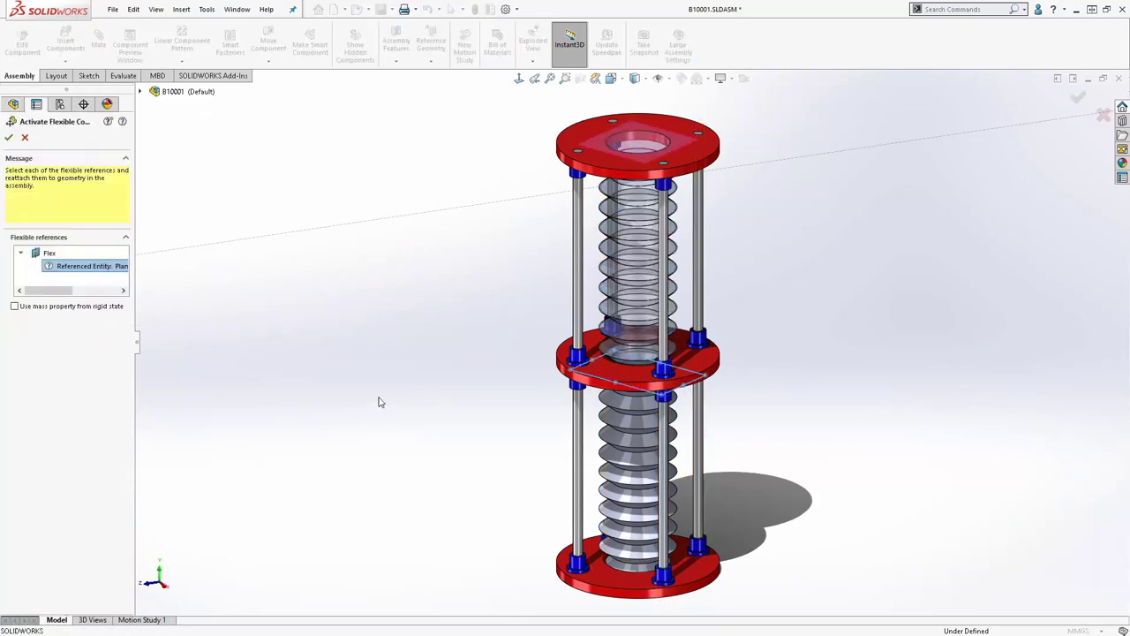
pyautogui.click(634, 378)
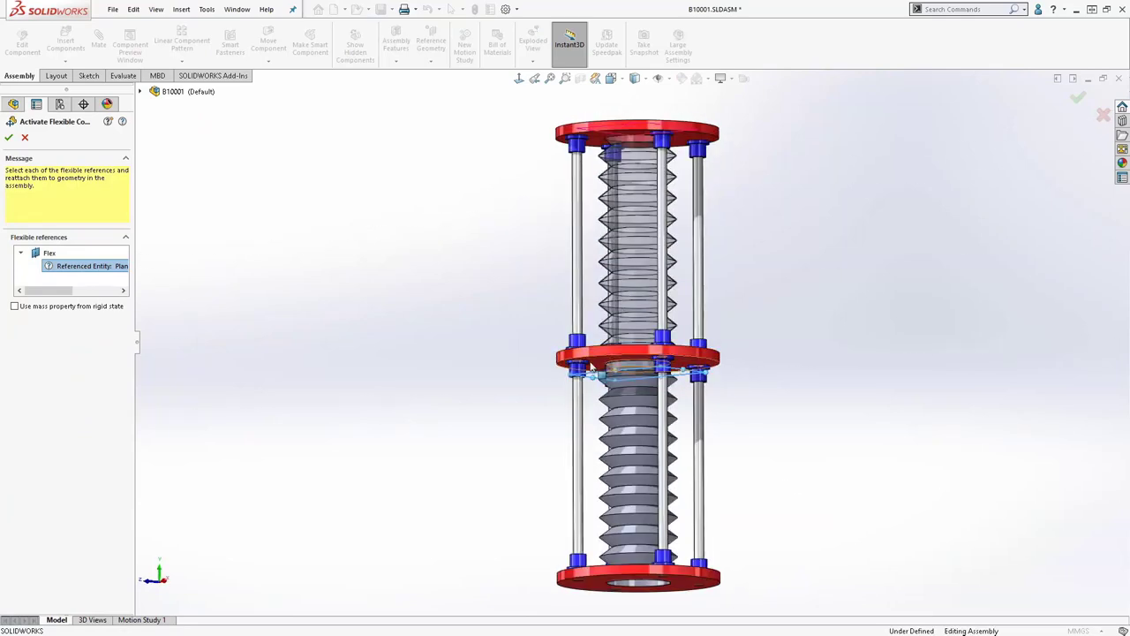
pyautogui.press('Return')
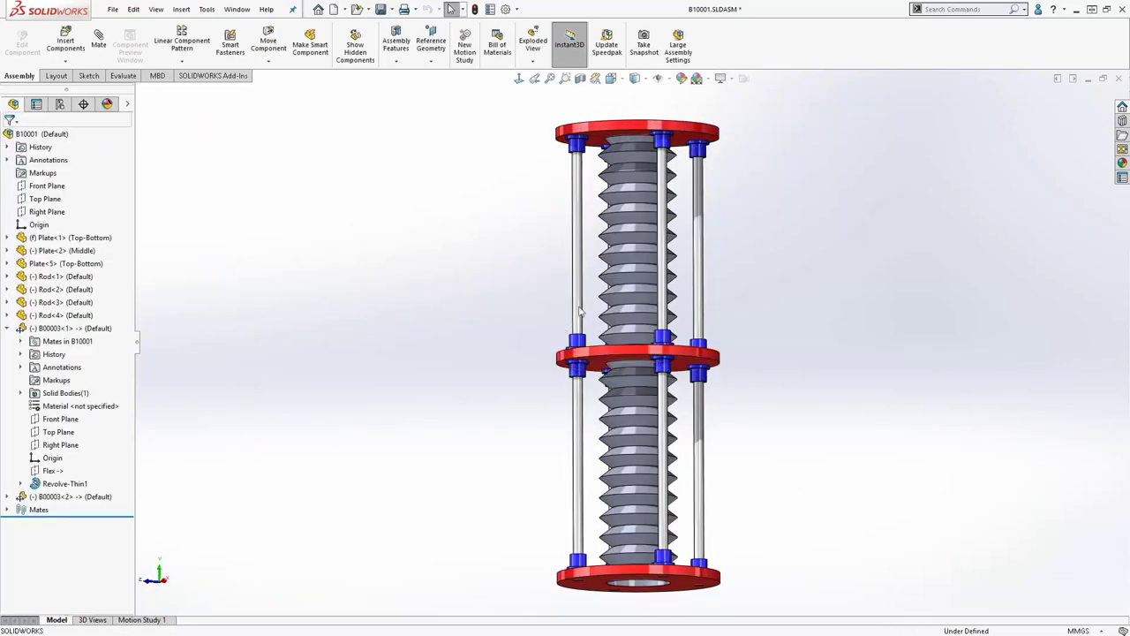
# Move the middle plate along the rods to test how both bellows stretch and compress.
pyautogui.click(689, 359)
pyautogui.moveTo(603, 358)
pyautogui.mouseDown()
pyautogui.moveTo(600, 270)
pyautogui.moveTo(601, 362)
pyautogui.mouseUp()
pyautogui.click(454, 316)
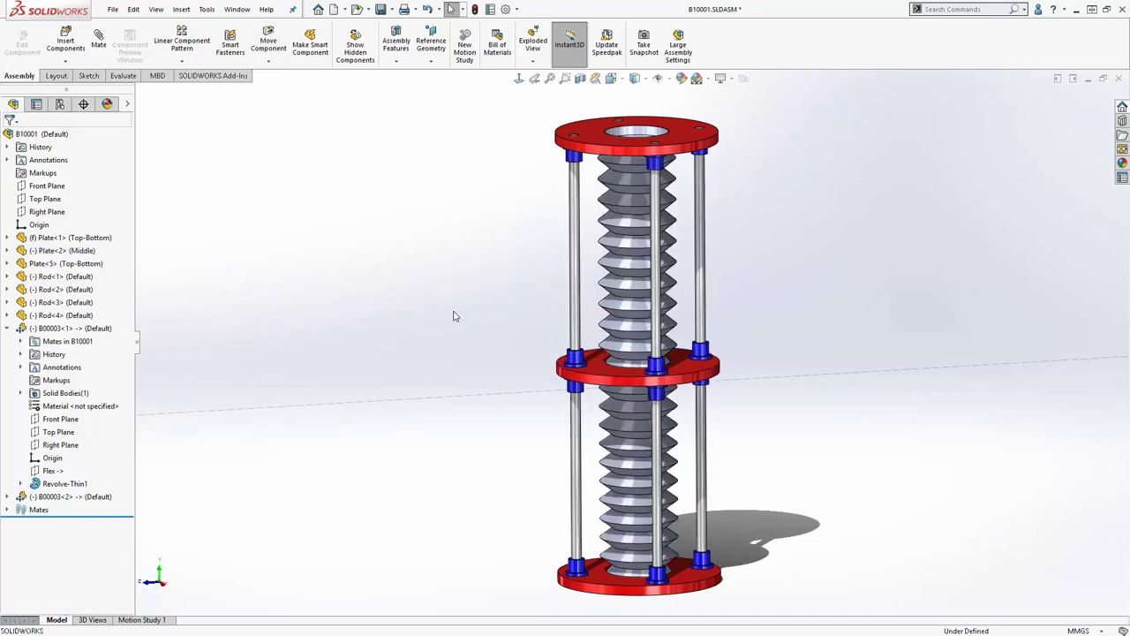
# Switch to the B10000 assembly, select B10001<2>, and move its middle plate to test the flexible bellows there.
pyautogui.hotkey('ctrl', 'Tab')
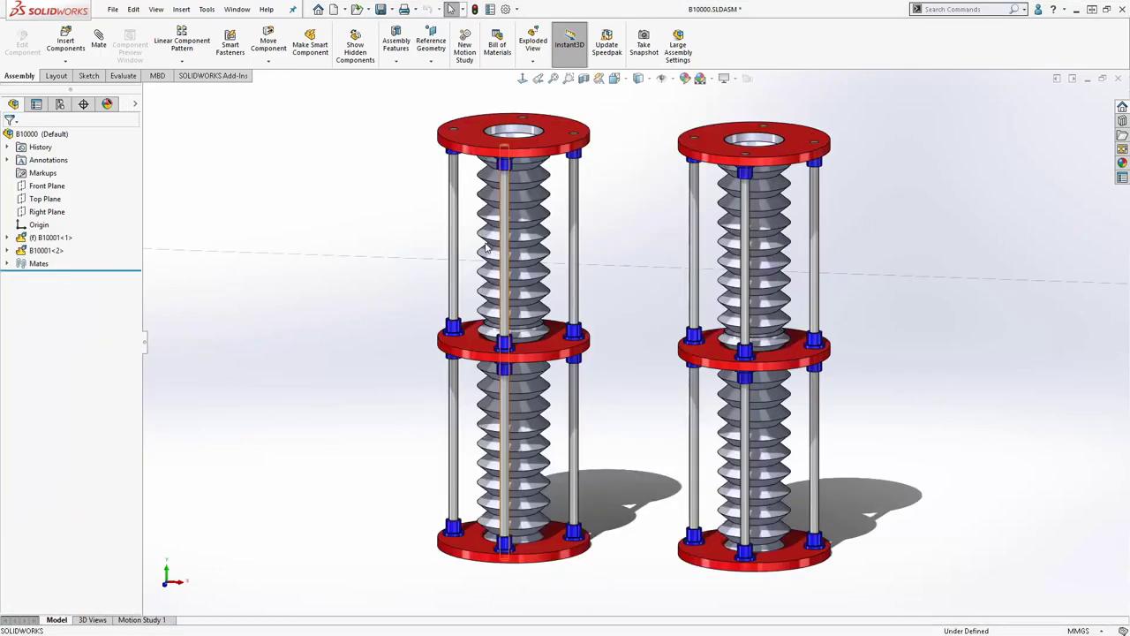
pyautogui.click(46, 250)
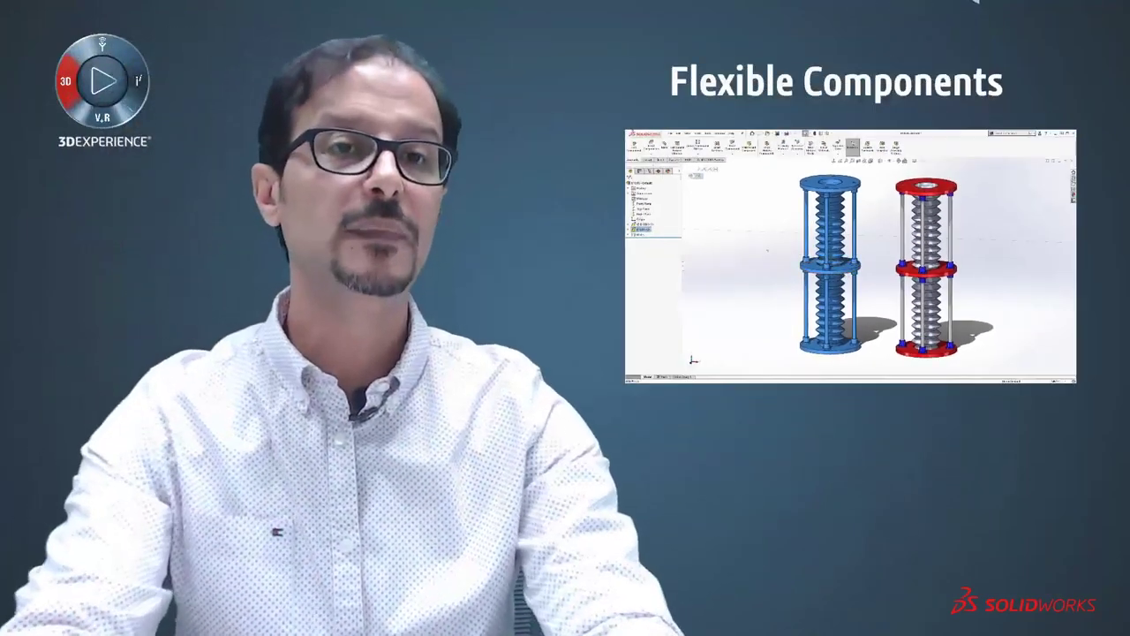
pyautogui.click(624, 239)
pyautogui.moveTo(830, 264); pyautogui.dragTo(831, 254)
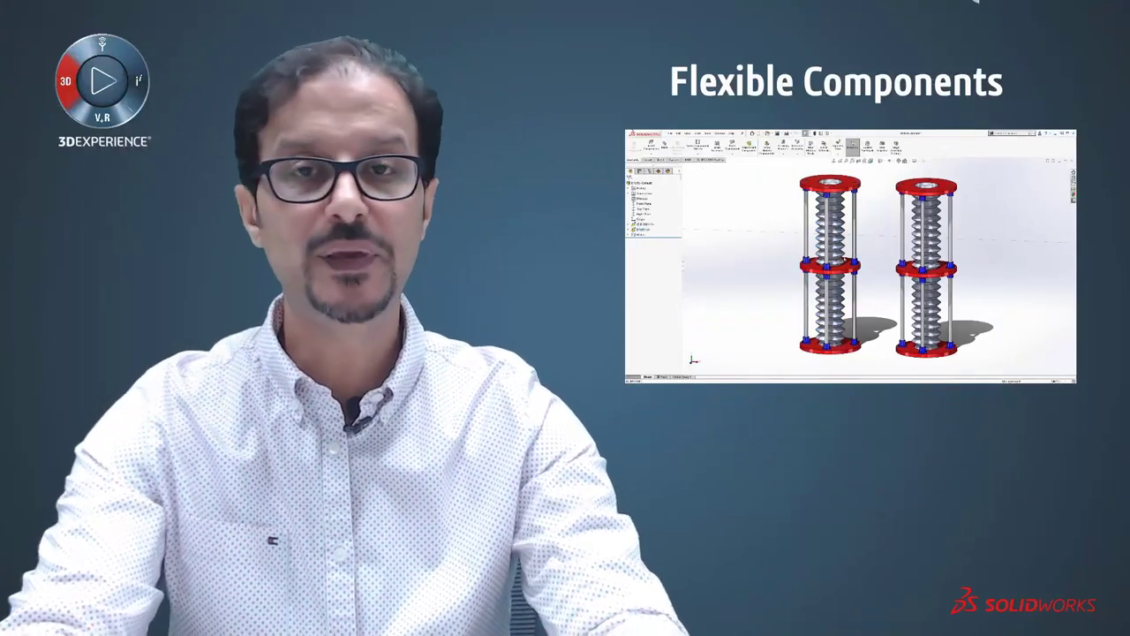
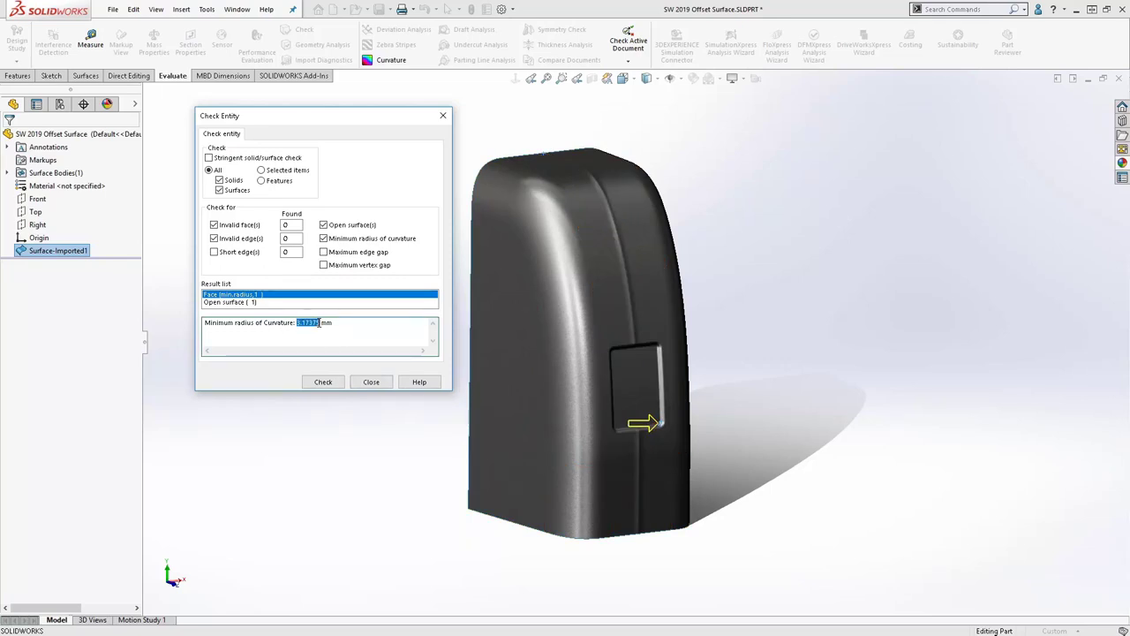
# Close the entity check and set up an Offset Surface of all tangent faces at 5 mm with the direction reversed.
pyautogui.click(372, 383)
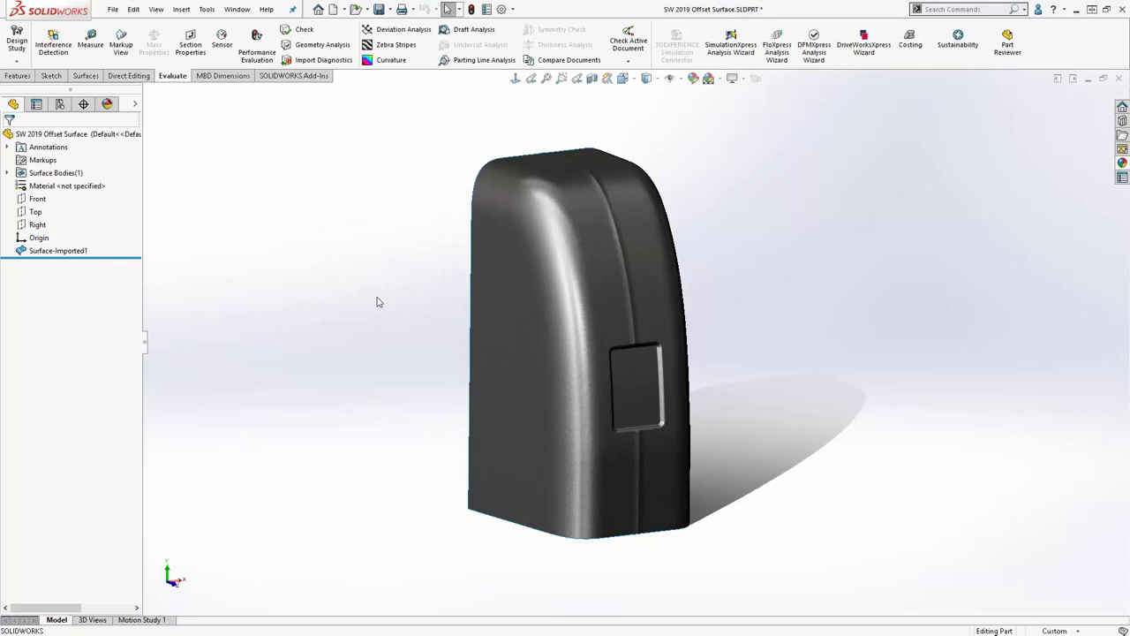
pyautogui.press('s')
pyautogui.click(404, 356)
pyautogui.rightClick(498, 304)
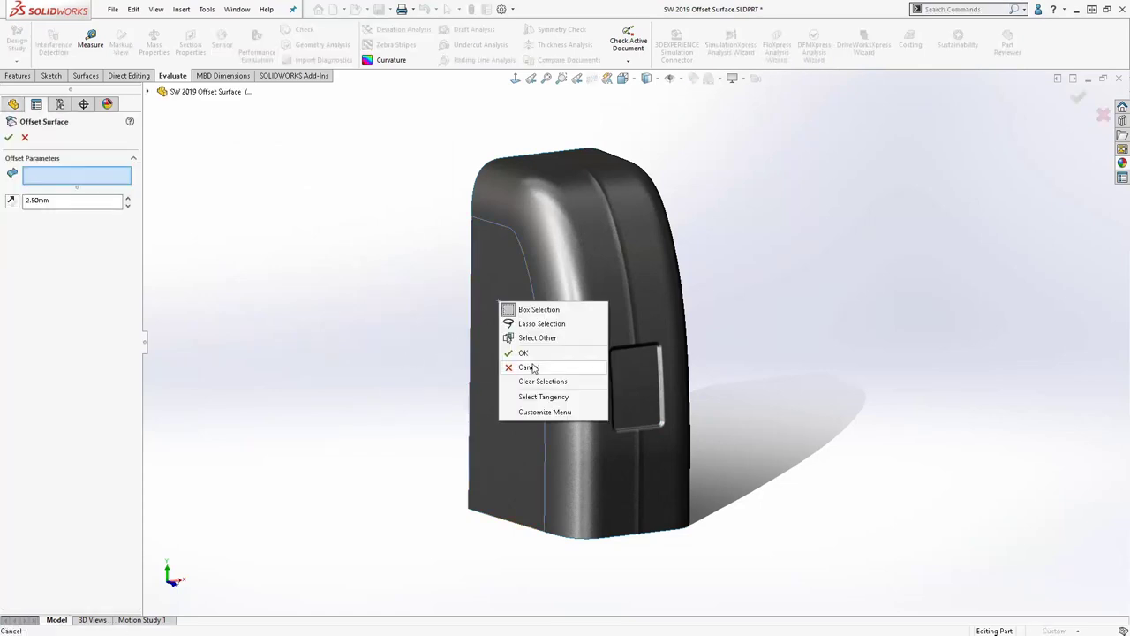
pyautogui.click(538, 398)
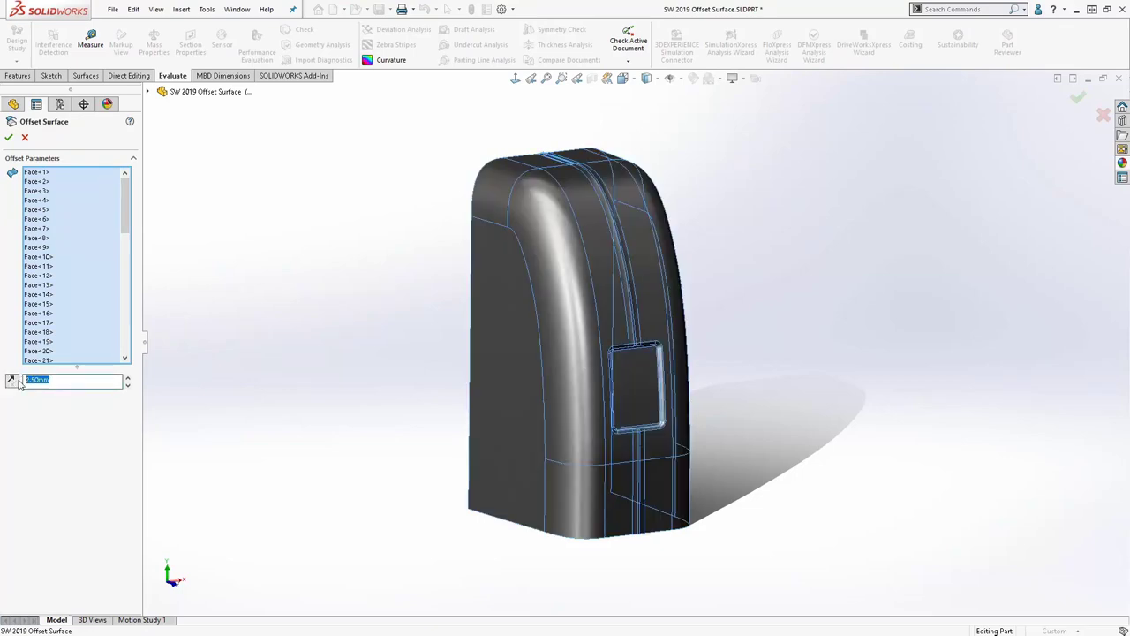
pyautogui.write('5')
pyautogui.press('Return')
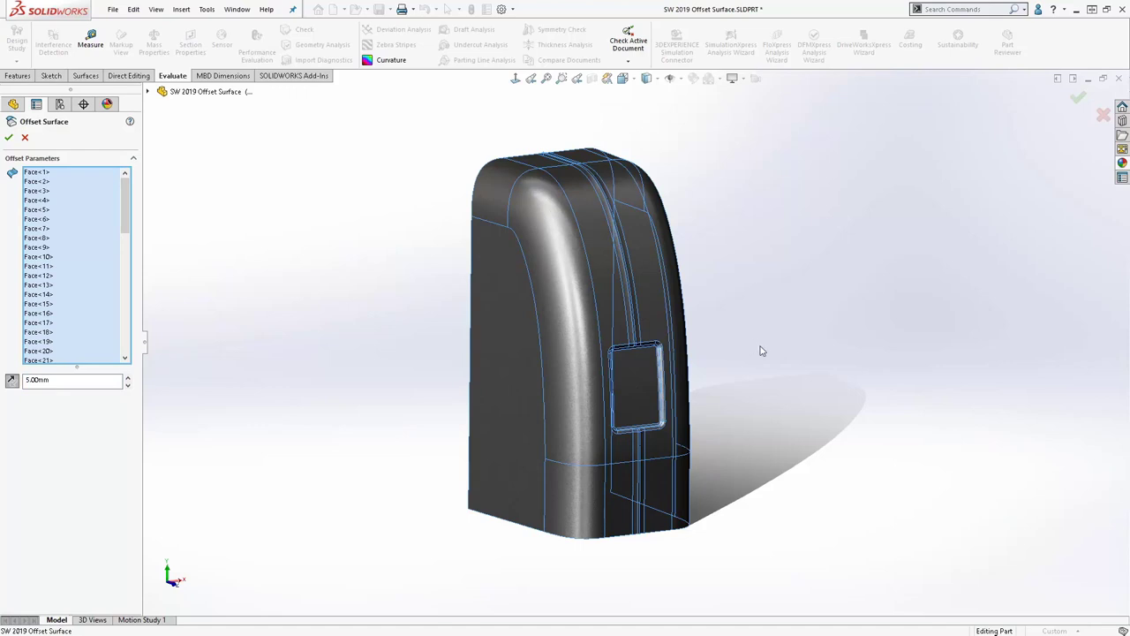
# Remove the small-radius corner faces around the rectangular recess from the offset selection.
pyautogui.hotkey('ctrl', 'shift', 'z')
pyautogui.moveTo(593, 329); pyautogui.dragTo(699, 420)
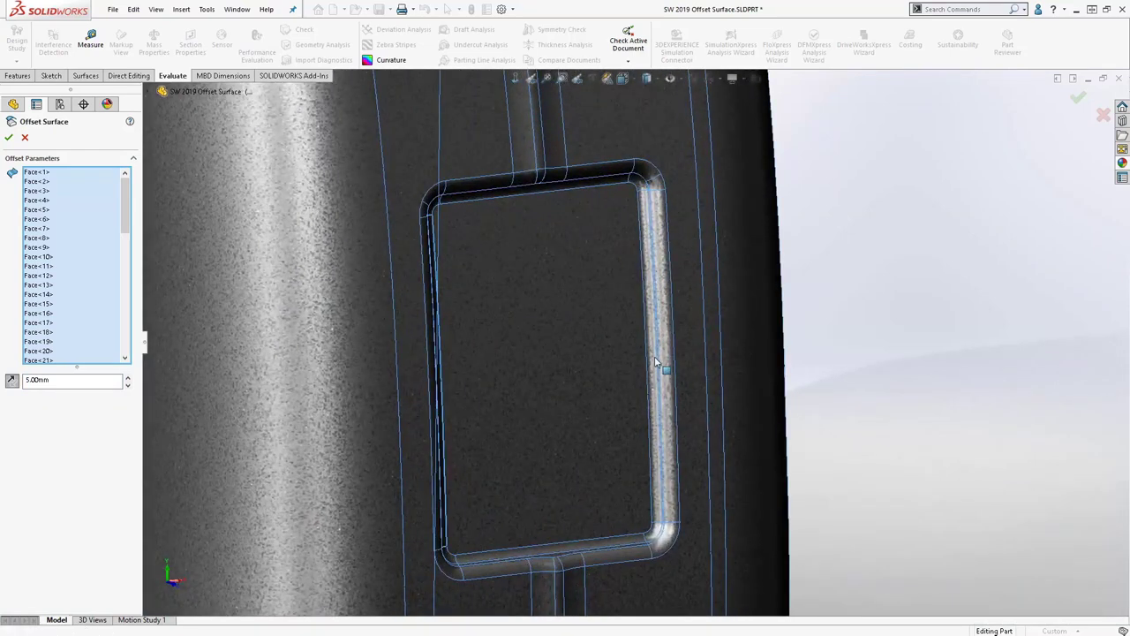
pyautogui.click(638, 185)
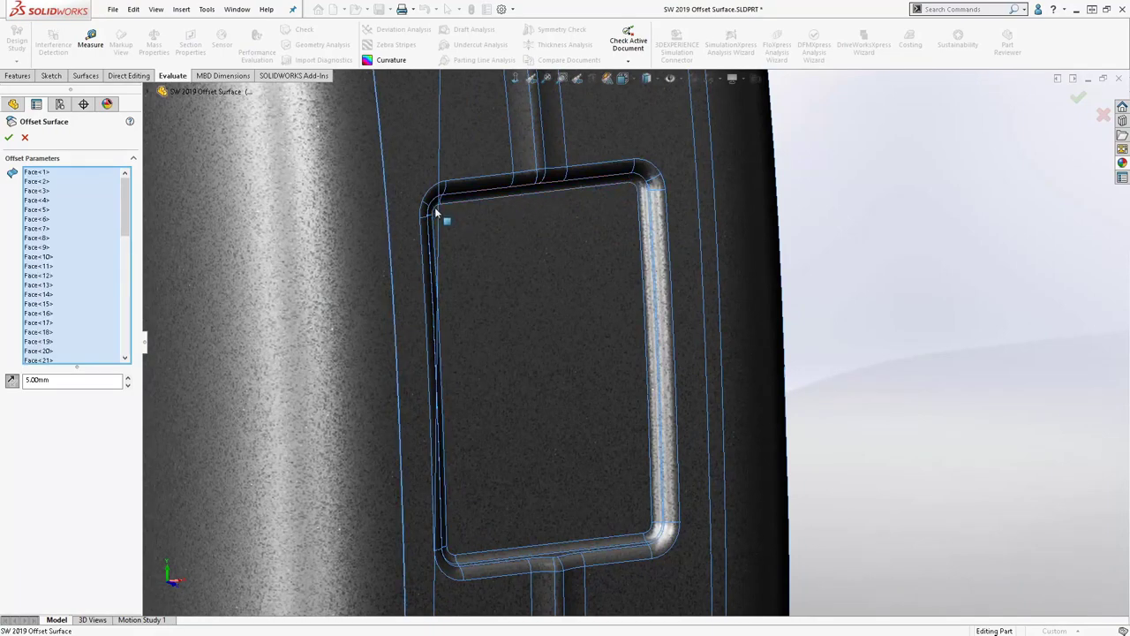
pyautogui.moveTo(500, 277); pyautogui.dragTo(465, 285, button='middle')
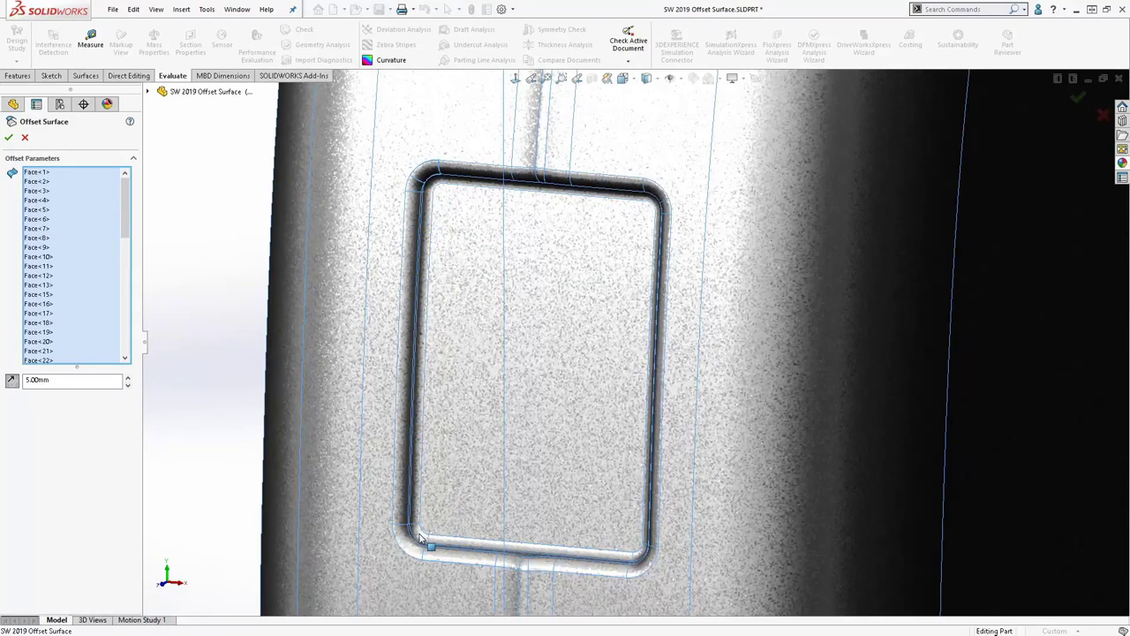
pyautogui.moveTo(660, 573)
pyautogui.mouseDown(button='middle')
pyautogui.moveTo(710, 547)
pyautogui.moveTo(656, 562)
pyautogui.mouseUp(button='middle')
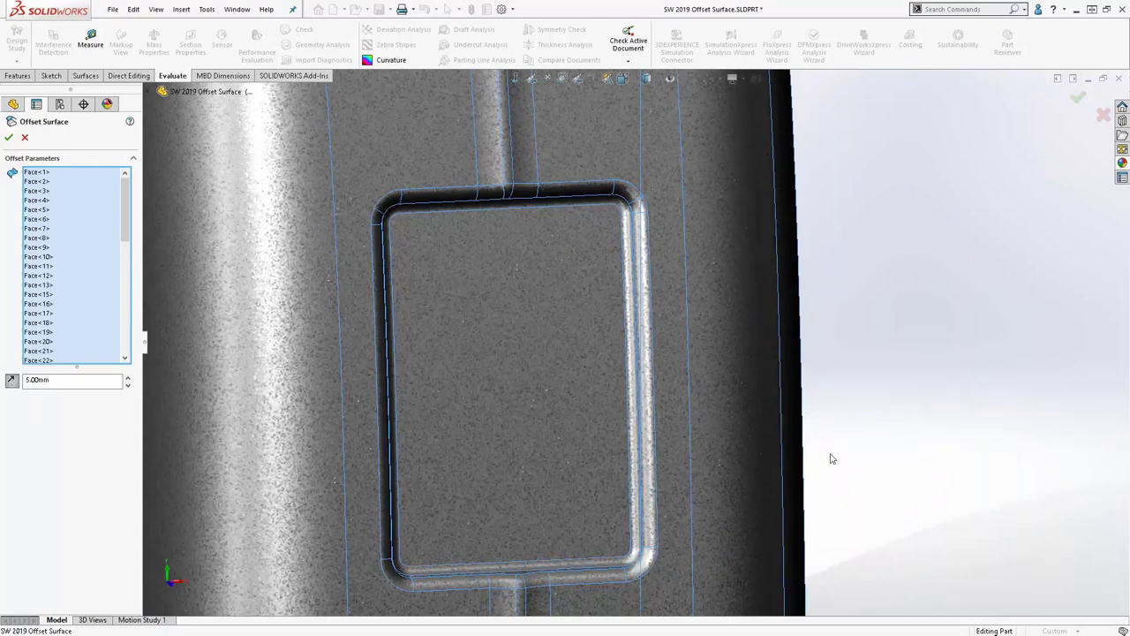
# Flip the offset direction, create the 5 mm offset surface, and return to the defaultIso view.
pyautogui.click(18, 383)
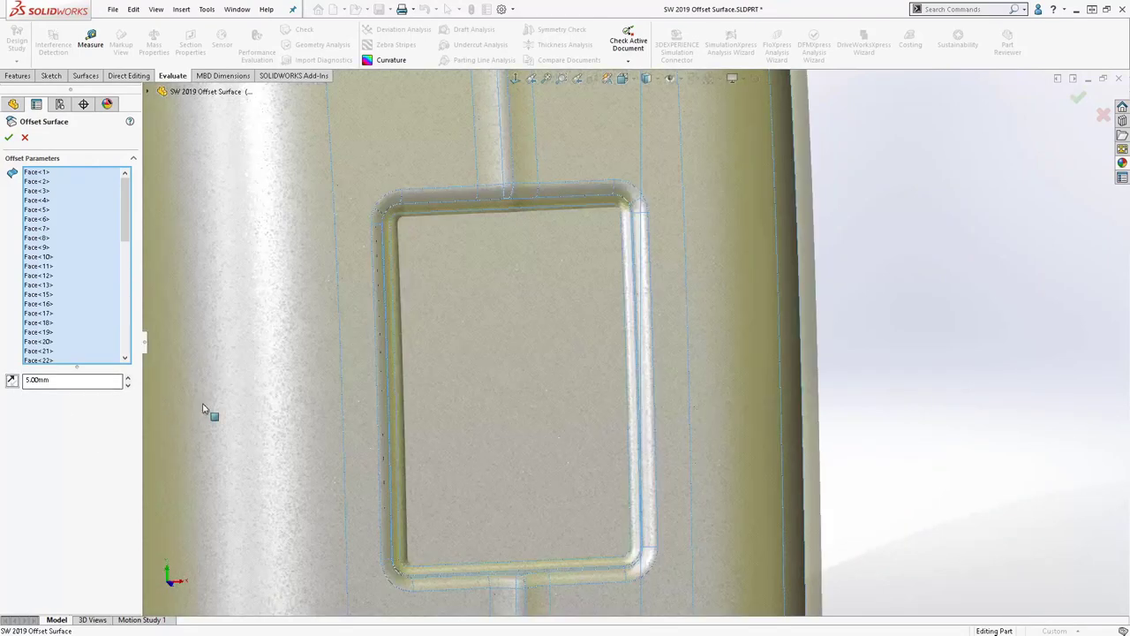
pyautogui.click(8, 138)
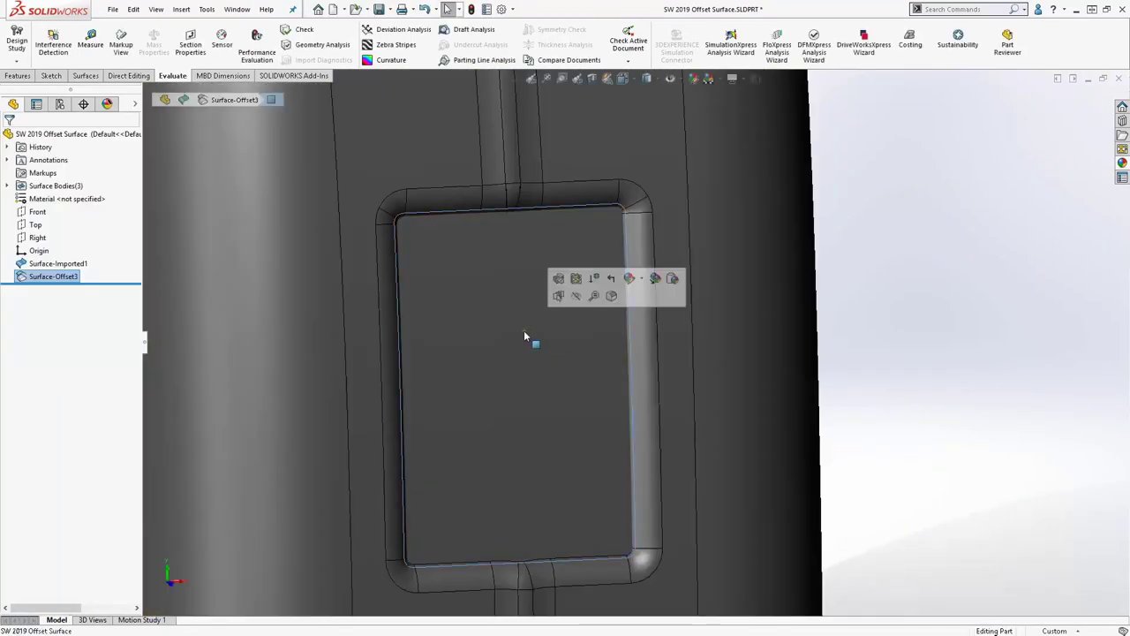
pyautogui.press('space')
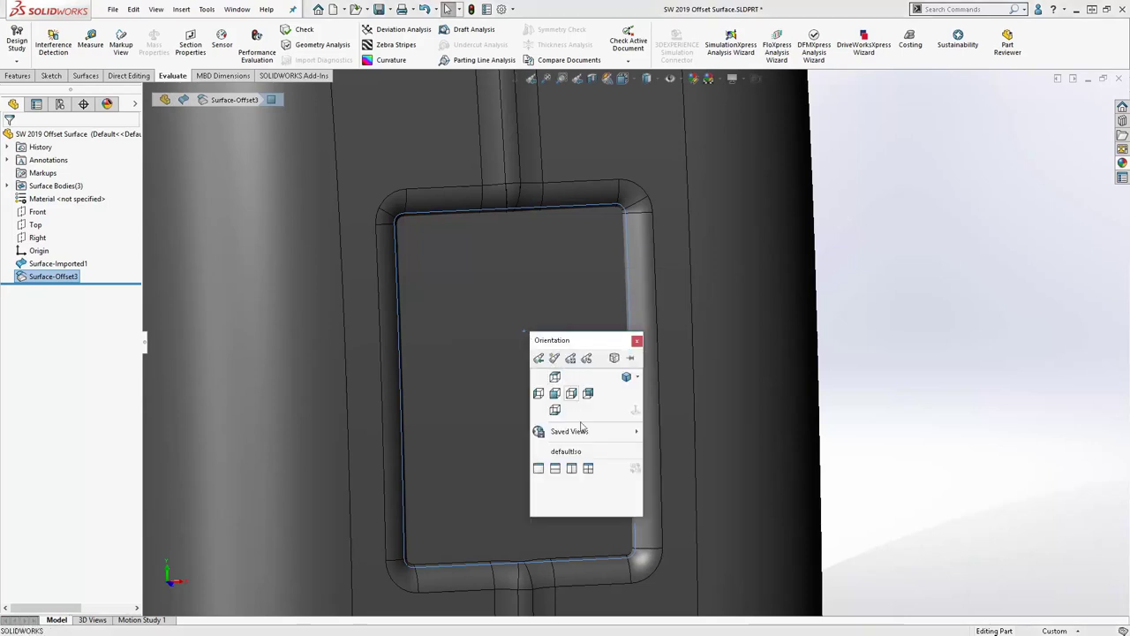
pyautogui.click(572, 456)
pyautogui.hotkey('ctrl', '7')
pyautogui.click(737, 347)
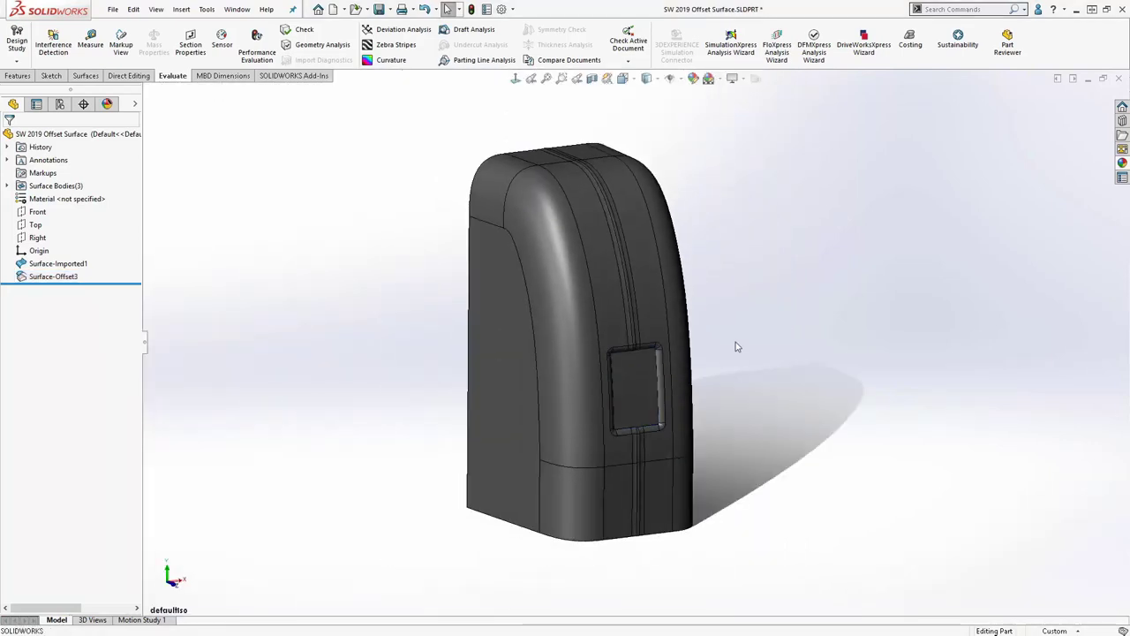
# Mutually trim the two Surface-Offset3 bodies, keeping the outer shell and the rectangular recess floor.
pyautogui.press('s')
pyautogui.click(777, 400)
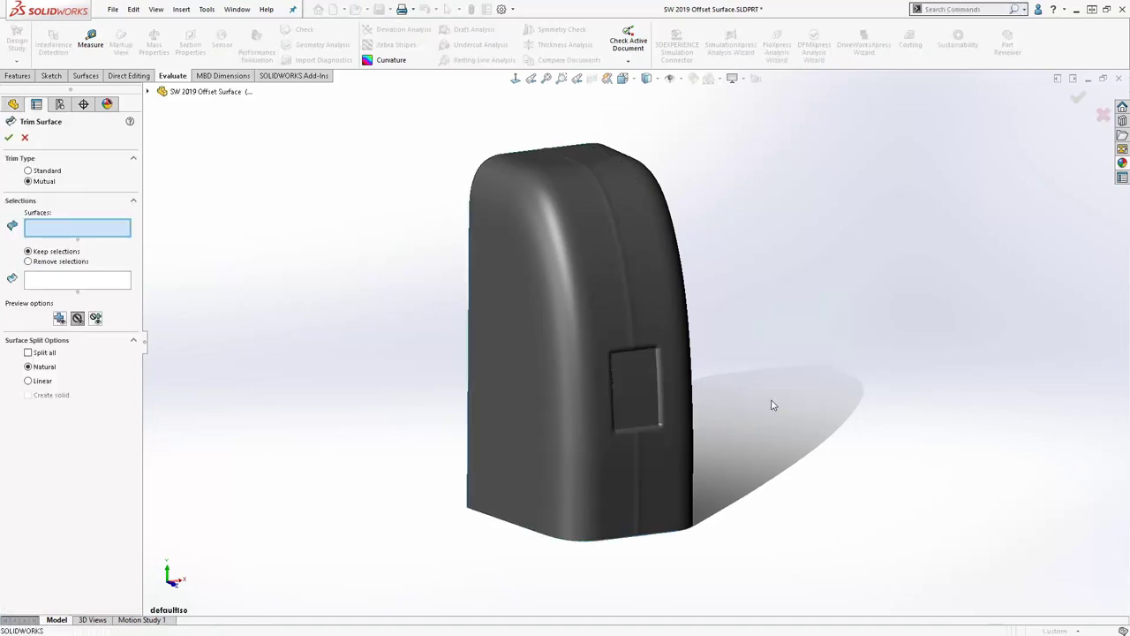
pyautogui.click(608, 337)
pyautogui.click(631, 377)
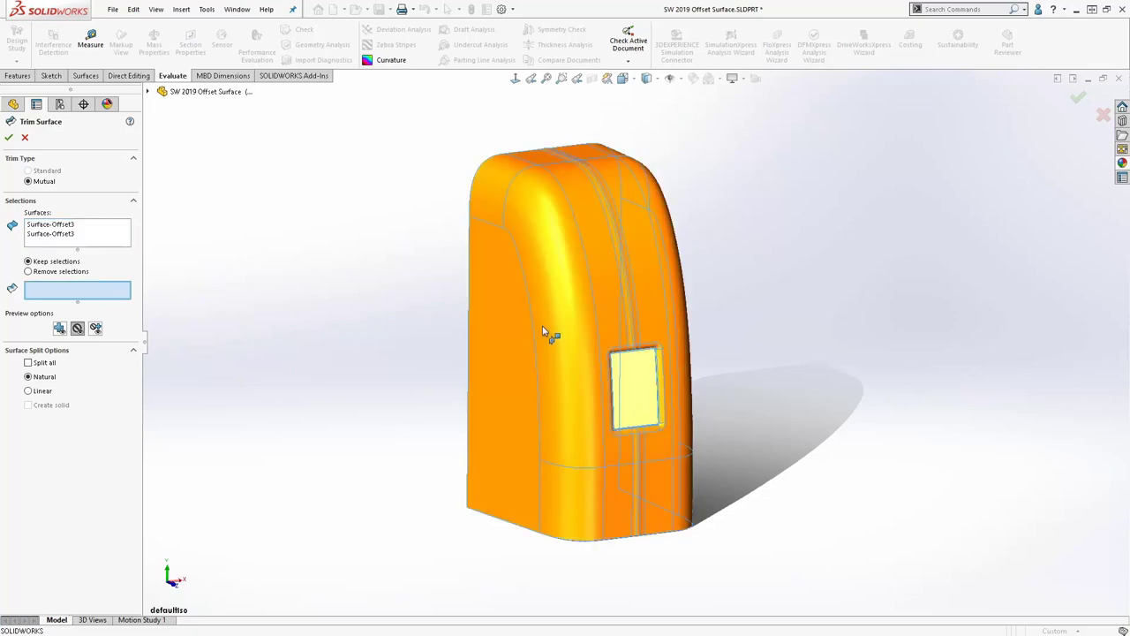
pyautogui.click(550, 333)
pyautogui.click(642, 382)
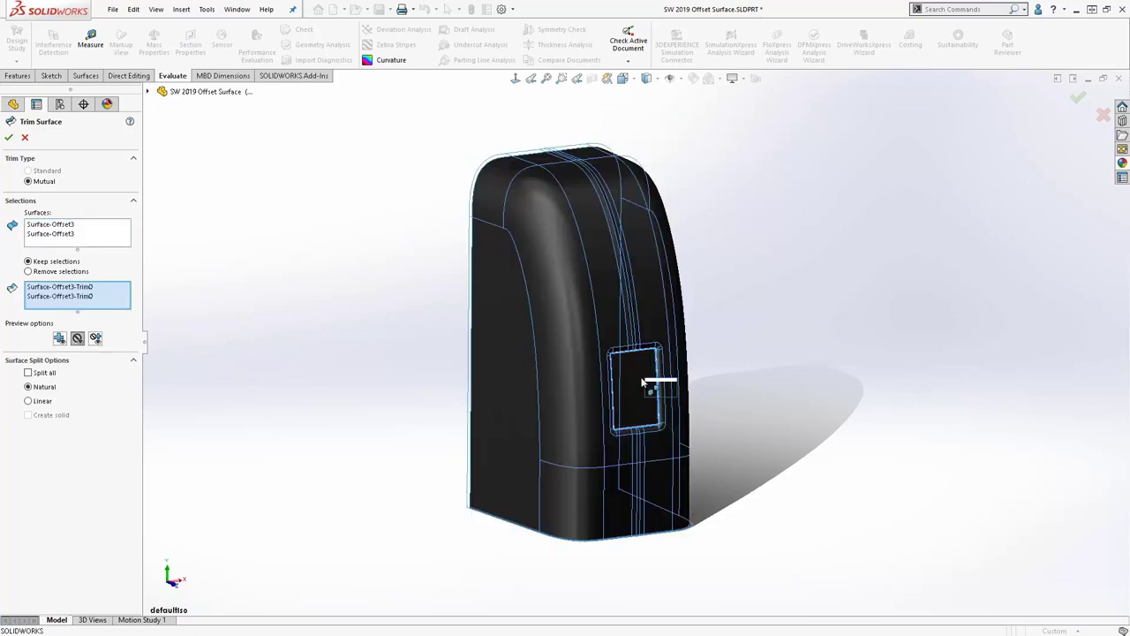
pyautogui.press('Return')
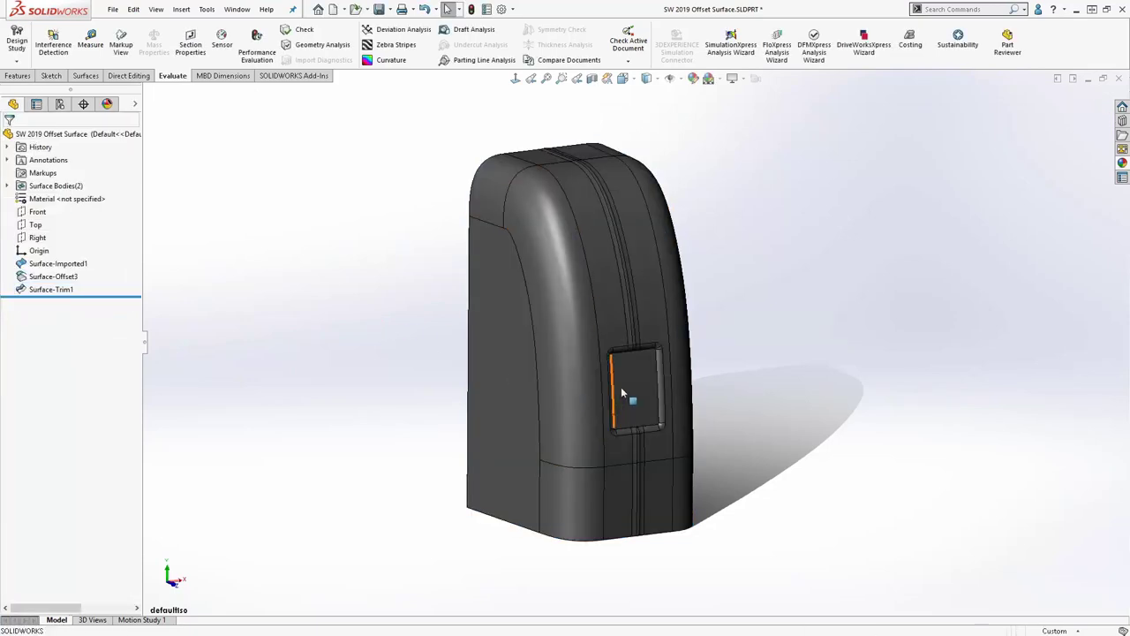
# Fillet the edge loop of the rectangular recess where the trimmed surfaces meet.
pyautogui.click(657, 376)
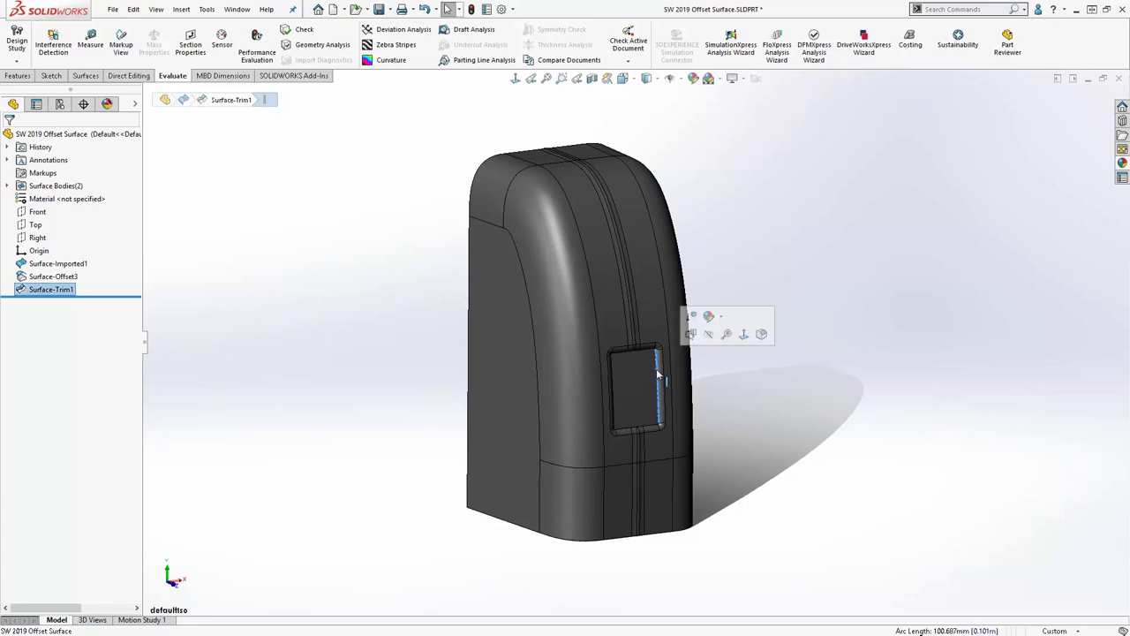
pyautogui.click(692, 315)
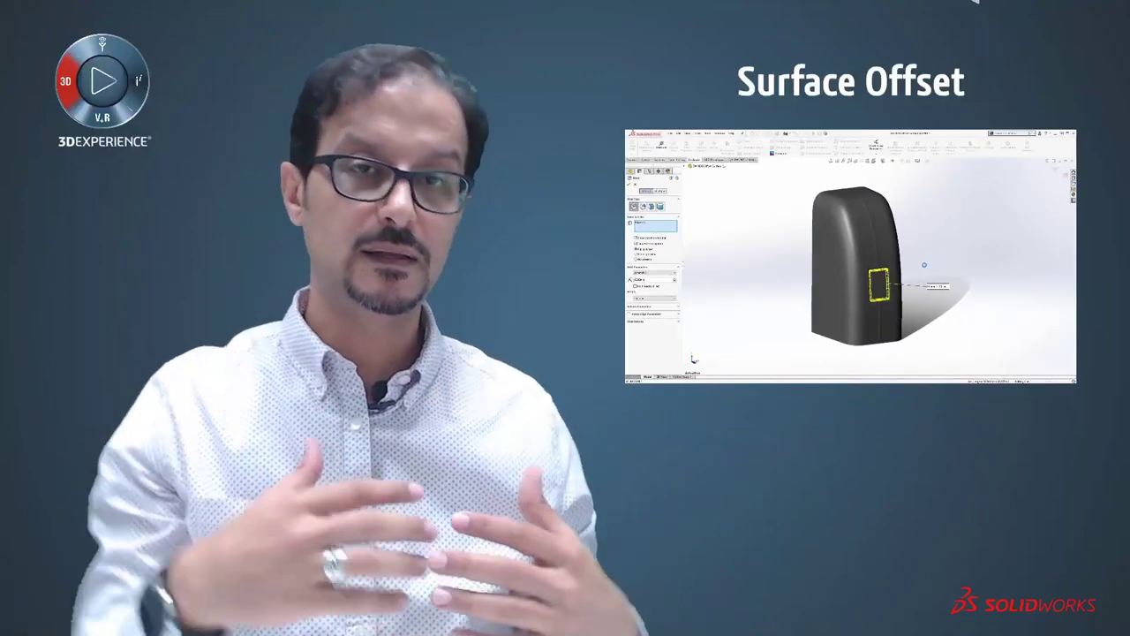
pyautogui.press('Return')
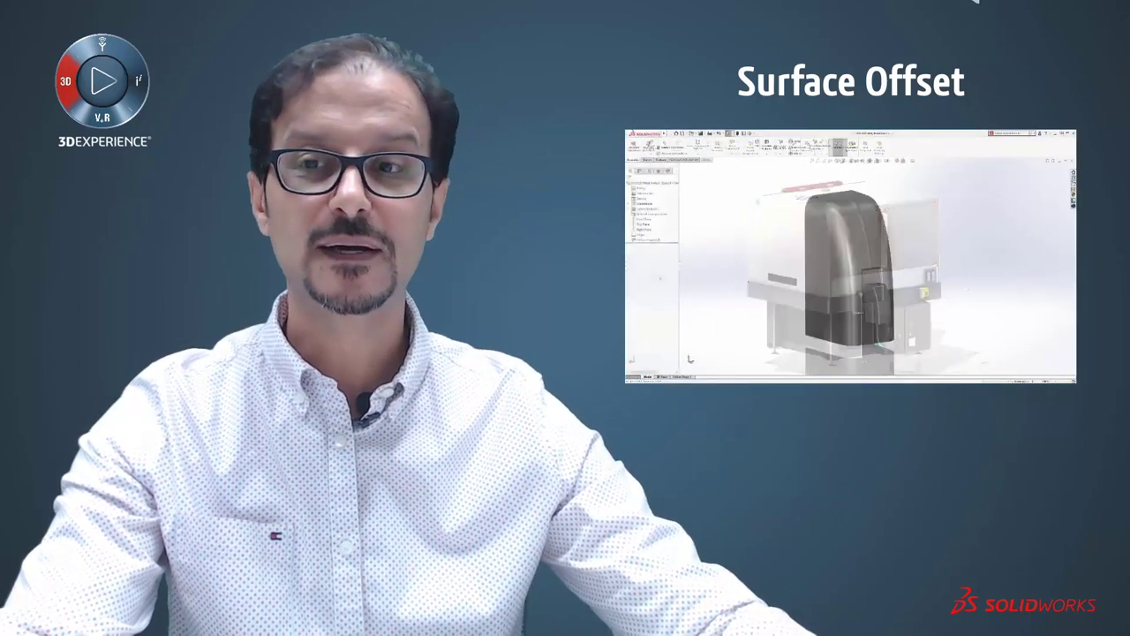
# In the SW 2020 Offset Surface part, try to offset all faces of the imported surface by 5 mm.
pyautogui.click(649, 239)
pyautogui.moveTo(697, 249); pyautogui.dragTo(707, 250, button='right')
pyautogui.moveTo(204, 302); pyautogui.dragTo(208, 301, button='right')
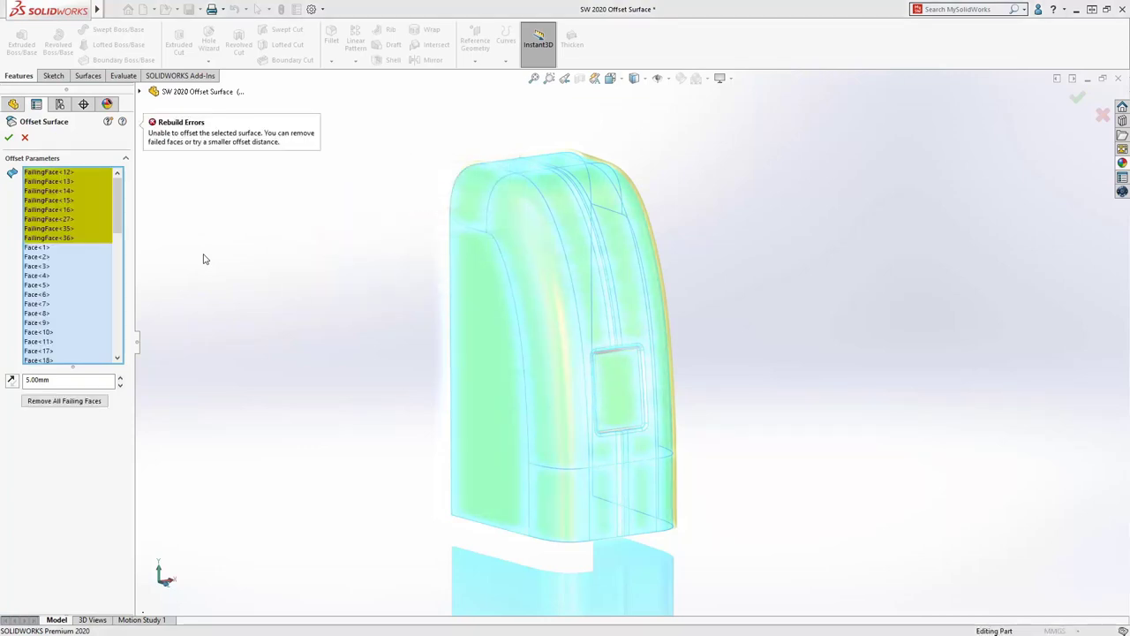
# Examine the failing faces one by one to locate each of them on the model.
pyautogui.click(71, 238)
pyautogui.press('Up')
pyautogui.press('Up')
pyautogui.press('Up')
pyautogui.press('Up')
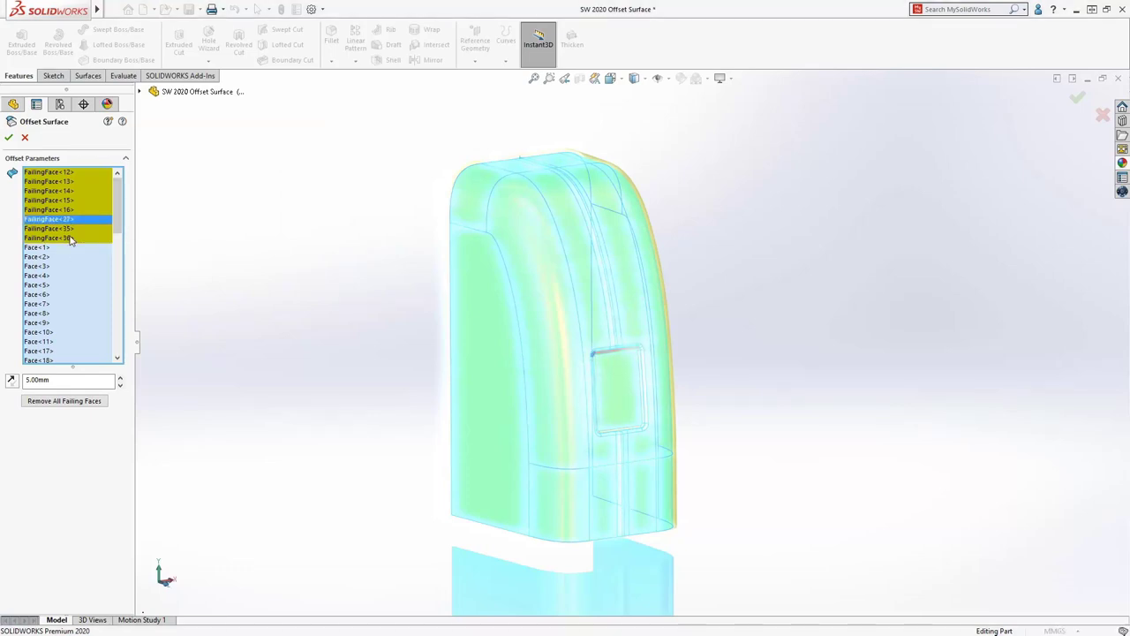
pyautogui.press('Up')
pyautogui.press('Up')
pyautogui.press('Up')
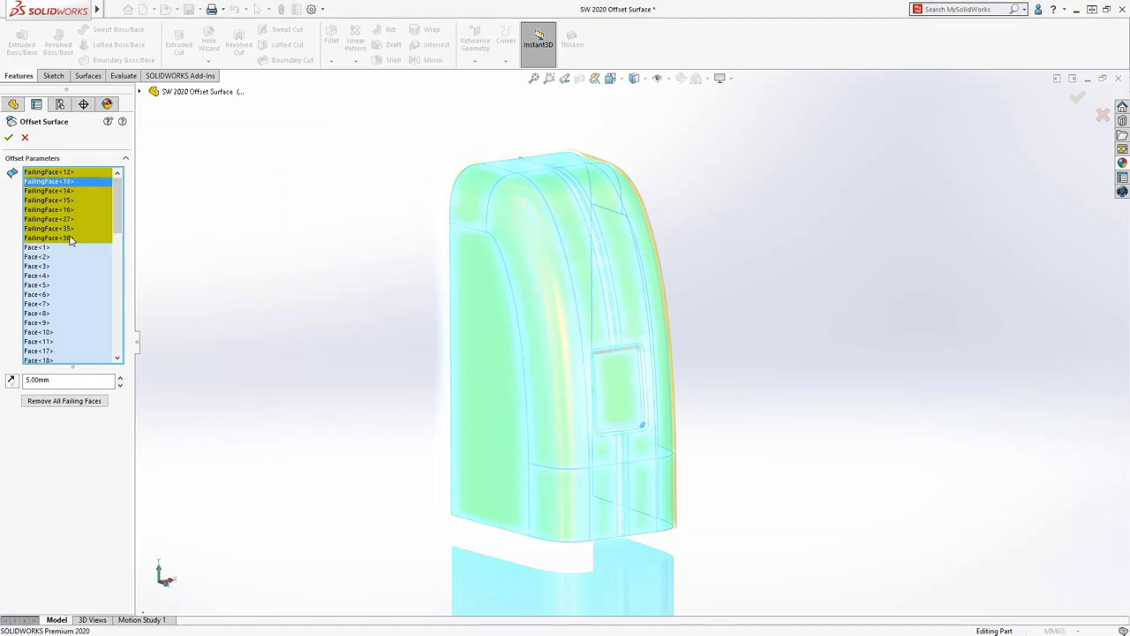
# Remove all failing faces from the selection and create the 5 mm offset surface.
pyautogui.rightClick(71, 238)
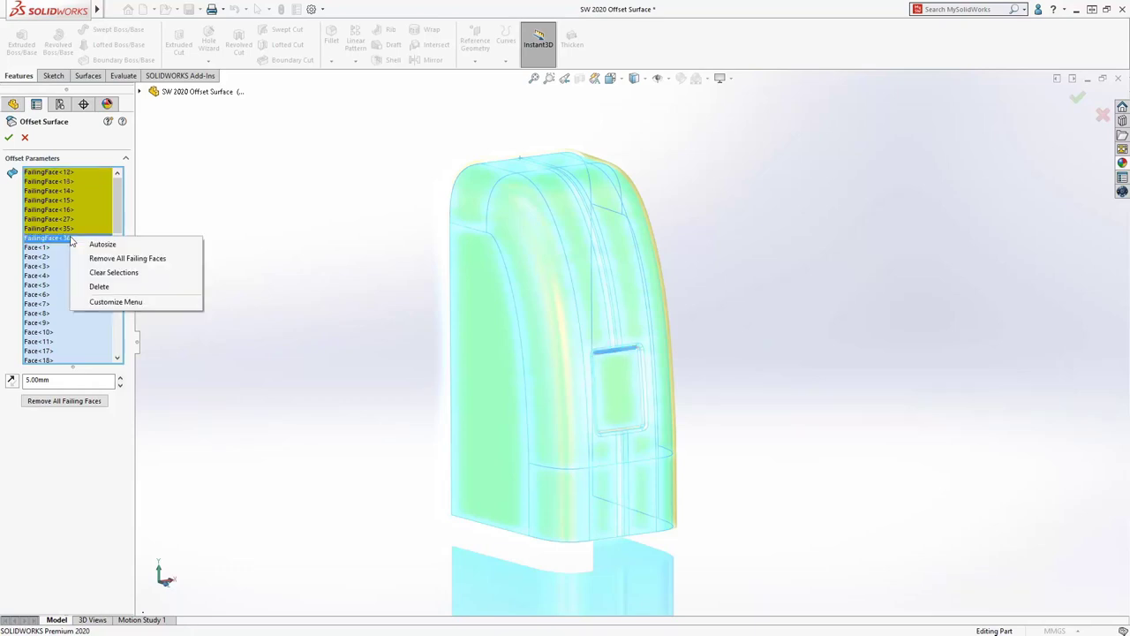
pyautogui.click(92, 257)
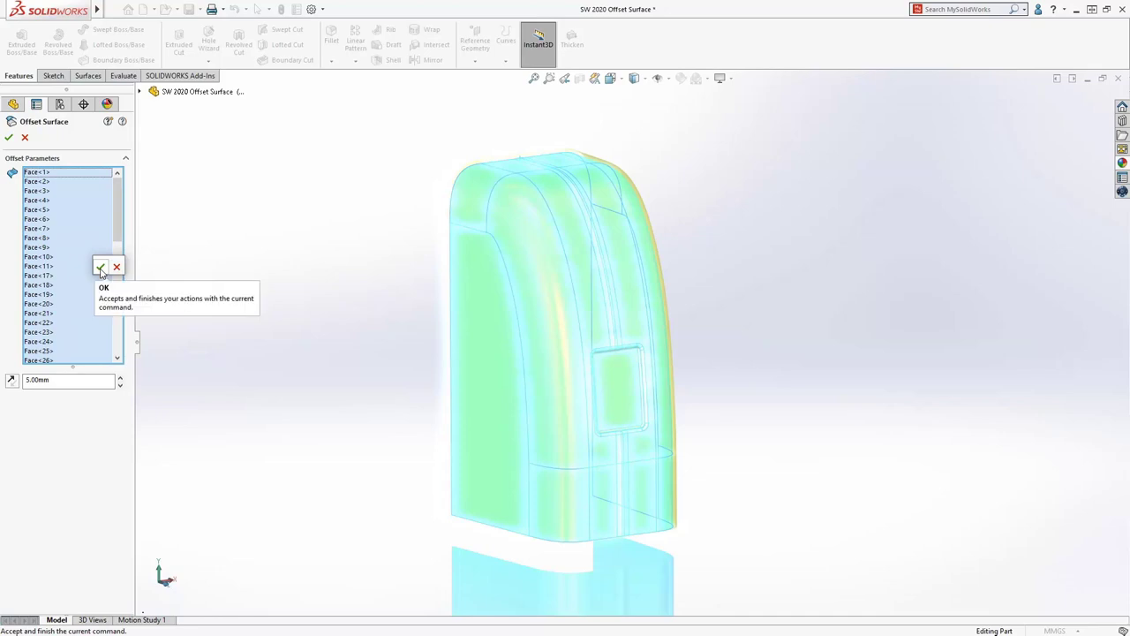
pyautogui.click(100, 267)
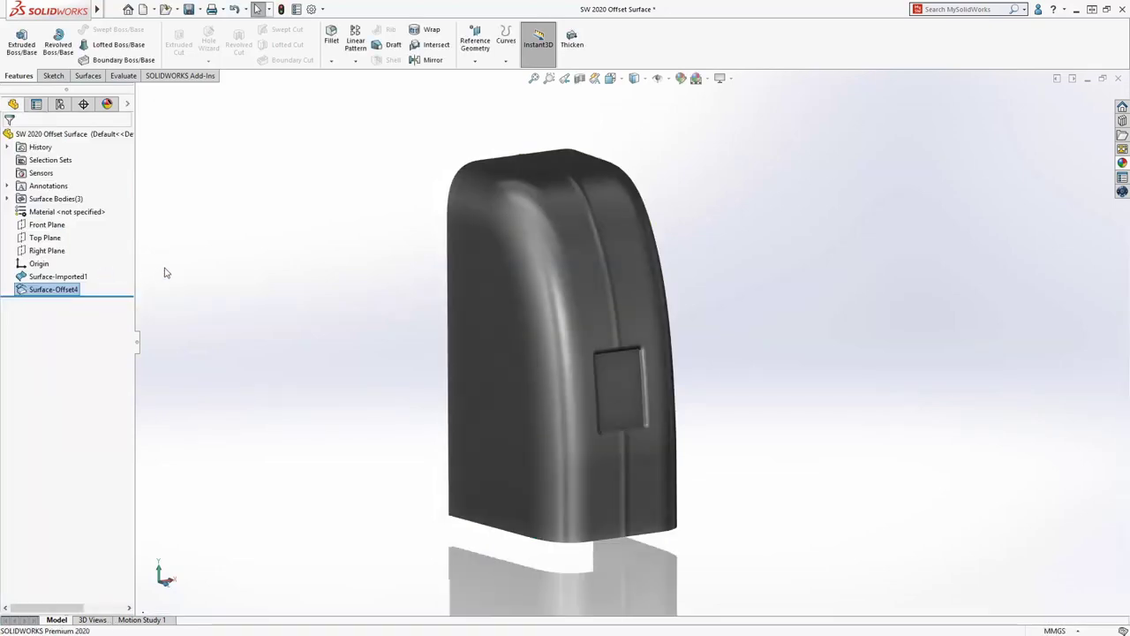
# Mutually trim the two Surface-Offset4 bodies, keeping the outer shell and the rectangular recess floor.
pyautogui.moveTo(164, 273); pyautogui.dragTo(199, 270, button='right')
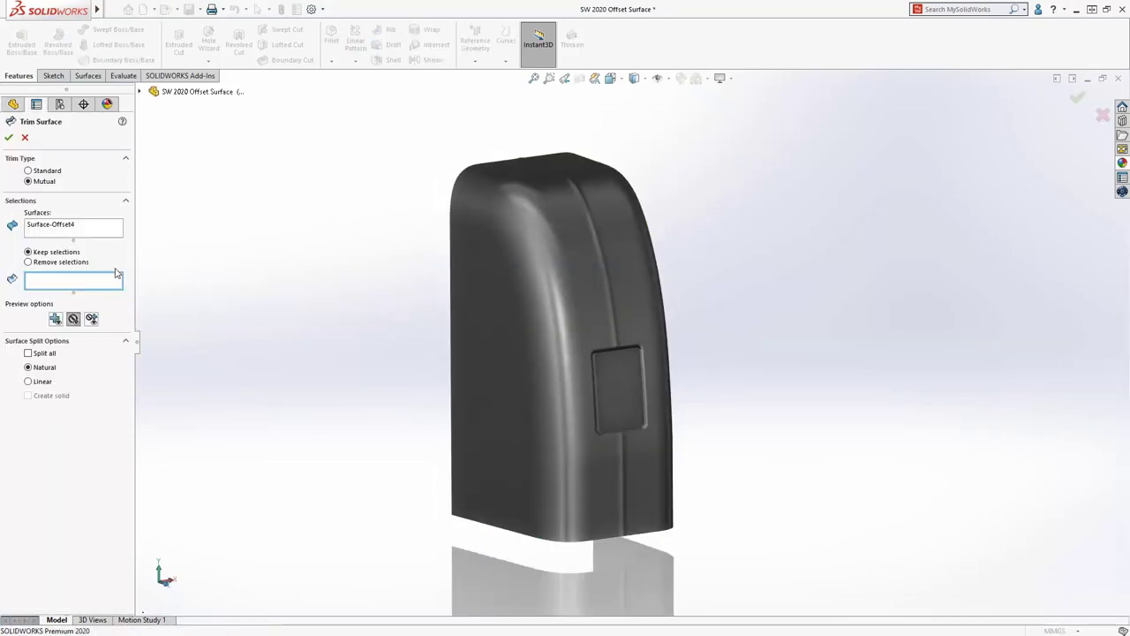
pyautogui.click(76, 228)
pyautogui.press('Delete')
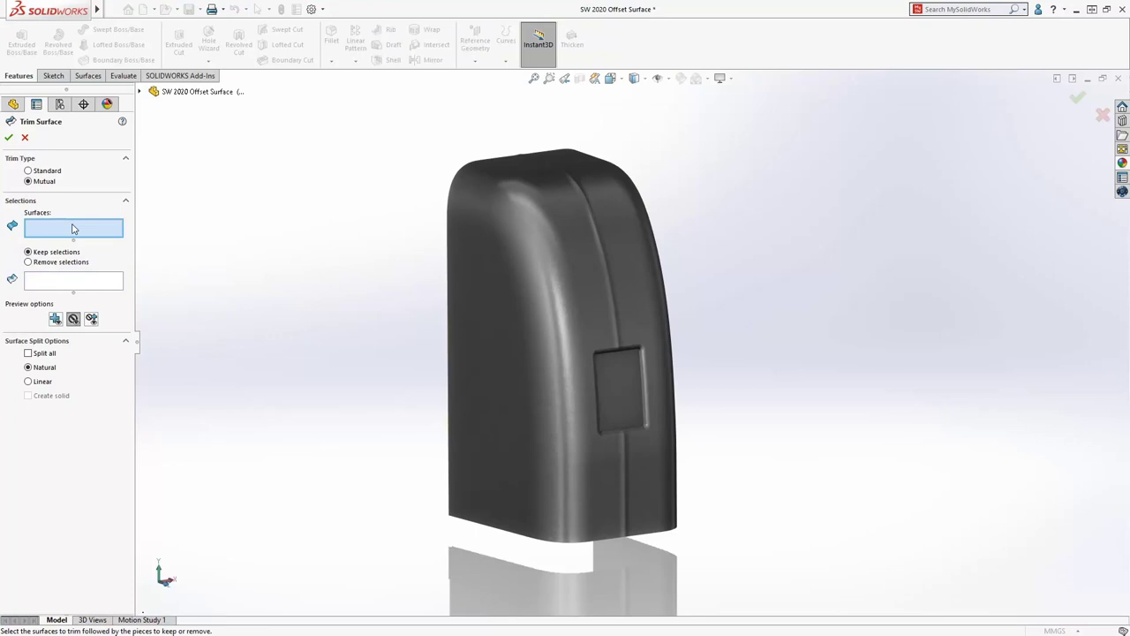
pyautogui.click(454, 272)
pyautogui.click(619, 374)
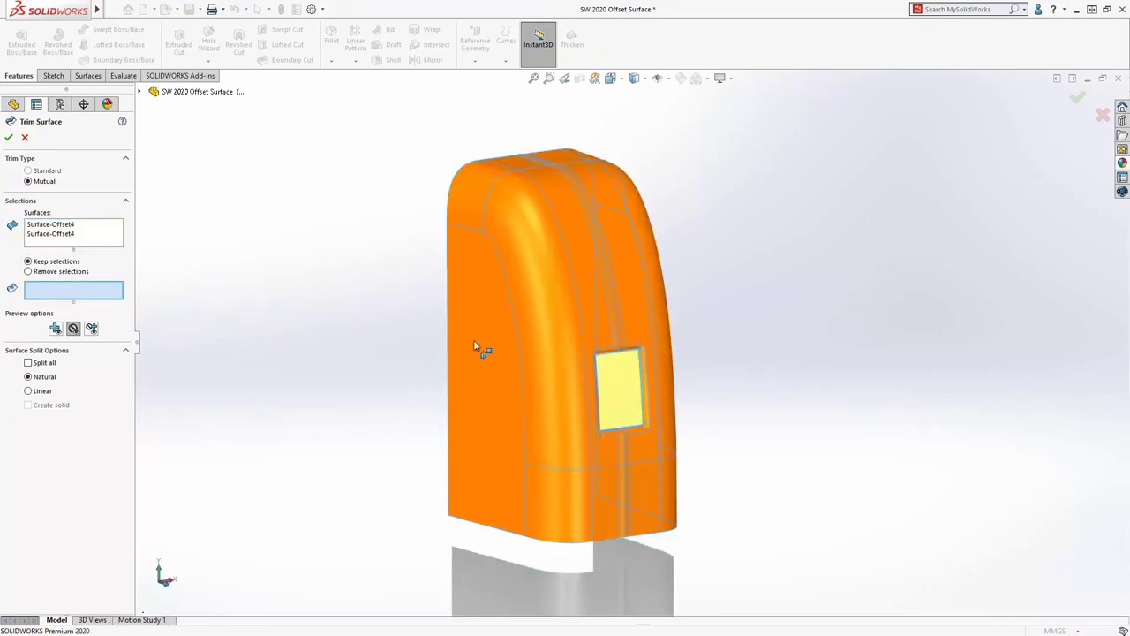
pyautogui.click(474, 344)
pyautogui.click(615, 377)
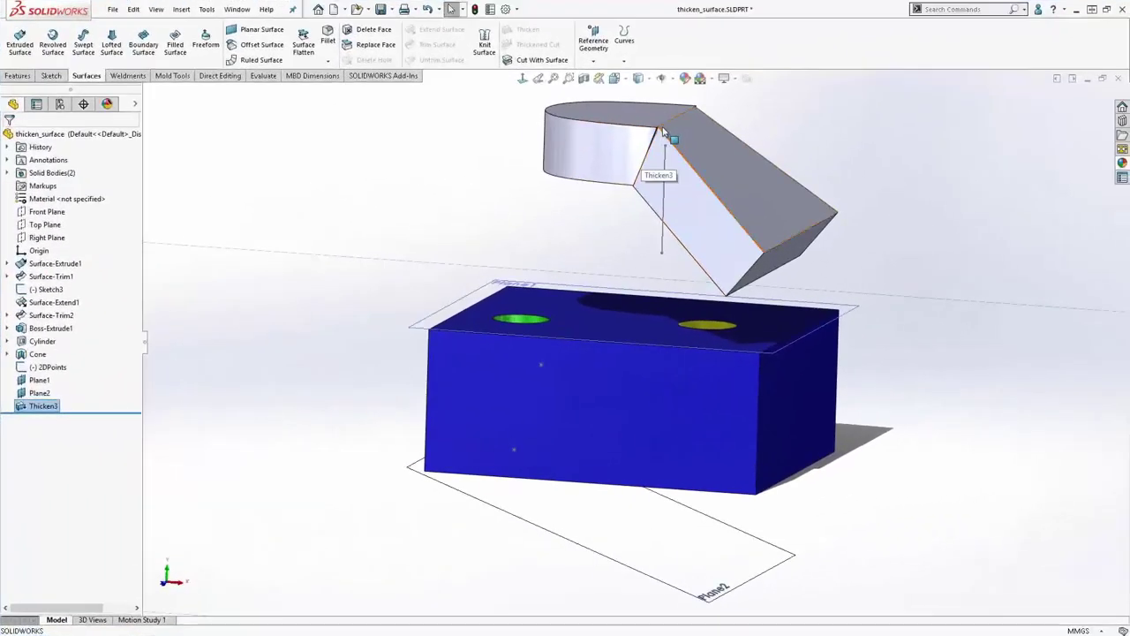
# Inspect the corner gap in the thickened body, and edit Thicken3 to use the vertical line Line1@Sketch3 as its direction.
pyautogui.click(568, 77)
pyautogui.moveTo(640, 119); pyautogui.dragTo(667, 161)
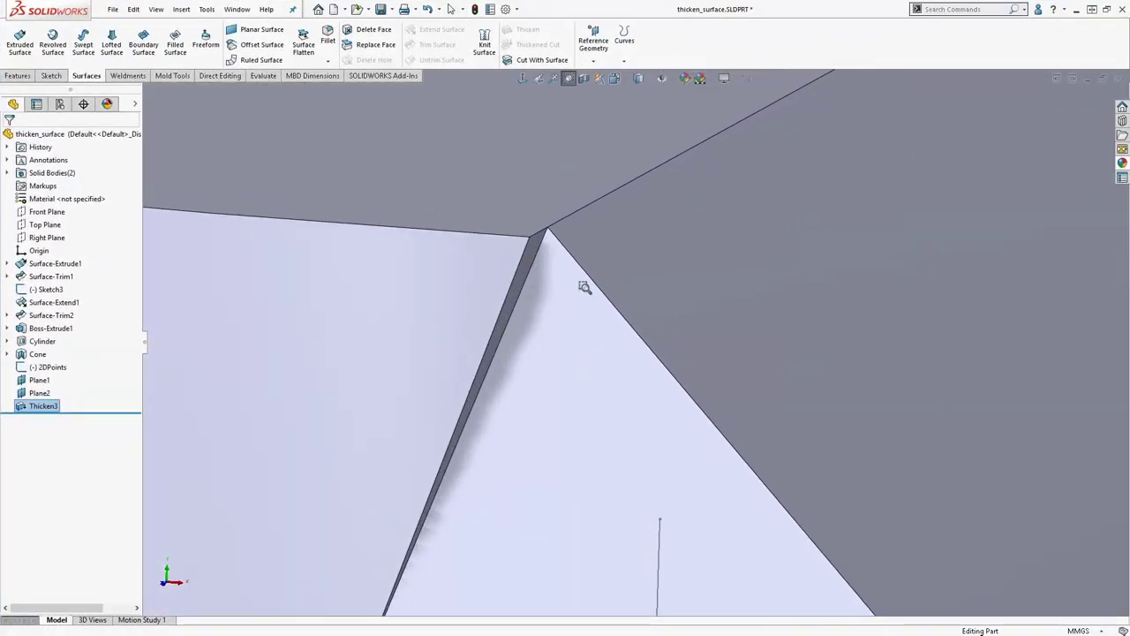
pyautogui.press('f')
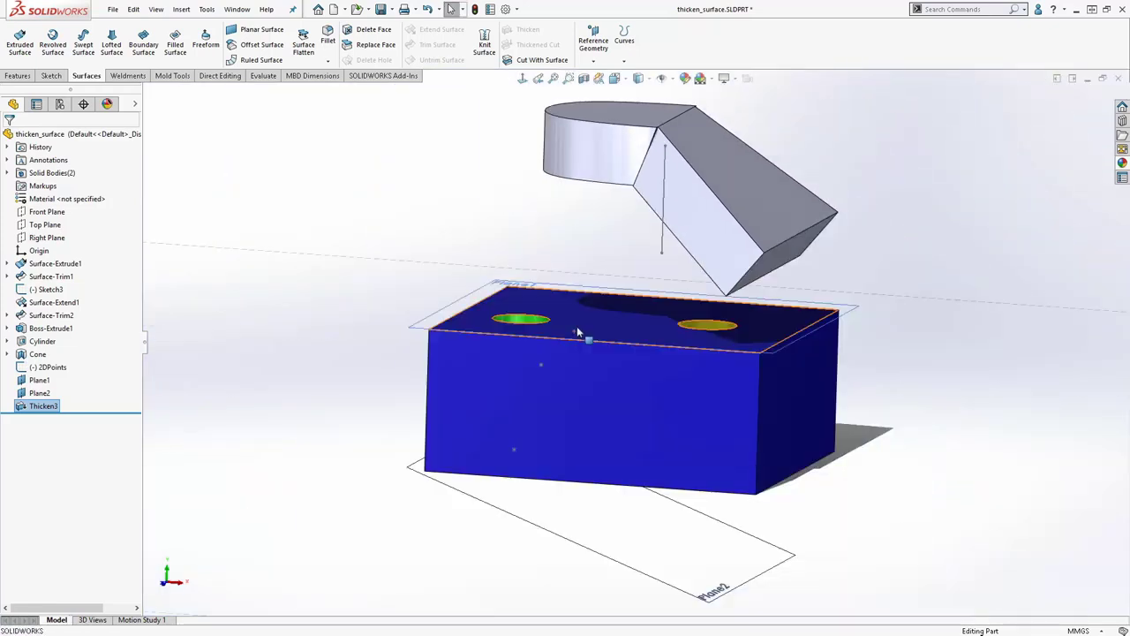
pyautogui.hotkey('ctrl', '1')
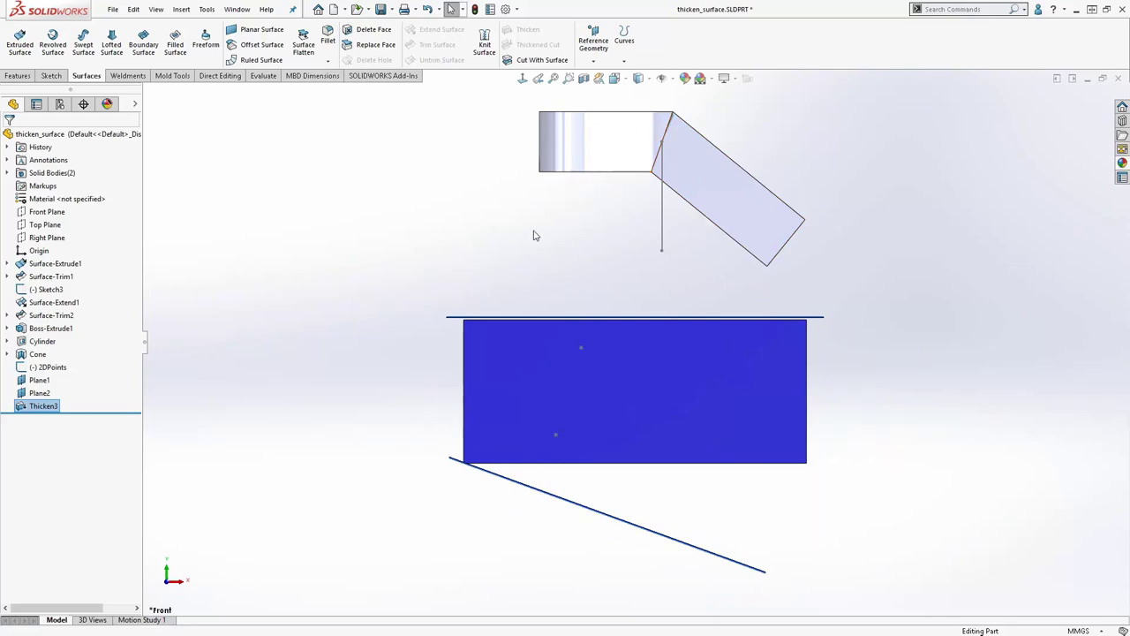
pyautogui.rightClick(22, 408)
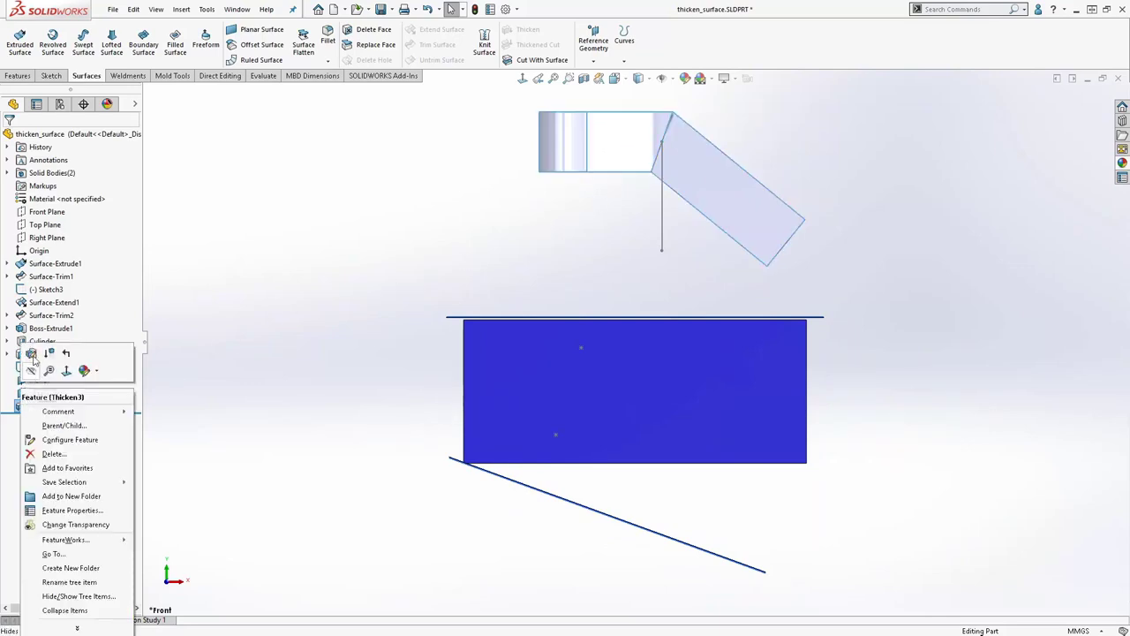
pyautogui.click(33, 364)
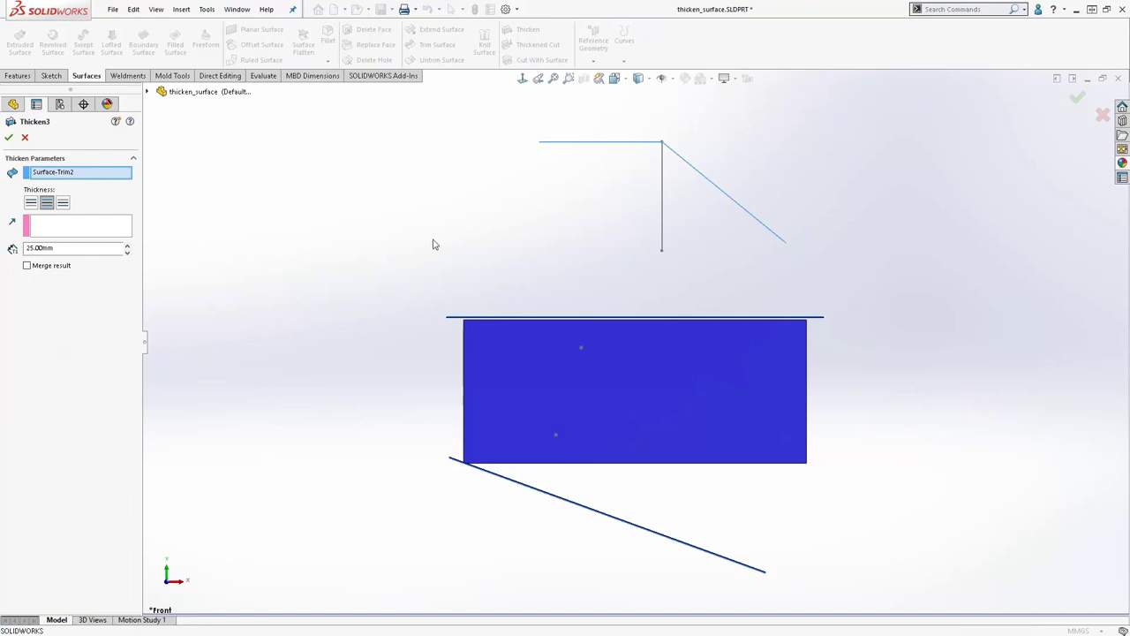
pyautogui.click(50, 235)
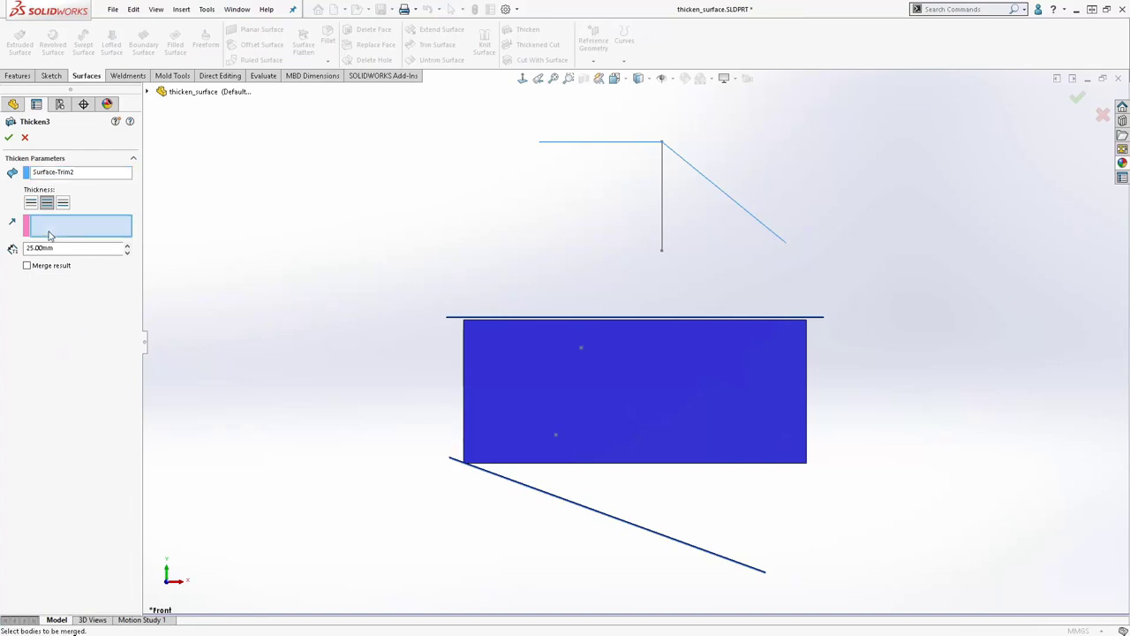
pyautogui.click(663, 184)
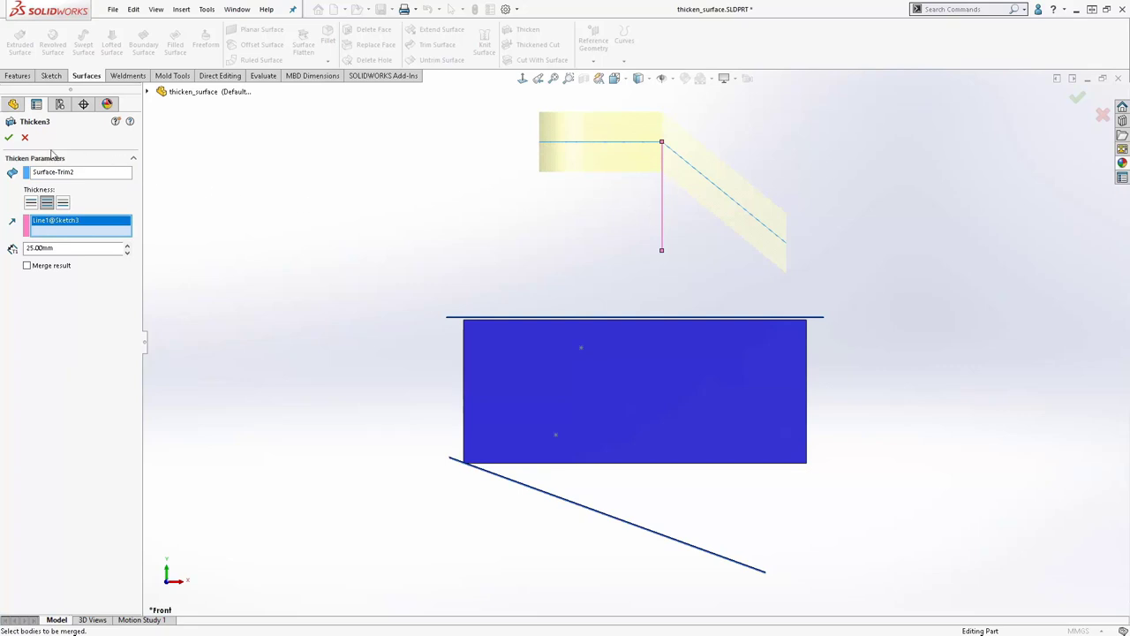
# Replace the thicken direction of Thicken3 with the one defined by Point1 and Point2 of the 2DPoints sketch.
pyautogui.rightClick(60, 229)
pyautogui.click(77, 234)
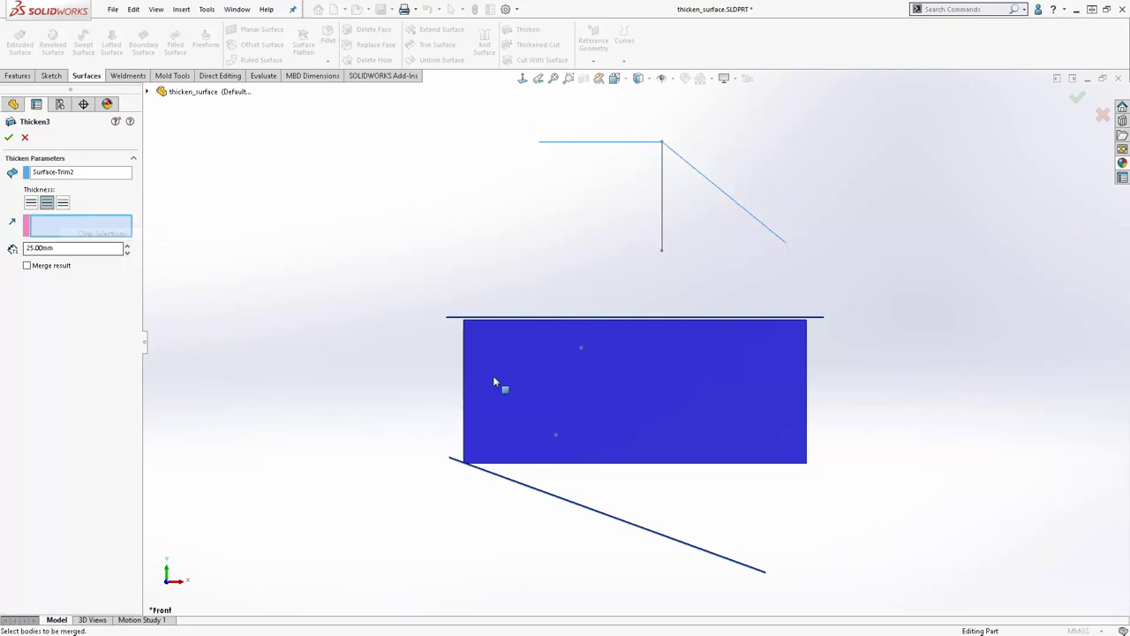
pyautogui.click(582, 348)
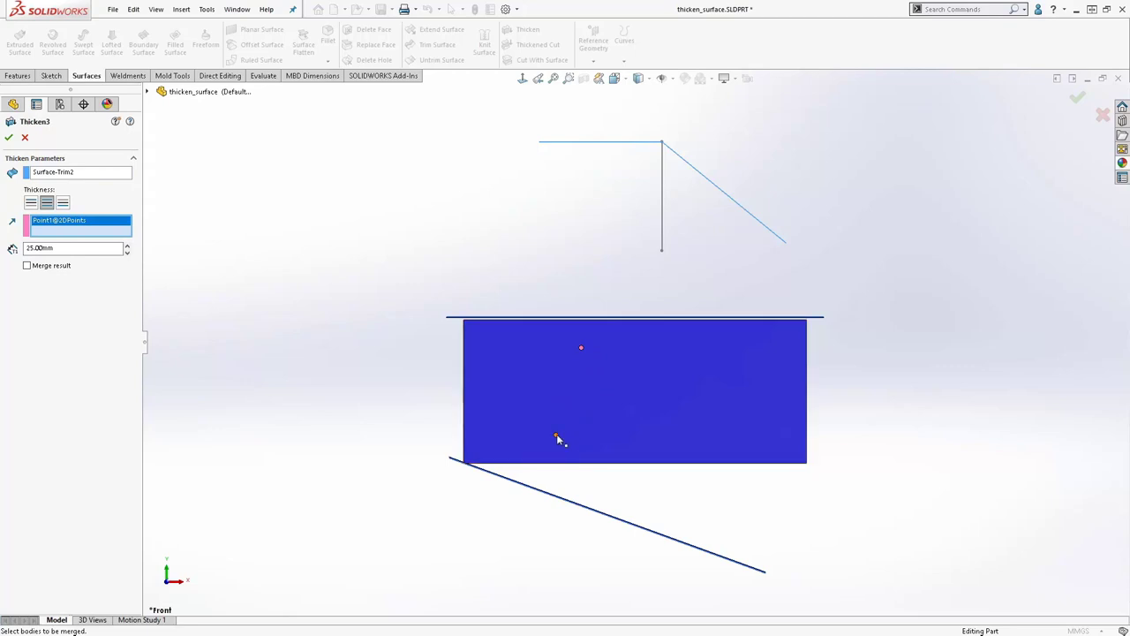
pyautogui.click(556, 434)
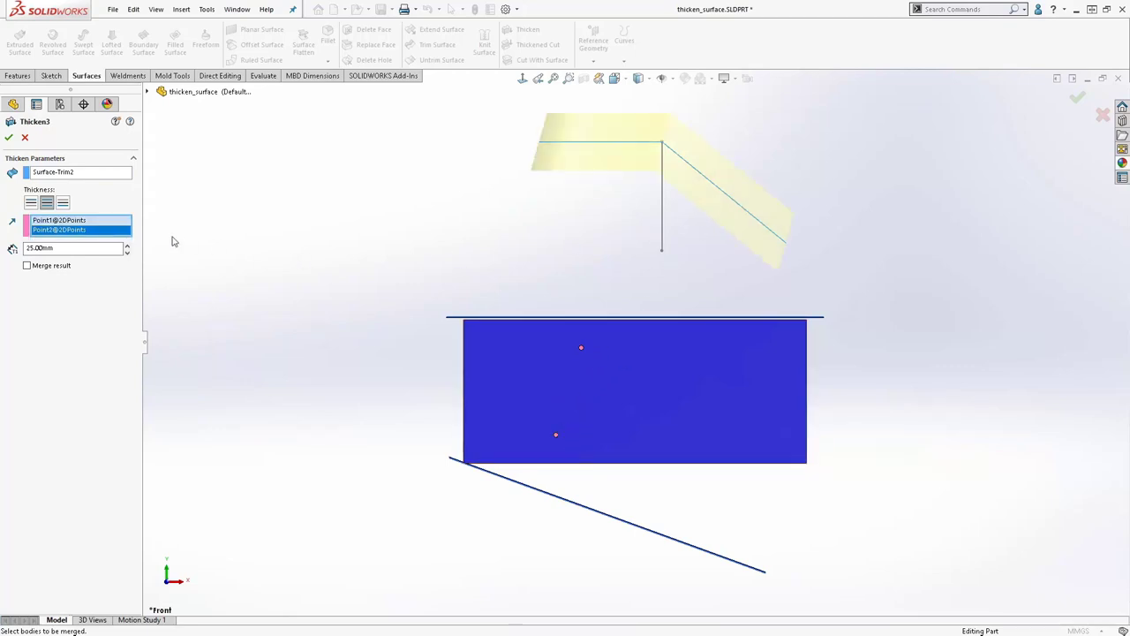
# Clear the two sketch points from Thicken3's direction and use Plane2 as the direction instead.
pyautogui.rightClick(74, 231)
pyautogui.click(105, 242)
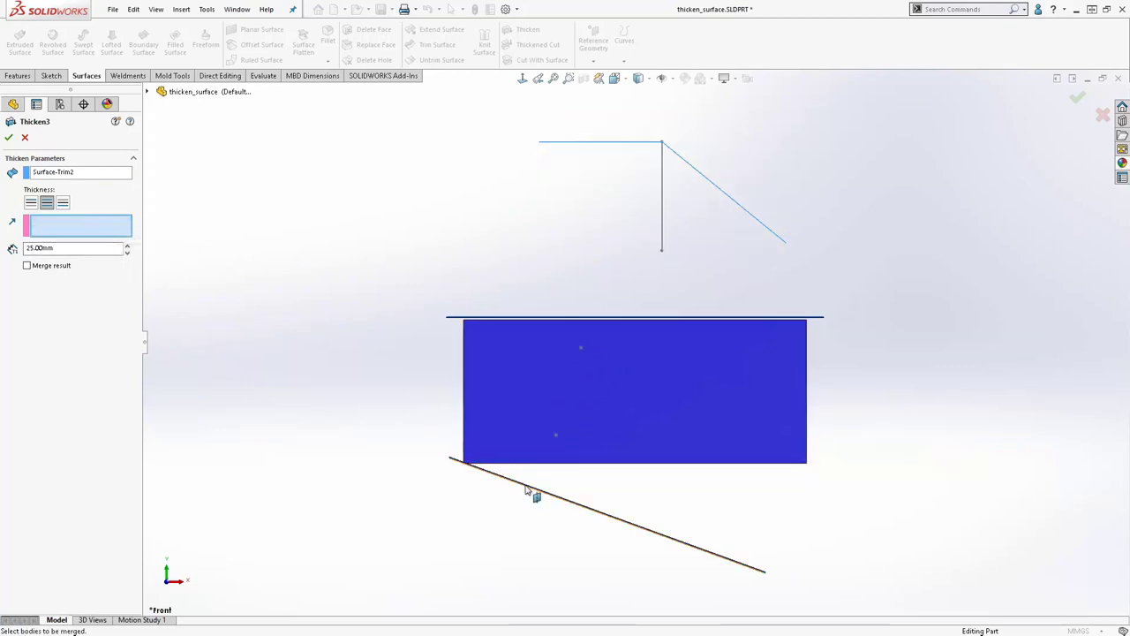
pyautogui.click(529, 487)
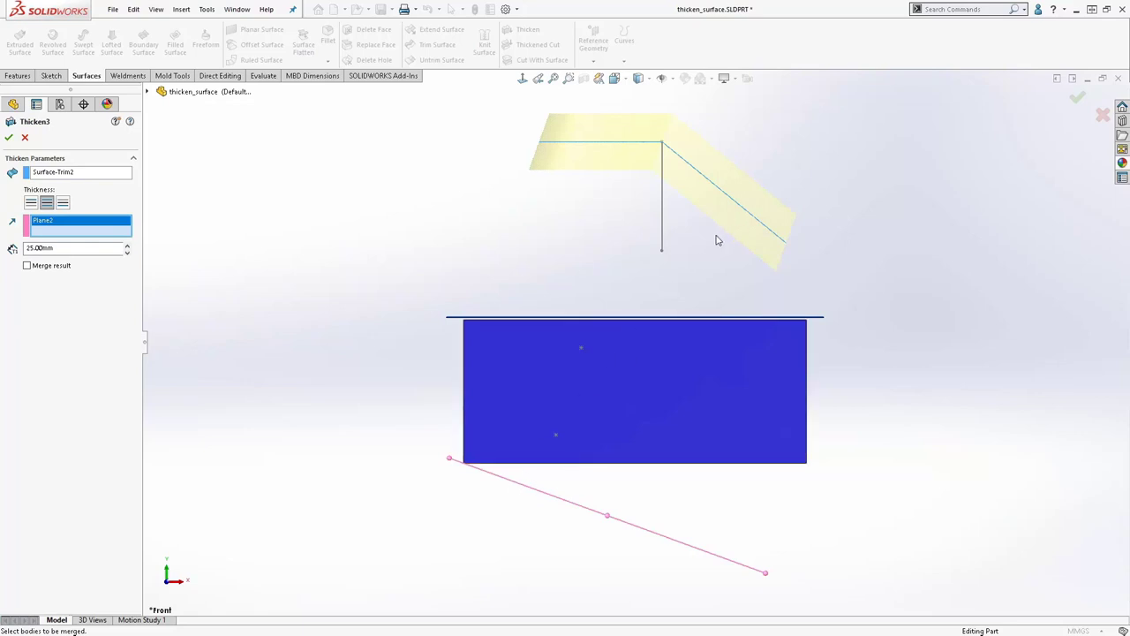
# Replace the Plane2 thicken direction with two diagonally opposite corner vertices of the block's front face.
pyautogui.rightClick(52, 225)
pyautogui.click(81, 234)
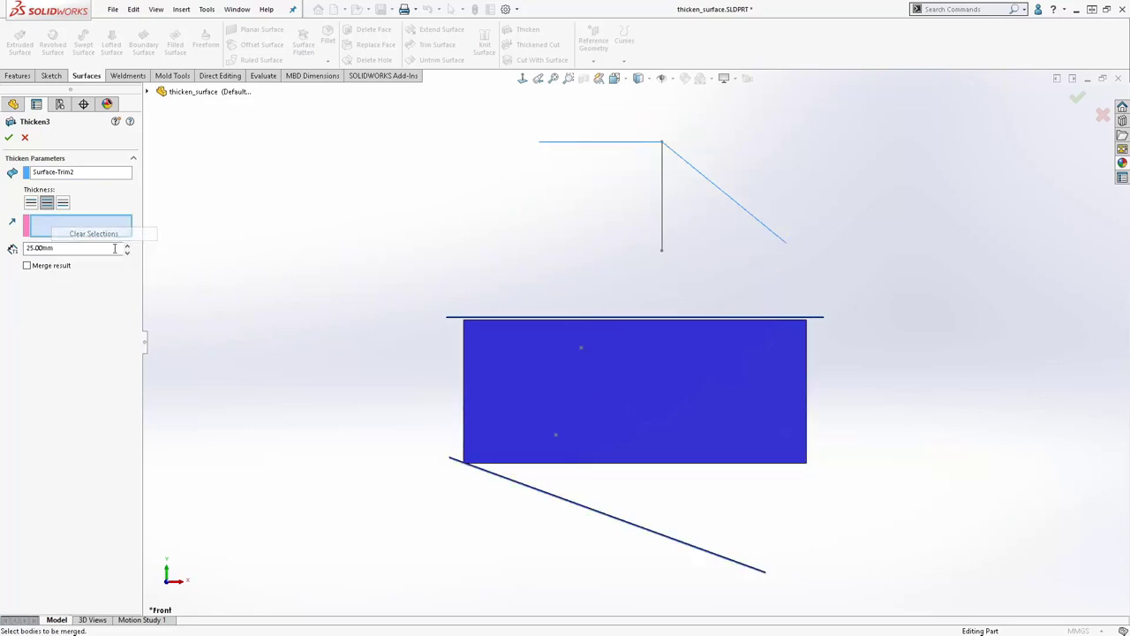
pyautogui.click(806, 320)
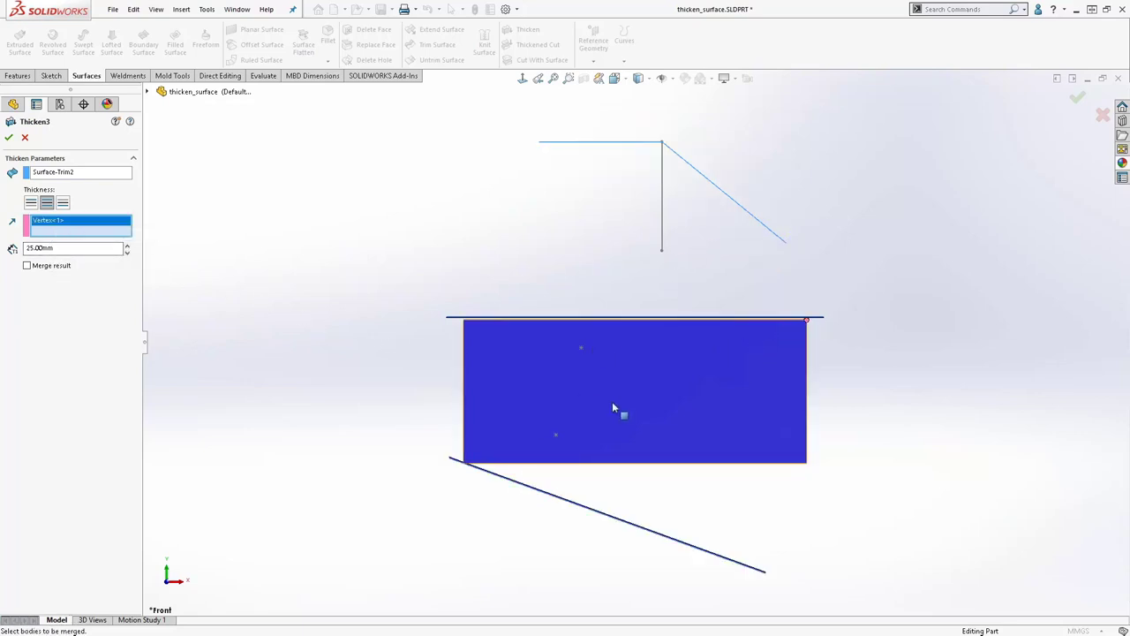
pyautogui.click(465, 467)
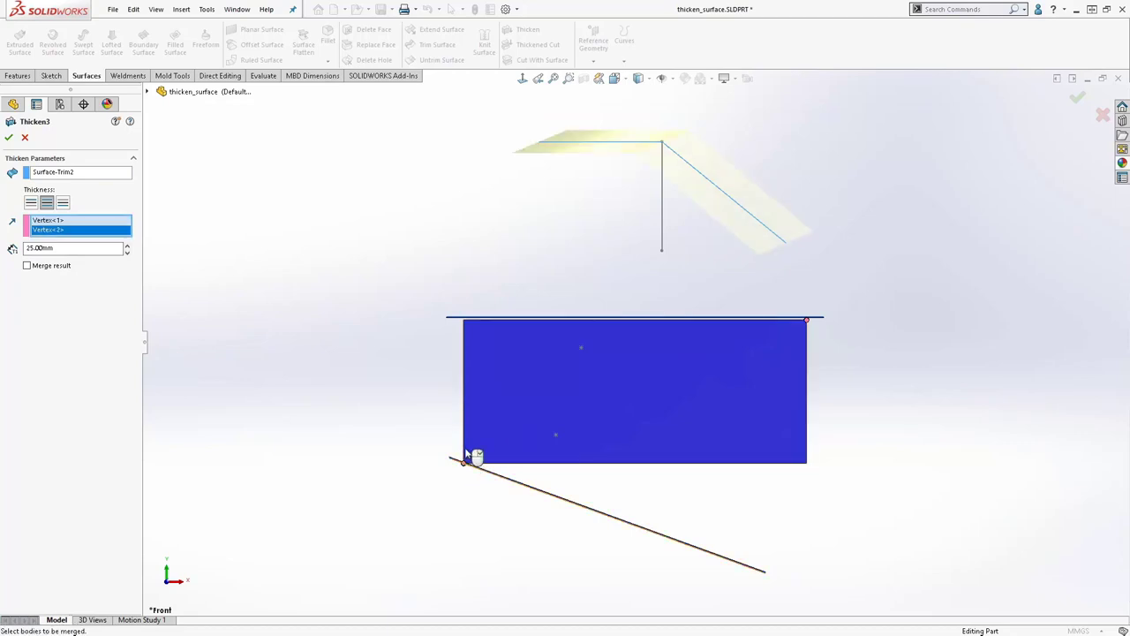
# Clear the vertices from the thicken direction, show temporary axes, and use the axis of the green hole as the direction.
pyautogui.rightClick(82, 234)
pyautogui.click(103, 236)
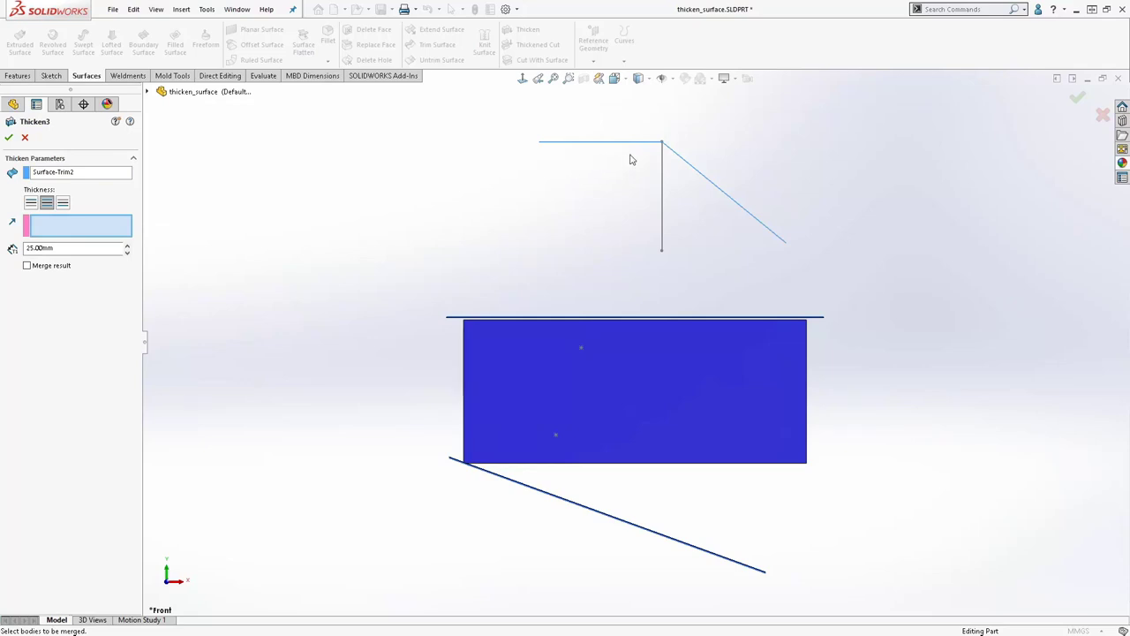
pyautogui.click(672, 79)
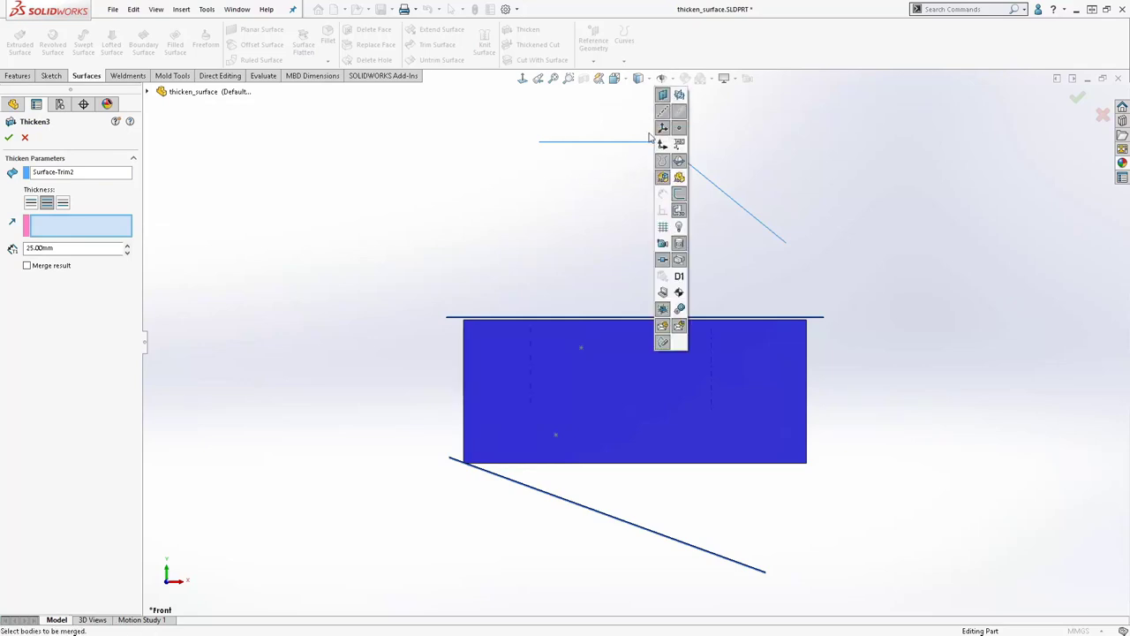
pyautogui.moveTo(589, 267); pyautogui.dragTo(546, 328, button='middle')
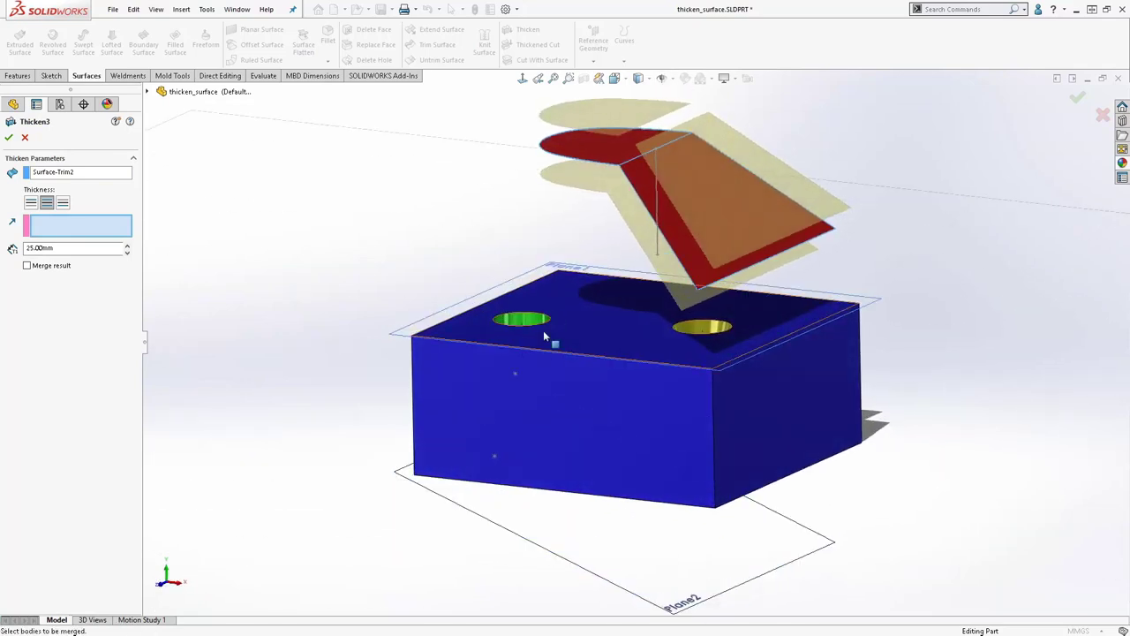
pyautogui.click(525, 341)
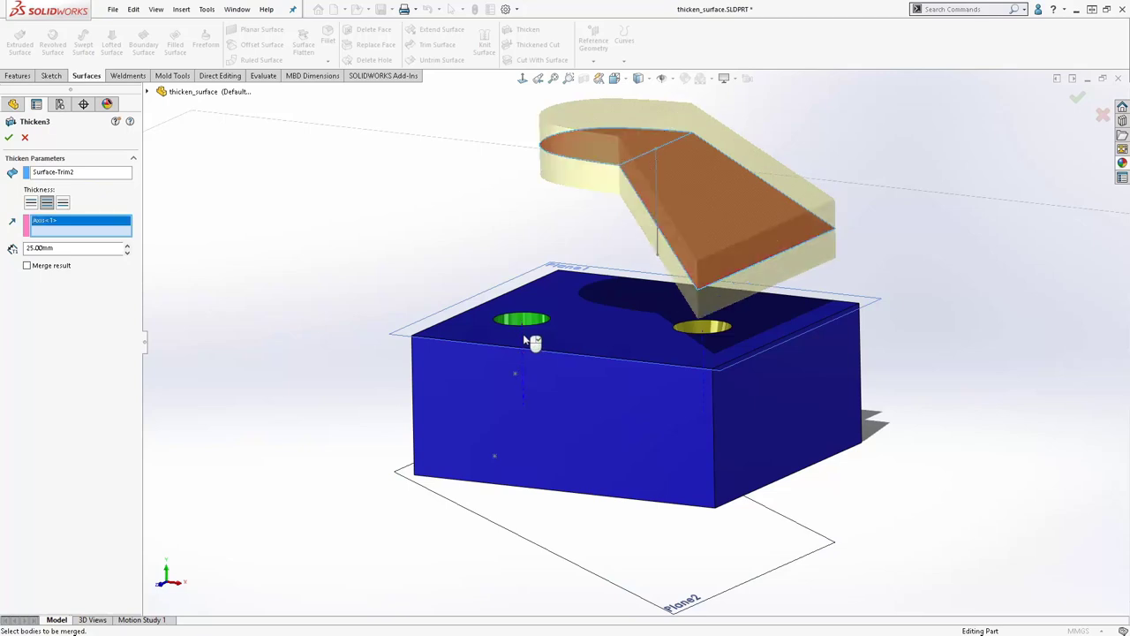
# Remove the hole axis, pick the surface's horizontal face and its sloped face for the thicken direction, and accept Thicken3.
pyautogui.rightClick(58, 229)
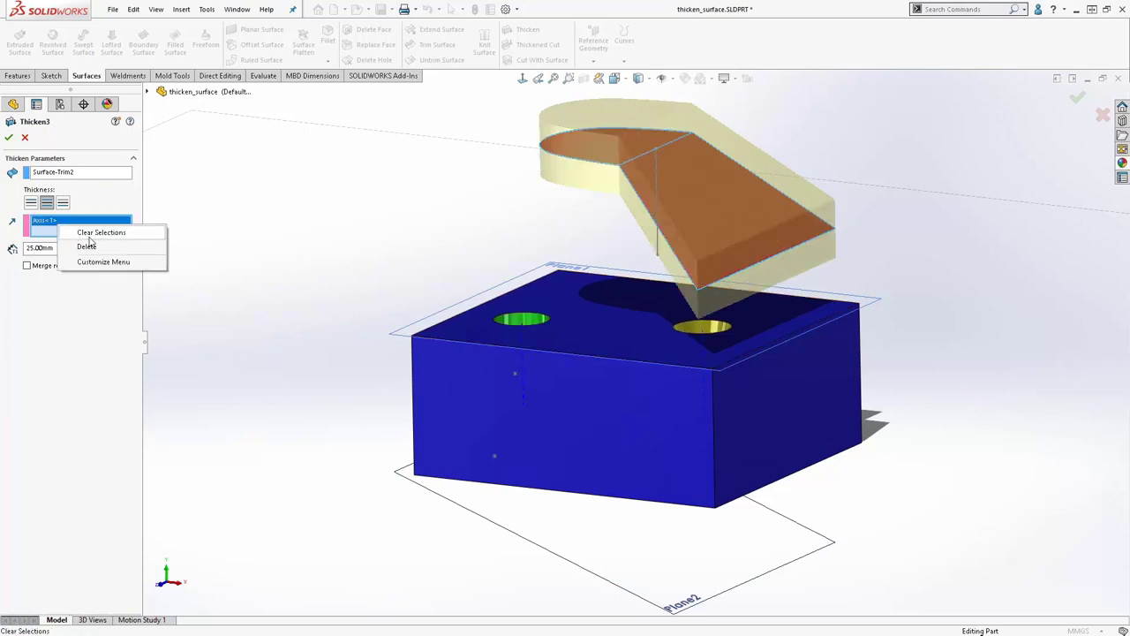
pyautogui.click(81, 245)
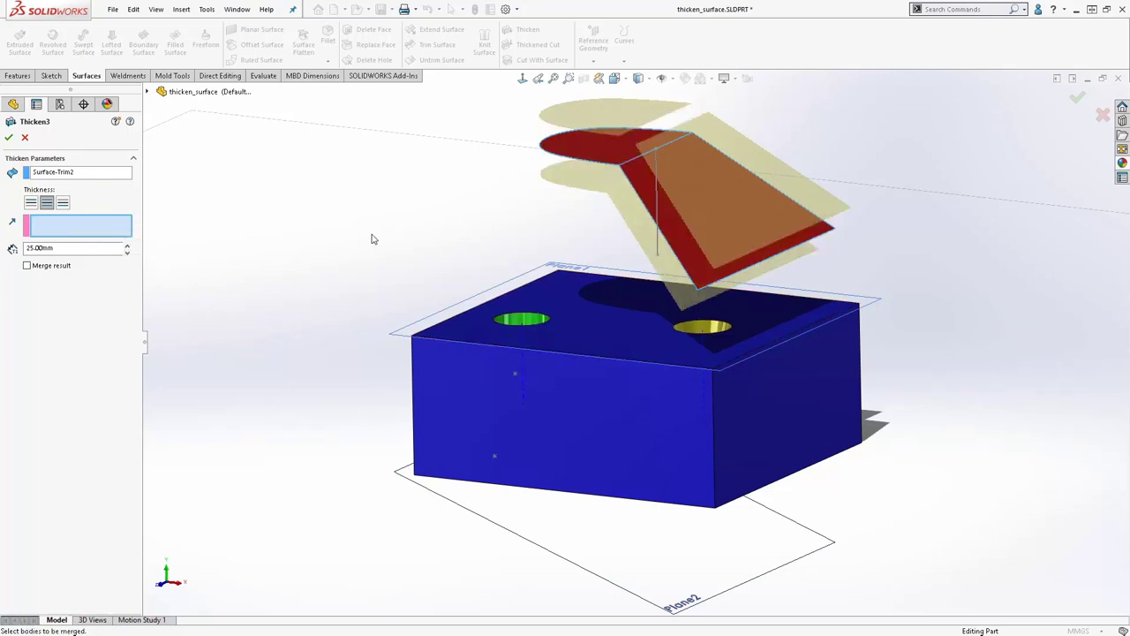
pyautogui.hotkey('ctrl', '1')
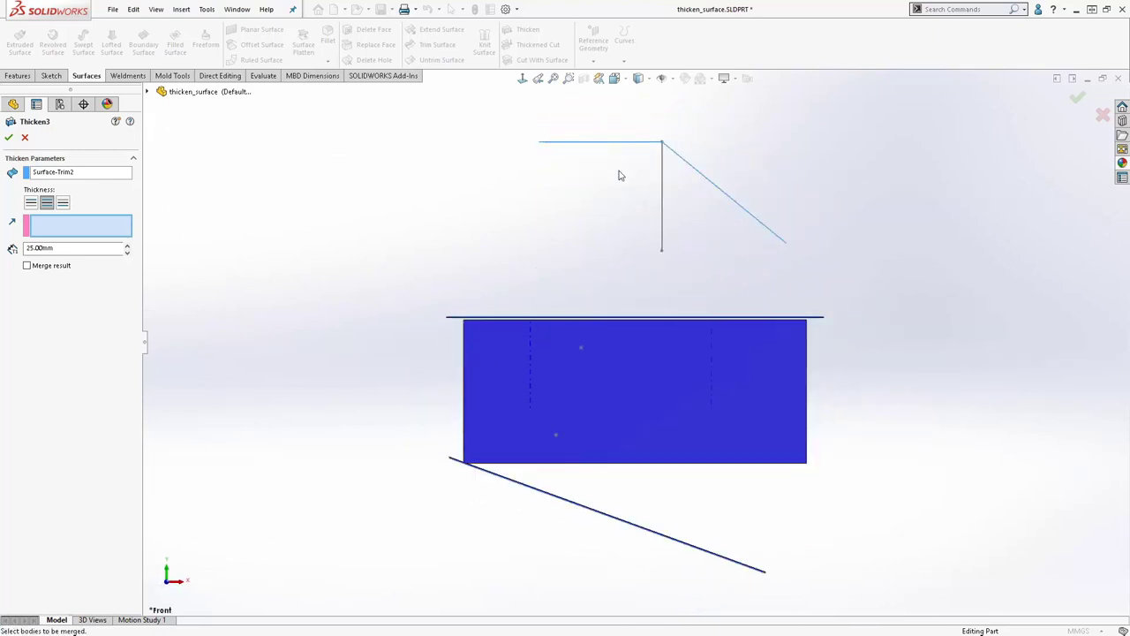
pyautogui.hotkey('ctrl', '7')
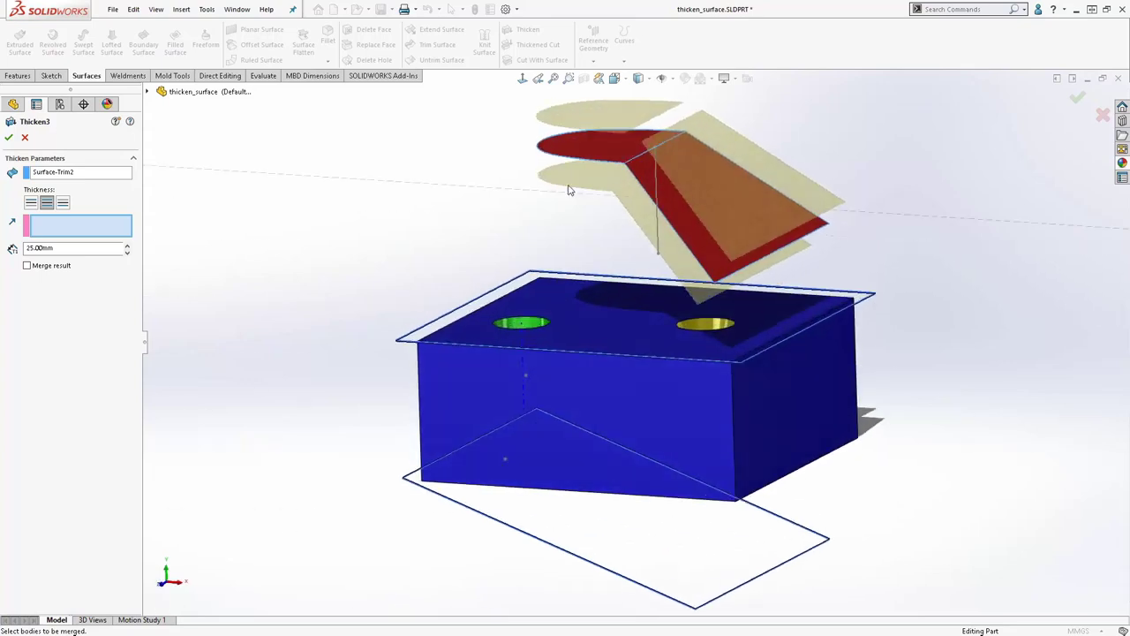
pyautogui.click(593, 150)
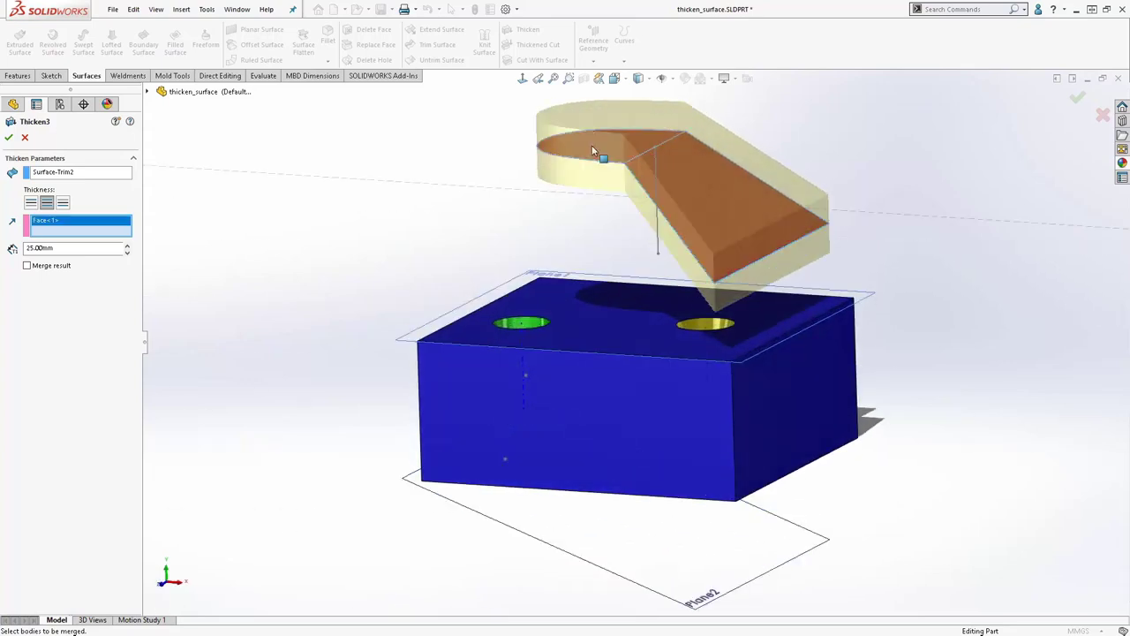
pyautogui.click(703, 195)
pyautogui.click(9, 138)
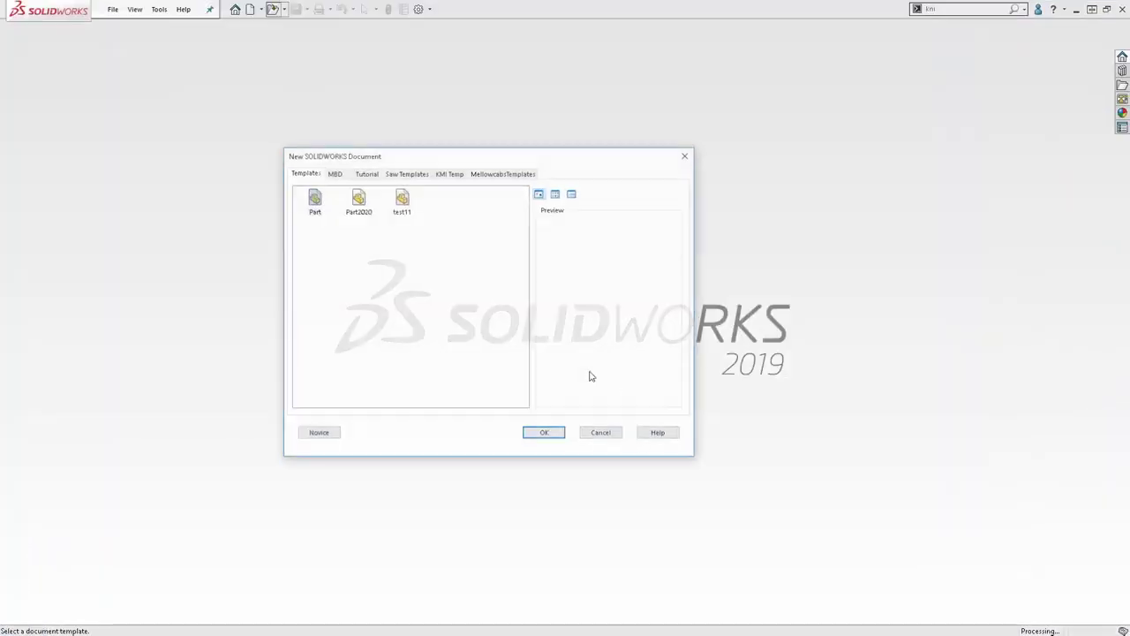
# Import the mesh file with the Part2020 template and check the Imported Graphic (Closed) body under Graphic1.
pyautogui.doubleClick(358, 200)
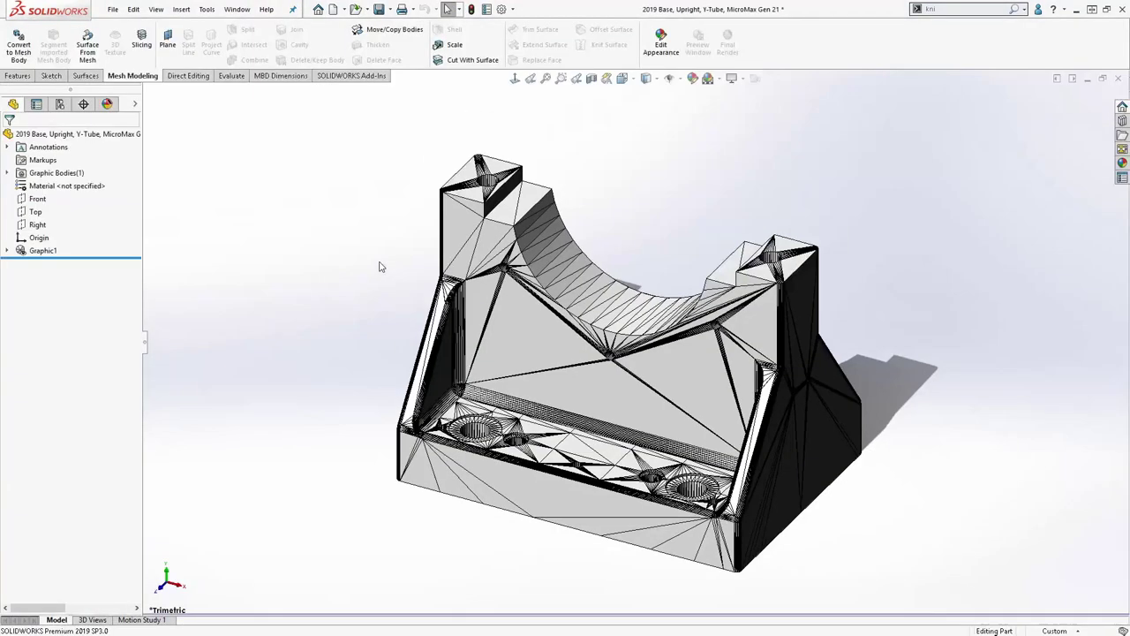
pyautogui.click(7, 252)
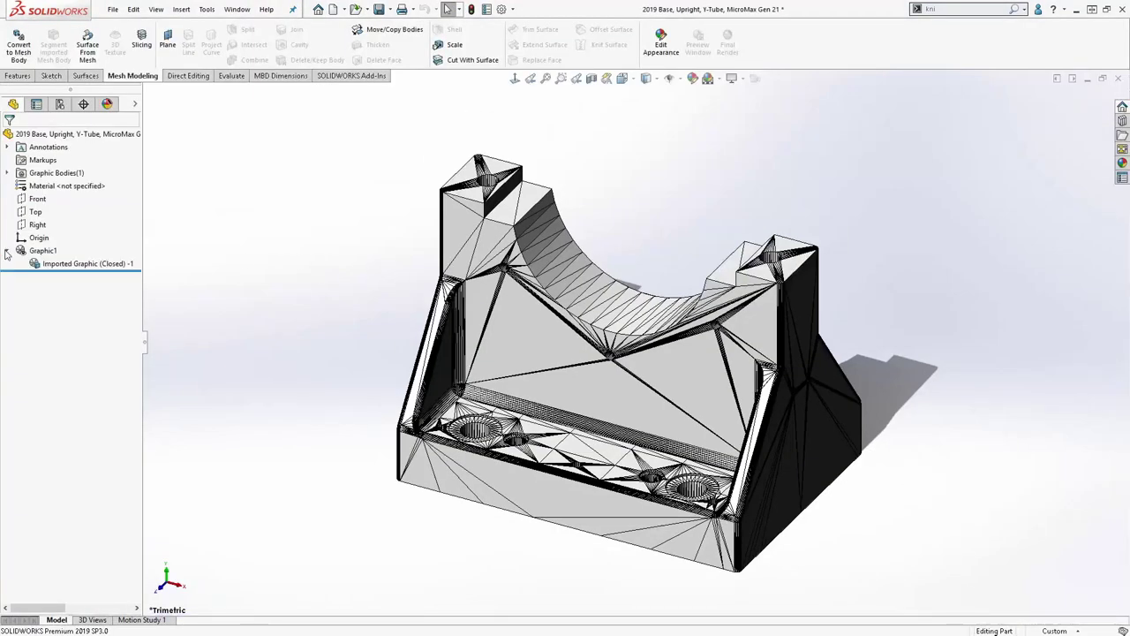
pyautogui.click(60, 267)
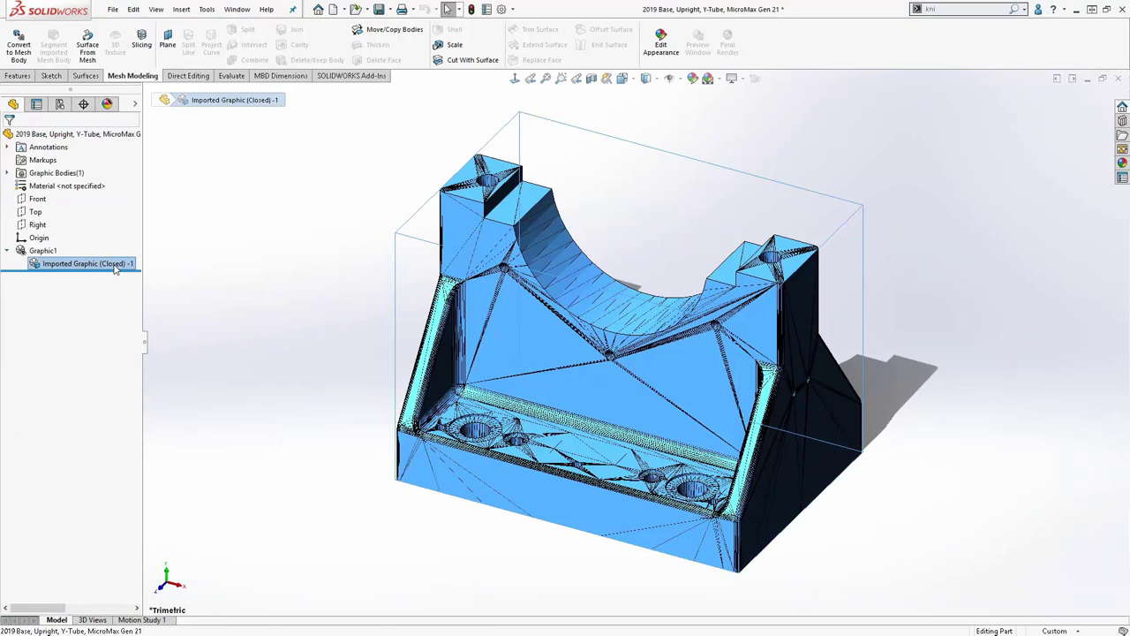
pyautogui.click(250, 277)
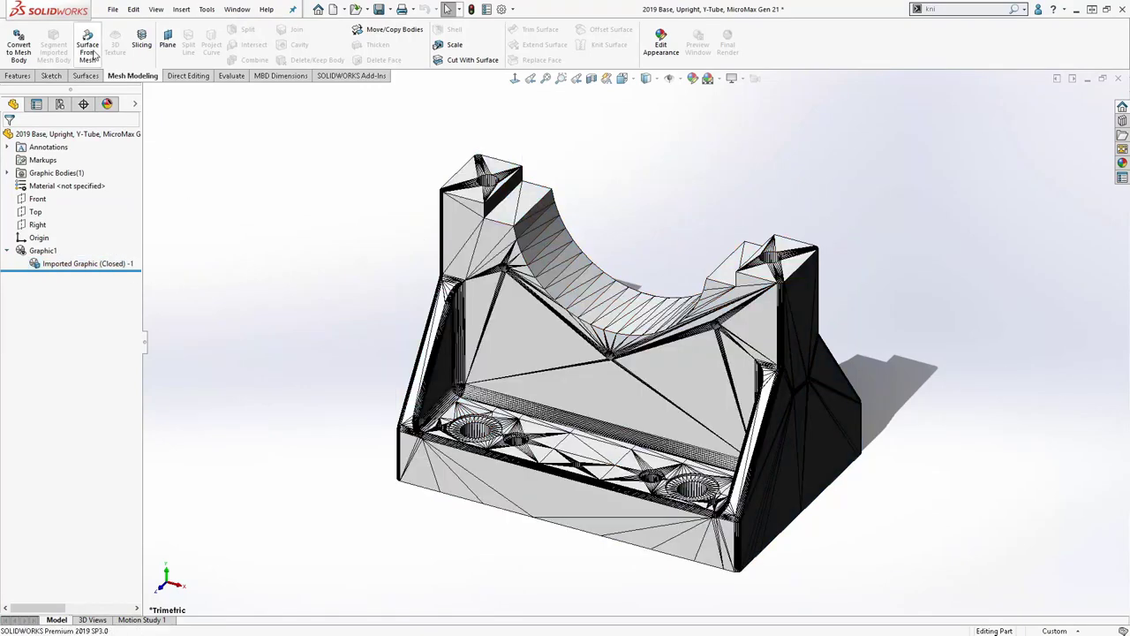
# Create a planar Surface From Mesh from the two facets of the flat ledge beside the mesh's left post.
pyautogui.click(94, 55)
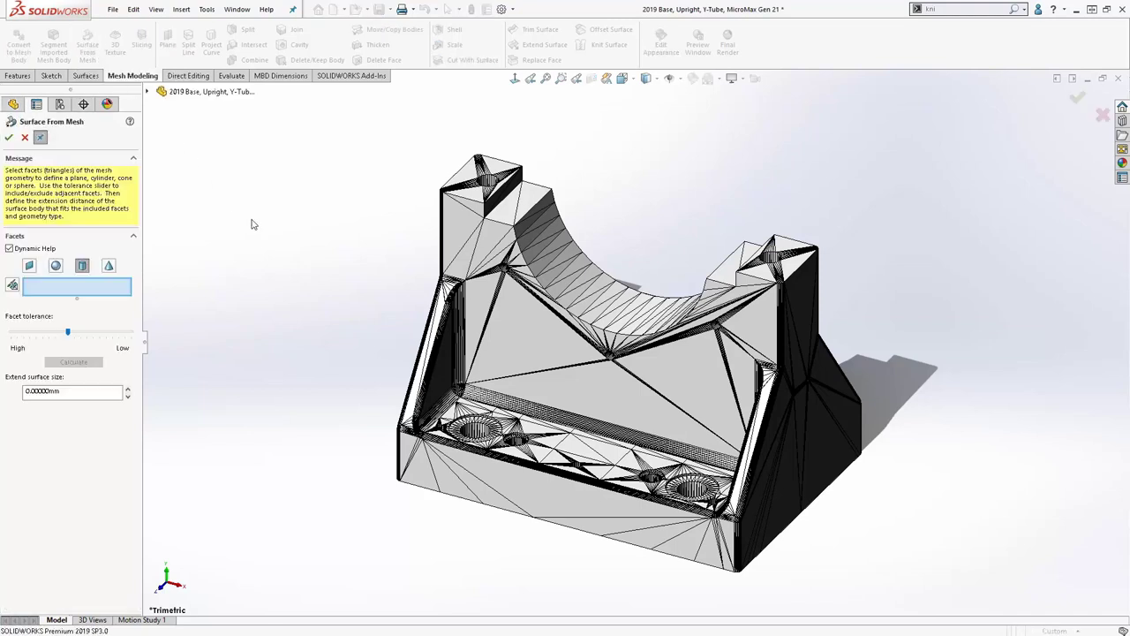
pyautogui.click(29, 265)
pyautogui.click(526, 227)
pyautogui.click(530, 199)
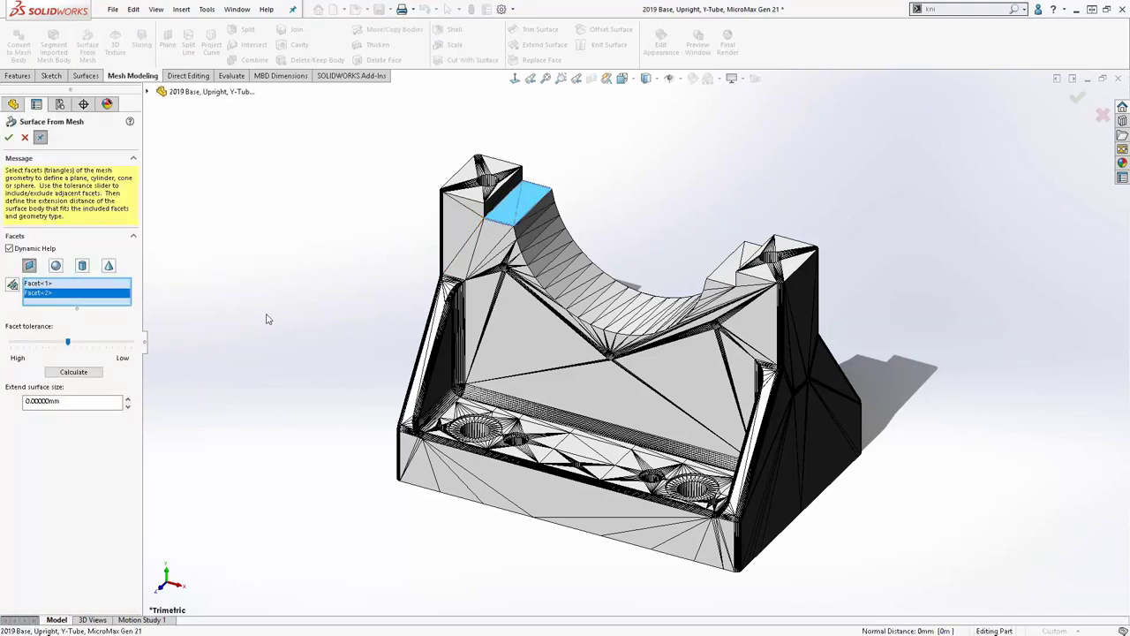
pyautogui.click(85, 375)
pyautogui.click(9, 137)
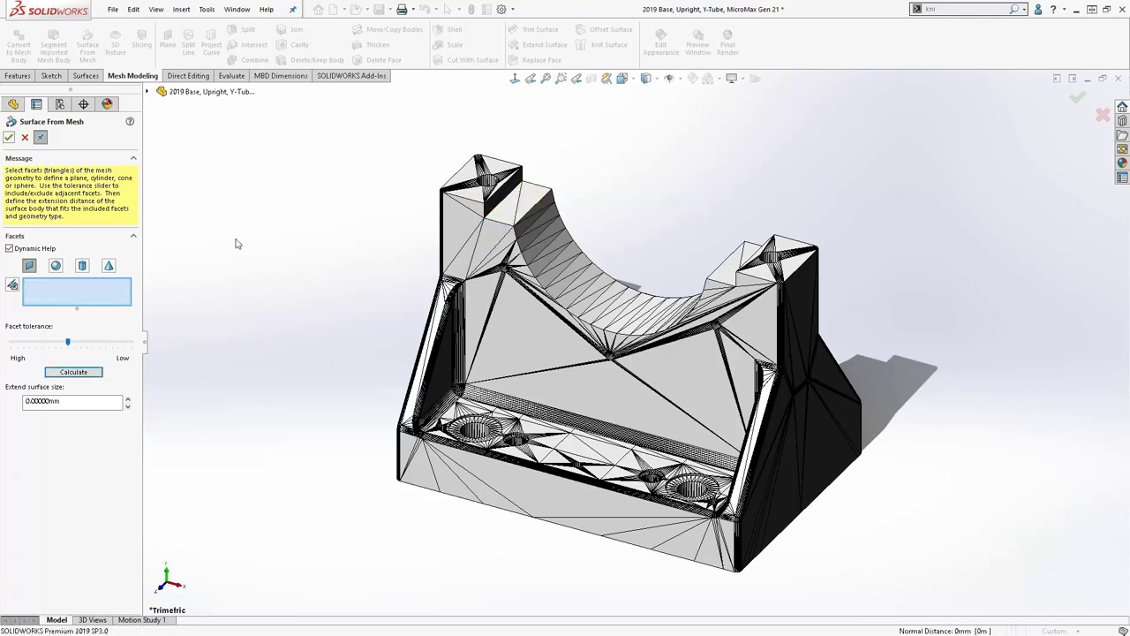
pyautogui.click(25, 137)
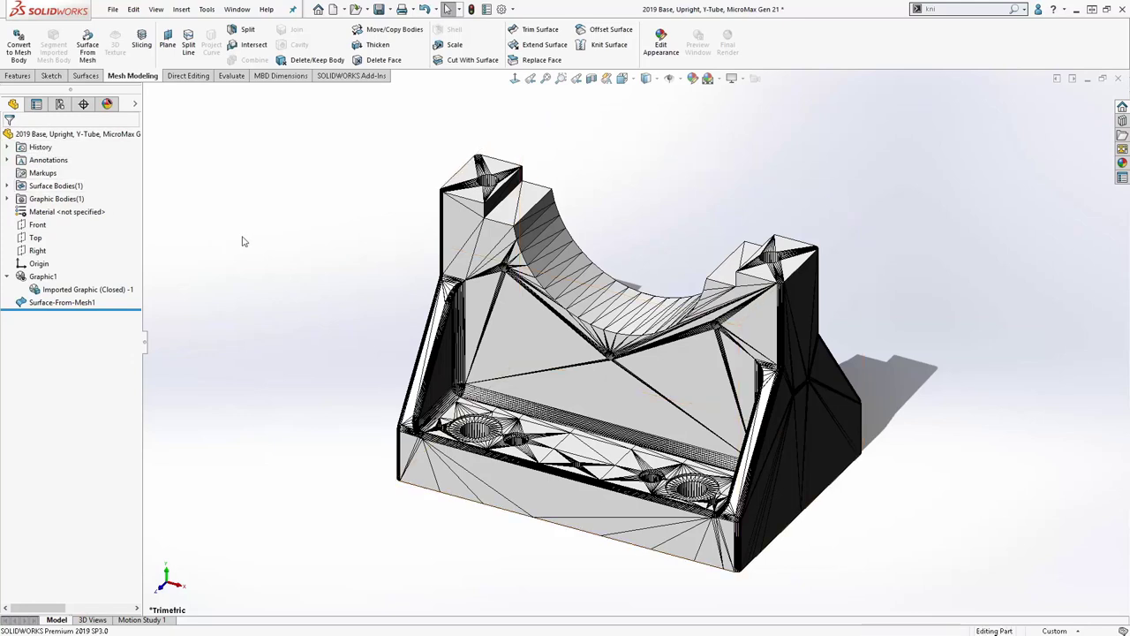
# Review the seed facets in the definition of Surface-From-Mesh1.
pyautogui.click(81, 303)
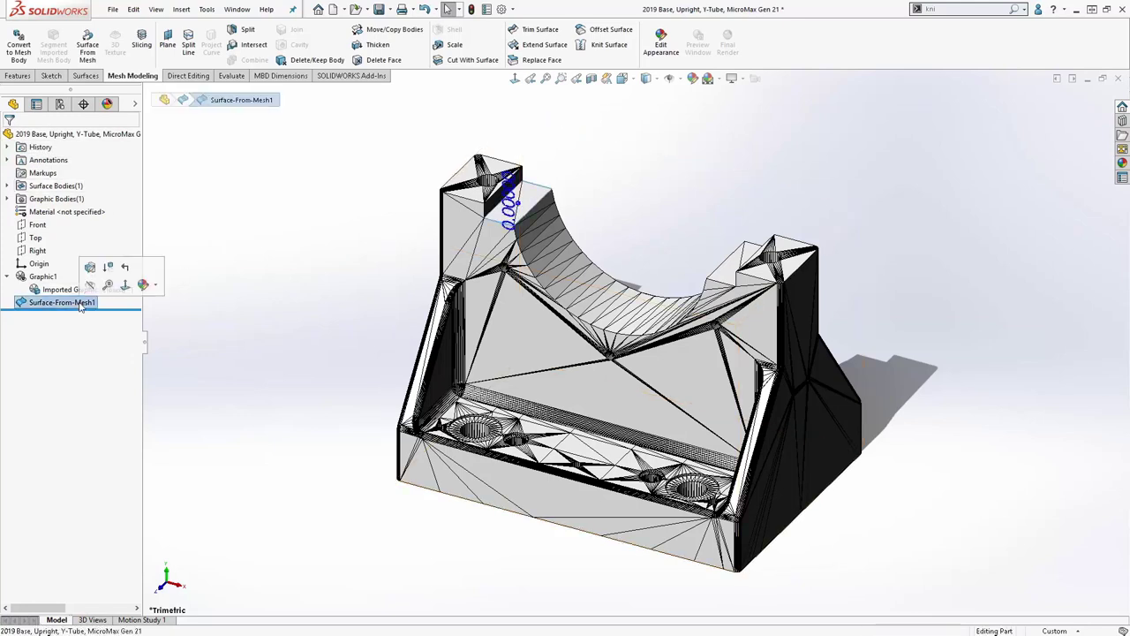
pyautogui.click(90, 266)
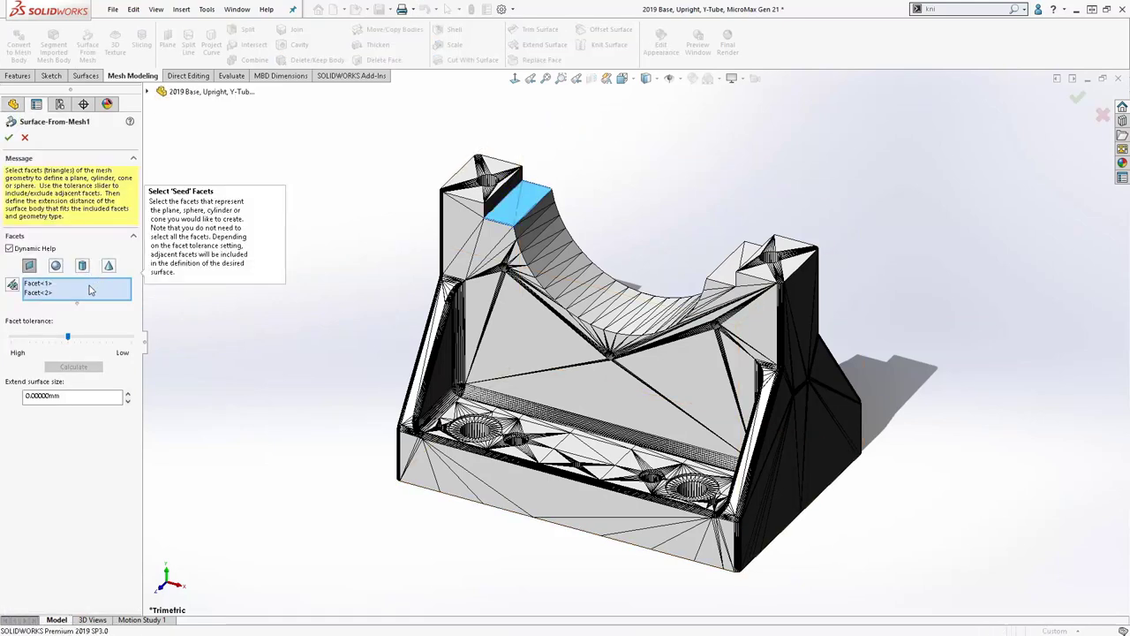
pyautogui.click(25, 138)
# Create a planar Surface From Mesh from the two facets of the dark vertical wall between the post top and the ledge.
pyautogui.click(86, 45)
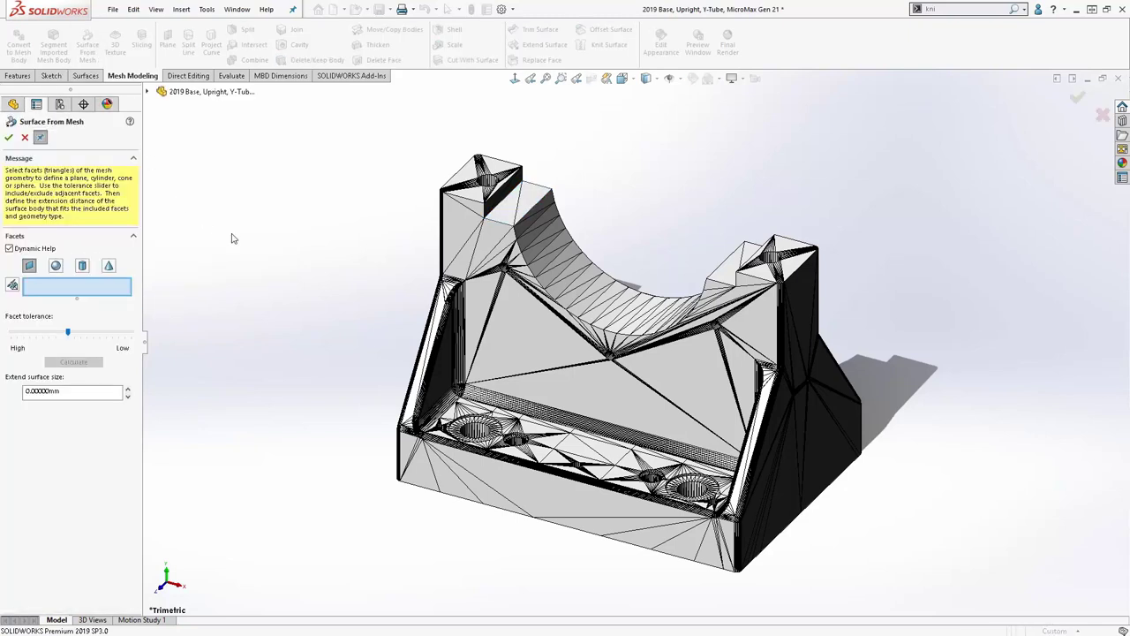
pyautogui.click(561, 78)
pyautogui.moveTo(378, 134); pyautogui.dragTo(609, 282)
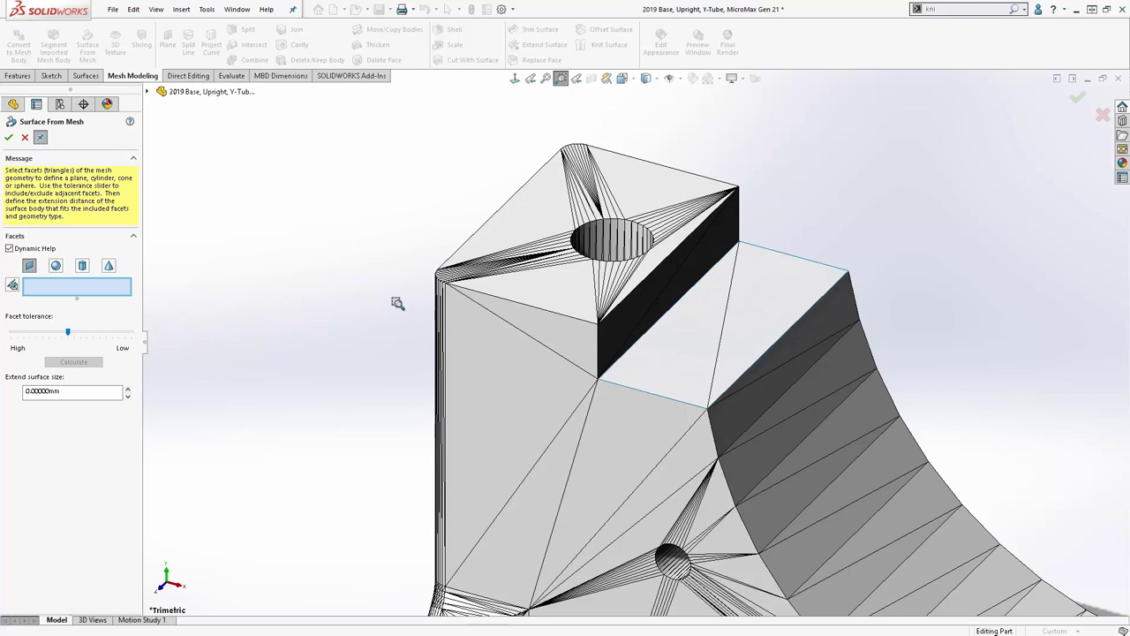
pyautogui.press('Escape')
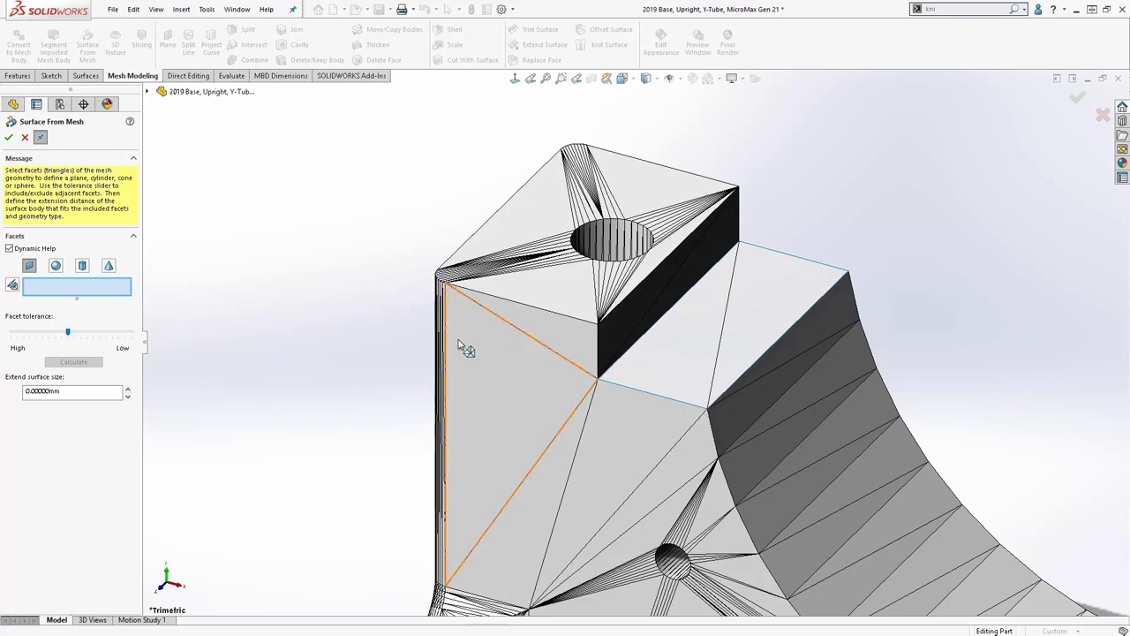
pyautogui.click(615, 327)
pyautogui.click(684, 296)
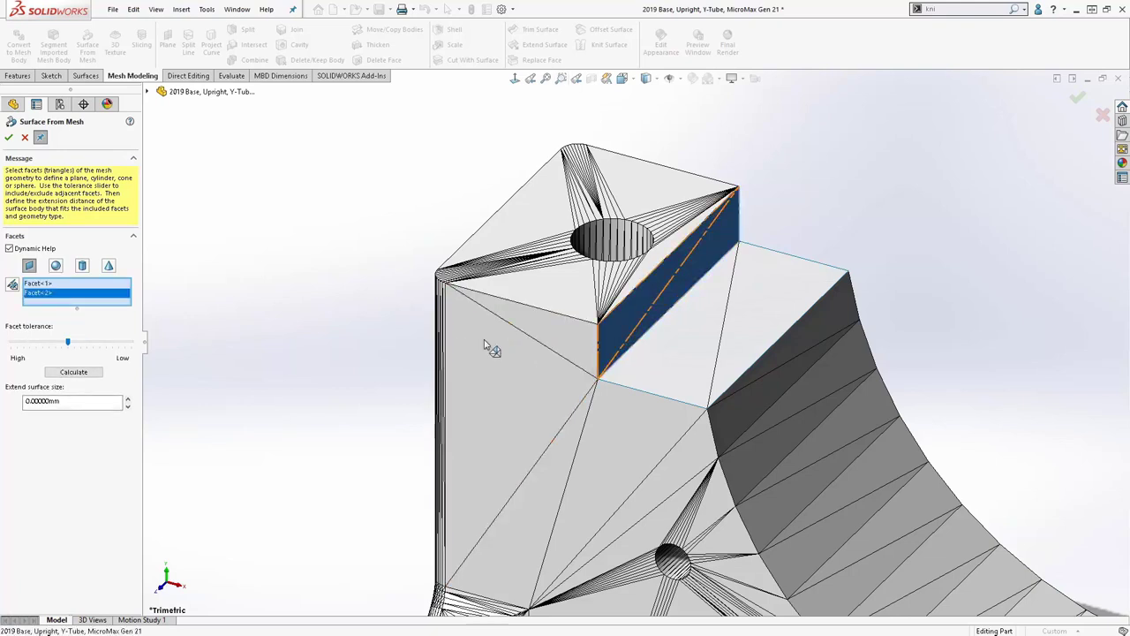
pyautogui.click(59, 375)
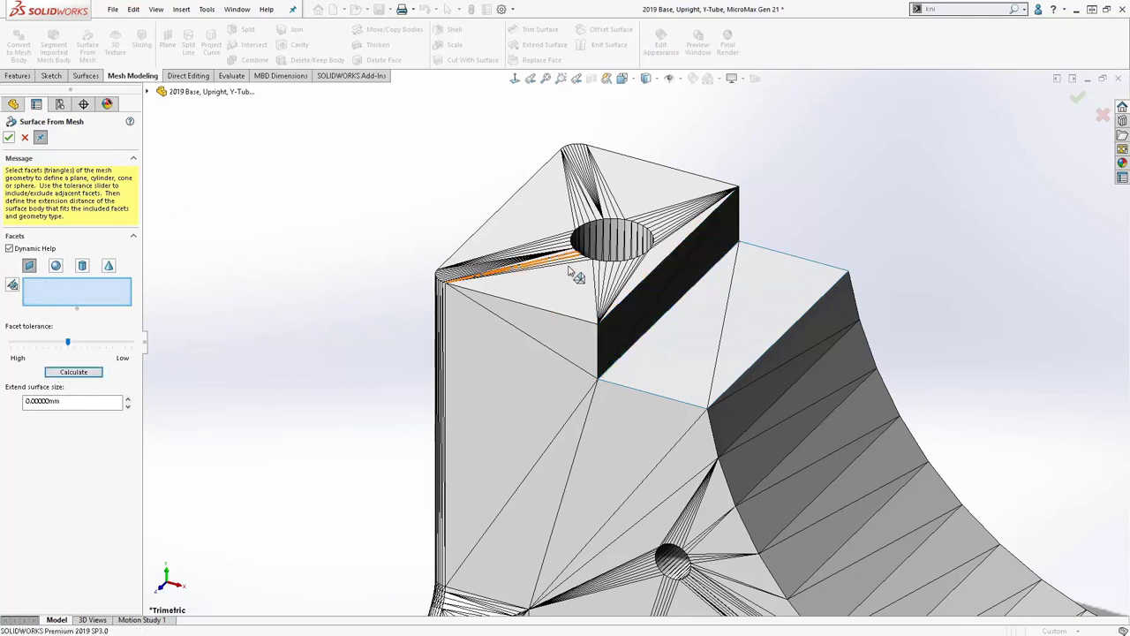
# Paint-select facets on the post's top face, calculate the matching adjacent facets, and create a planar surface from them.
pyautogui.rightClick(418, 197)
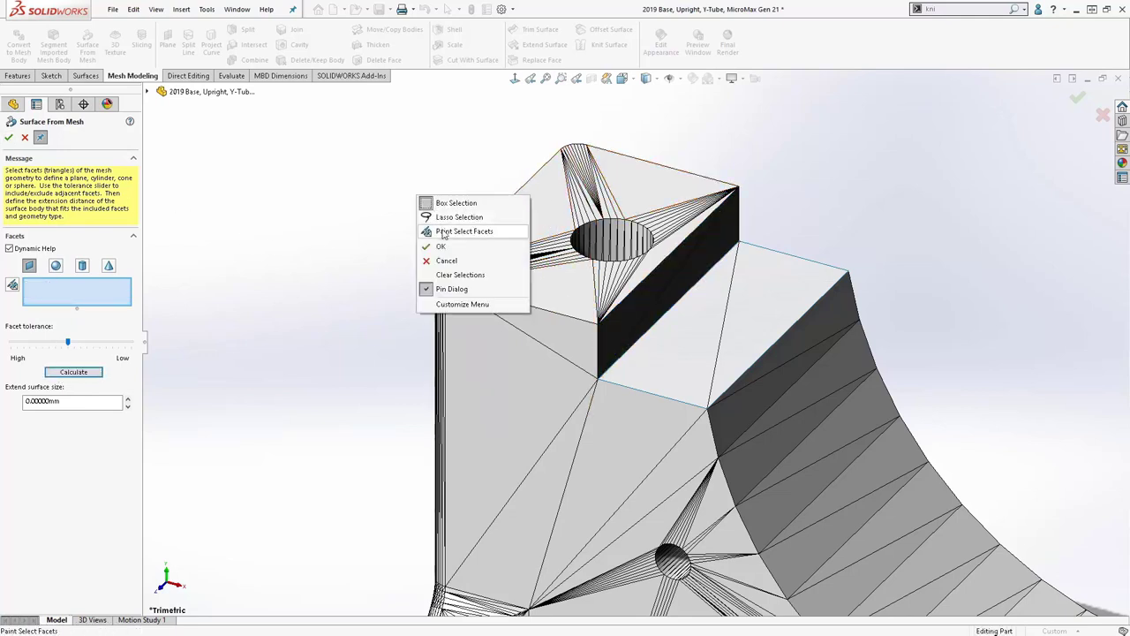
pyautogui.click(443, 231)
pyautogui.moveTo(643, 184); pyautogui.dragTo(575, 188)
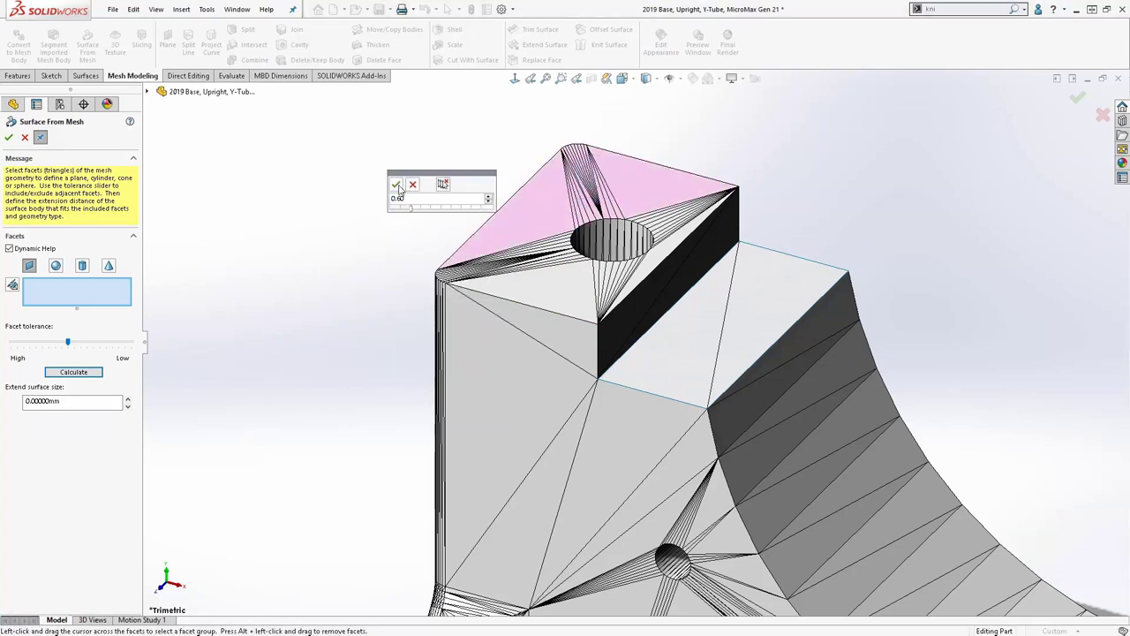
pyautogui.click(396, 185)
pyautogui.click(75, 363)
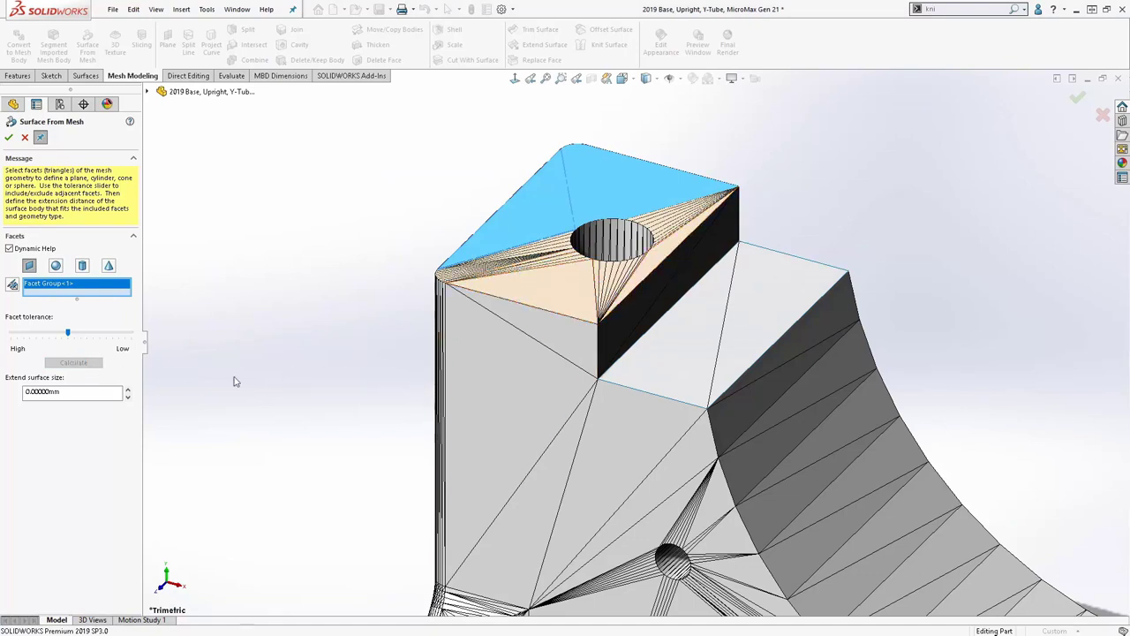
pyautogui.click(9, 138)
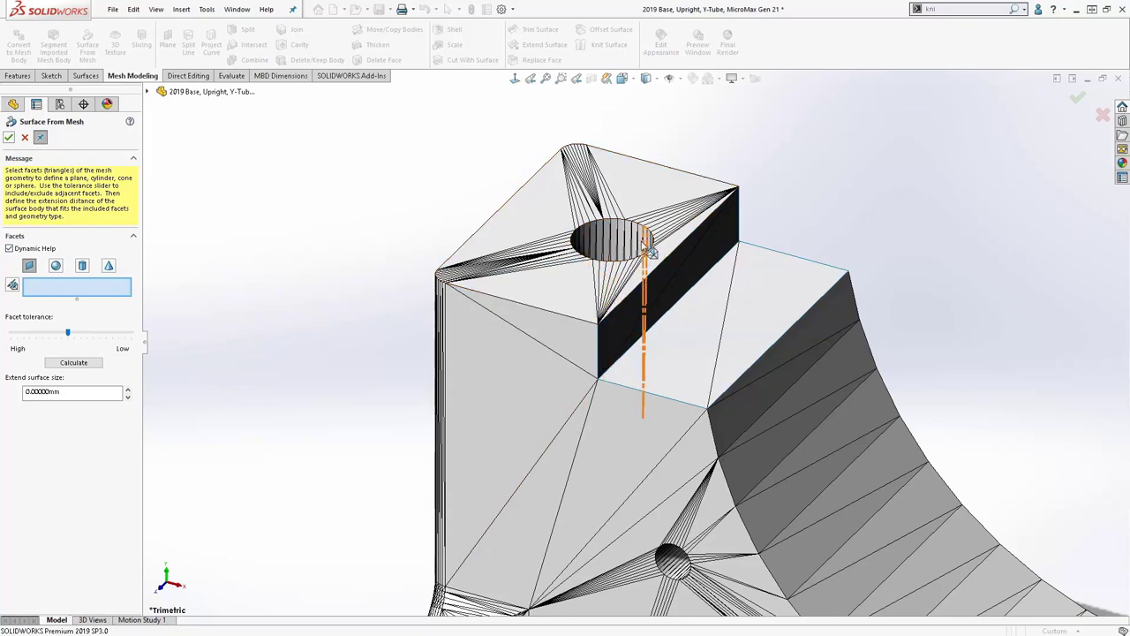
# Create a cylindrical Surface From Mesh by painting facets on the wall of the post's top hole and calculating the matching adjacent facets.
pyautogui.scroll(-4, 625, 259)
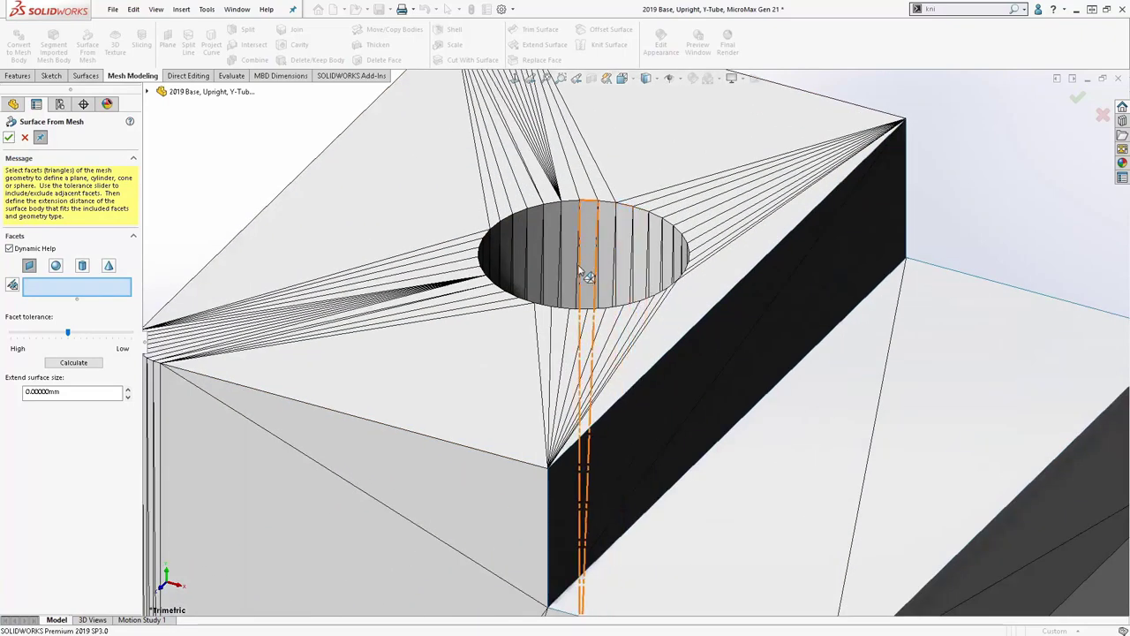
pyautogui.click(82, 265)
pyautogui.rightClick(198, 179)
pyautogui.click(217, 215)
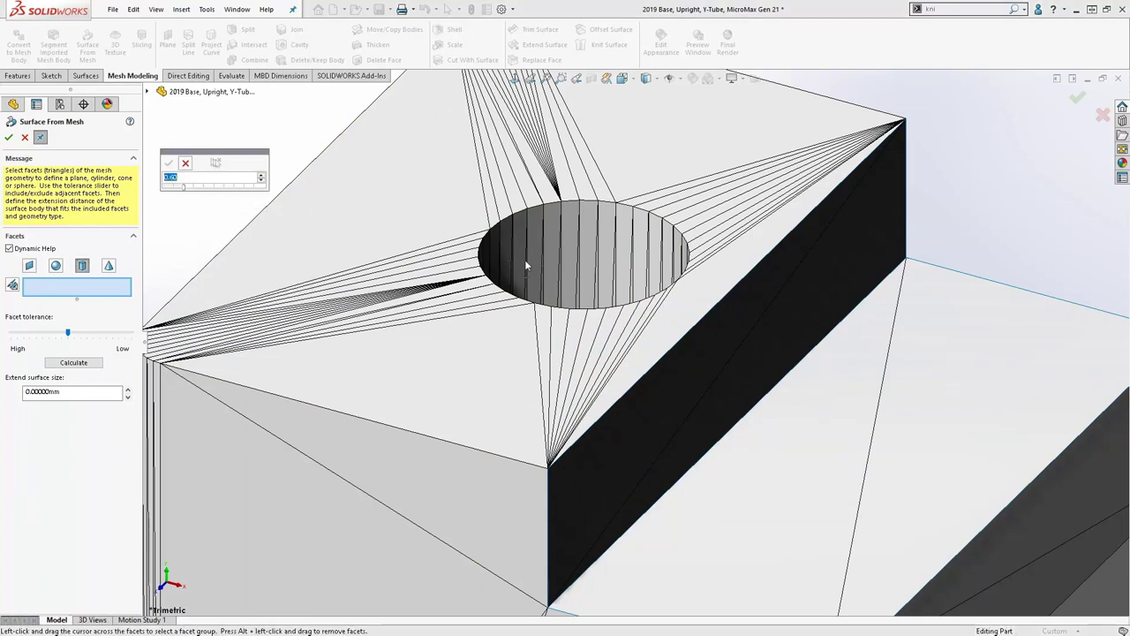
pyautogui.moveTo(641, 262); pyautogui.dragTo(538, 265)
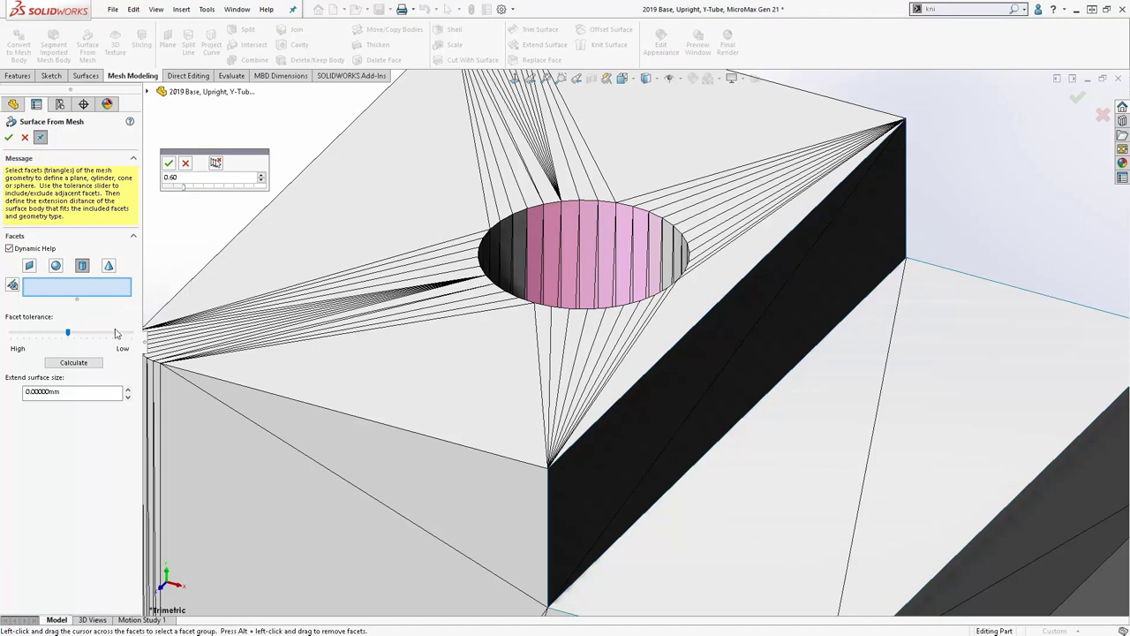
pyautogui.click(169, 164)
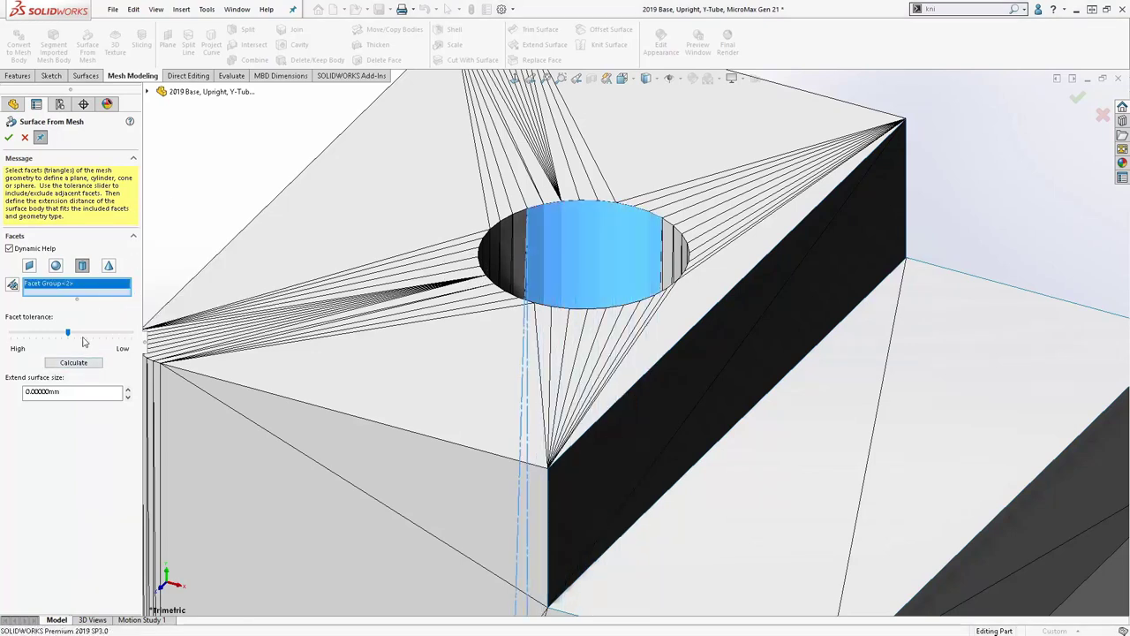
pyautogui.click(75, 363)
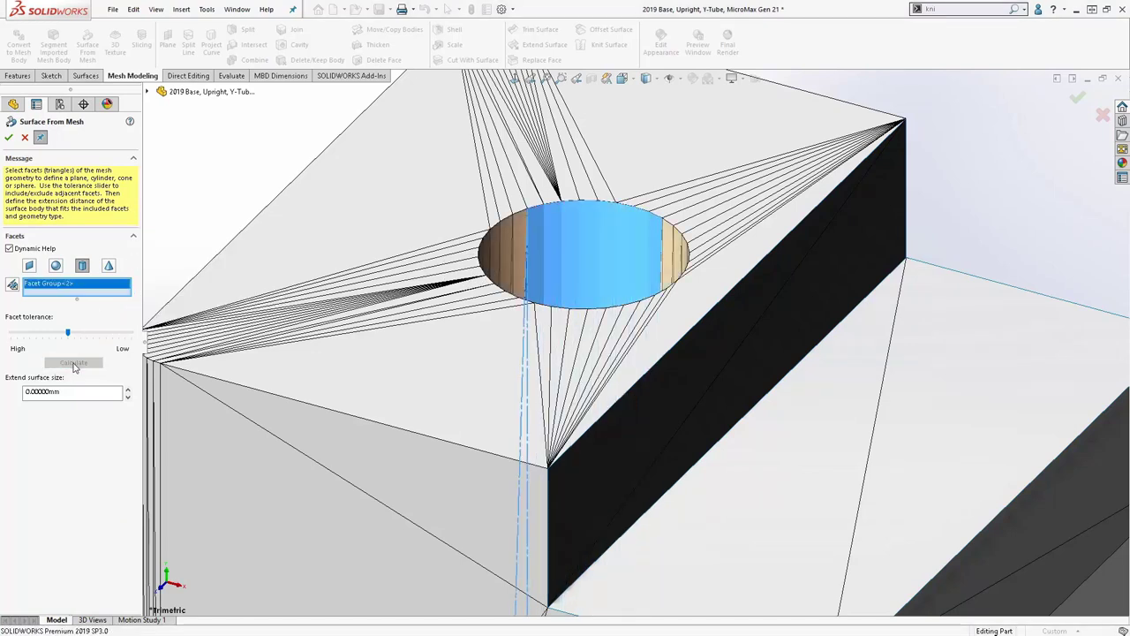
pyautogui.click(9, 138)
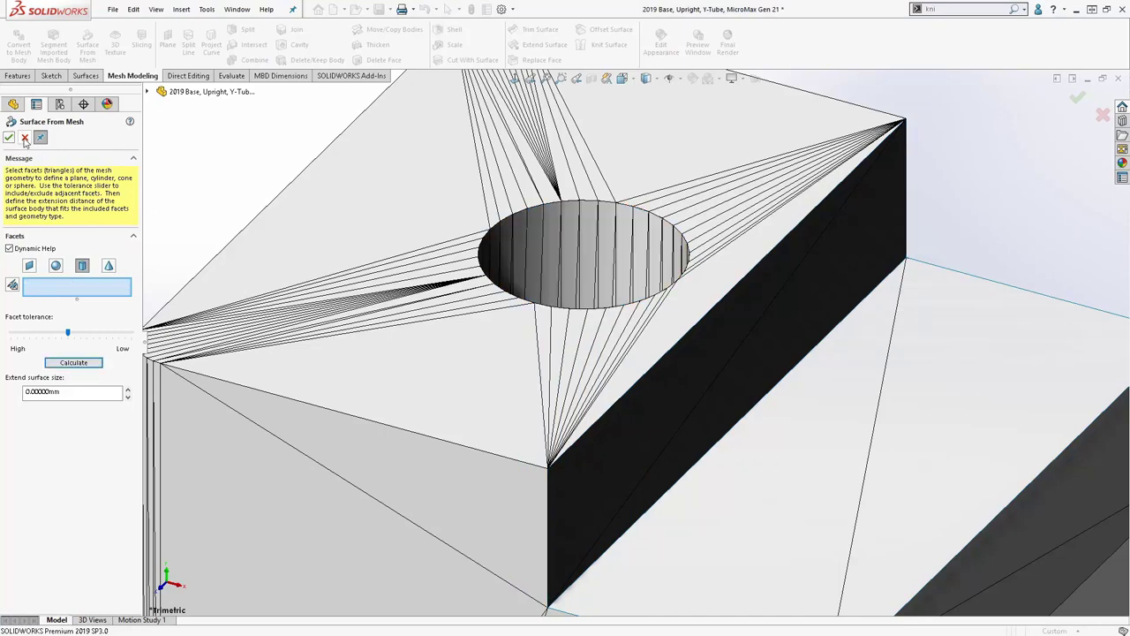
pyautogui.click(238, 219)
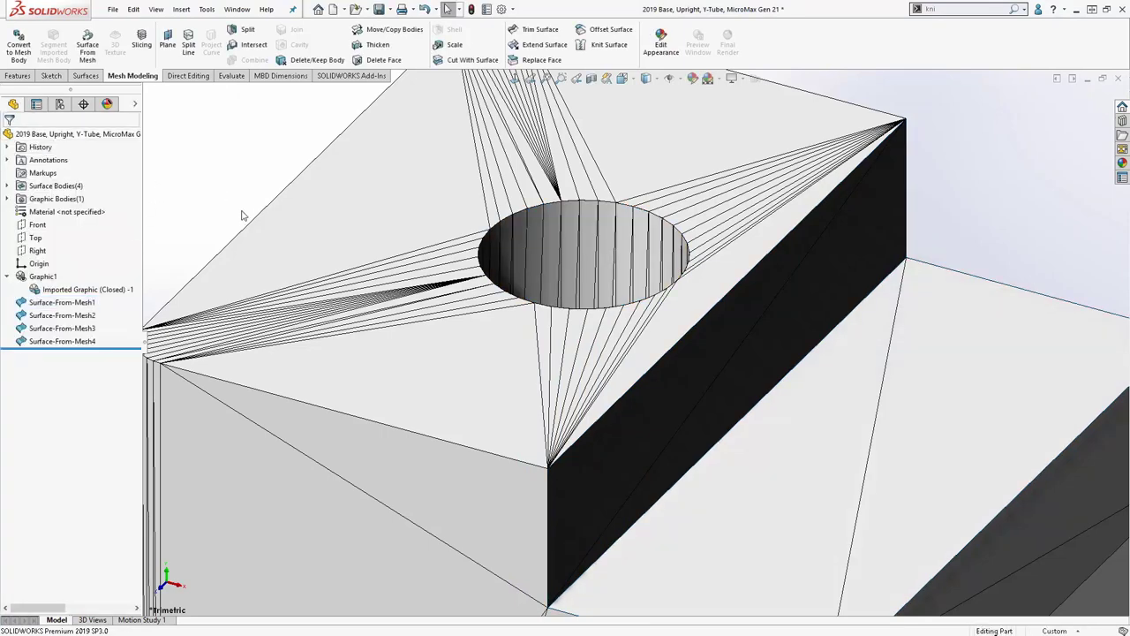
# Hide the imported graphic body and knit the four surfaces created from the mesh into one surface body.
pyautogui.press('f')
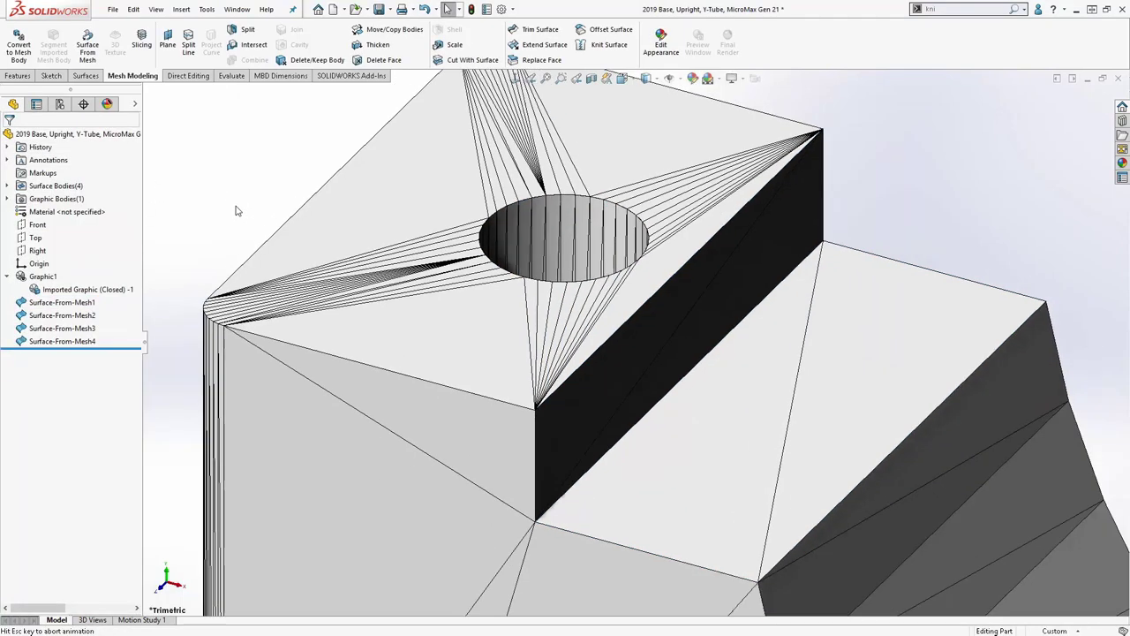
pyautogui.rightClick(65, 203)
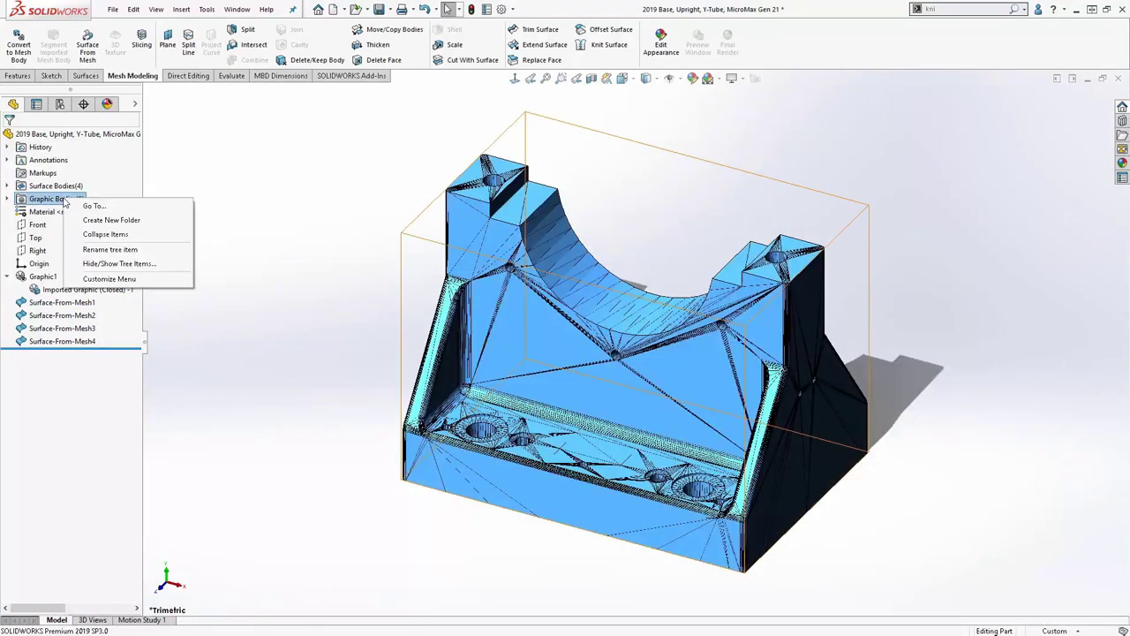
pyautogui.rightClick(38, 290)
pyautogui.click(63, 297)
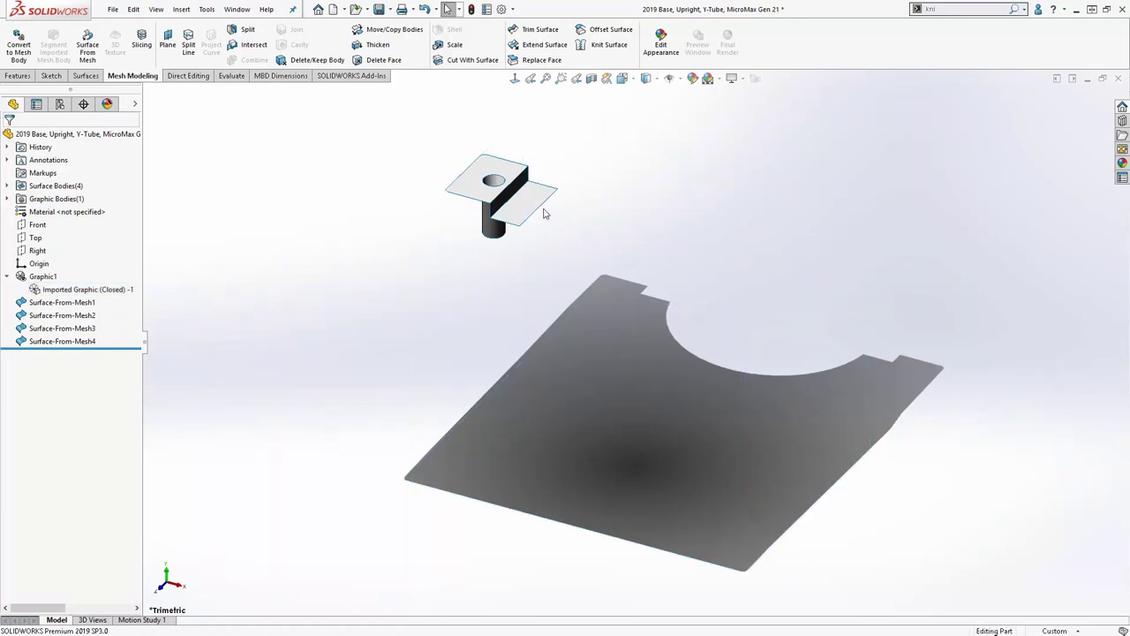
pyautogui.click(602, 43)
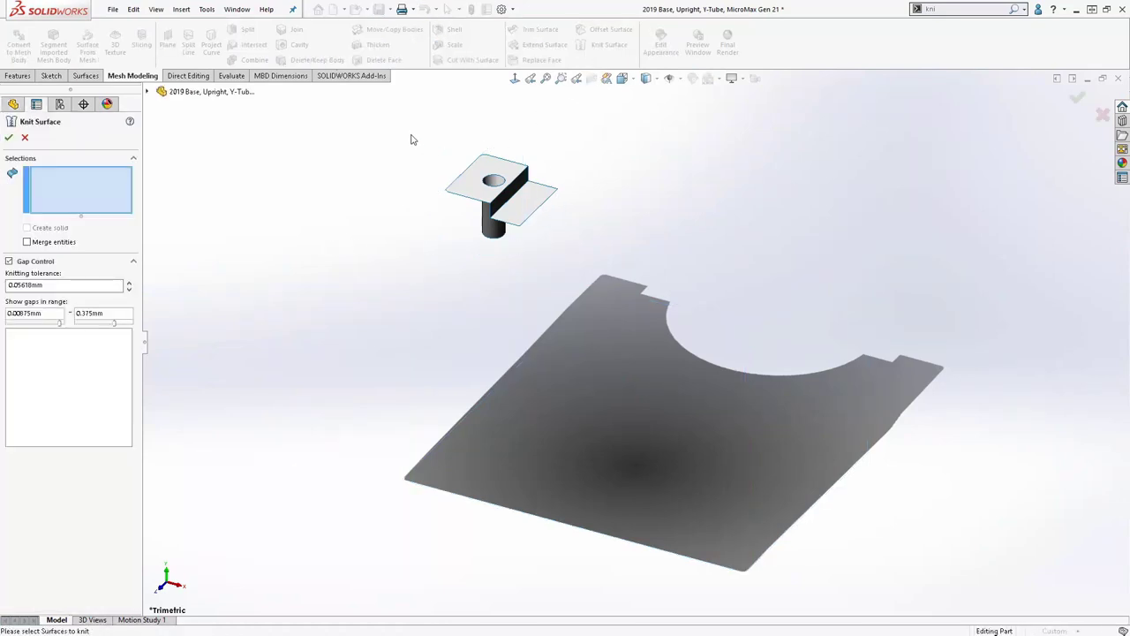
pyautogui.rightClick(586, 255)
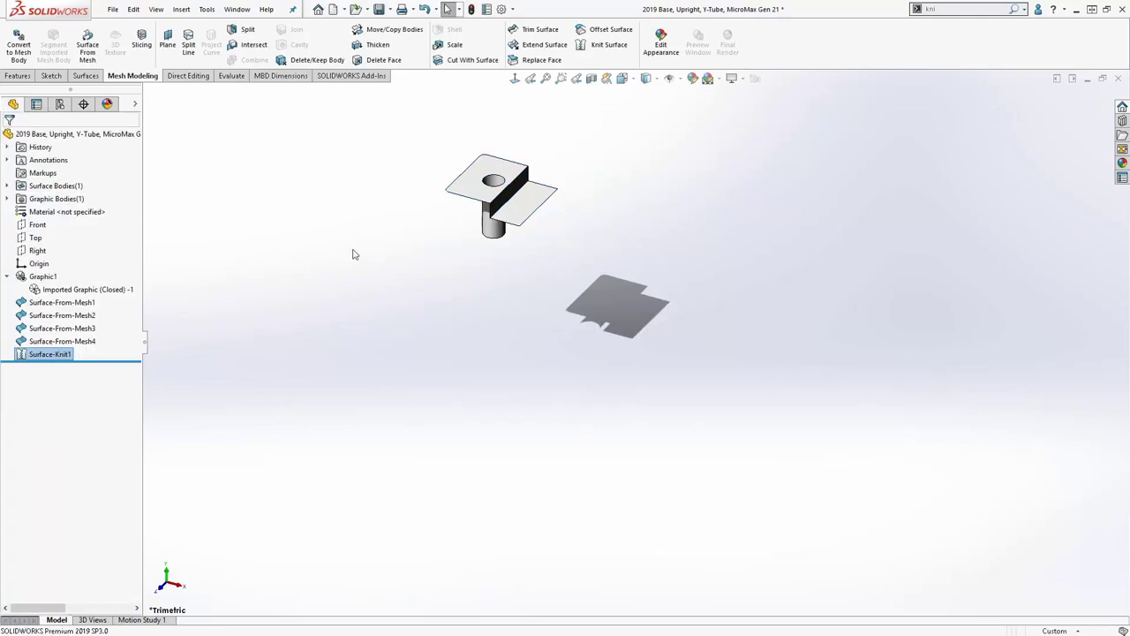
# Hide the knitted surface body and show the imported graphic body.
pyautogui.click(39, 188)
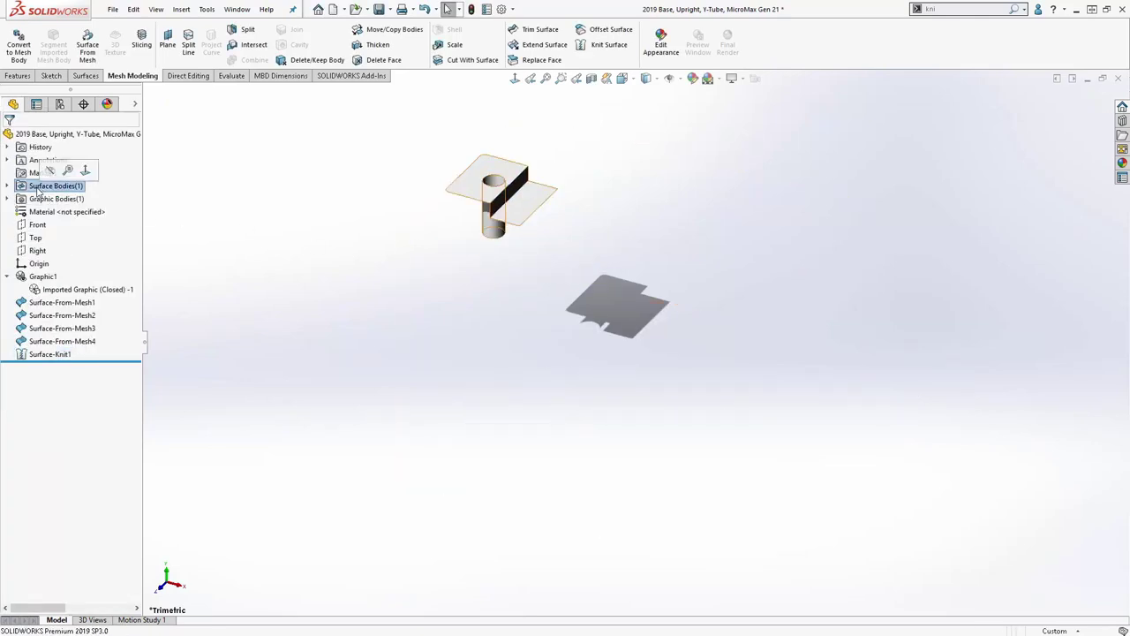
pyautogui.rightClick(39, 188)
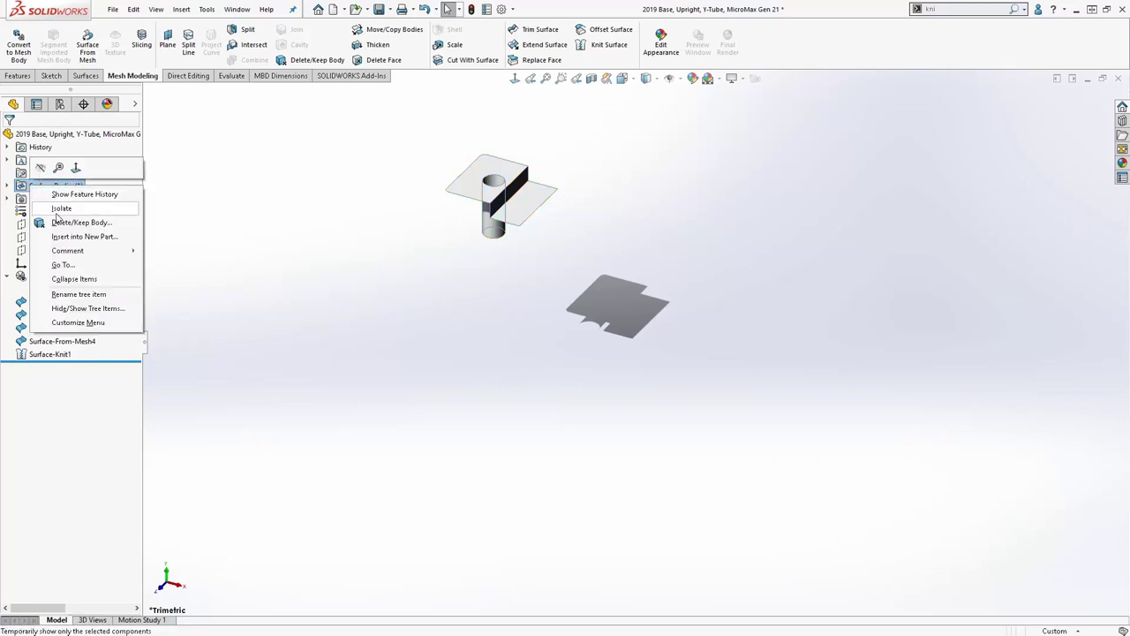
pyautogui.click(58, 209)
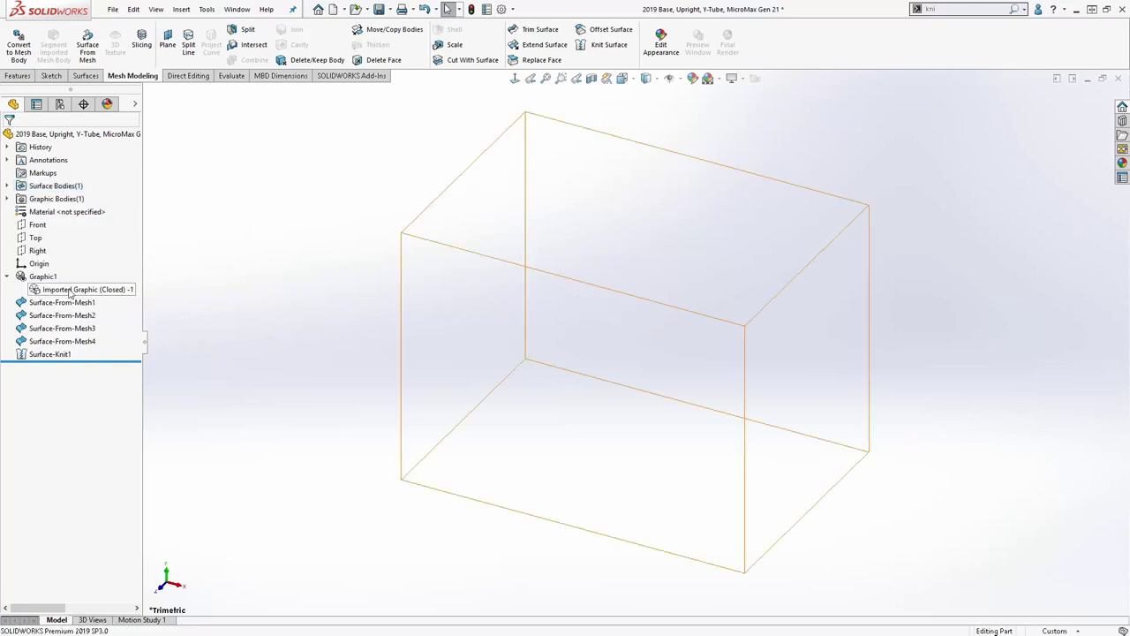
pyautogui.rightClick(70, 294)
pyautogui.click(83, 295)
pyautogui.click(282, 227)
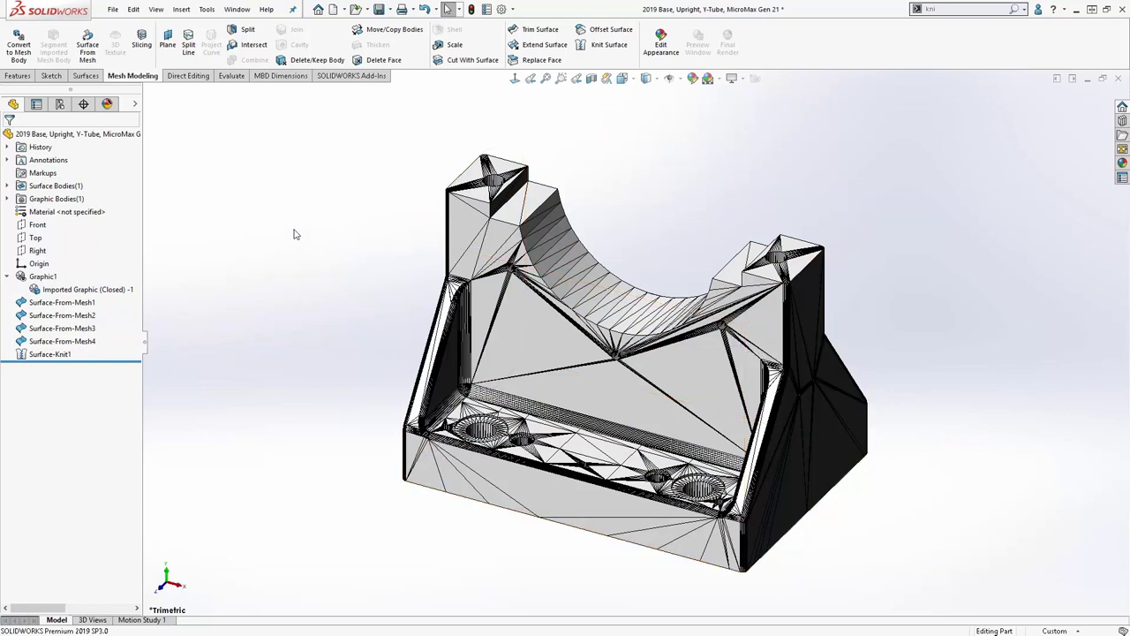
# Start Slicing from the Top plane and enlarge the bounding box around the whole mesh, to about ±294 mm by ±234 mm.
pyautogui.click(142, 40)
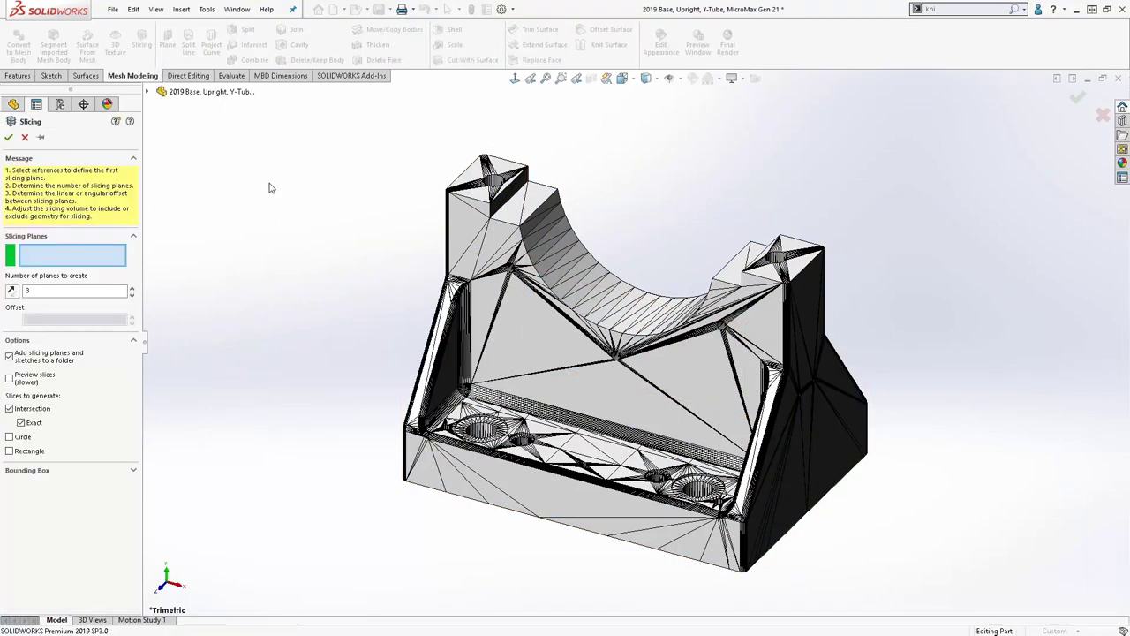
pyautogui.click(148, 92)
pyautogui.click(188, 196)
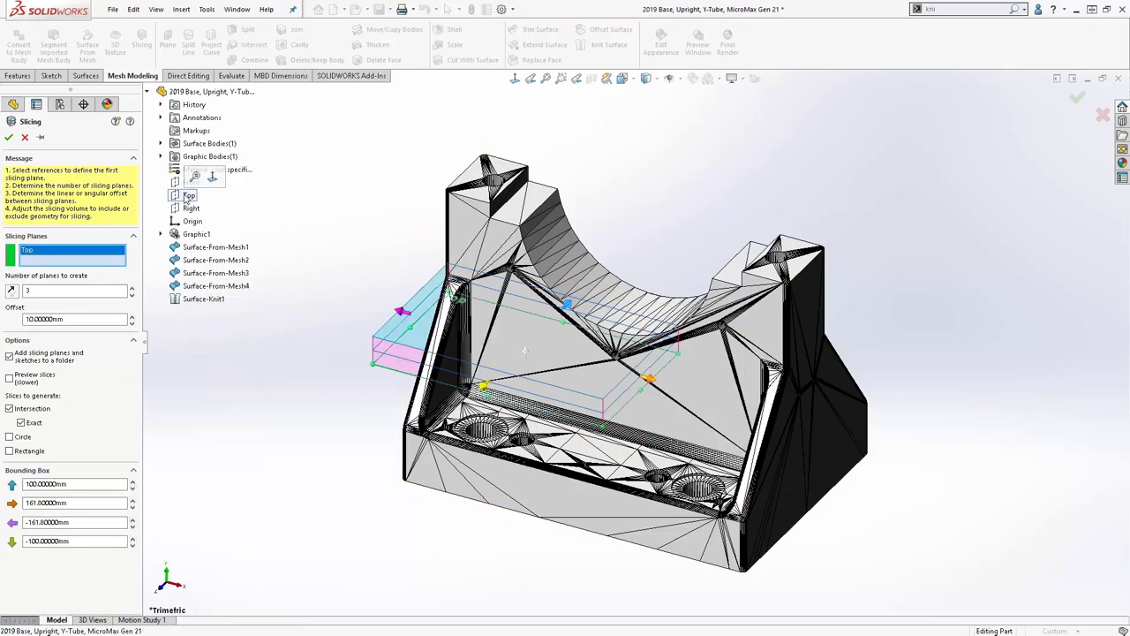
pyautogui.click(212, 177)
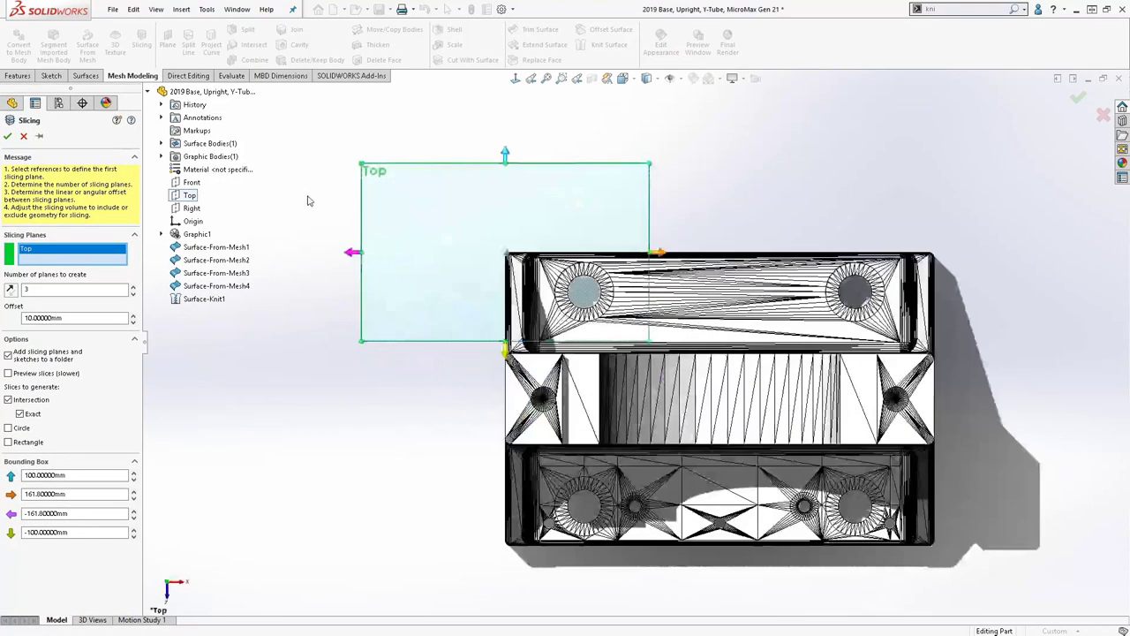
pyautogui.moveTo(669, 255); pyautogui.dragTo(988, 253)
pyautogui.moveTo(675, 355); pyautogui.dragTo(674, 593)
pyautogui.moveTo(351, 379); pyautogui.dragTo(457, 394)
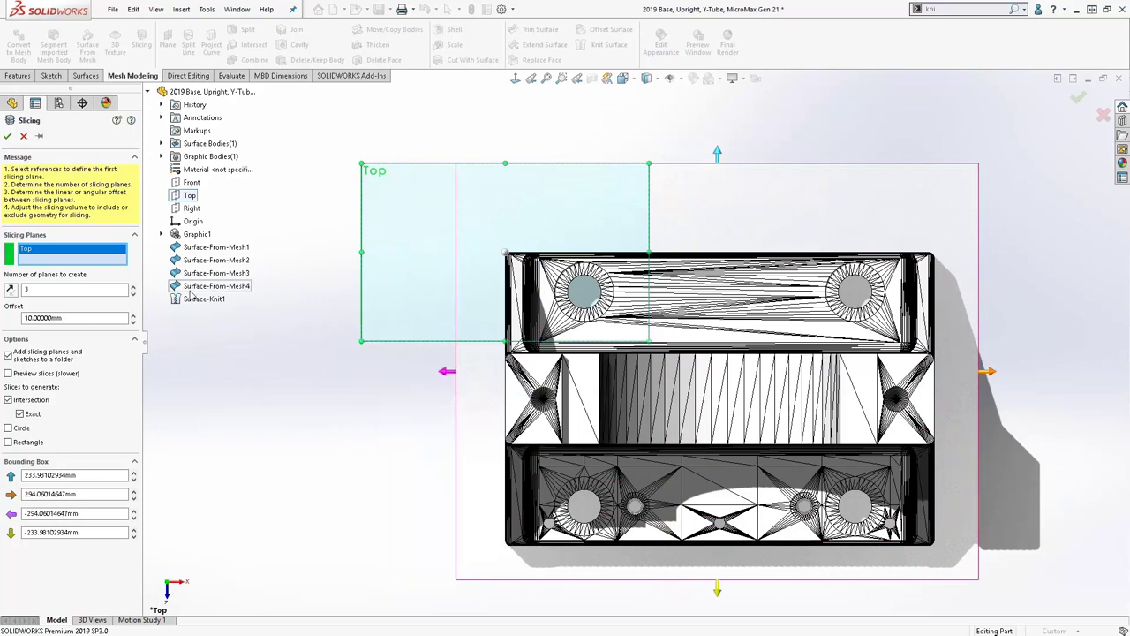
# Set the slicing to 4 planes with a 60 mm offset, preview the slices and create the intersection sketches.
pyautogui.doubleClick(24, 292)
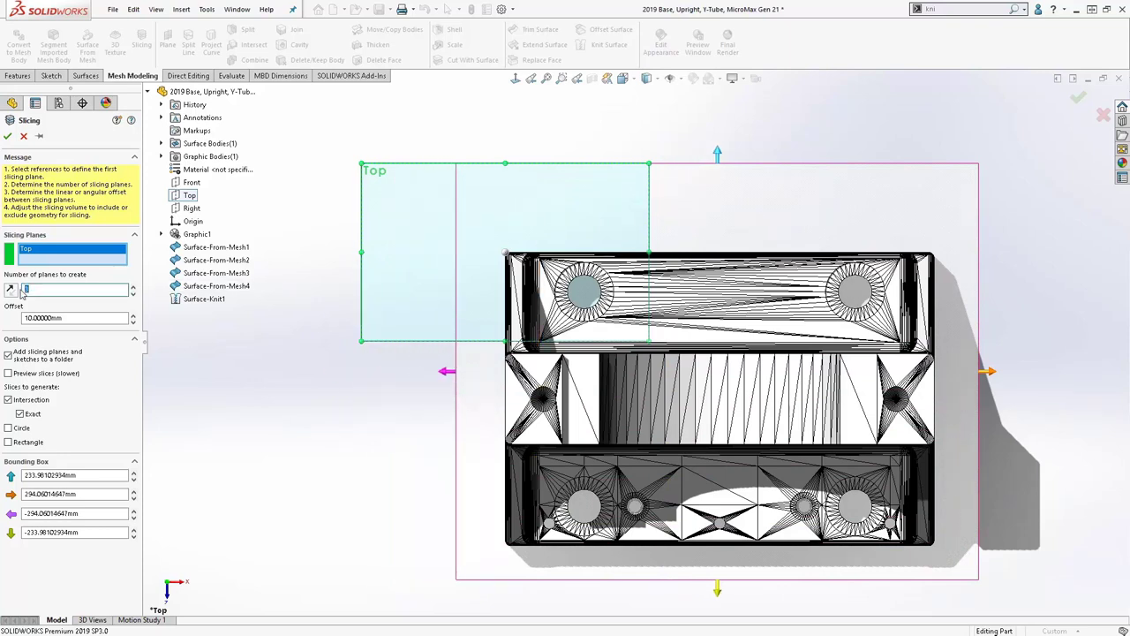
pyautogui.write('4')
pyautogui.click(77, 319)
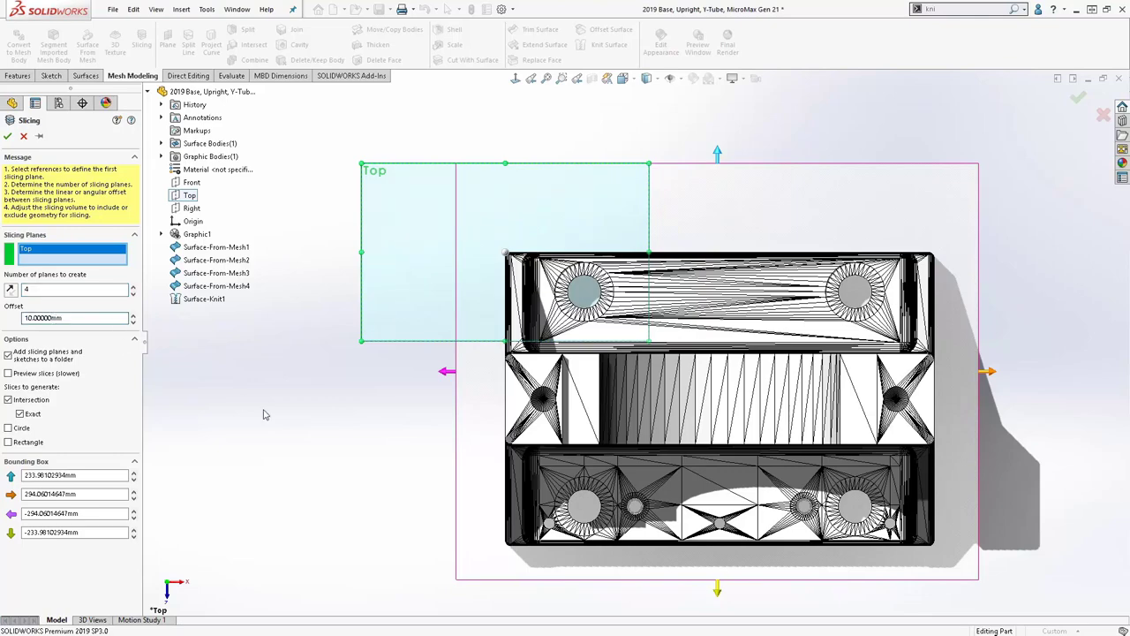
pyautogui.hotkey('ctrl', '7')
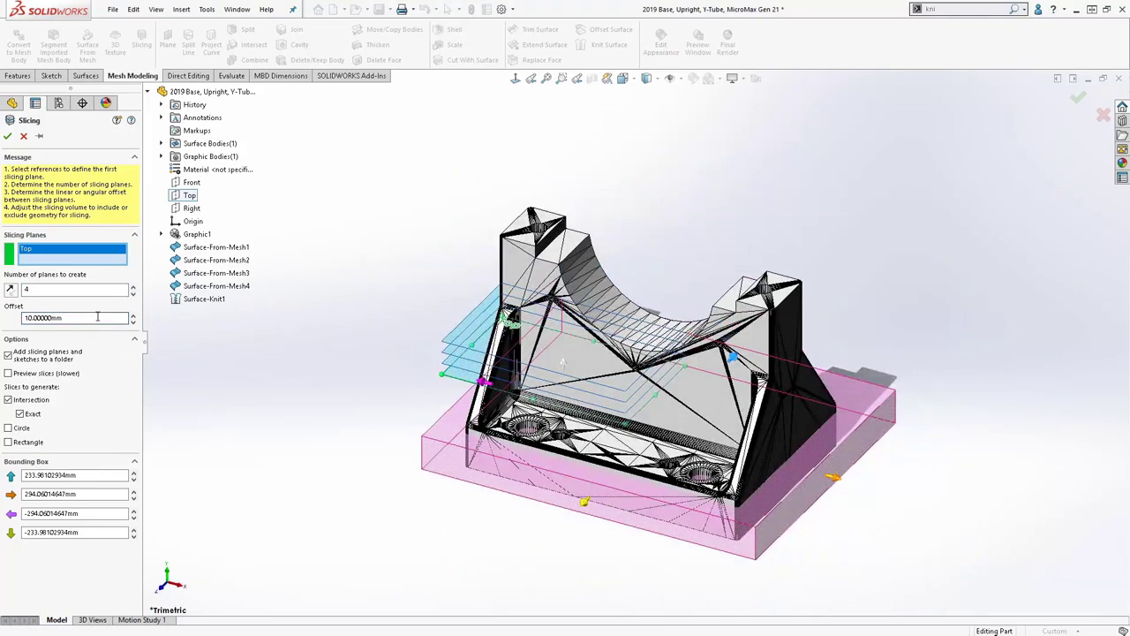
pyautogui.moveTo(98, 317); pyautogui.dragTo(5, 320)
pyautogui.write('60')
pyautogui.press('Return')
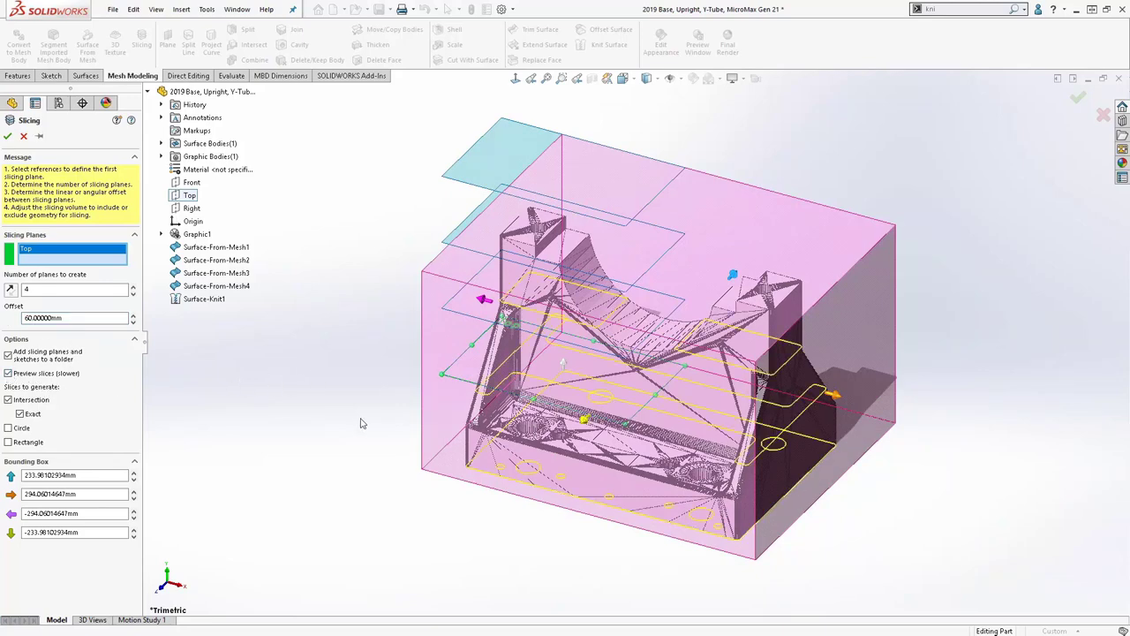
pyautogui.moveTo(361, 423); pyautogui.dragTo(367, 338, button='middle')
pyautogui.moveTo(367, 303); pyautogui.dragTo(354, 381, button='middle')
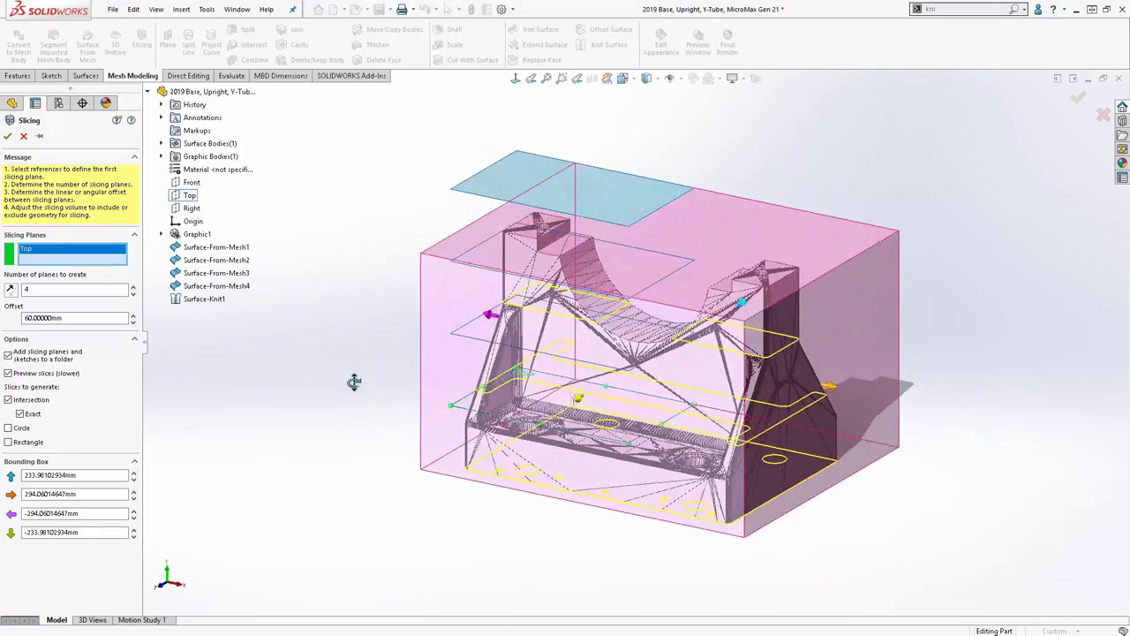
pyautogui.click(7, 137)
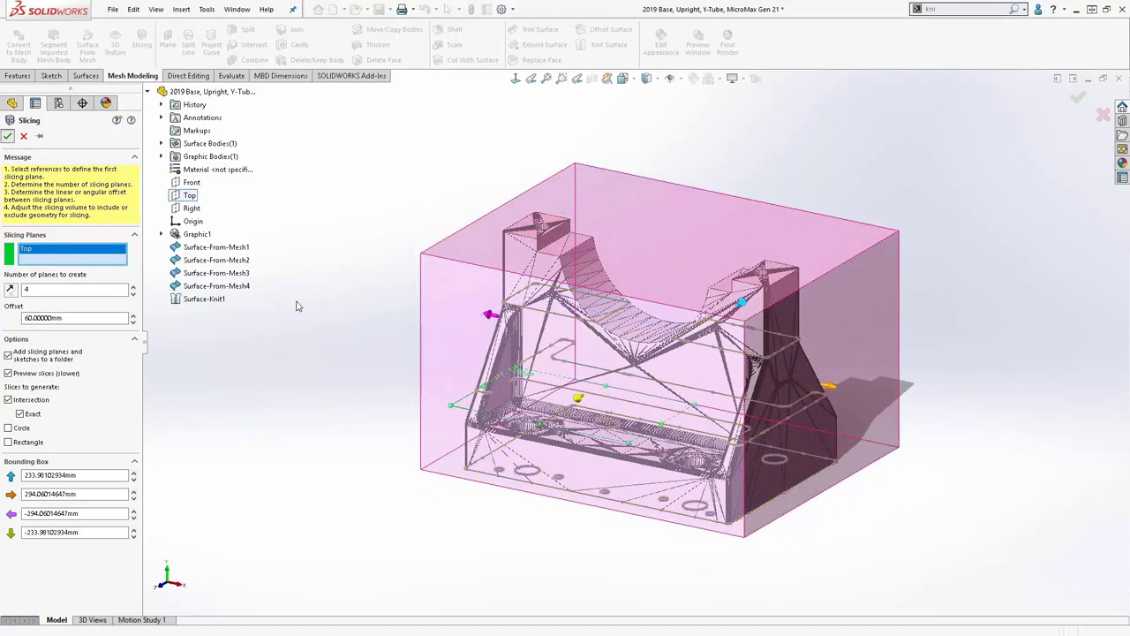
# Change the offset of Plane2 in the Slice1 folder to 65 mm.
pyautogui.click(7, 365)
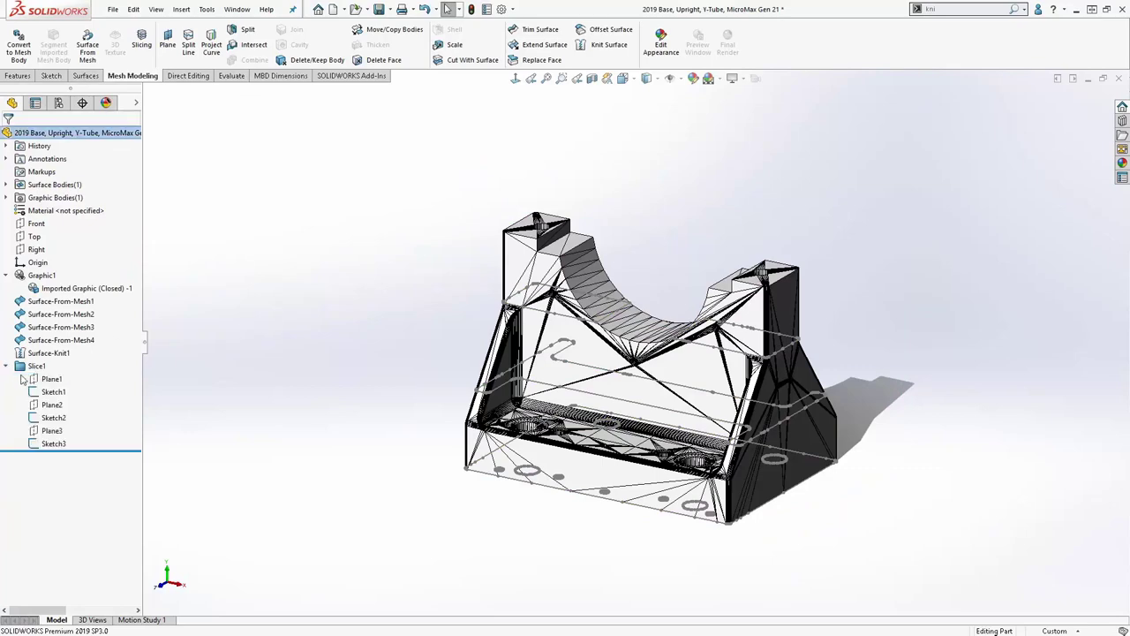
pyautogui.click(52, 406)
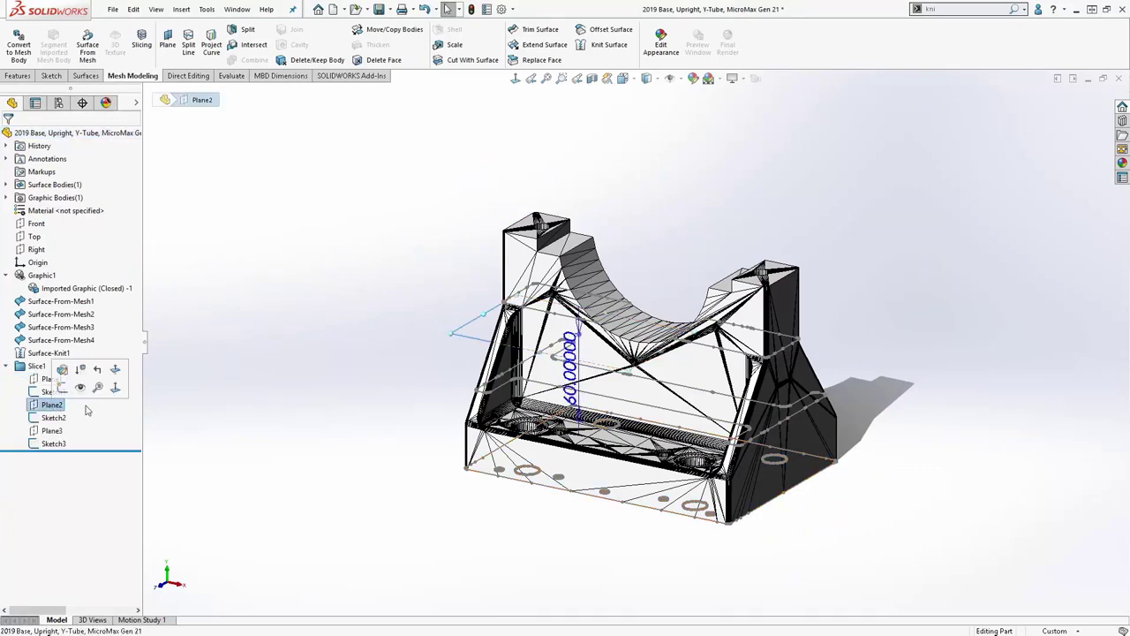
pyautogui.moveTo(597, 388)
pyautogui.mouseDown(button='middle')
pyautogui.moveTo(591, 361)
pyautogui.moveTo(574, 364)
pyautogui.moveTo(597, 399)
pyautogui.mouseUp(button='middle')
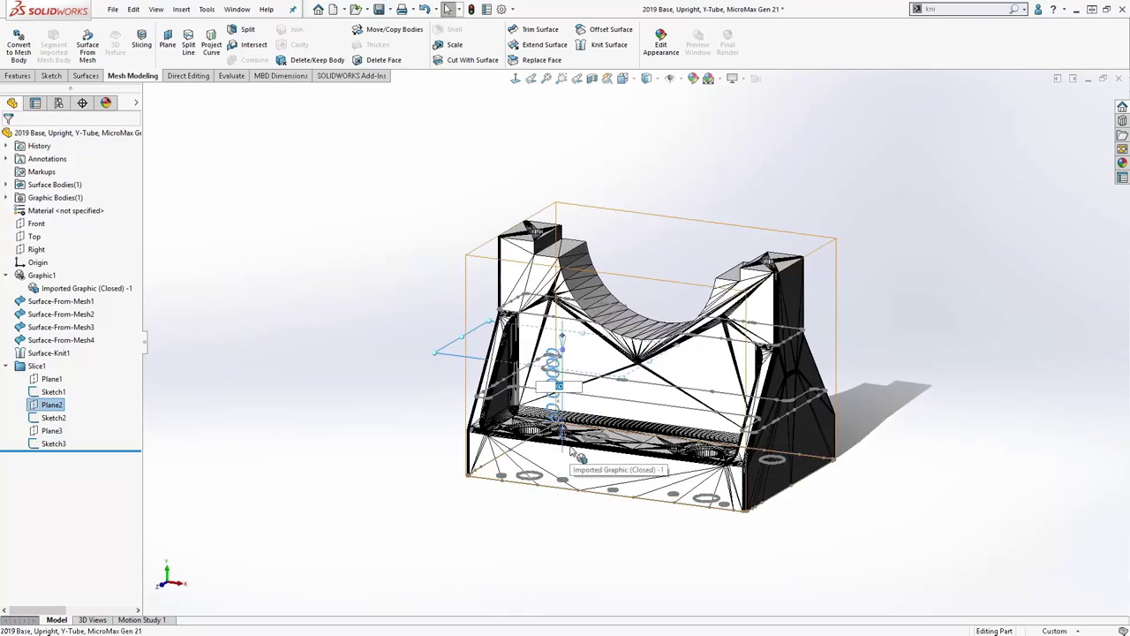
pyautogui.write('65')
pyautogui.press('Return')
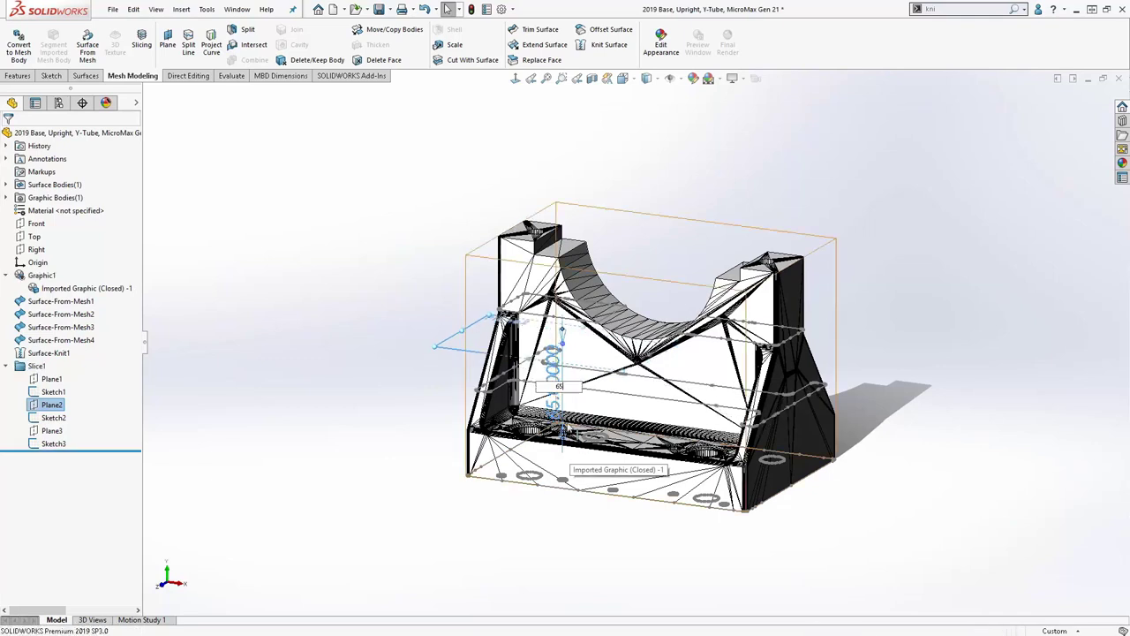
pyautogui.click(420, 353)
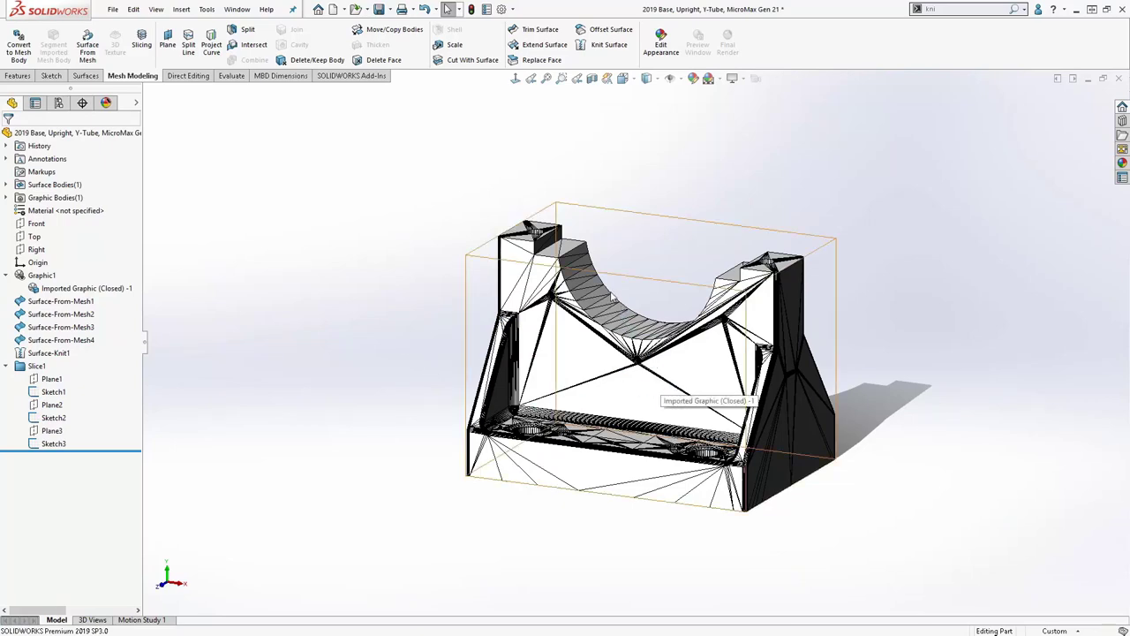
# Convert the imported graphic body of the upright to a mesh body.
pyautogui.moveTo(615, 297); pyautogui.dragTo(588, 287, button='middle')
pyautogui.scroll(-3, 585, 286)
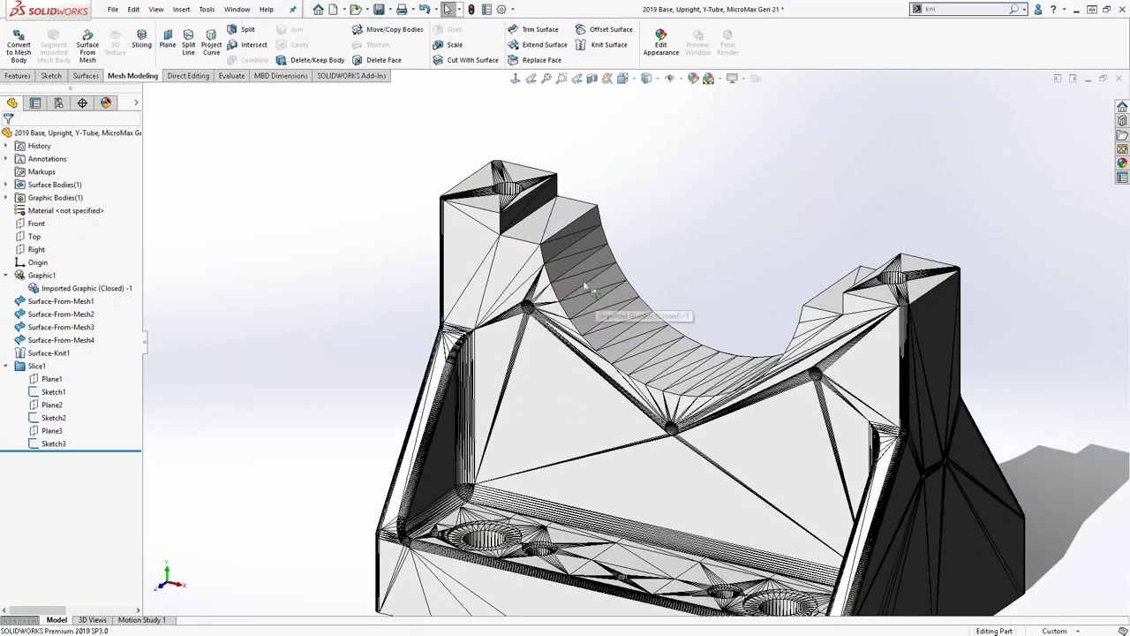
pyautogui.click(572, 214)
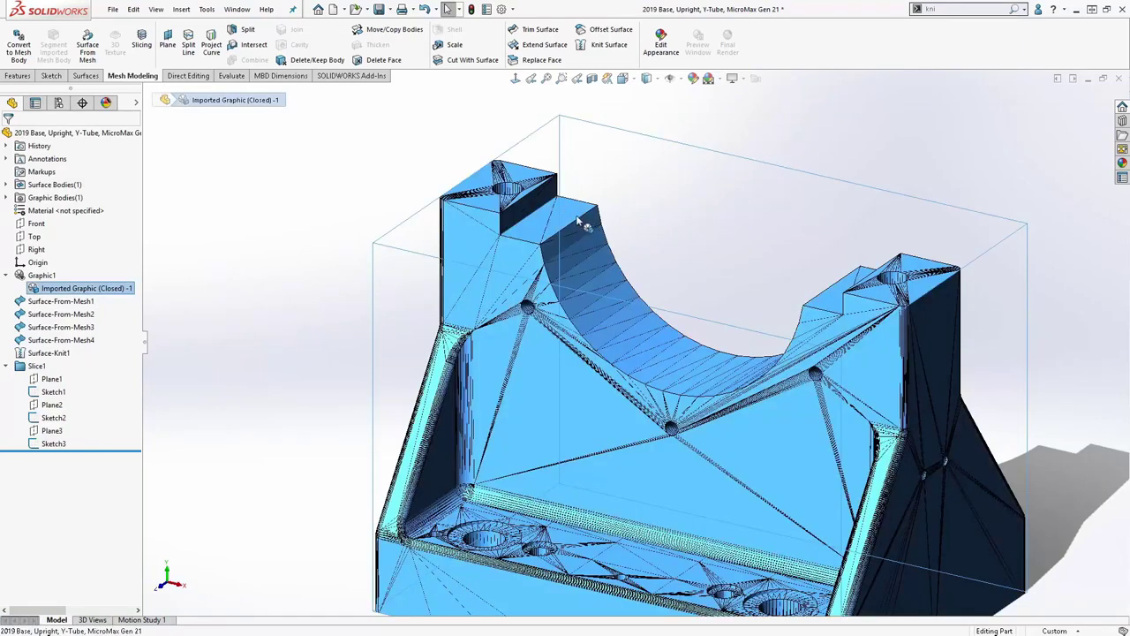
pyautogui.click(310, 202)
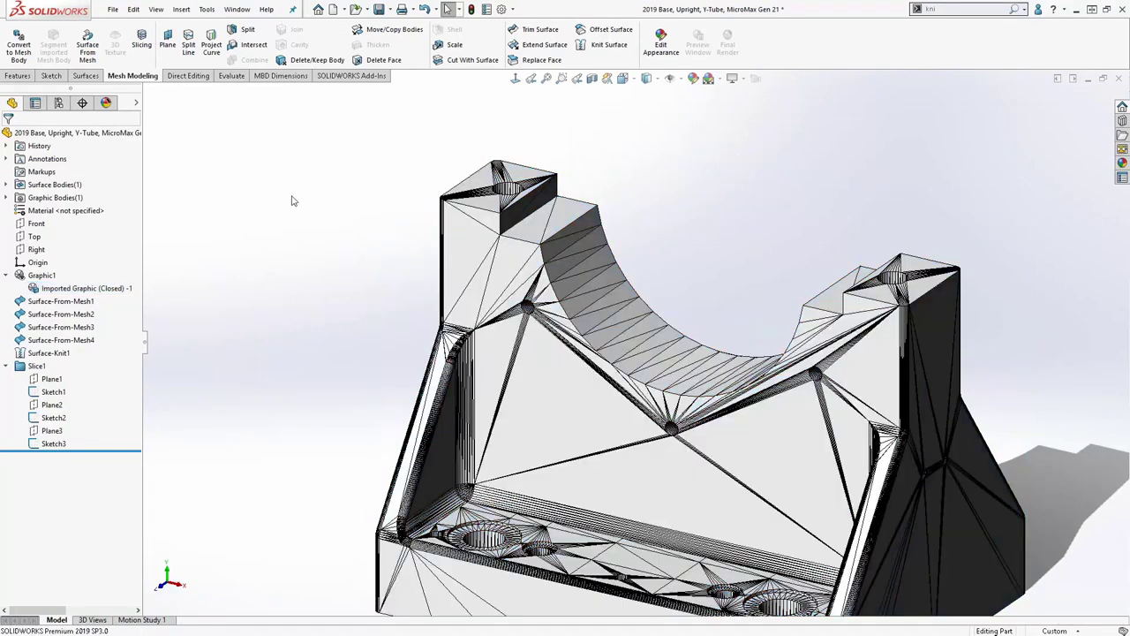
pyautogui.click(19, 44)
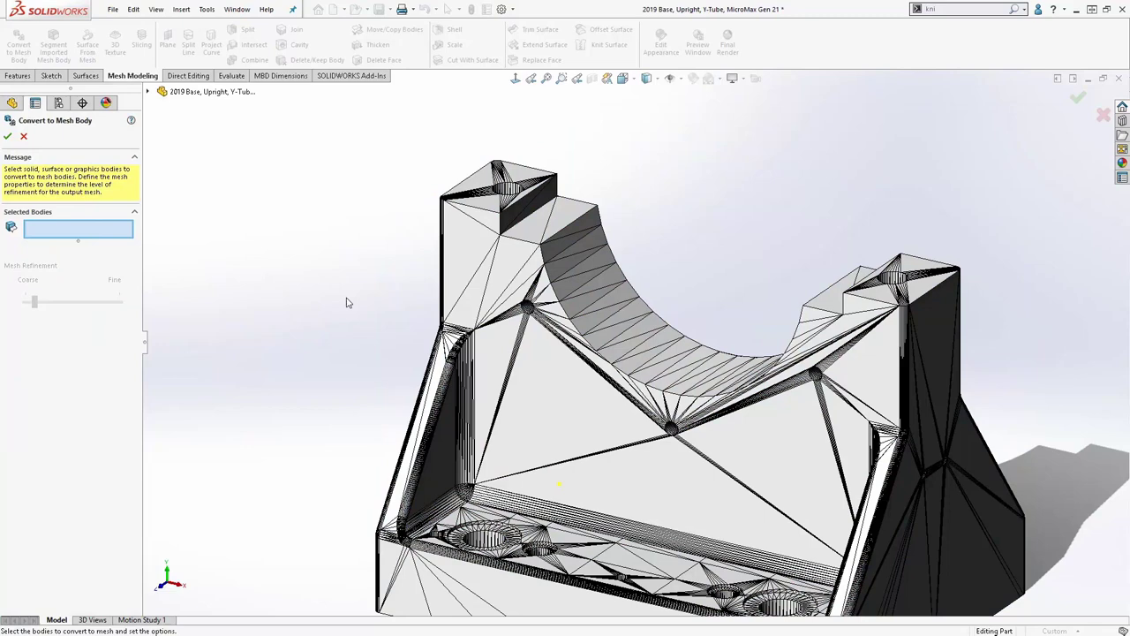
pyautogui.click(485, 261)
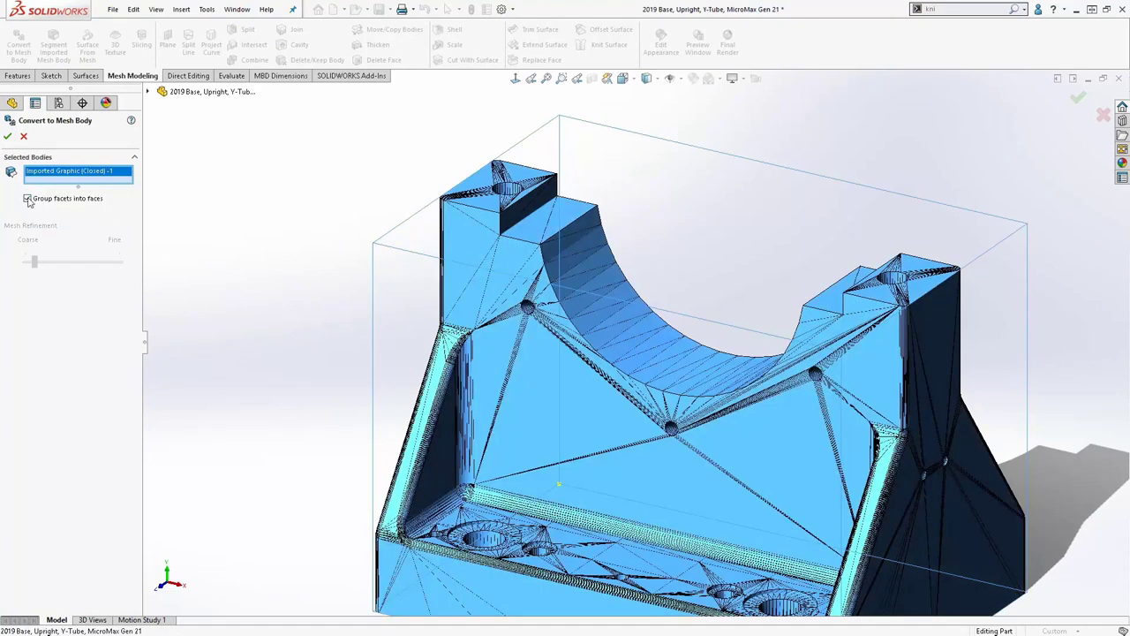
pyautogui.click(8, 137)
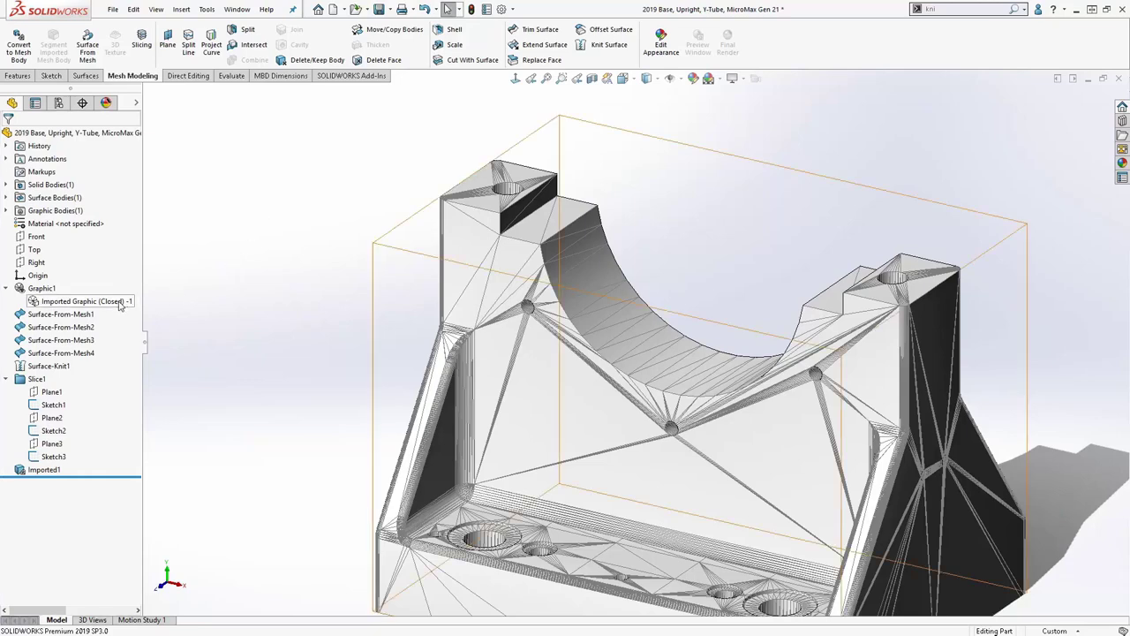
# Expand the Solid Bodies folder and inspect the converted mesh body.
pyautogui.click(6, 185)
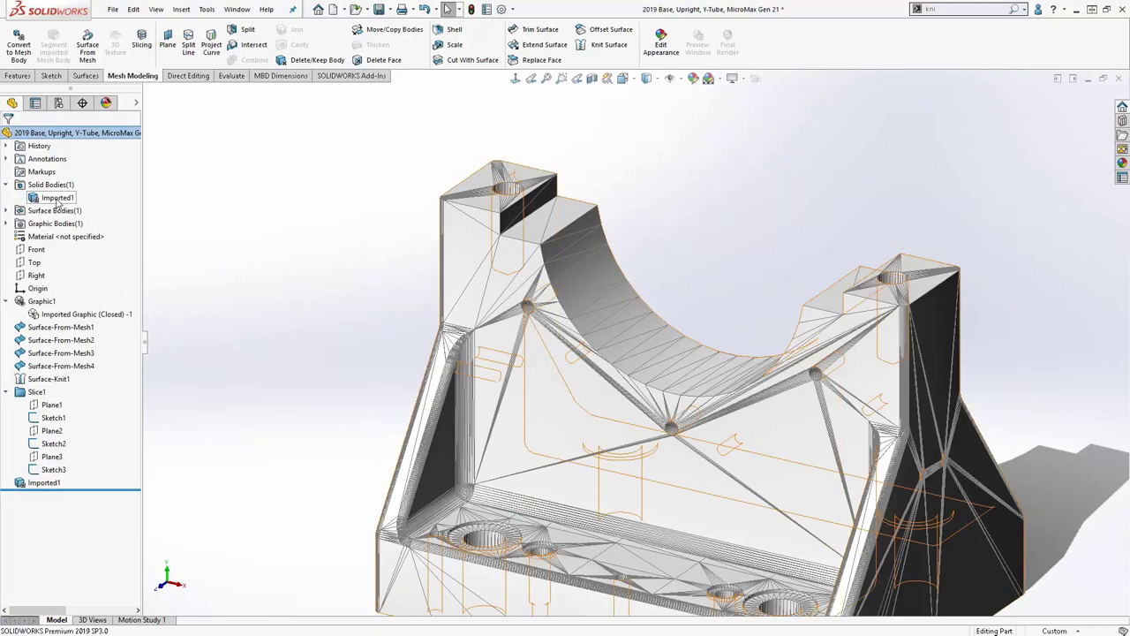
pyautogui.click(57, 198)
pyautogui.click(210, 232)
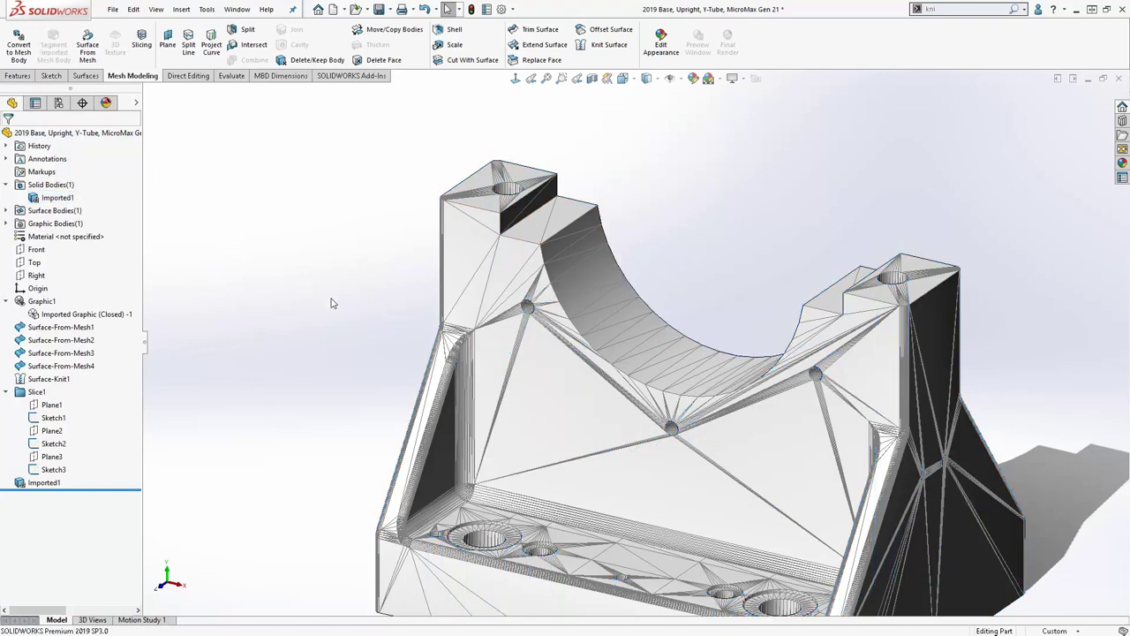
pyautogui.keyDown('ctrl'); pyautogui.moveTo(332, 303); pyautogui.dragTo(303, 232, button='middle'); pyautogui.keyUp('ctrl')
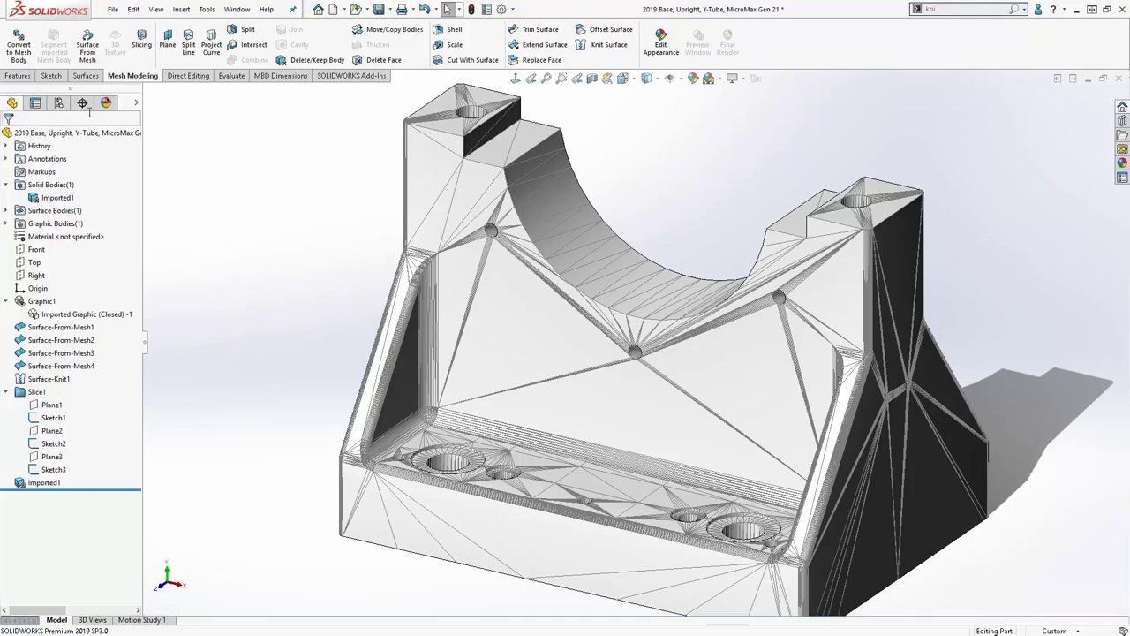
# Segment the Imported1 mesh body into faces with a 30° crease angle tolerance and check selecting its upper faces.
pyautogui.click(43, 485)
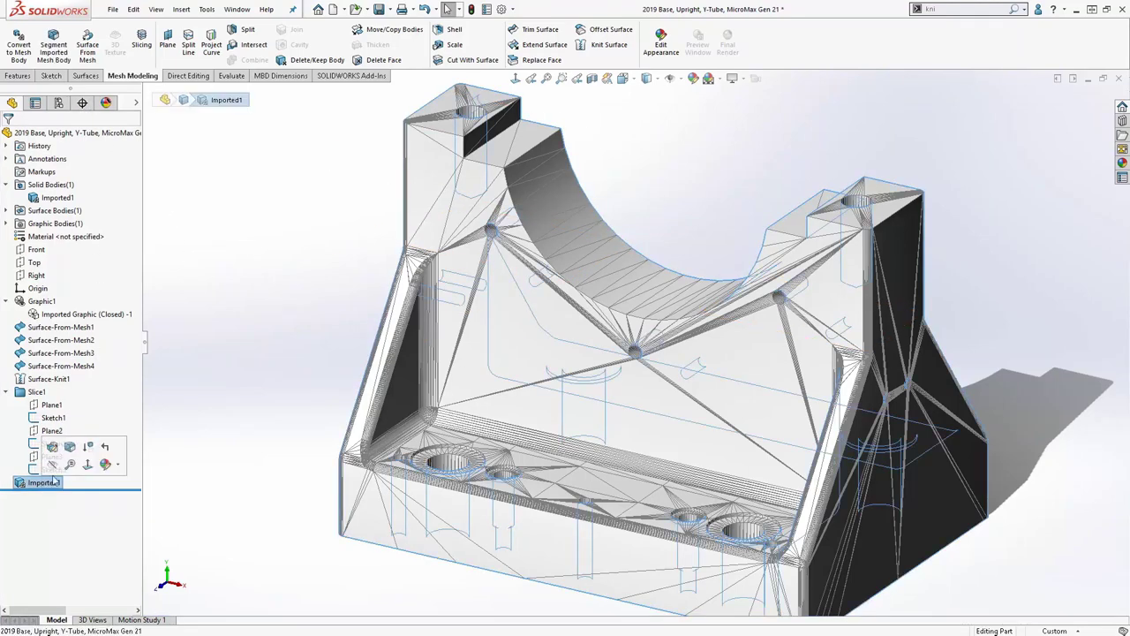
pyautogui.click(51, 49)
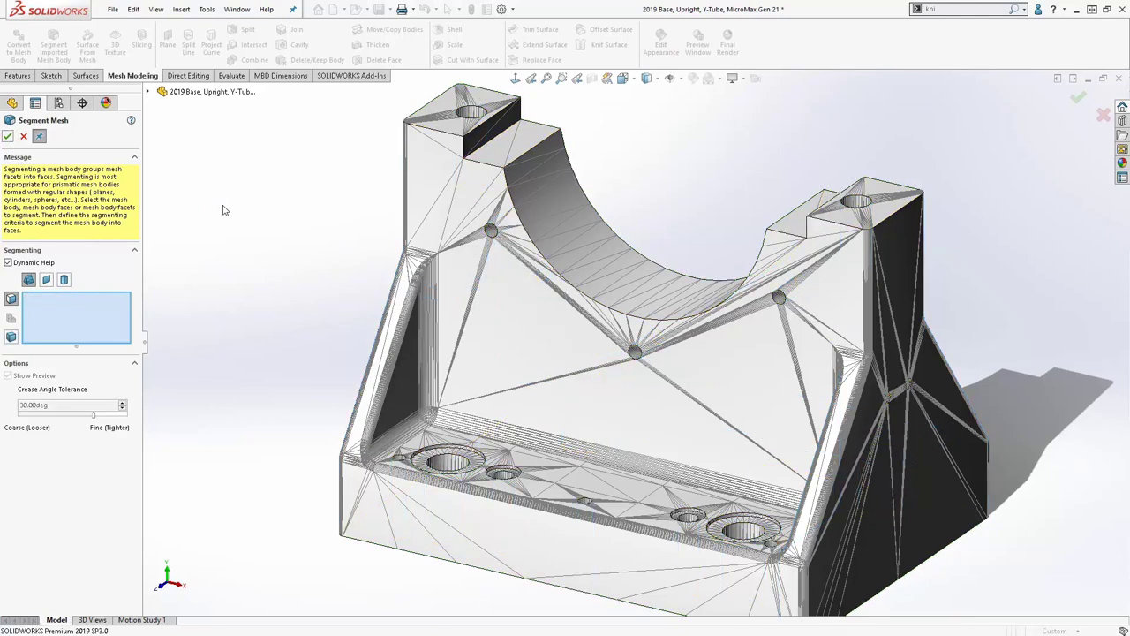
pyautogui.click(24, 137)
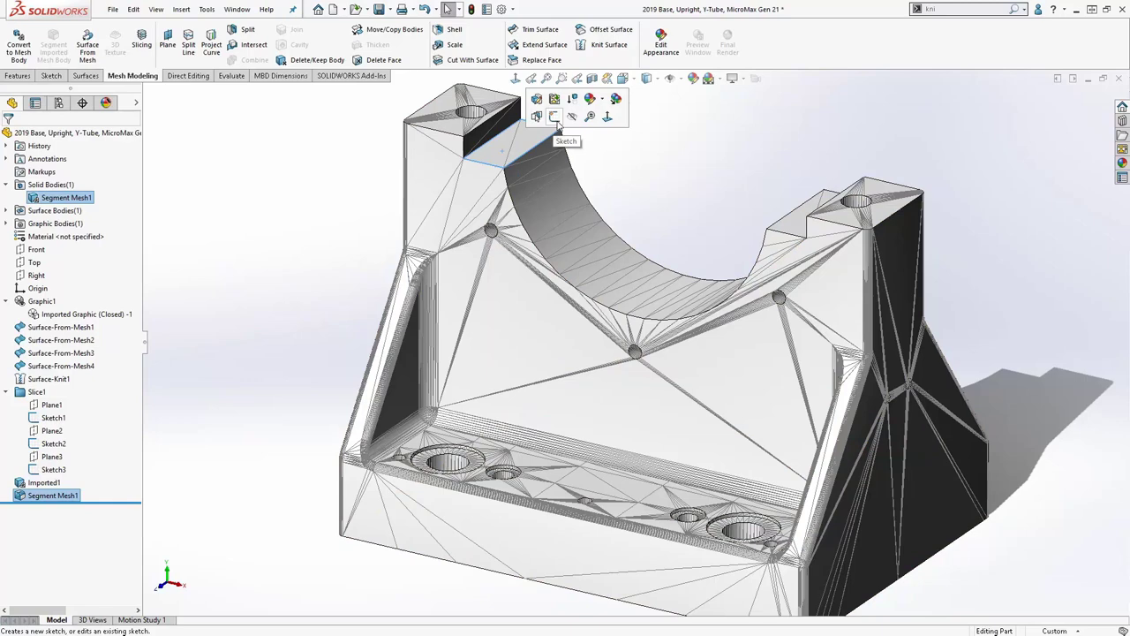
pyautogui.click(430, 106)
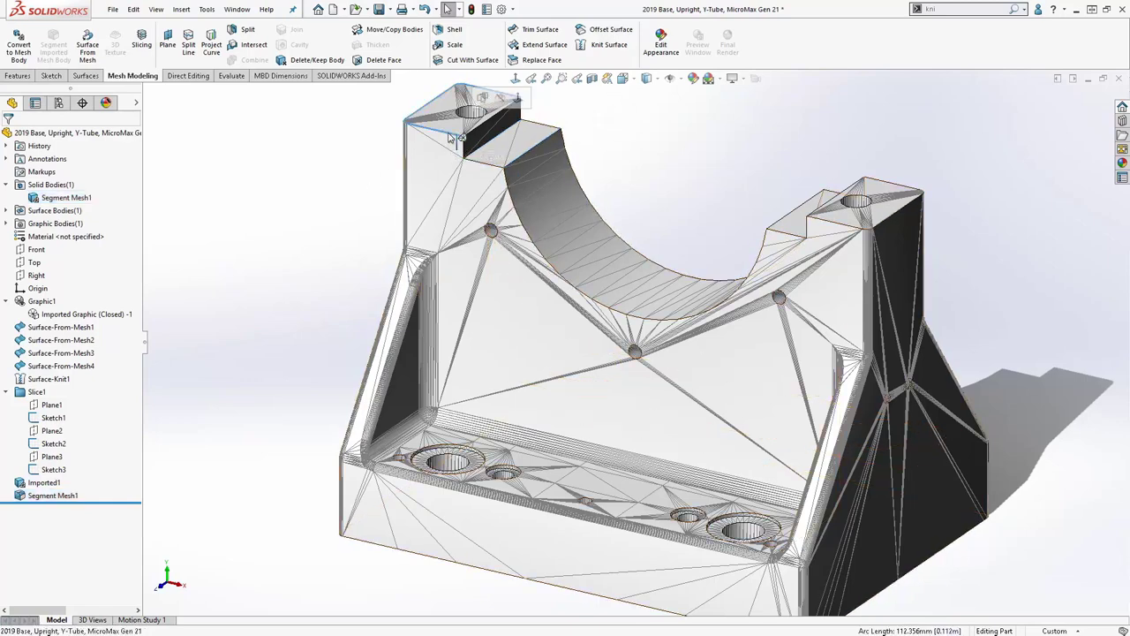
pyautogui.click(327, 219)
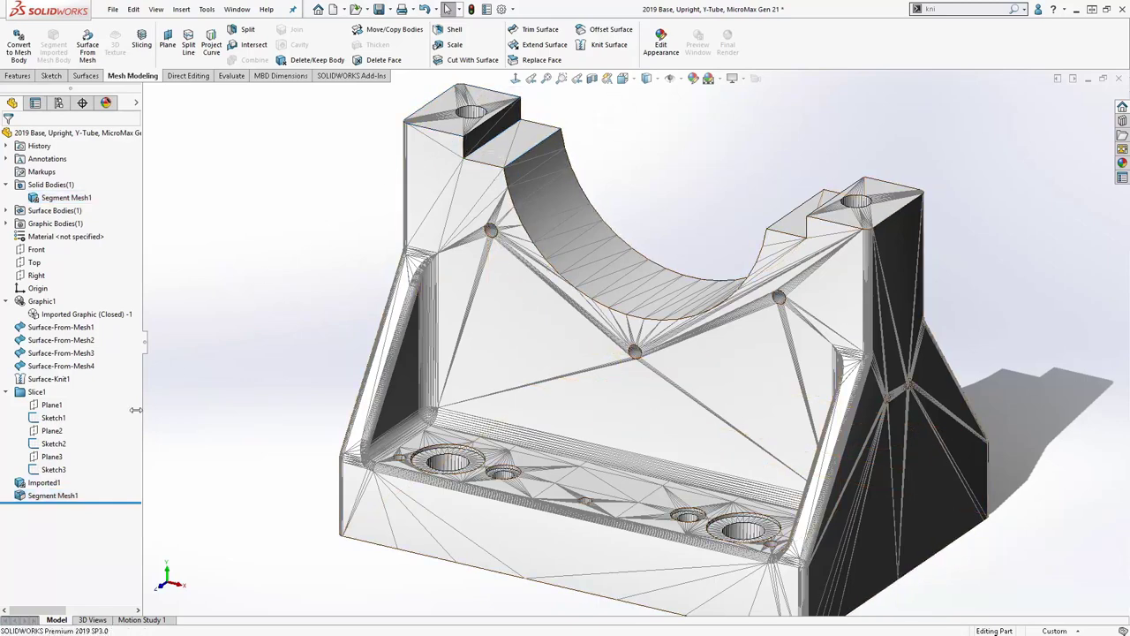
# Delete the Imported1 and Segment Mesh1 features and show the imported graphic body again.
pyautogui.click(44, 483)
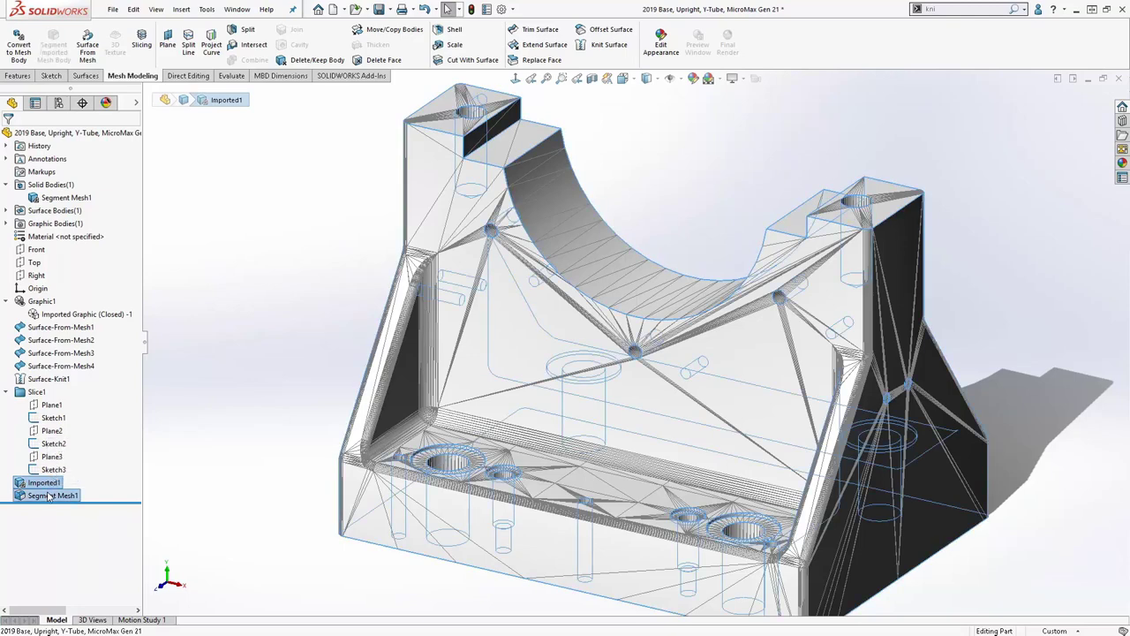
pyautogui.press('Delete')
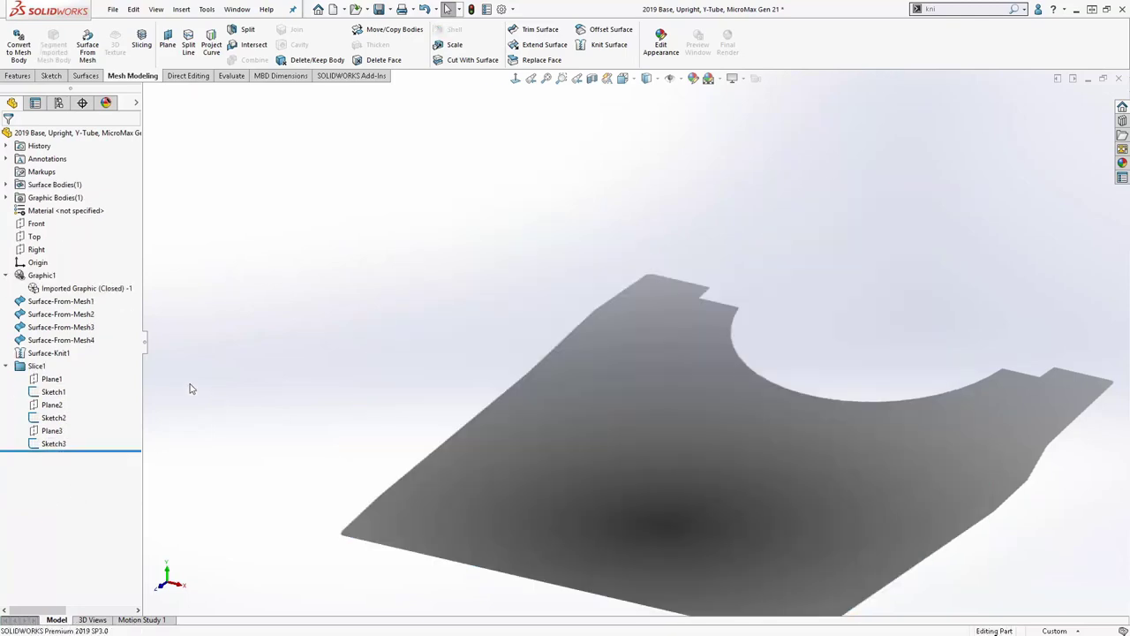
pyautogui.rightClick(53, 288)
pyautogui.click(80, 305)
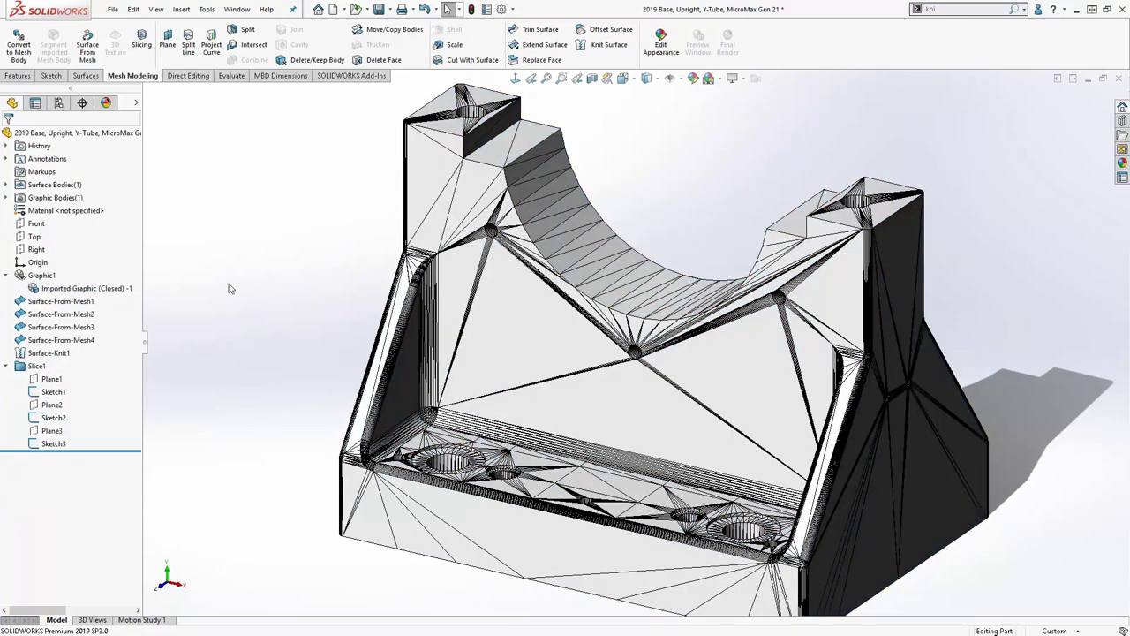
# Convert the imported graphic body to a mesh body with Group facets into faces enabled.
pyautogui.click(72, 288)
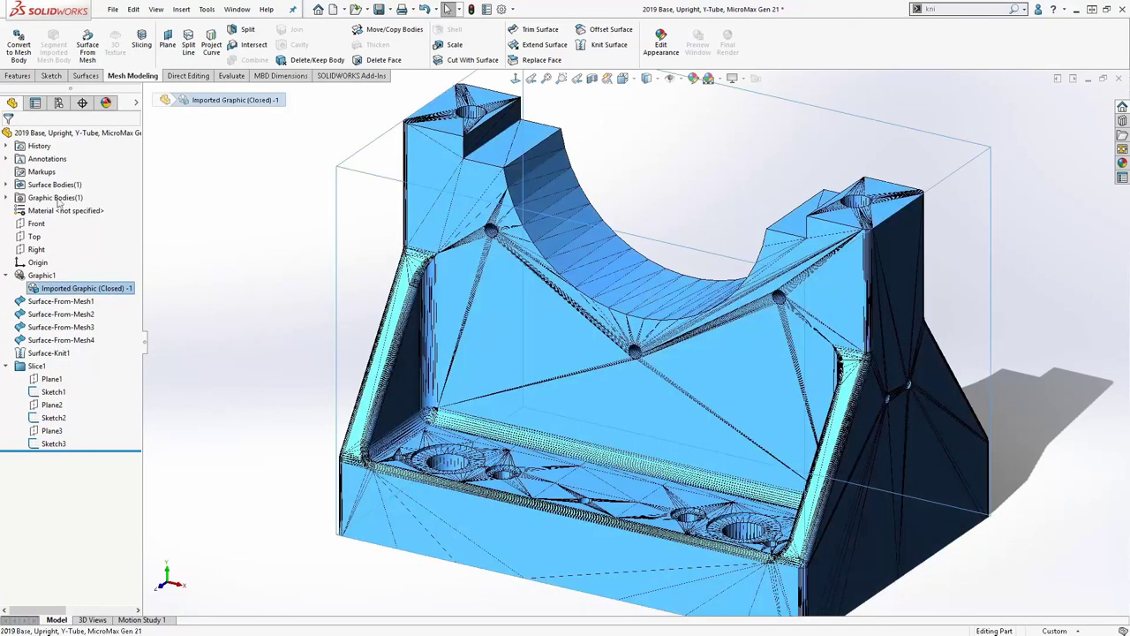
pyautogui.click(19, 46)
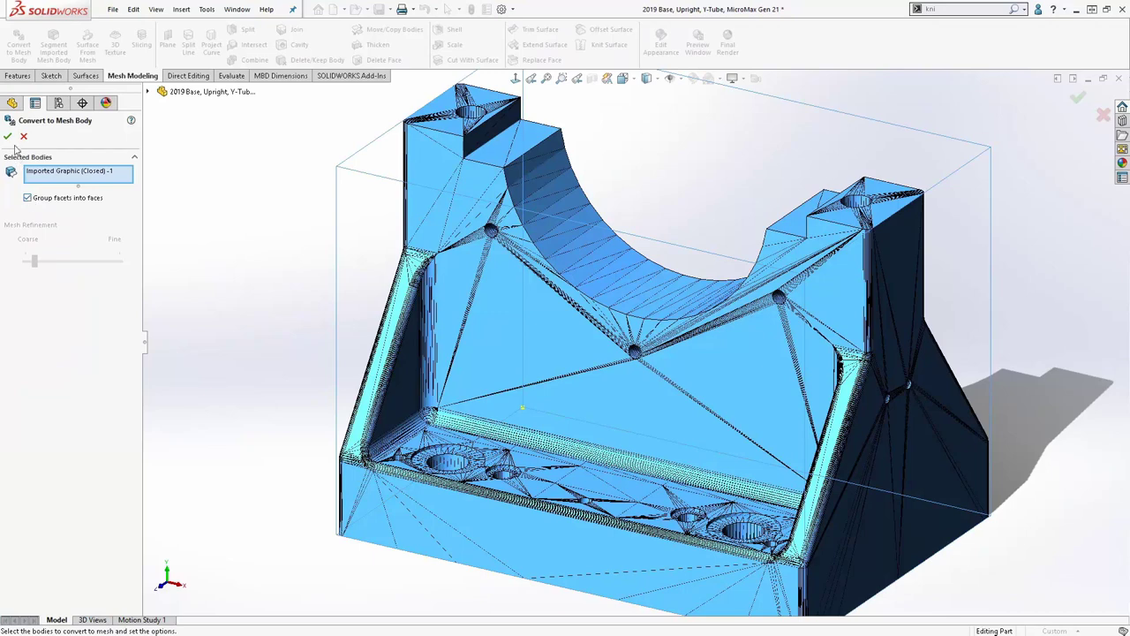
pyautogui.click(8, 136)
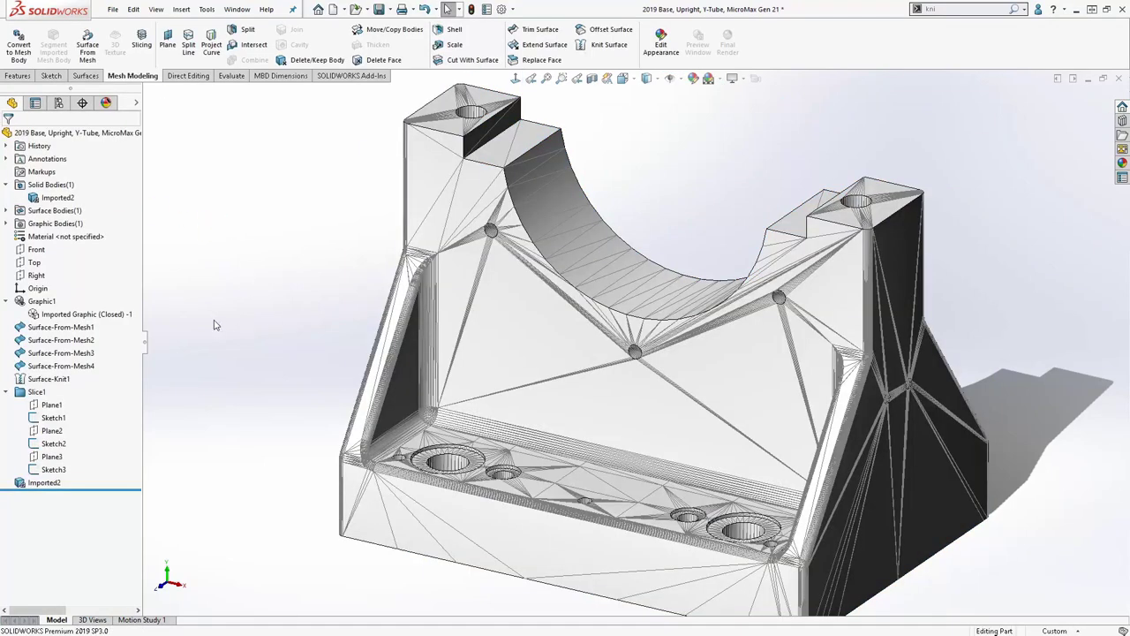
# Assign the 1060 Alloy material to the part and check its mass properties.
pyautogui.rightClick(58, 238)
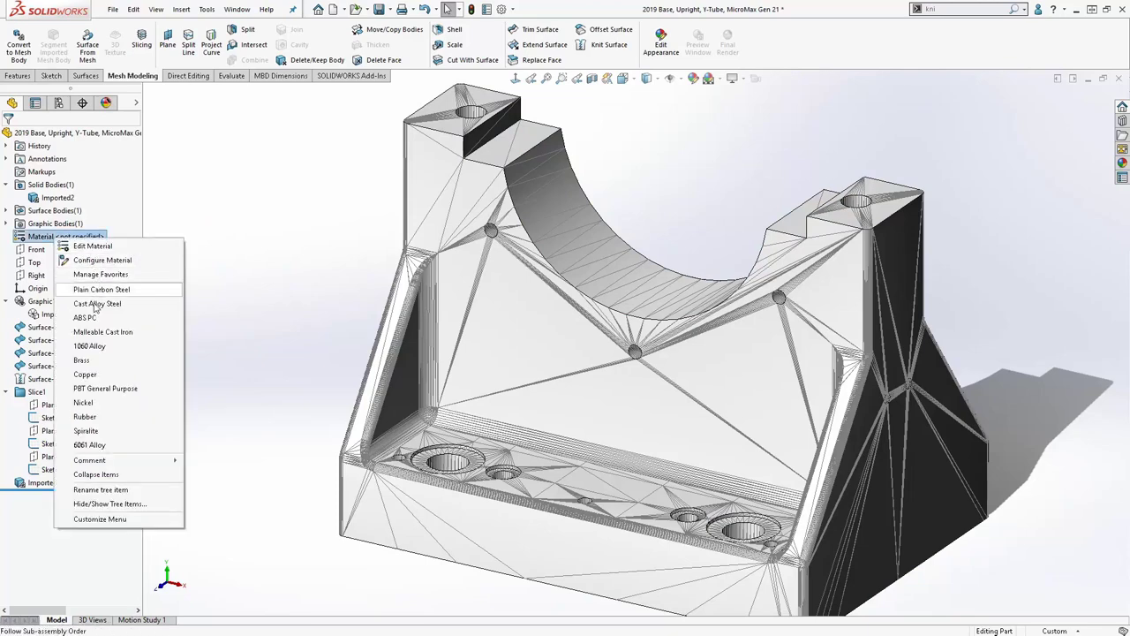
pyautogui.click(89, 346)
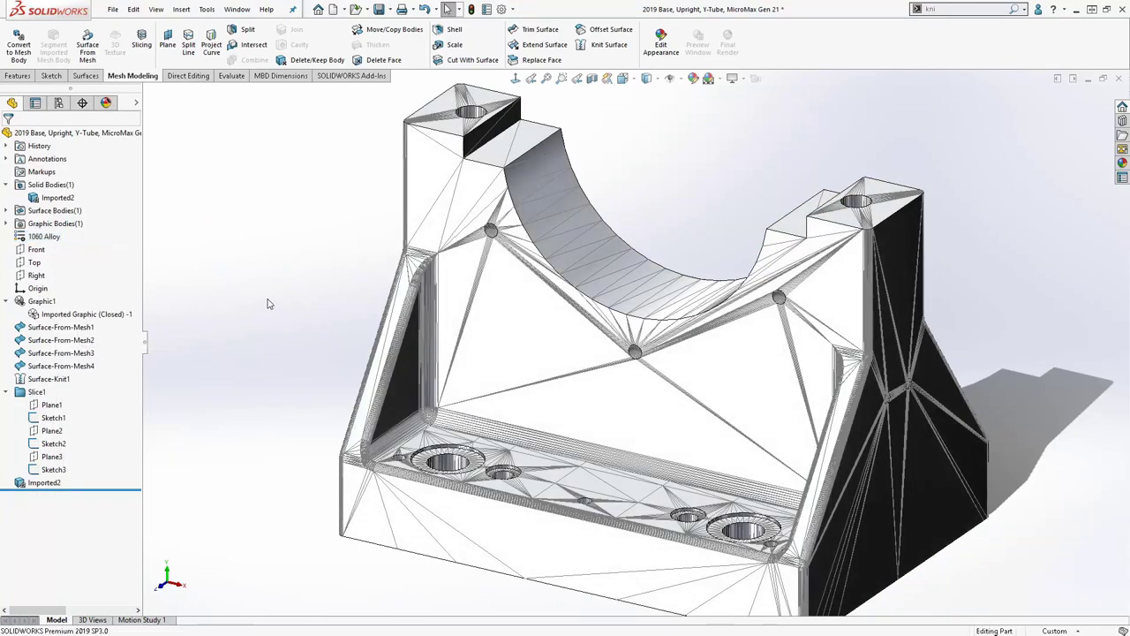
pyautogui.press('s')
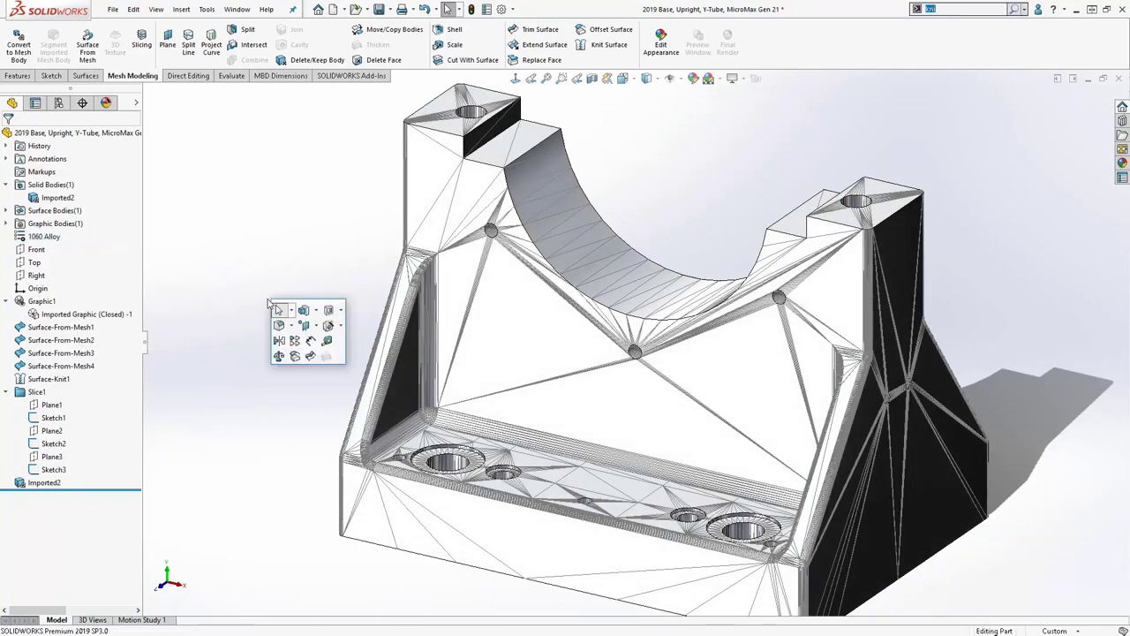
pyautogui.click(278, 362)
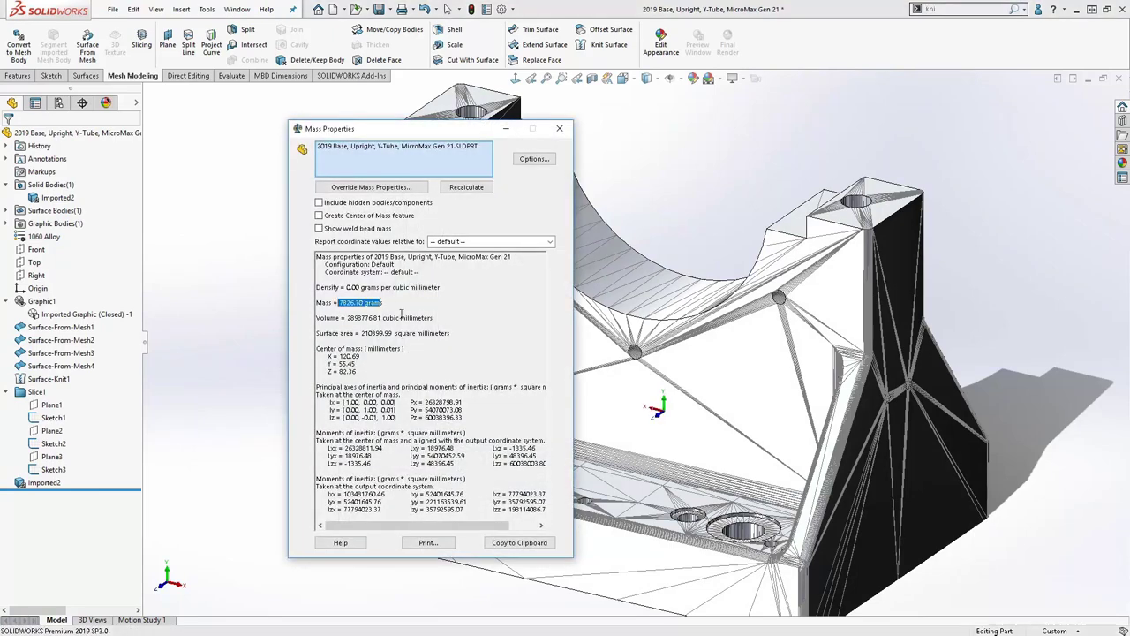
pyautogui.click(559, 129)
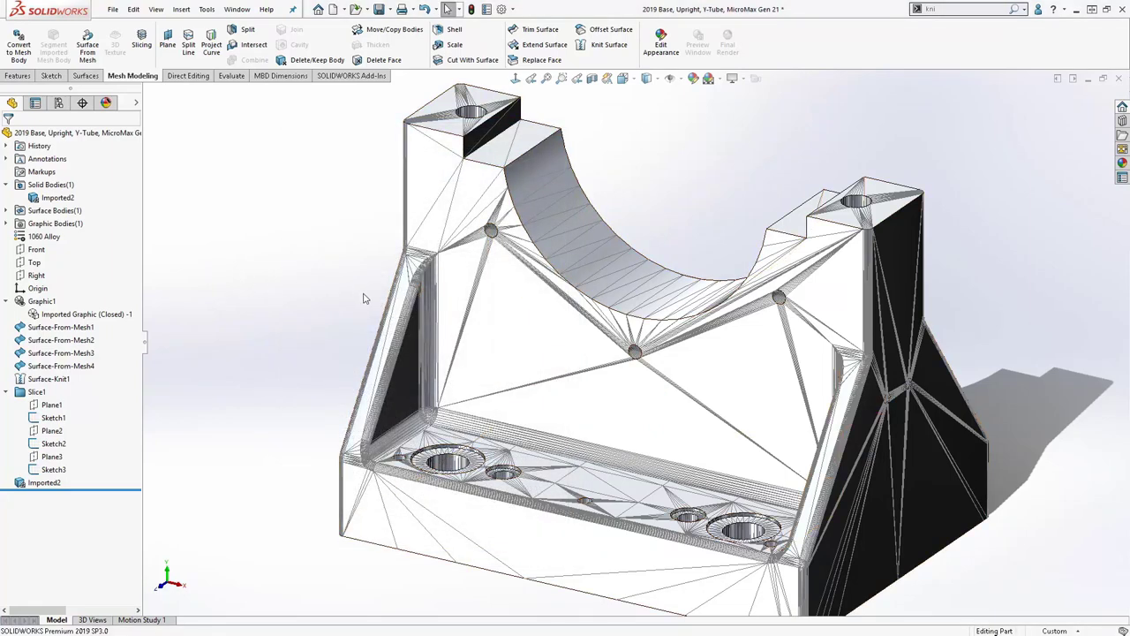
# Sketch a circle about 12.7 mm in diameter on the stepped upper face beside the circular cutout of the mesh body.
pyautogui.press('f')
pyautogui.click(564, 208)
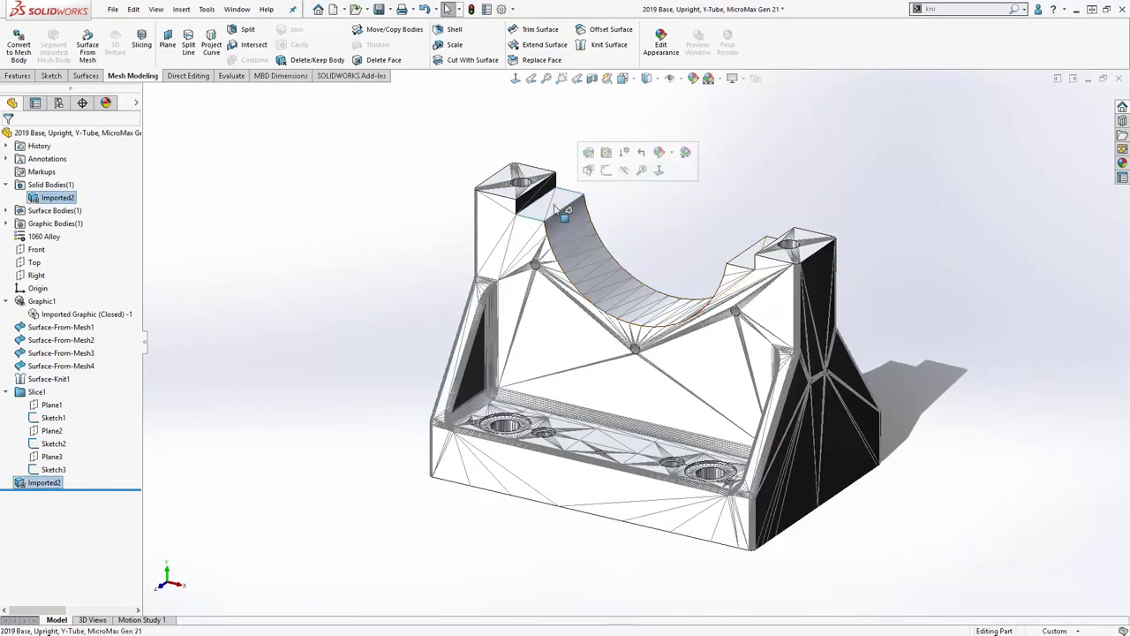
pyautogui.click(606, 173)
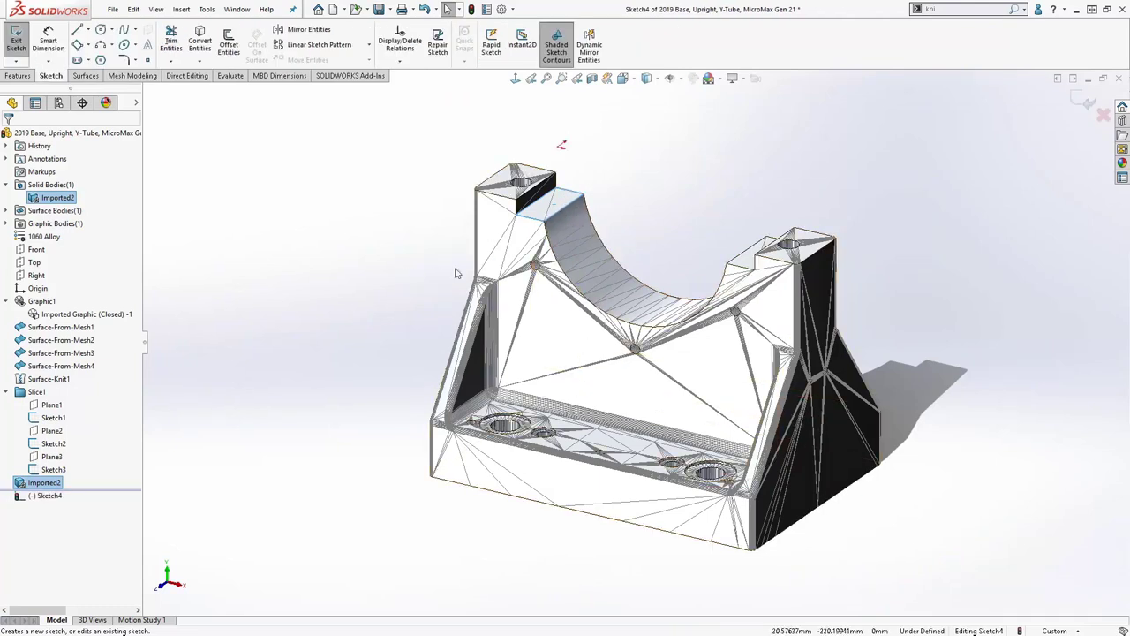
pyautogui.press('c')
pyautogui.click(549, 205)
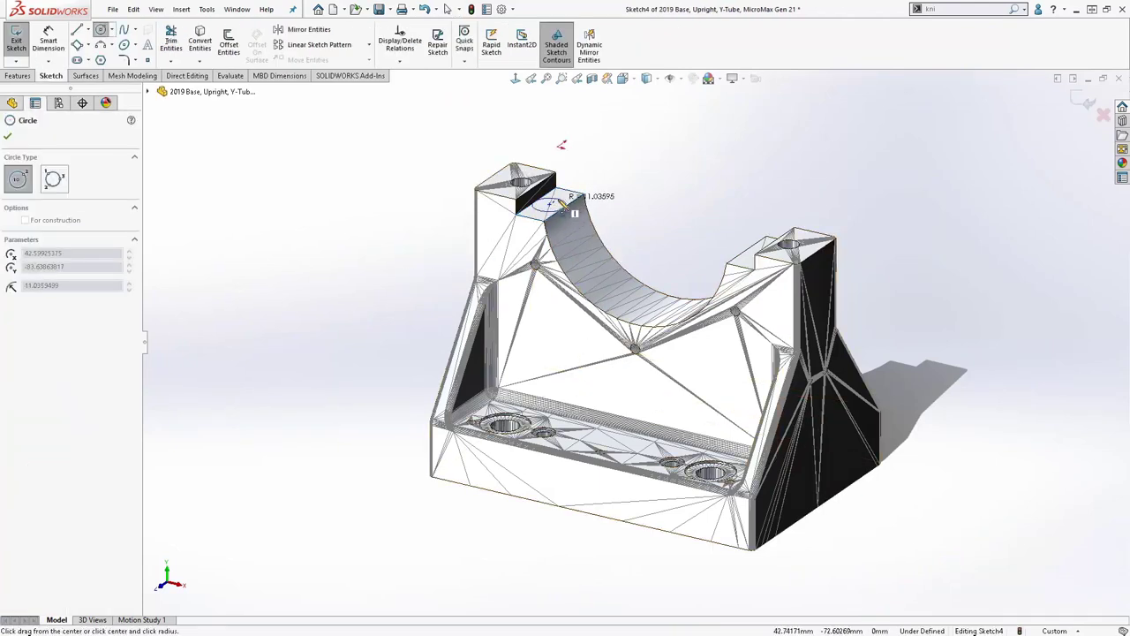
pyautogui.click(559, 207)
# Extrude the circle 45 mm upward as a separate body, with Merge result turned off.
pyautogui.press('s')
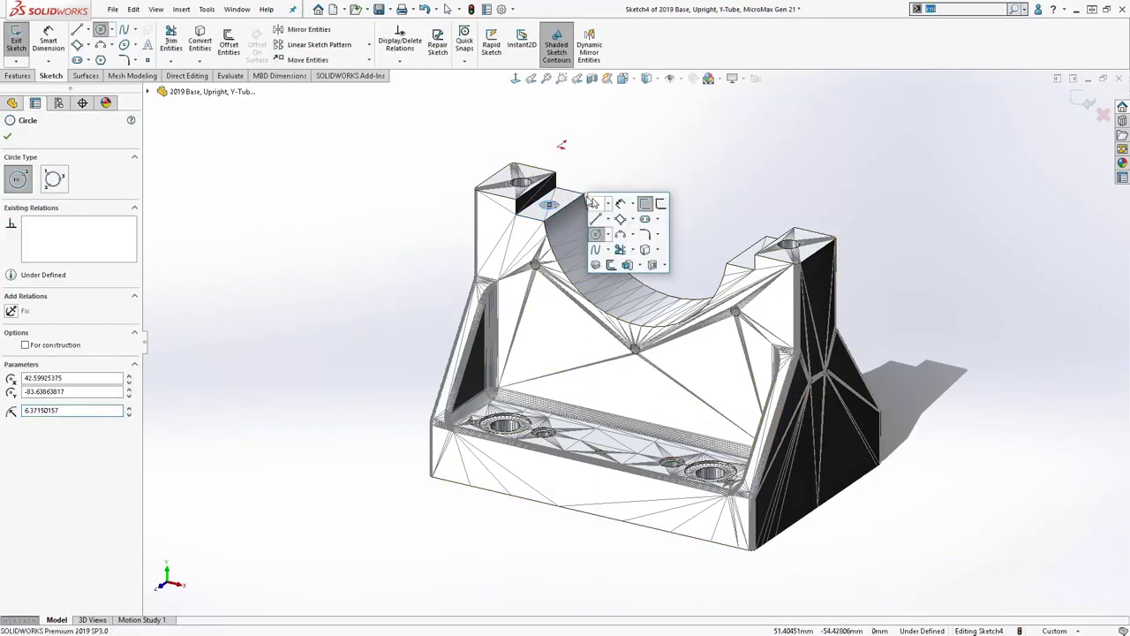
pyautogui.click(628, 264)
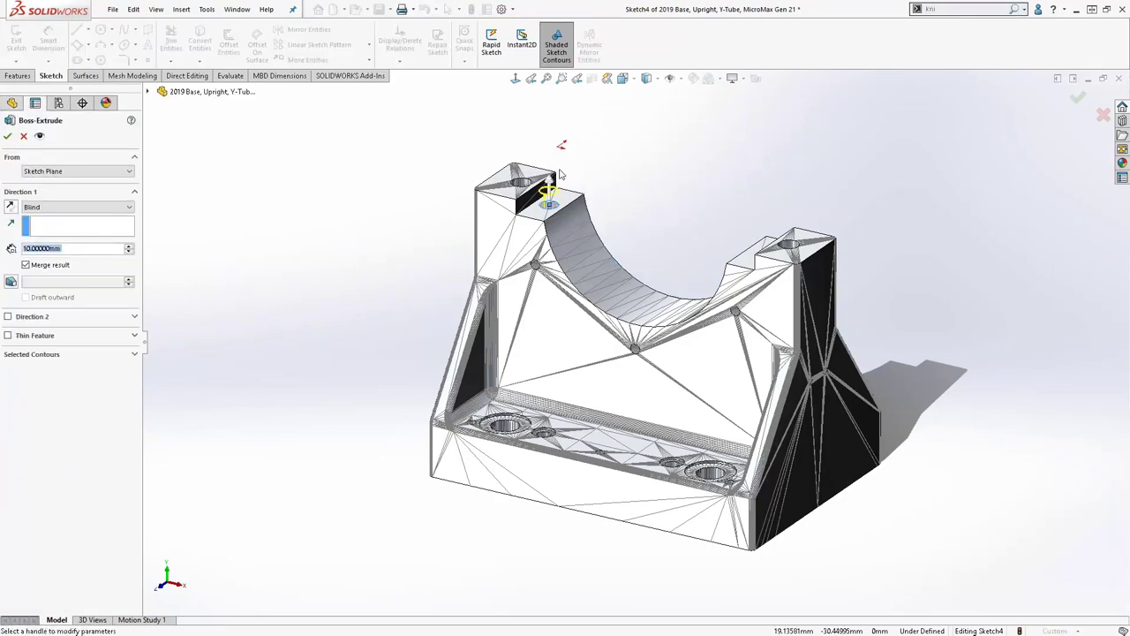
pyautogui.moveTo(549, 188); pyautogui.dragTo(549, 139)
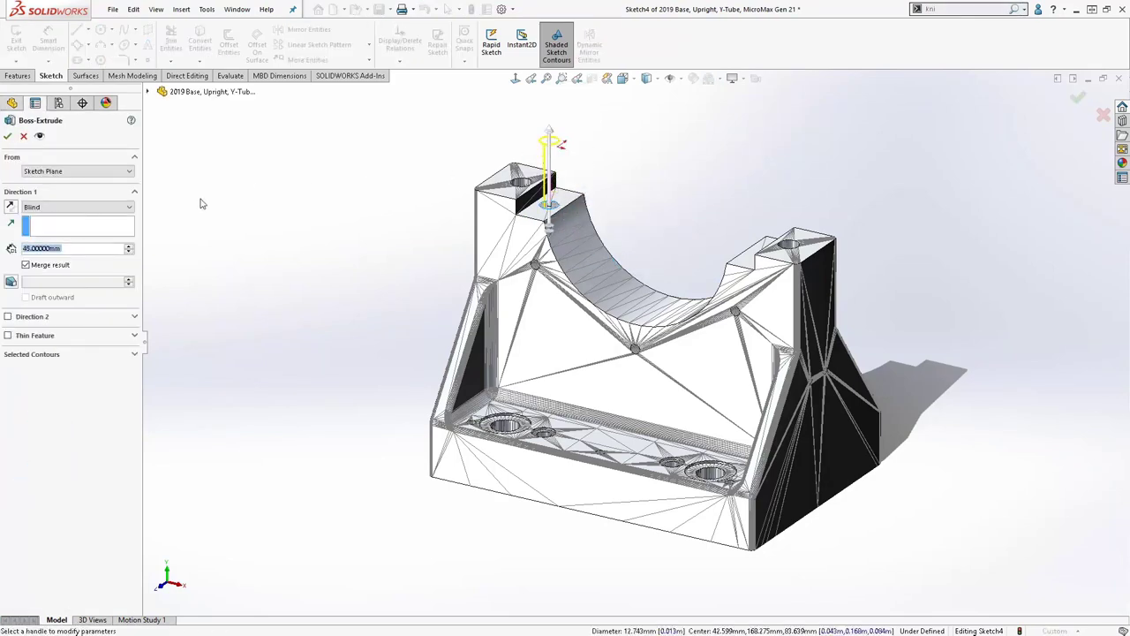
pyautogui.click(26, 265)
pyautogui.click(7, 137)
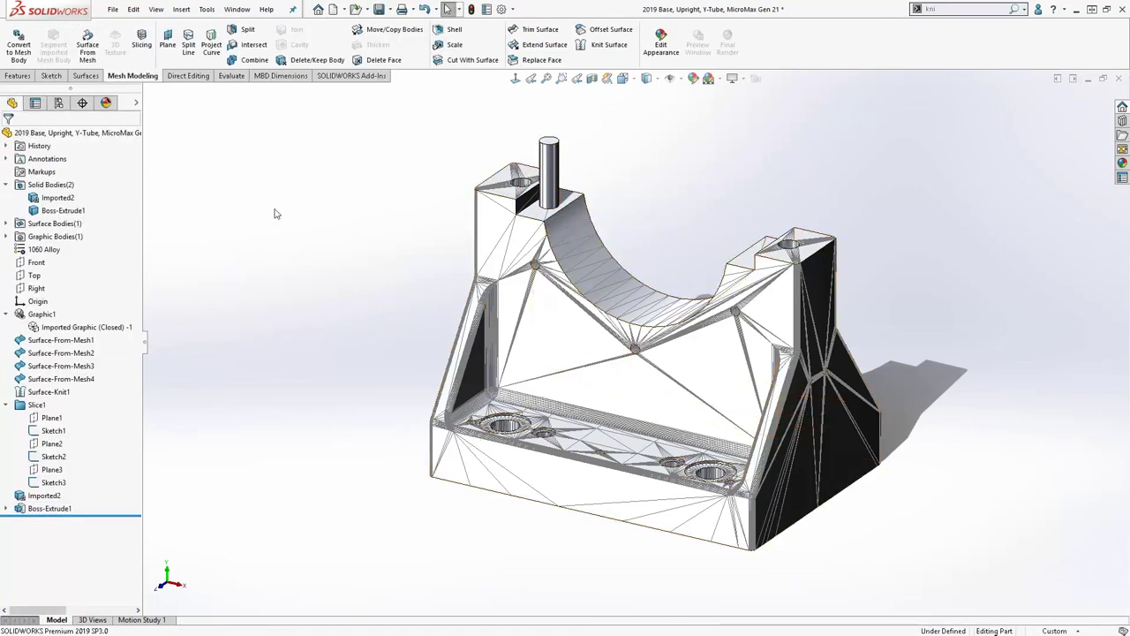
# Convert the extruded cylinder to a mesh body without keeping the original body.
pyautogui.click(58, 211)
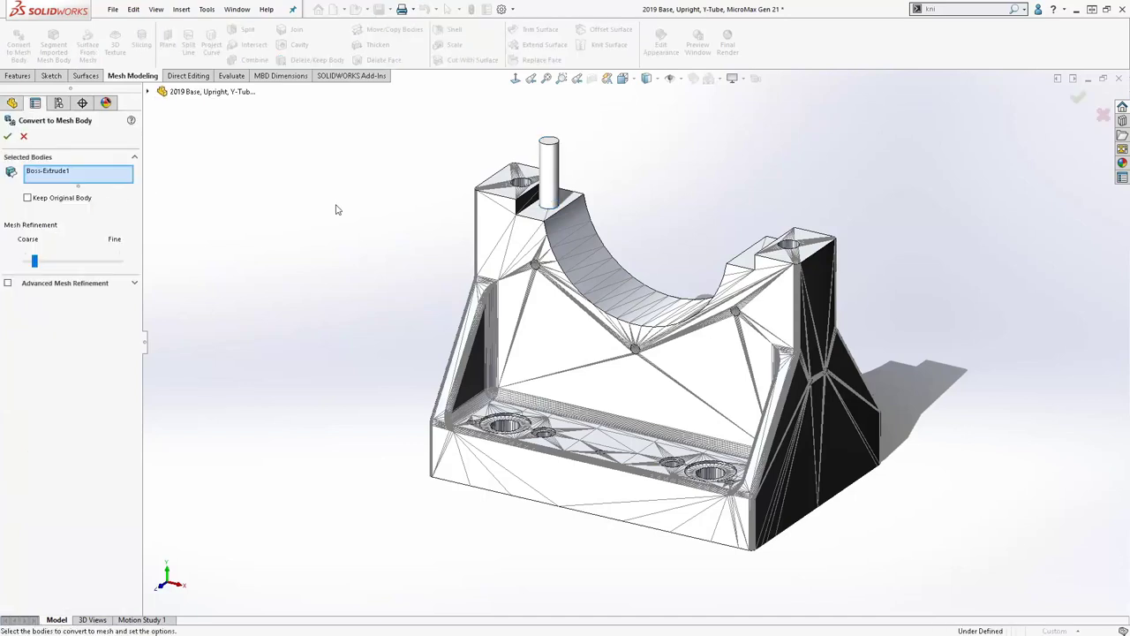
pyautogui.click(7, 136)
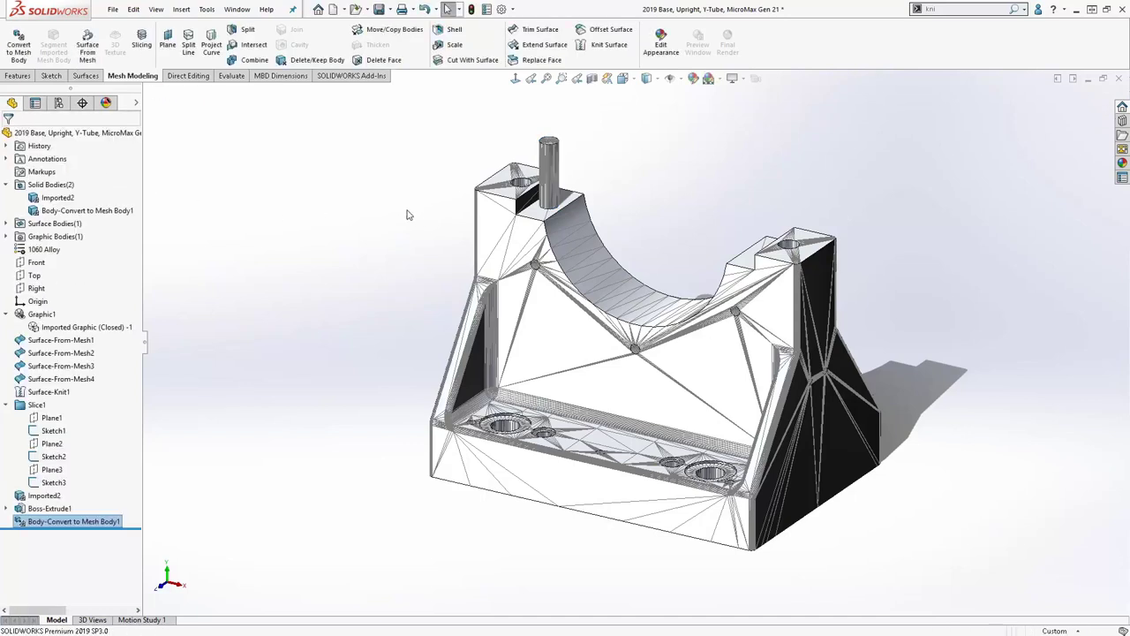
# Combine the cylinder mesh body and the imported upright body with the Add operation.
pyautogui.click(256, 60)
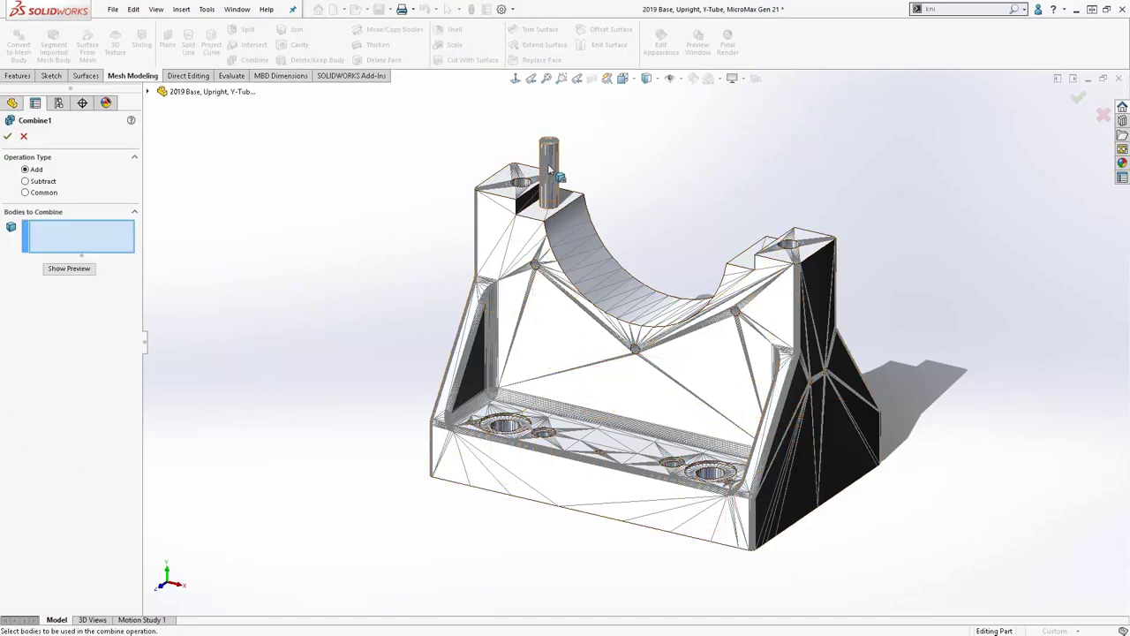
pyautogui.click(548, 168)
pyautogui.click(528, 225)
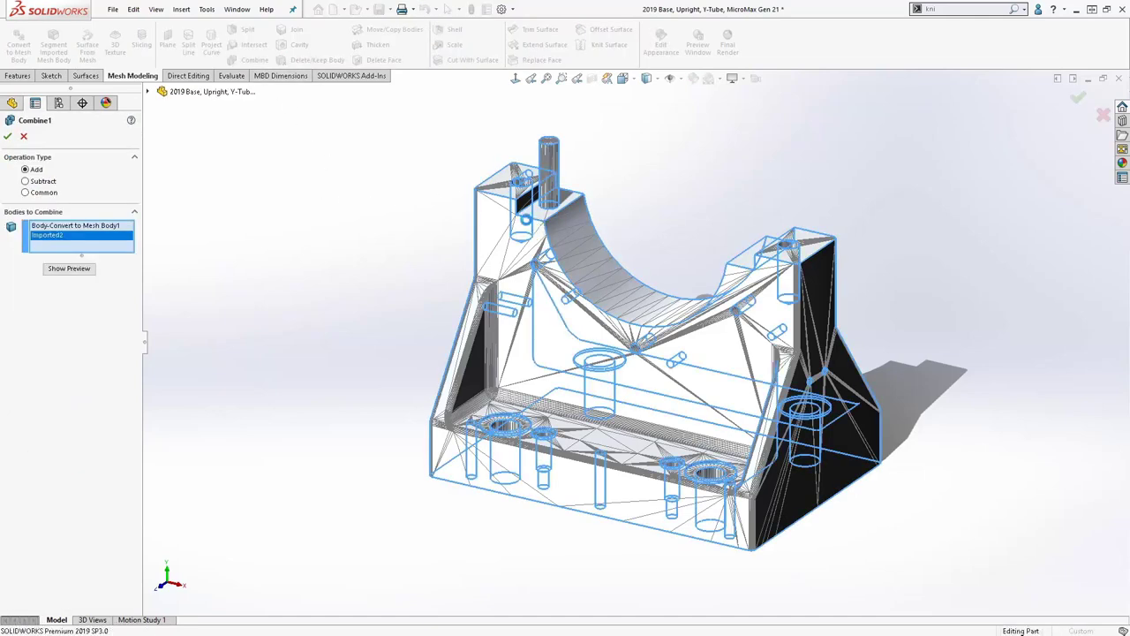
pyautogui.press('Return')
pyautogui.click(57, 197)
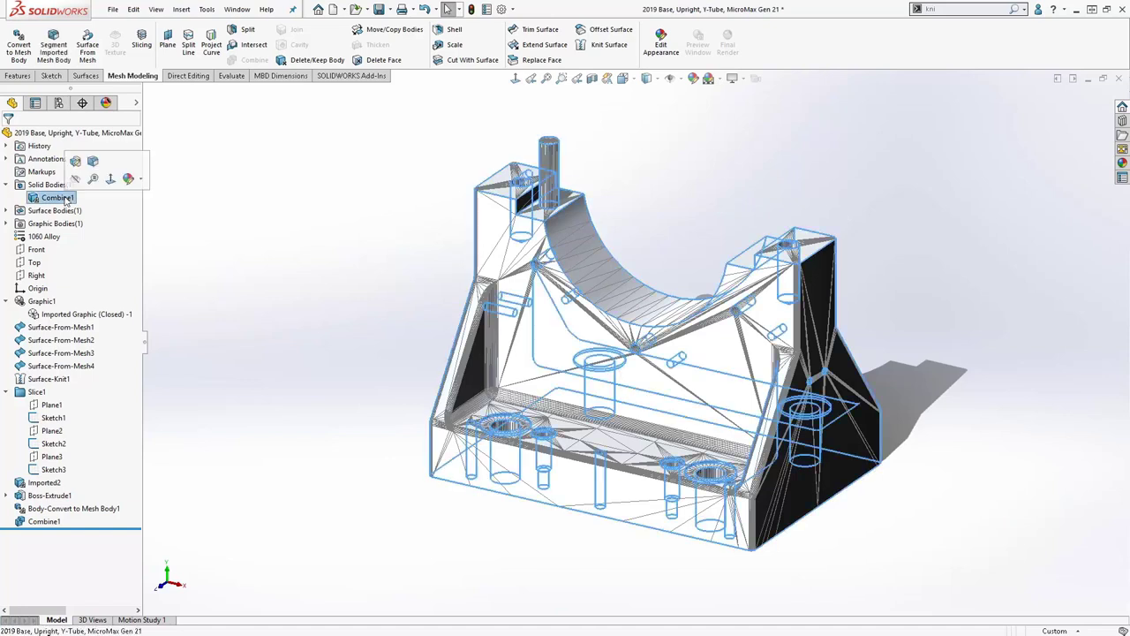
pyautogui.click(318, 258)
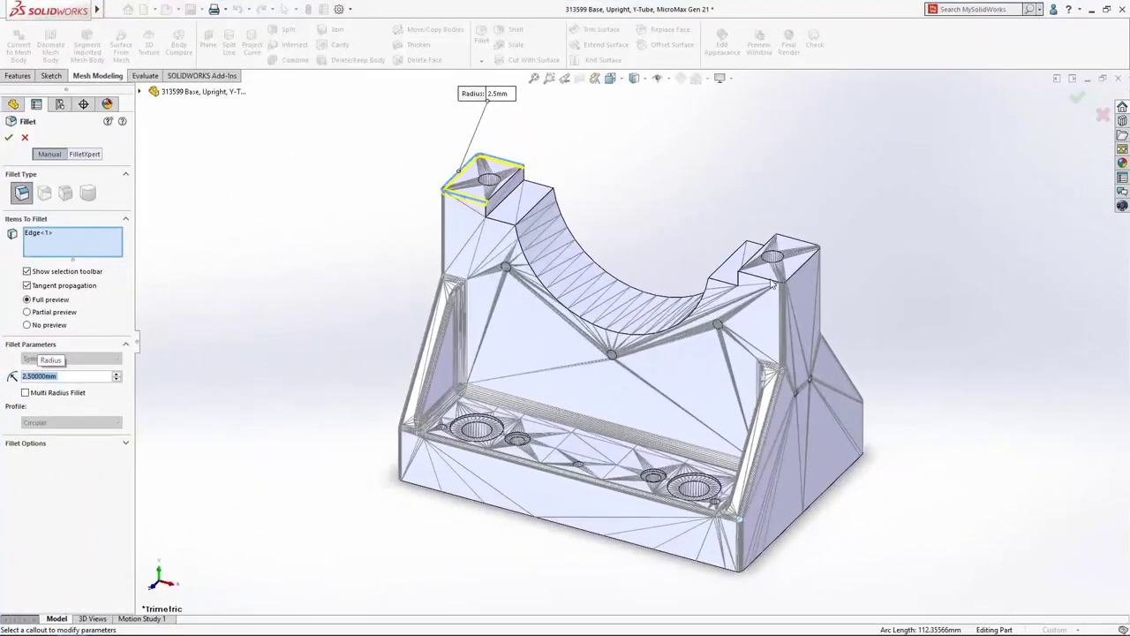
# Fillet the outer top edges of both posts with a 2.5 mm radius and convert the fillet to a symmetric 2.5 mm chamfer.
pyautogui.click(774, 281)
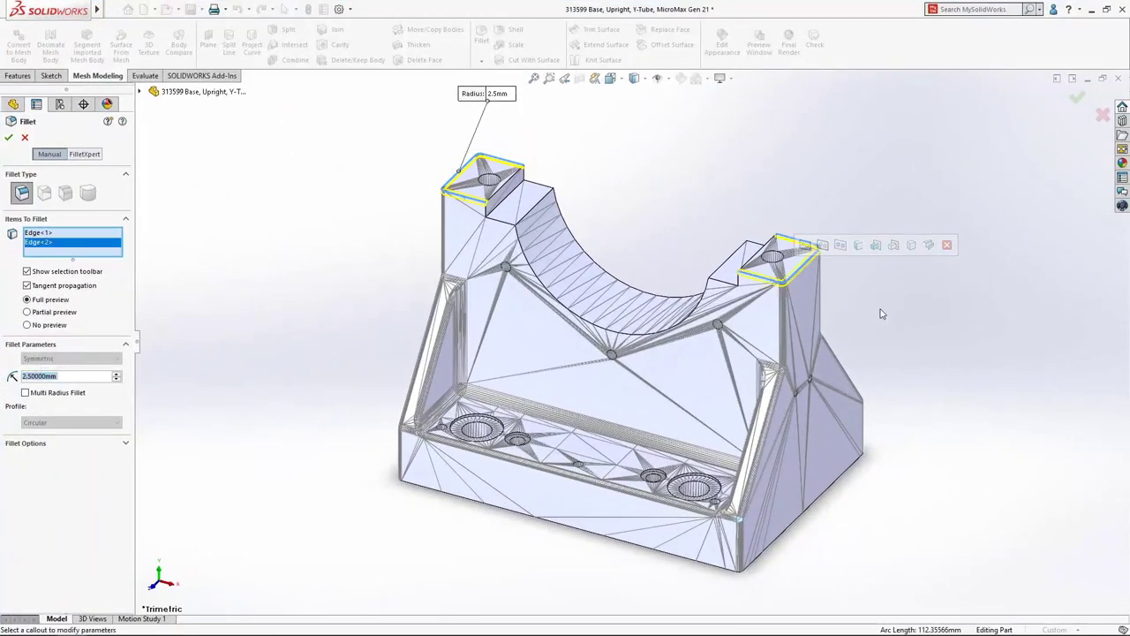
pyautogui.rightClick(888, 320)
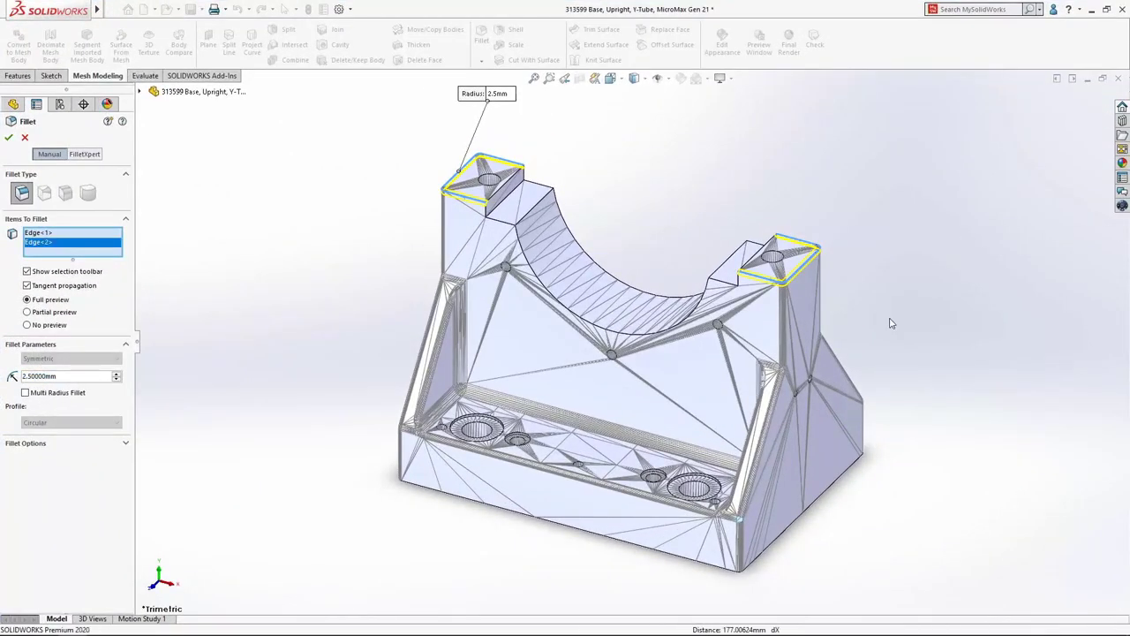
pyautogui.click(780, 284)
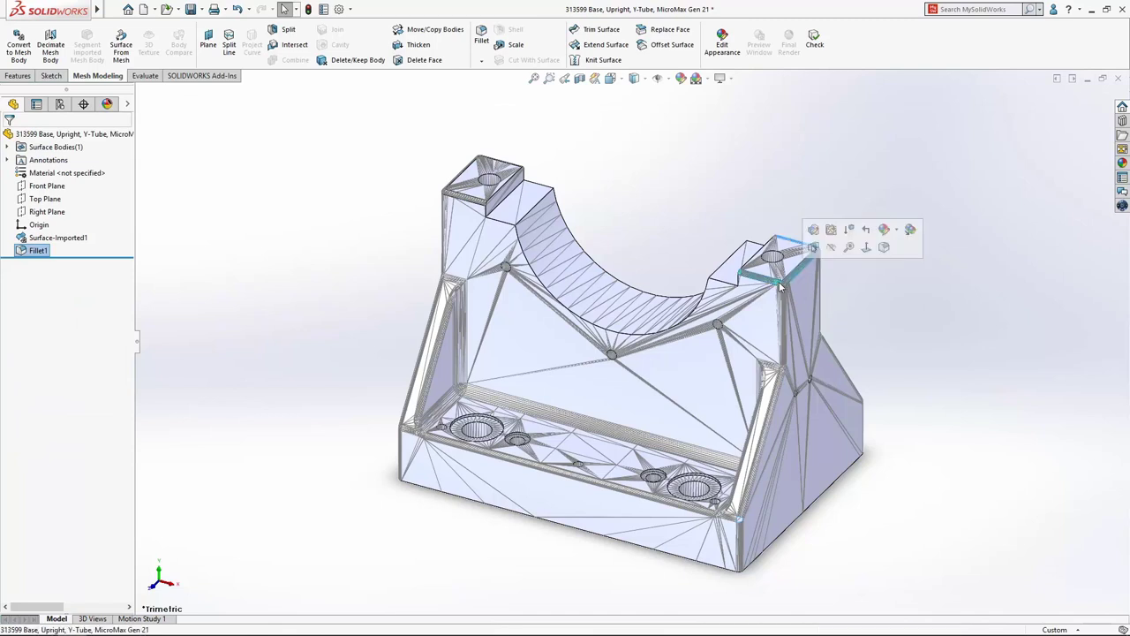
pyautogui.click(831, 246)
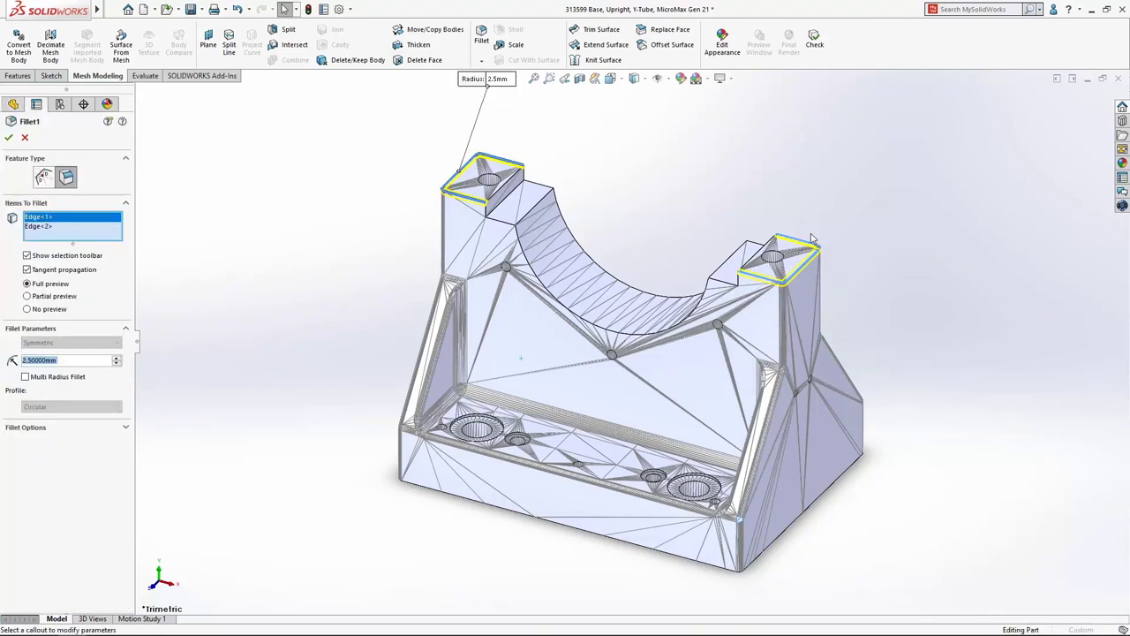
pyautogui.click(74, 179)
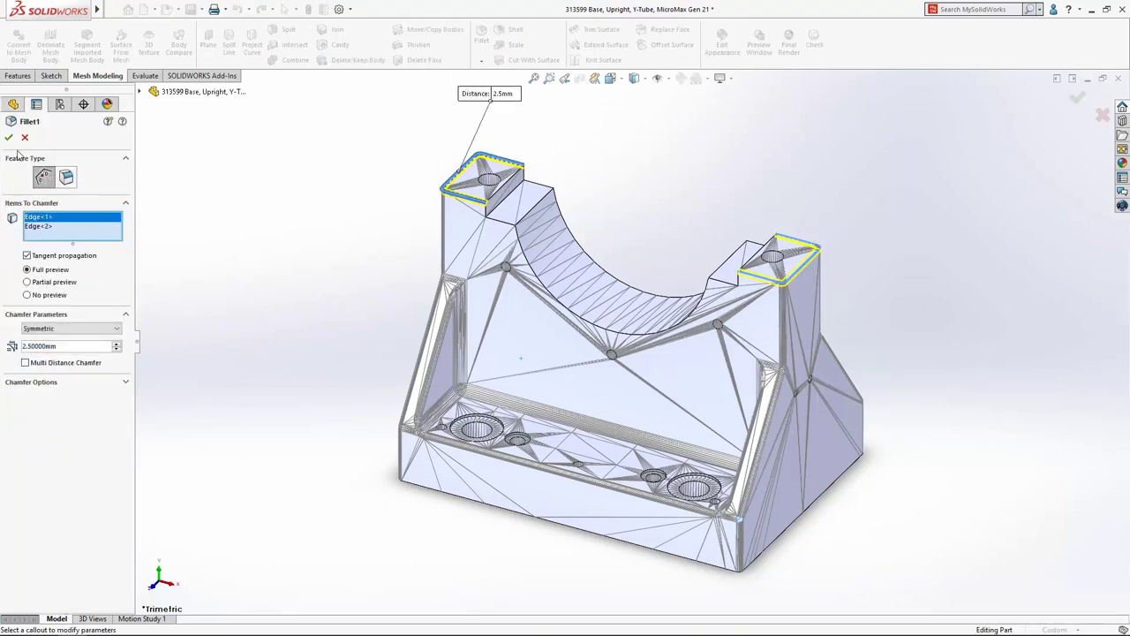
pyautogui.click(9, 139)
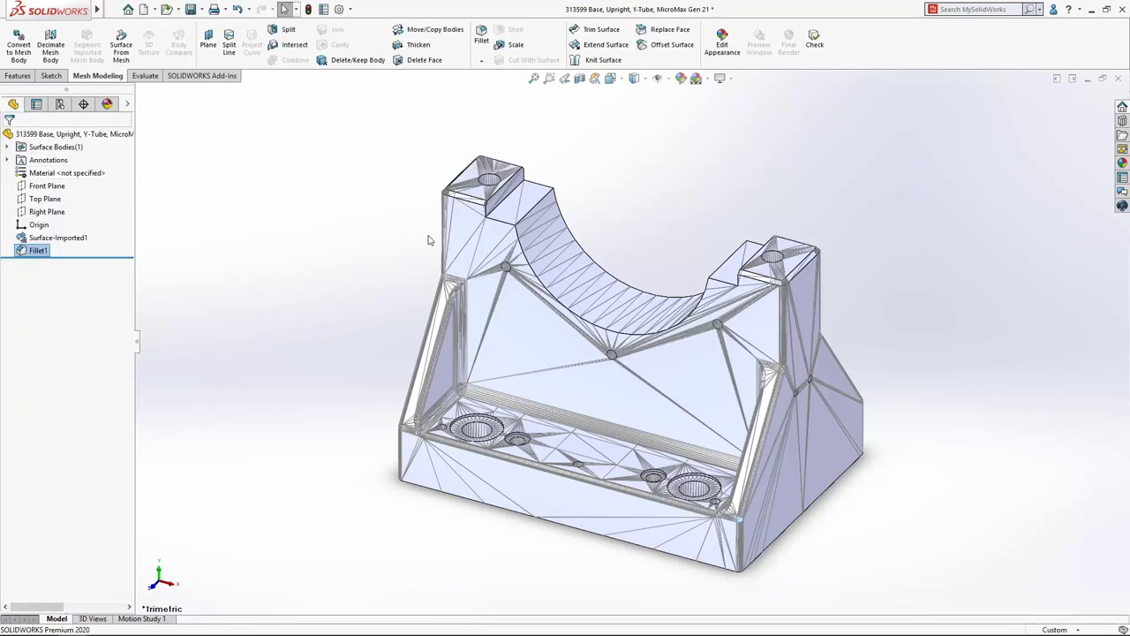
# Offset the curved cutout face 5 mm into the body as a new surface.
pyautogui.click(601, 261)
pyautogui.click(654, 46)
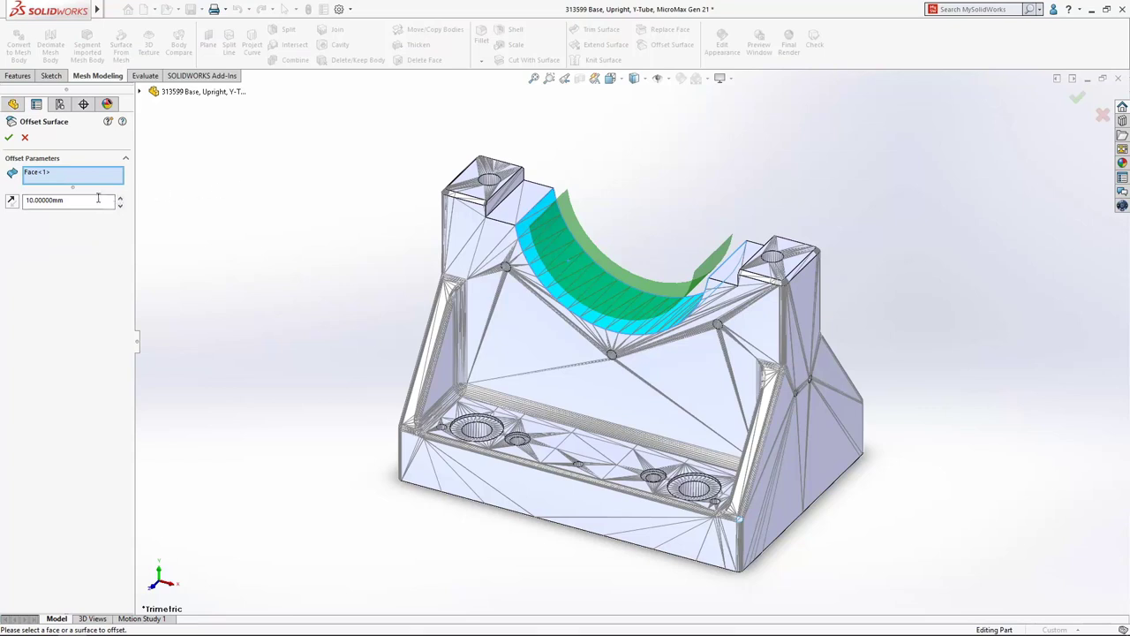
pyautogui.moveTo(98, 199); pyautogui.dragTo(25, 211)
pyautogui.write('5')
pyautogui.press('Return')
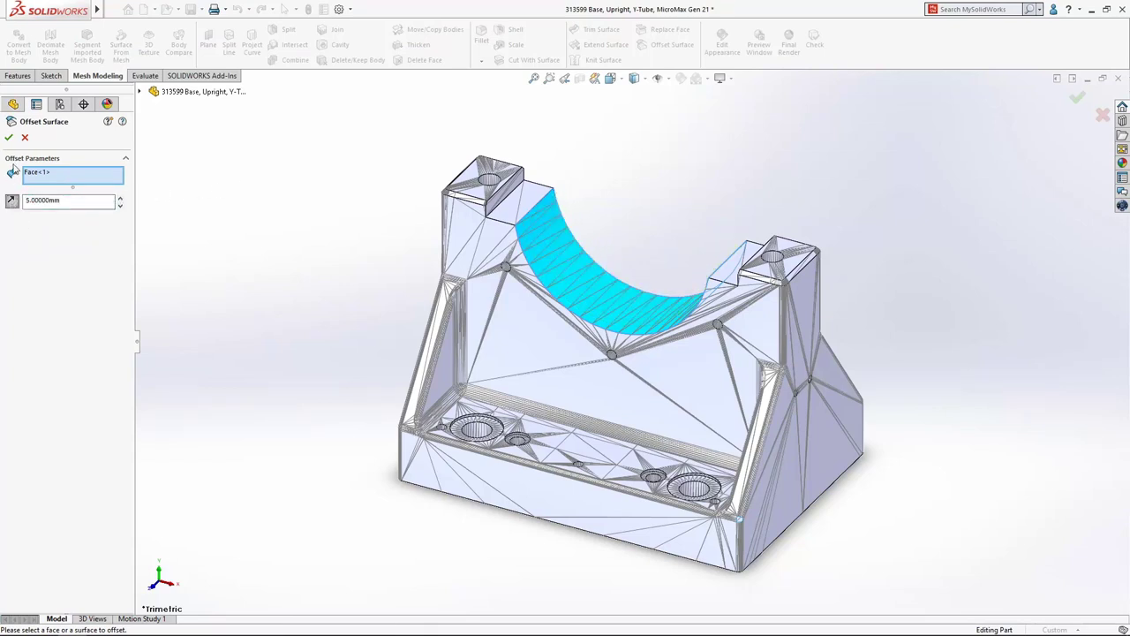
pyautogui.click(9, 137)
pyautogui.click(267, 169)
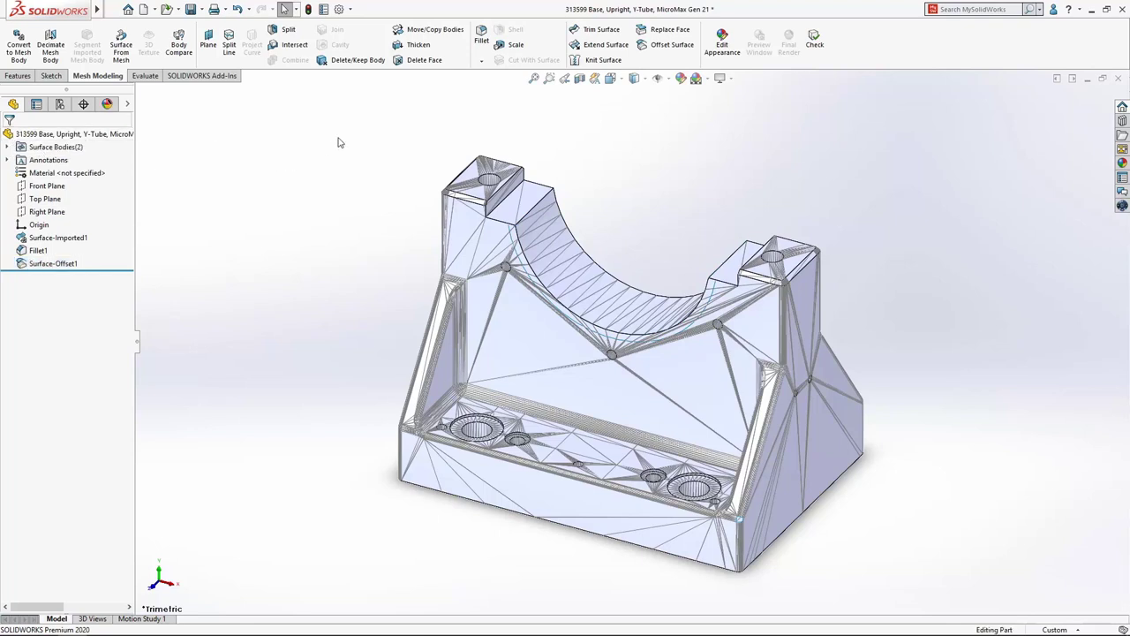
# Extend the hidden offset surface by a 5 mm distance with the Linear extension type.
pyautogui.click(599, 46)
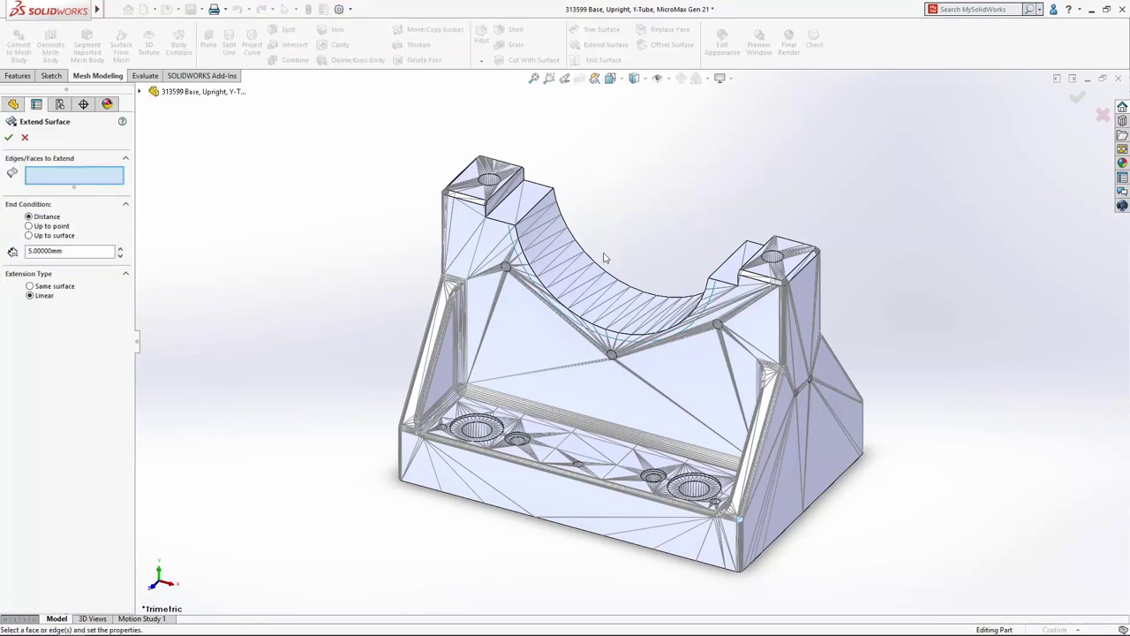
pyautogui.rightClick(600, 281)
pyautogui.click(622, 318)
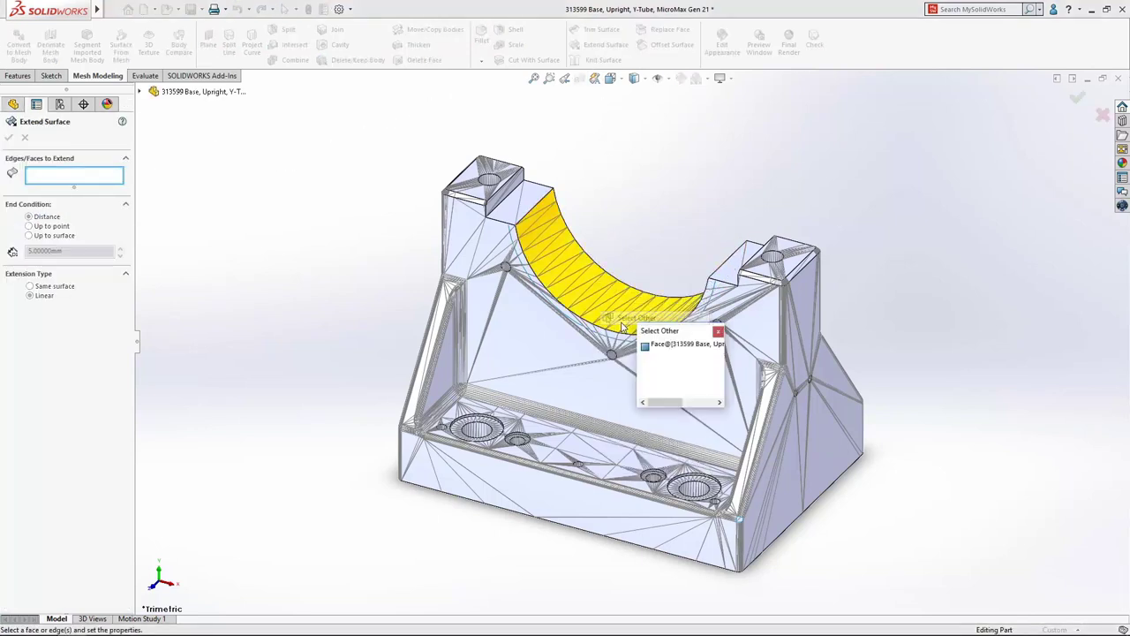
pyautogui.click(680, 344)
pyautogui.press('Return')
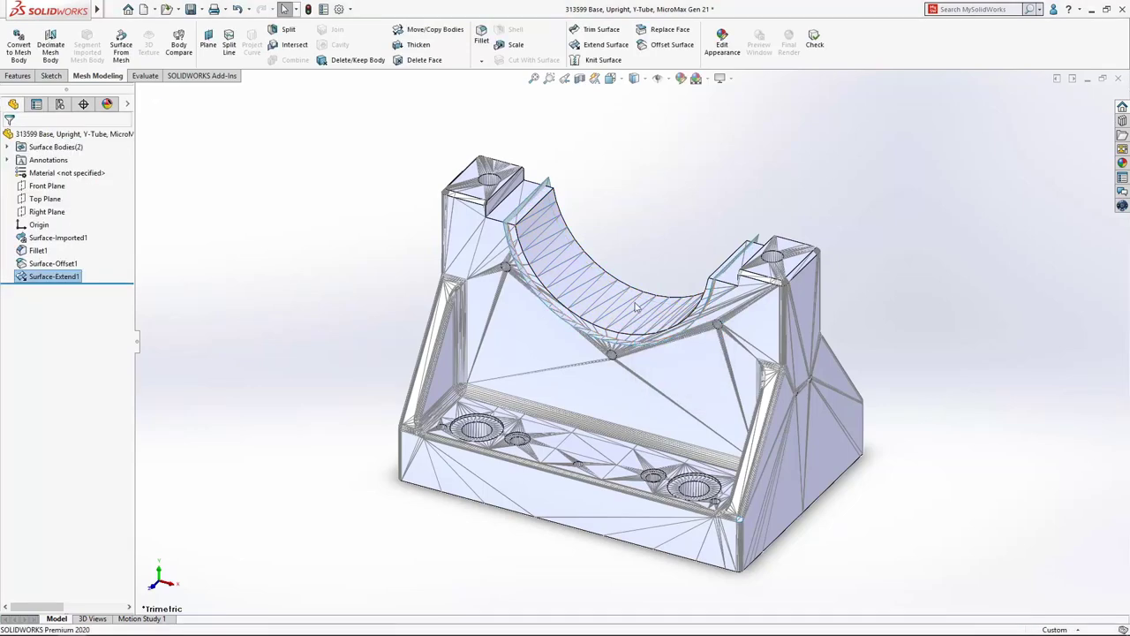
# Mutually trim the upright body and the extended surface, removing the cutout piece above it and the surface's protruding border.
pyautogui.click(596, 30)
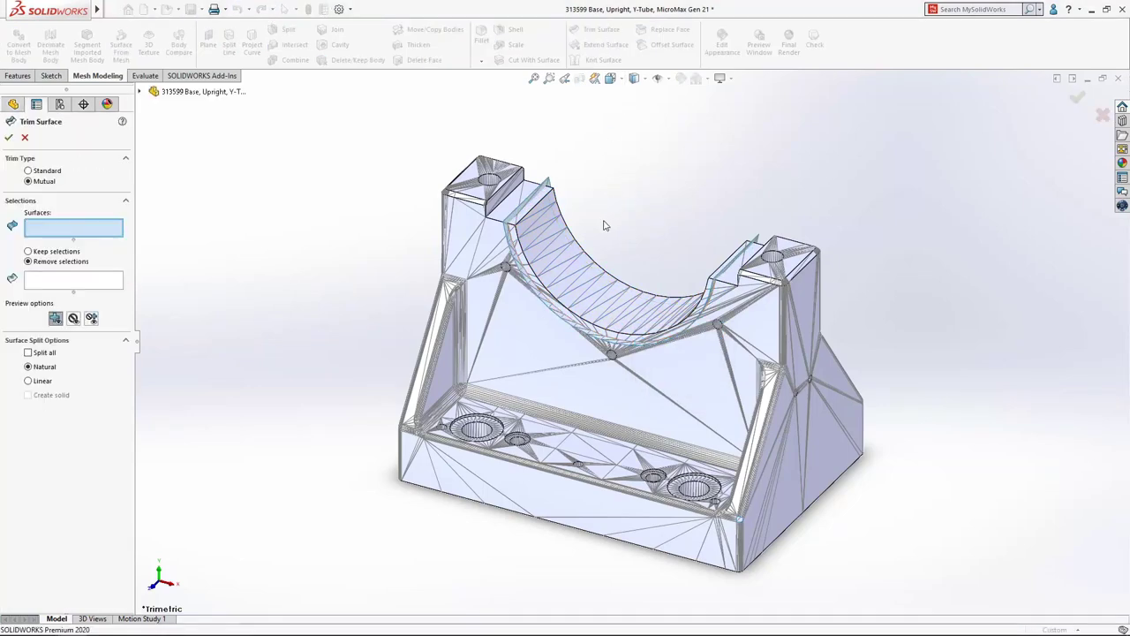
pyautogui.click(606, 273)
pyautogui.click(535, 192)
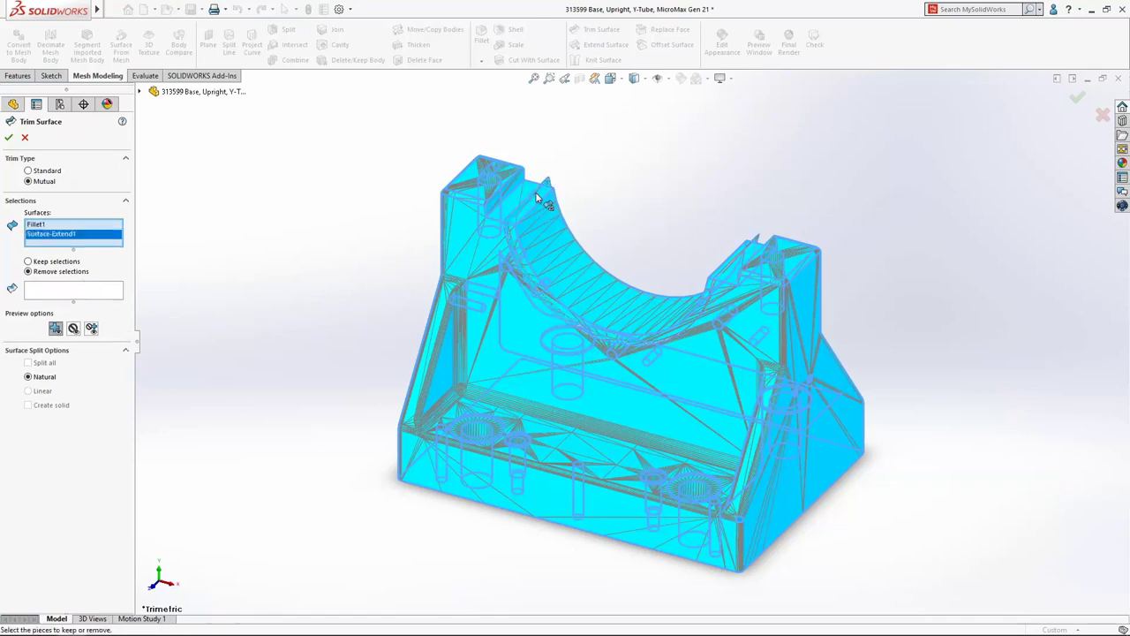
pyautogui.click(104, 293)
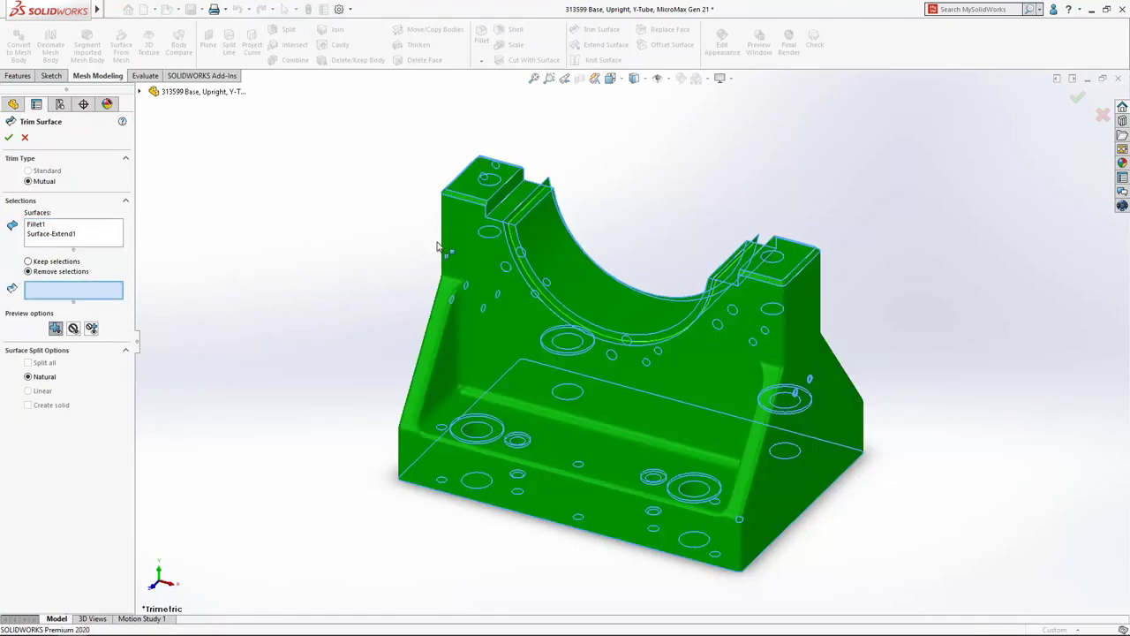
pyautogui.click(540, 218)
pyautogui.click(535, 199)
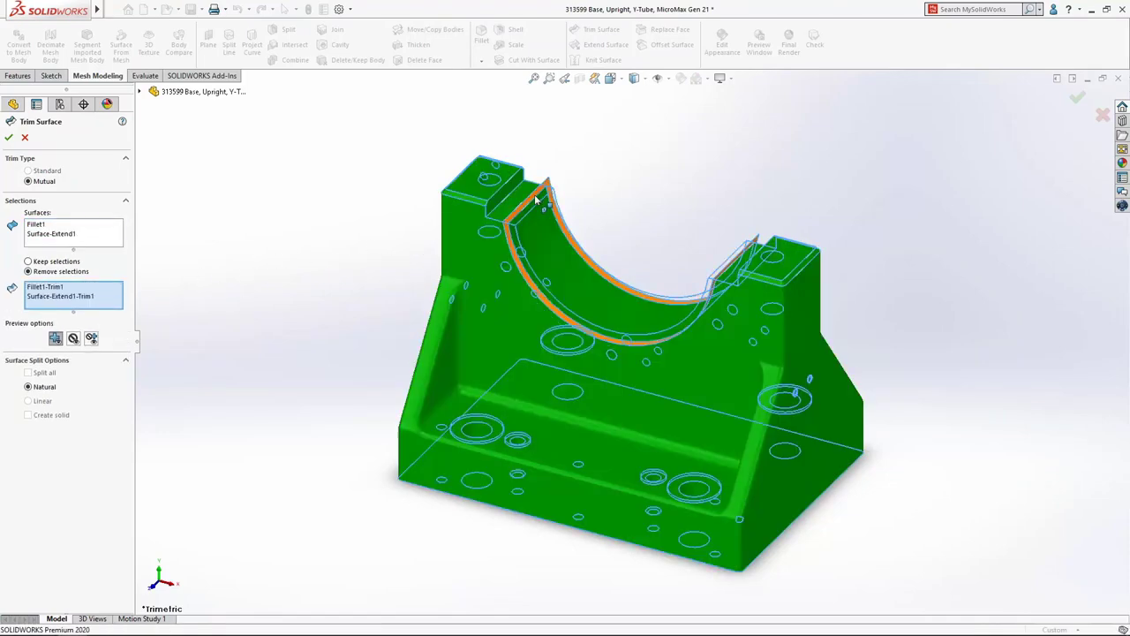
pyautogui.rightClick(545, 209)
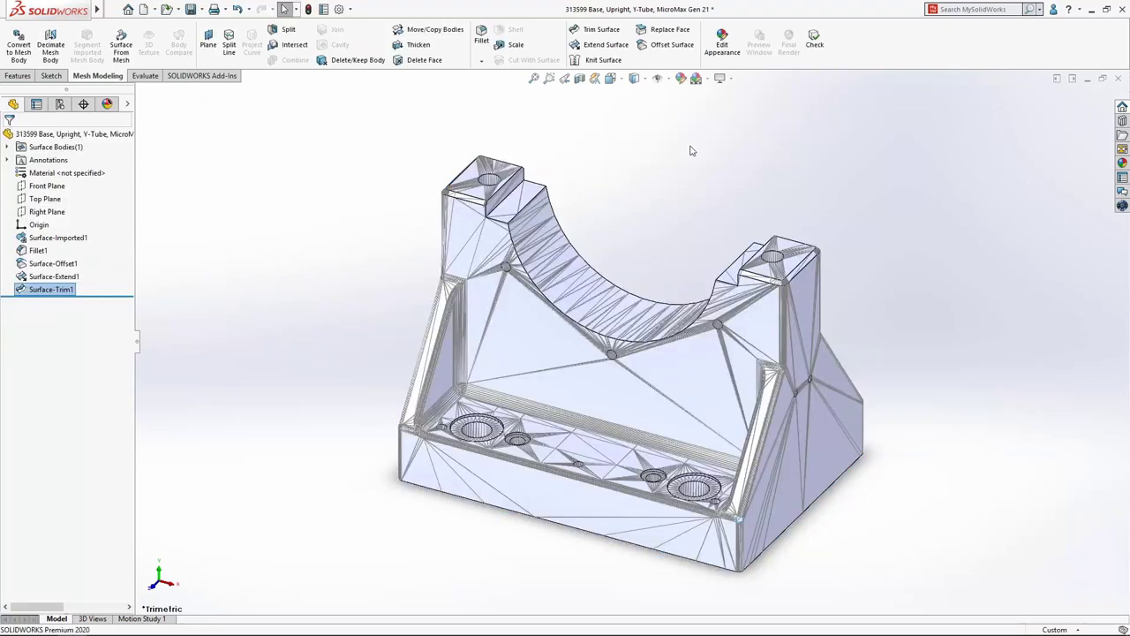
# Check all solids and surfaces for invalid faces, invalid edges and open surfaces, and examine the location of the listed fault.
pyautogui.click(815, 40)
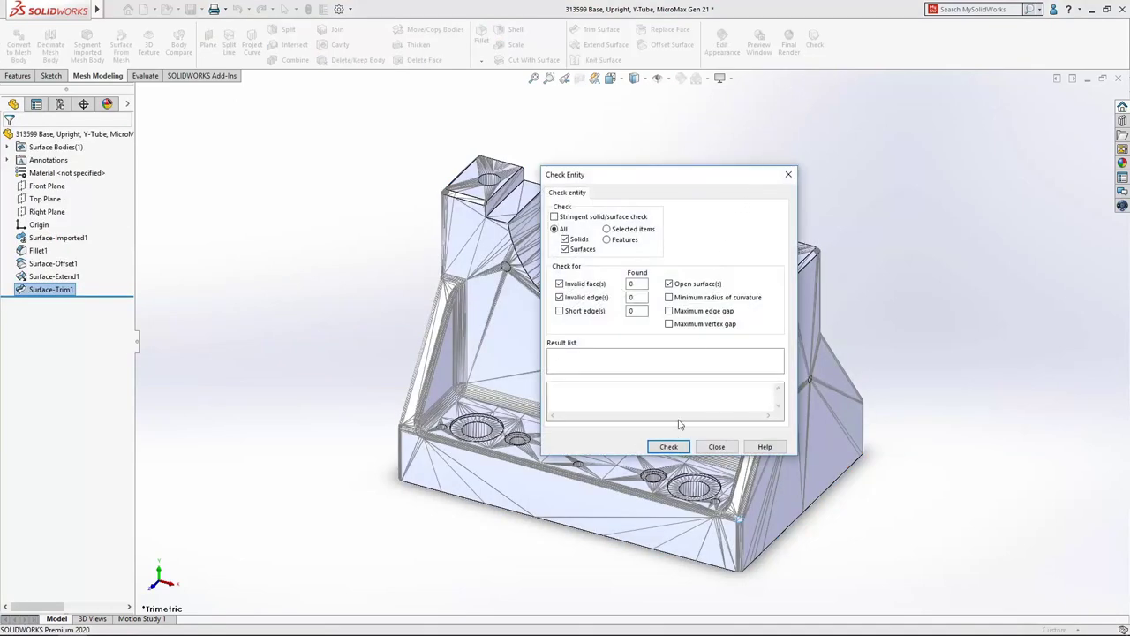
pyautogui.click(669, 446)
pyautogui.click(597, 355)
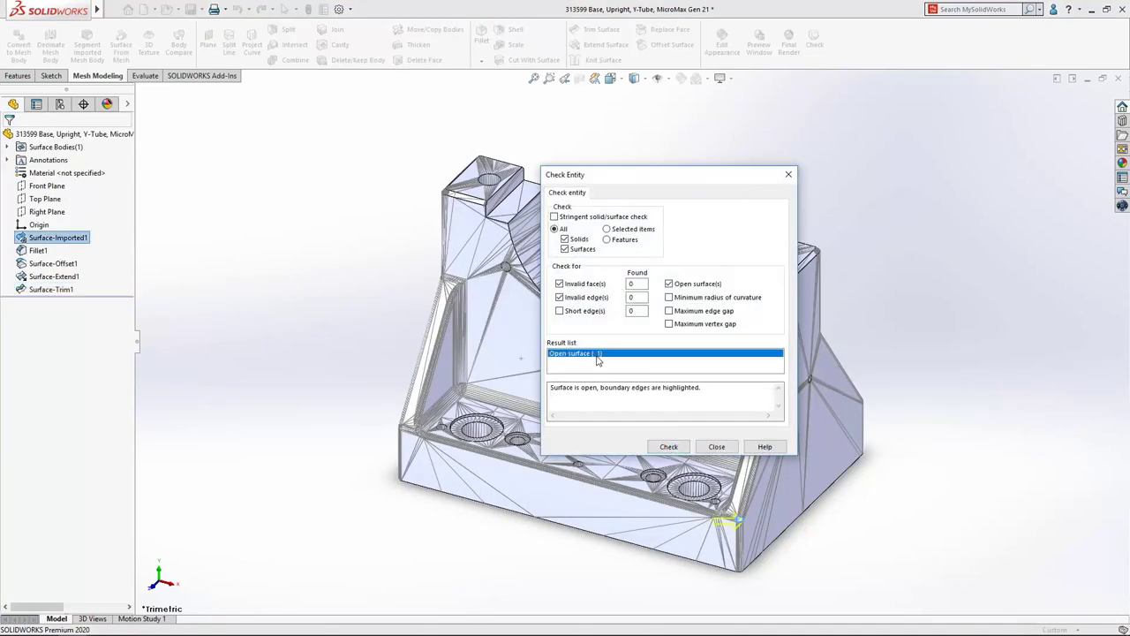
pyautogui.click(549, 77)
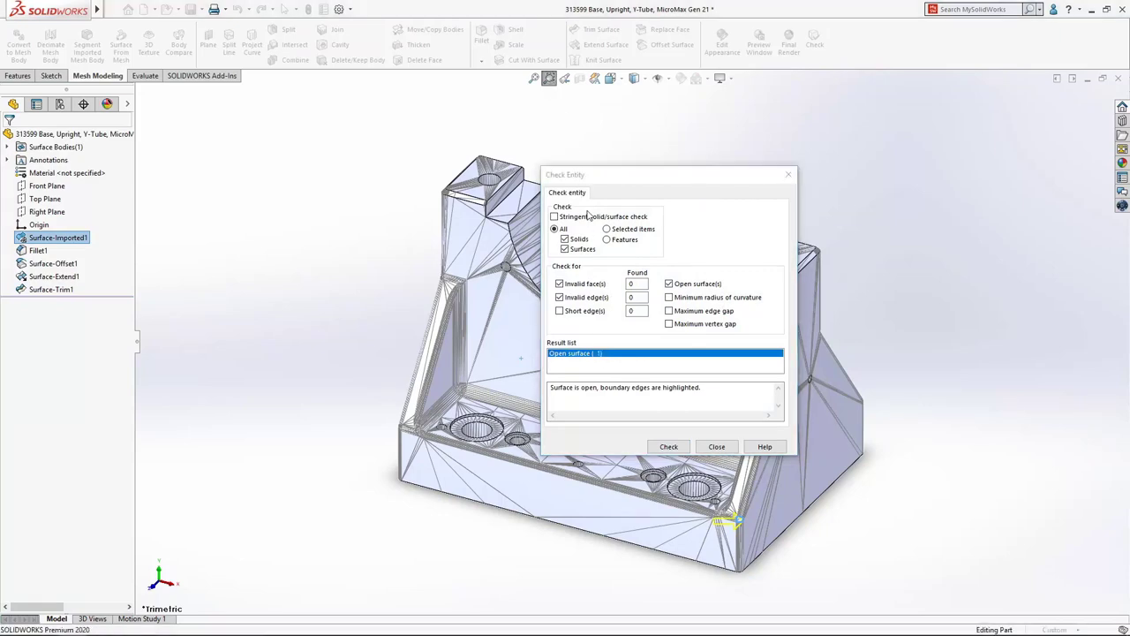
pyautogui.moveTo(624, 576); pyautogui.dragTo(944, 327)
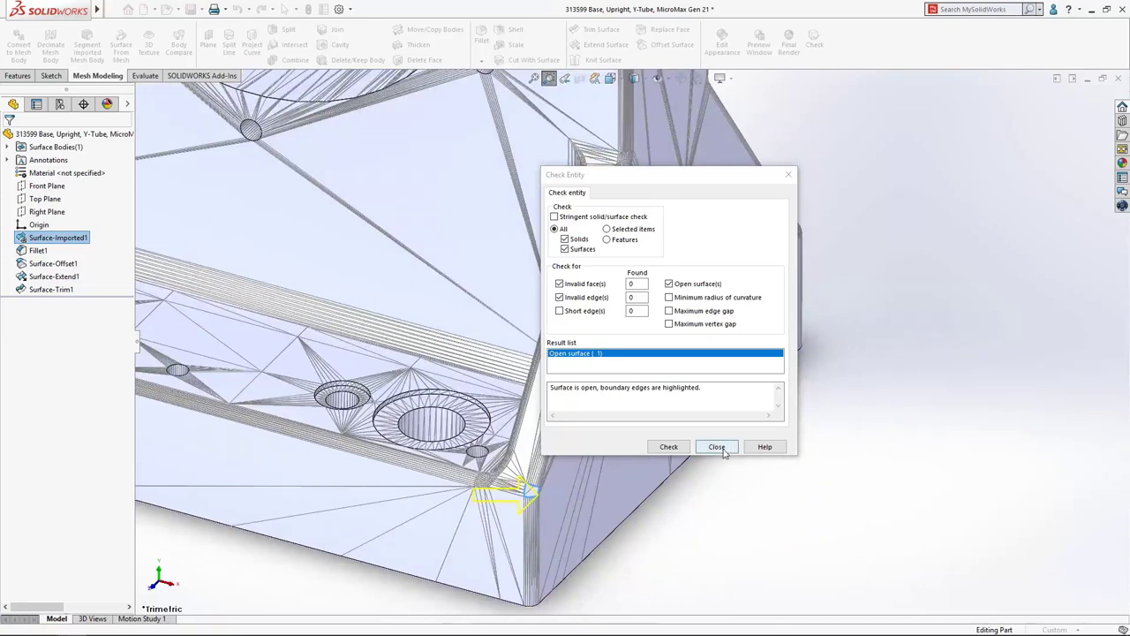
pyautogui.click(716, 446)
# Close the small opening at the upper front corner of the base with Delete Hole.
pyautogui.rightClick(540, 491)
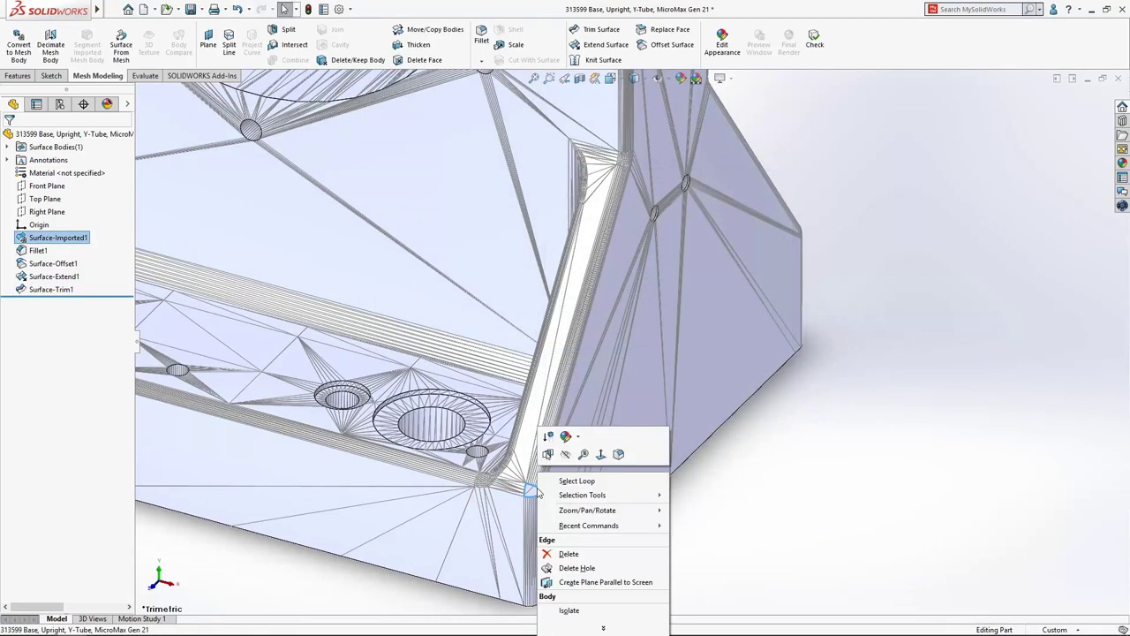
pyautogui.click(577, 568)
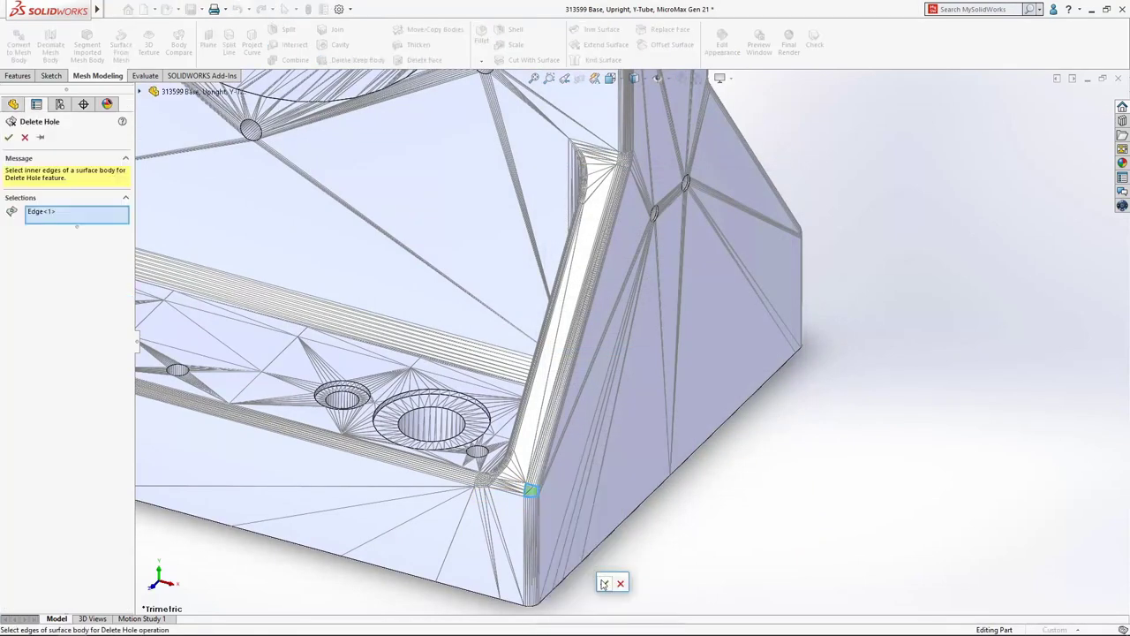
pyautogui.click(604, 583)
# Remove the two small holes from the upright's side face by deleting and filling their four faces.
pyautogui.click(421, 59)
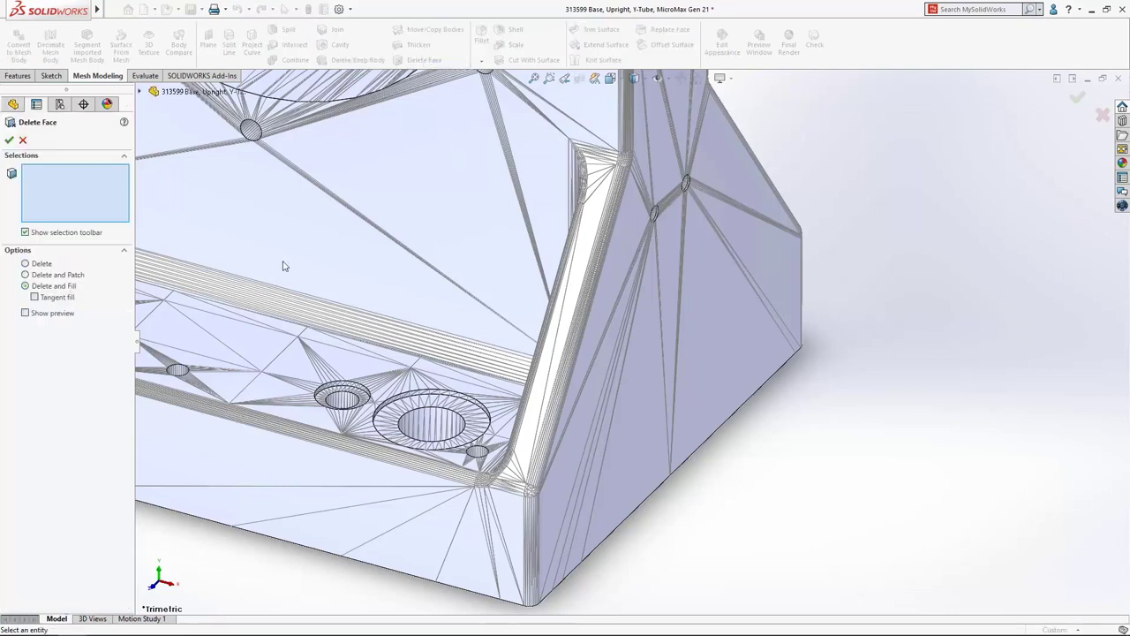
pyautogui.click(687, 184)
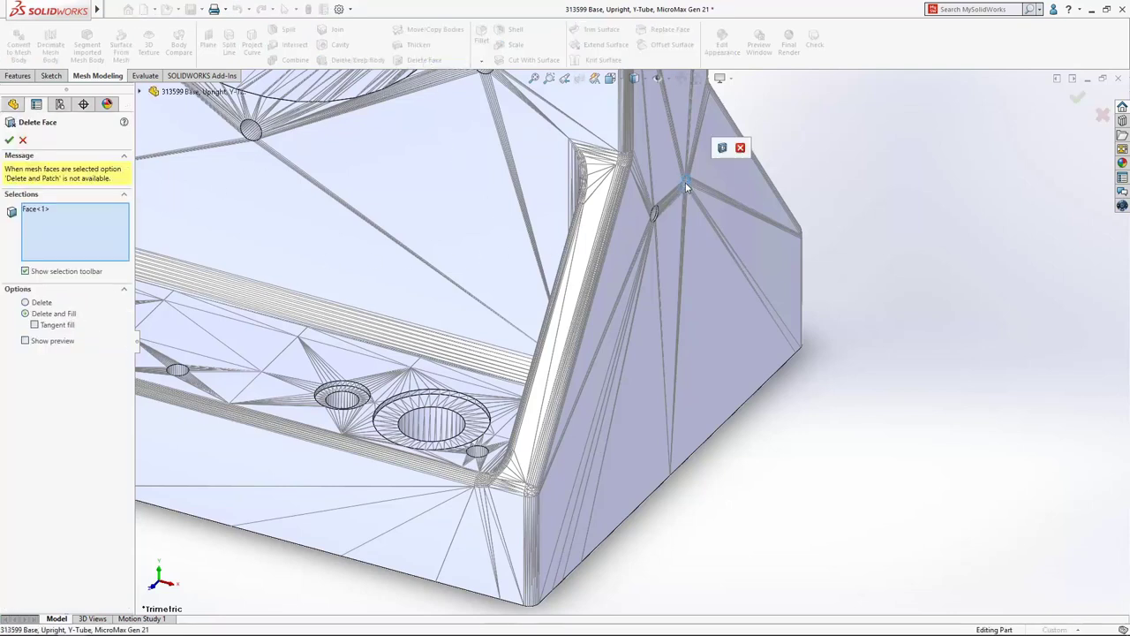
pyautogui.click(682, 185)
pyautogui.click(658, 218)
pyautogui.click(653, 219)
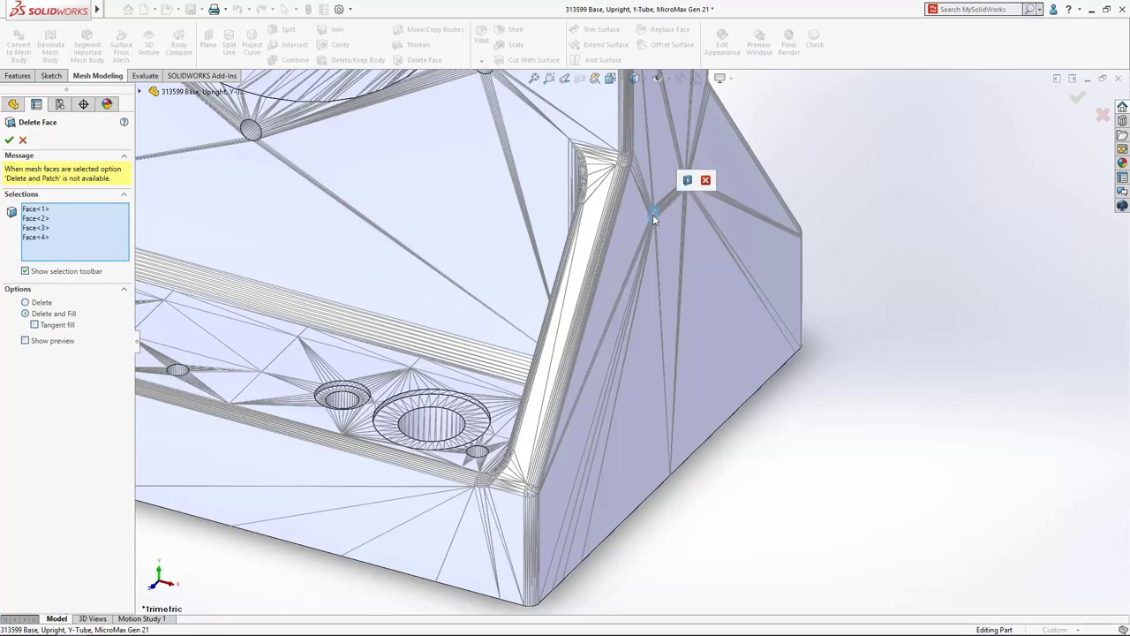
pyautogui.rightClick(664, 226)
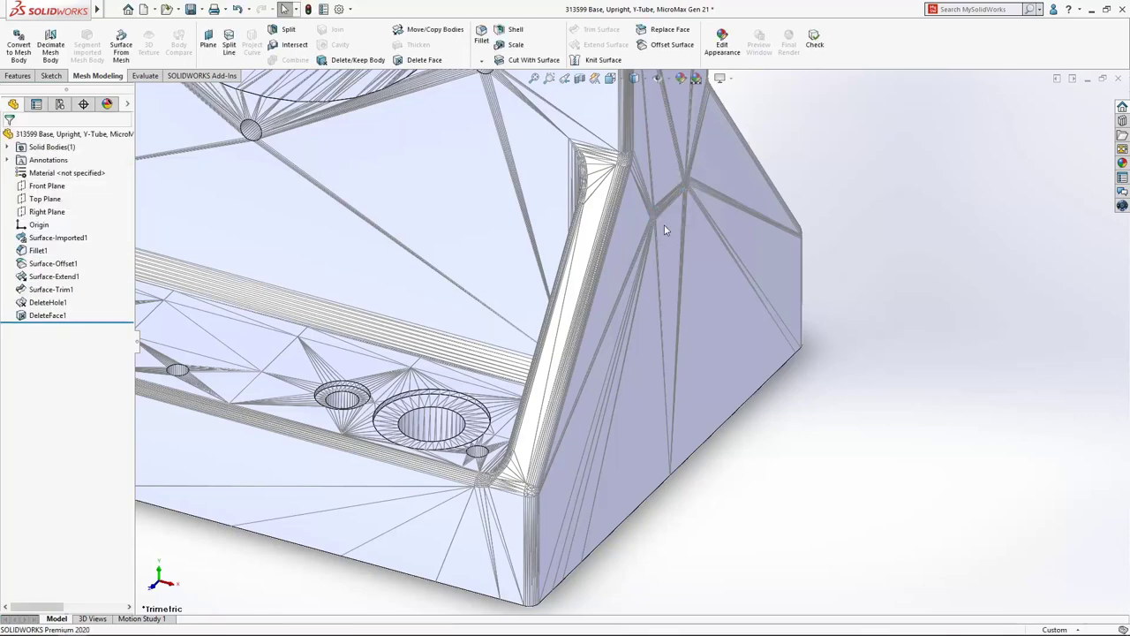
pyautogui.press('f')
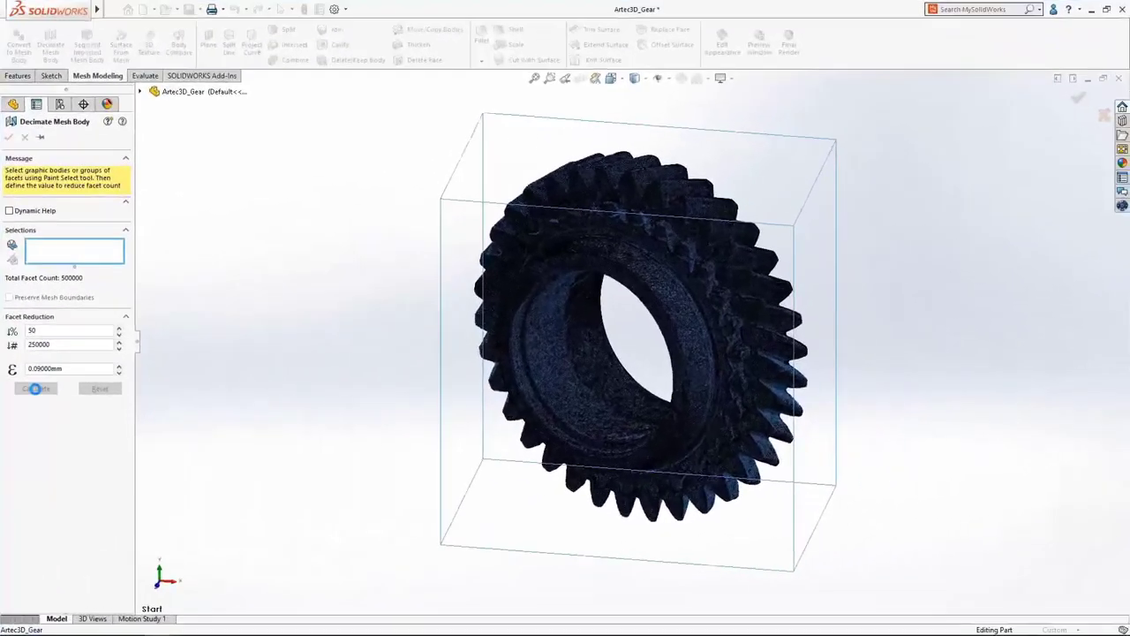
# Decimate the scanned gear mesh by 50% to 250000 facets with a 0.09 mm deviation limit.
pyautogui.click(37, 390)
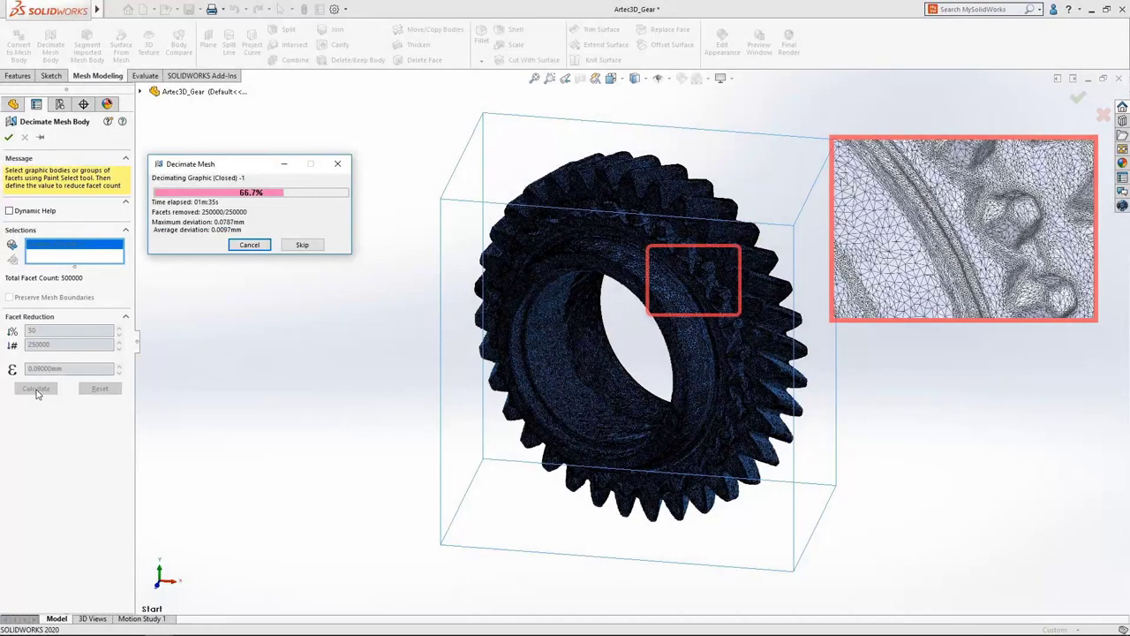
pyautogui.click(299, 246)
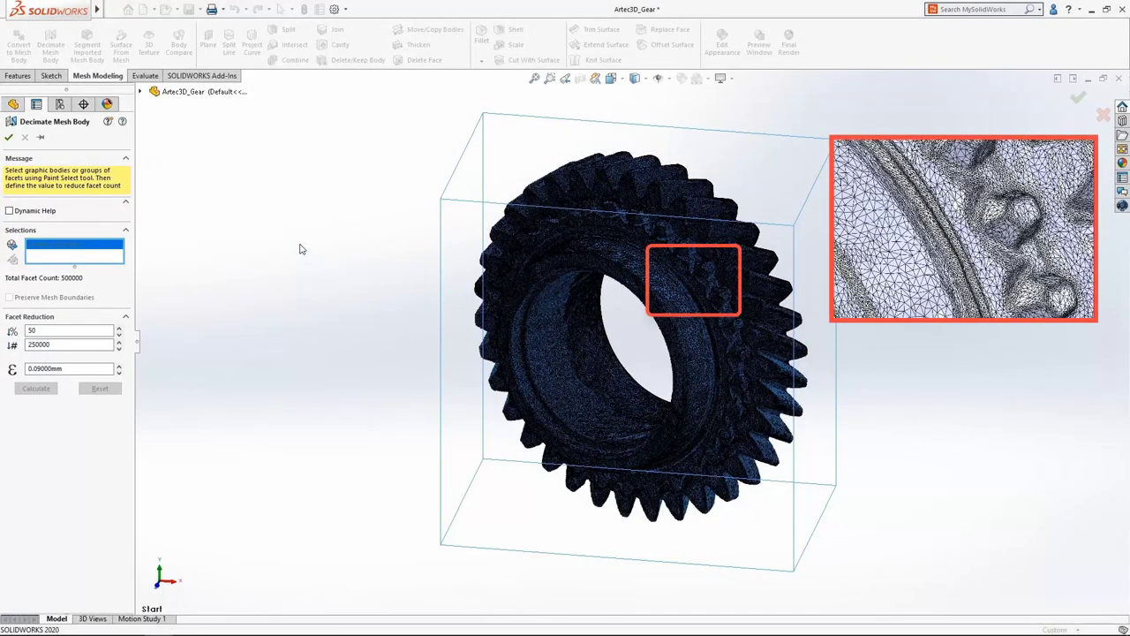
pyautogui.click(8, 137)
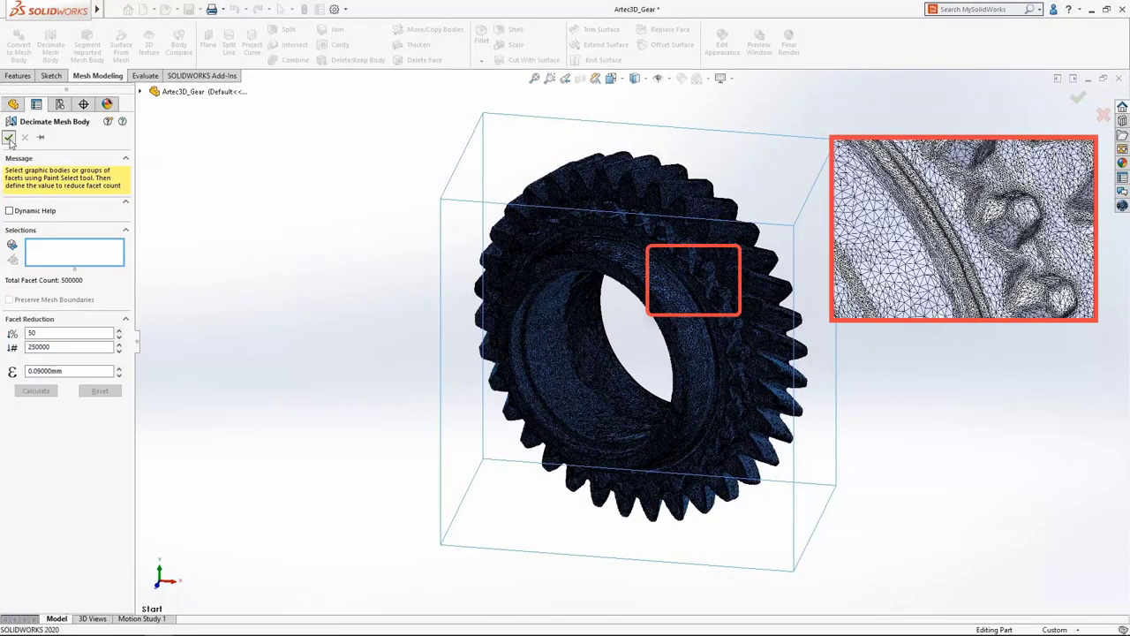
# Create a reference axis through the gear's bore from its cylindrical inner facets, using Tangent Select Facets with a 7.20 degree angle tolerance.
pyautogui.click(17, 76)
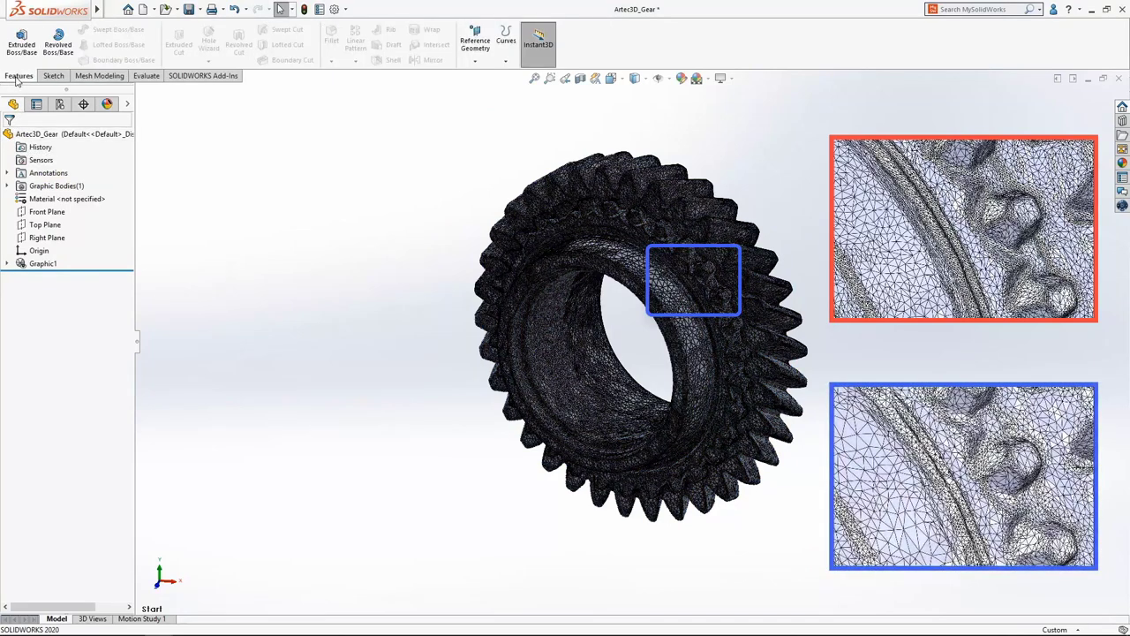
pyautogui.click(475, 60)
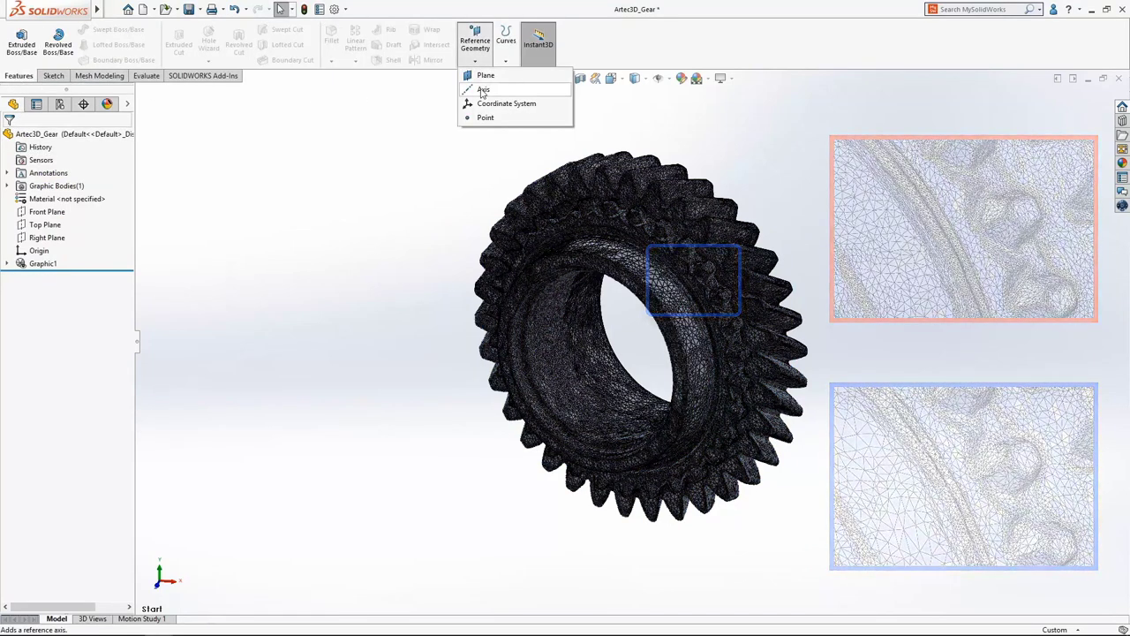
pyautogui.click(482, 90)
pyautogui.click(12, 256)
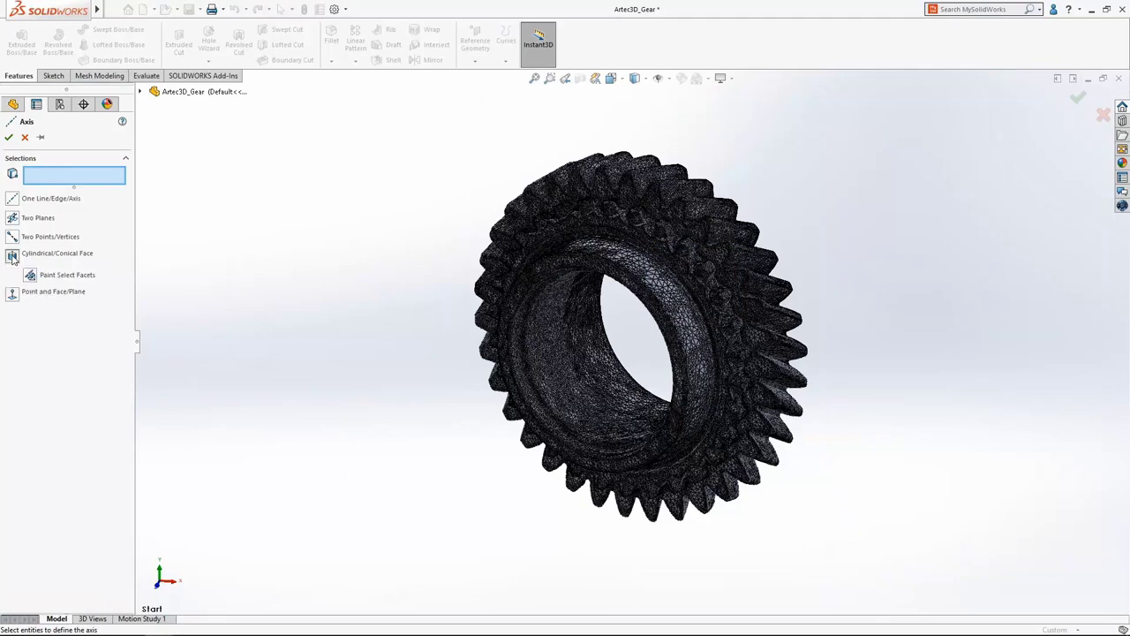
pyautogui.scroll(-10, 620, 348)
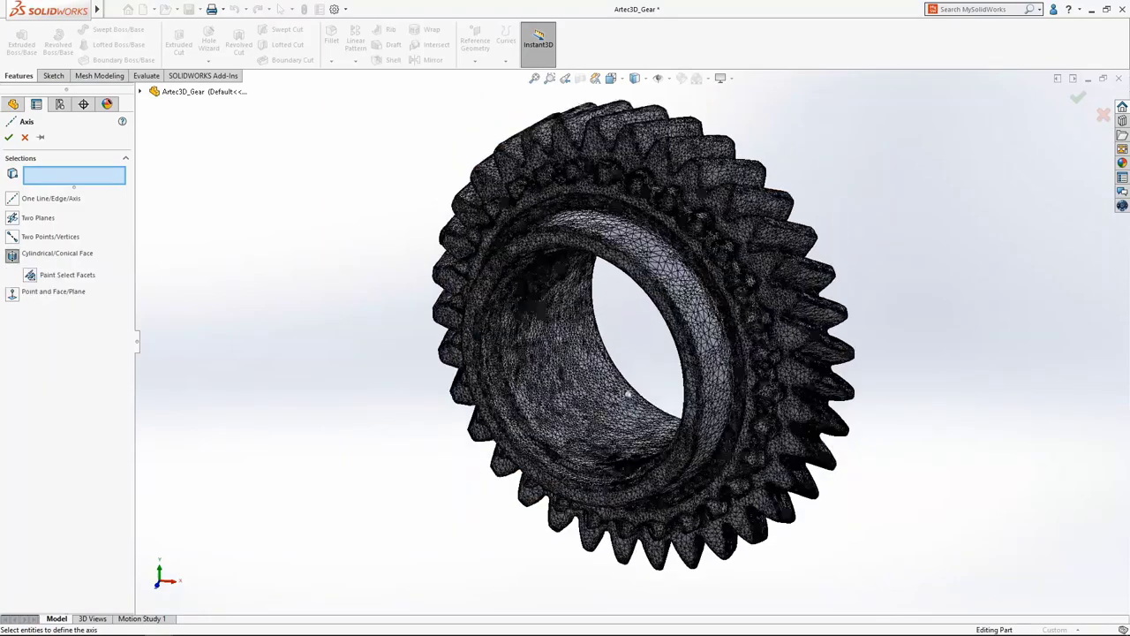
pyautogui.rightClick(543, 446)
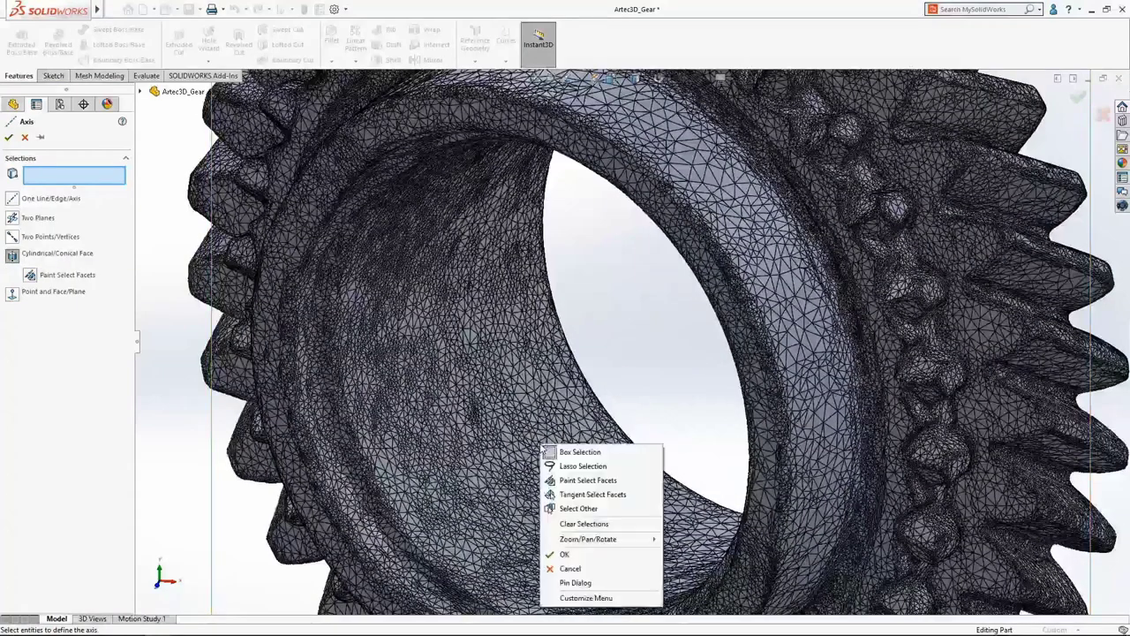
pyautogui.click(575, 495)
pyautogui.moveTo(574, 500); pyautogui.dragTo(525, 466)
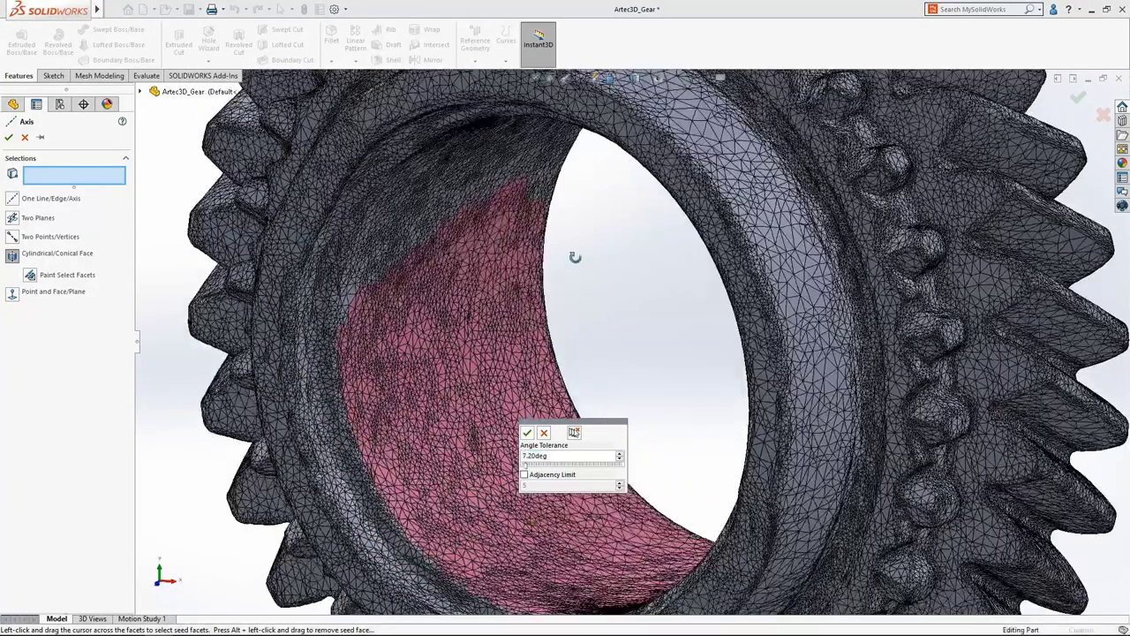
pyautogui.moveTo(575, 252); pyautogui.dragTo(795, 247, button='middle')
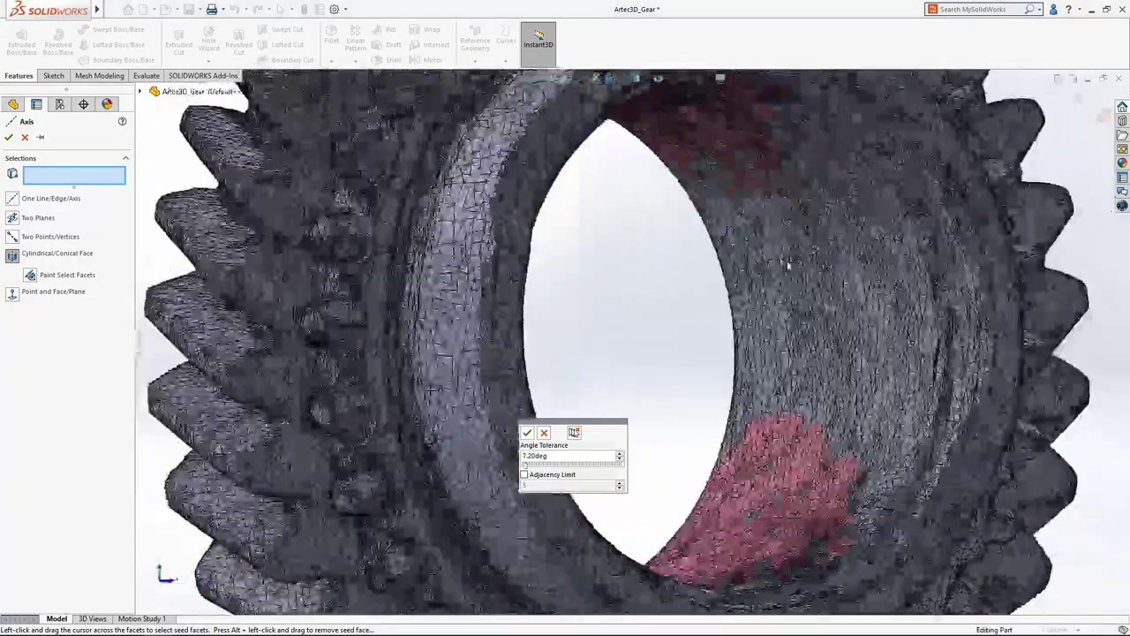
pyautogui.click(528, 432)
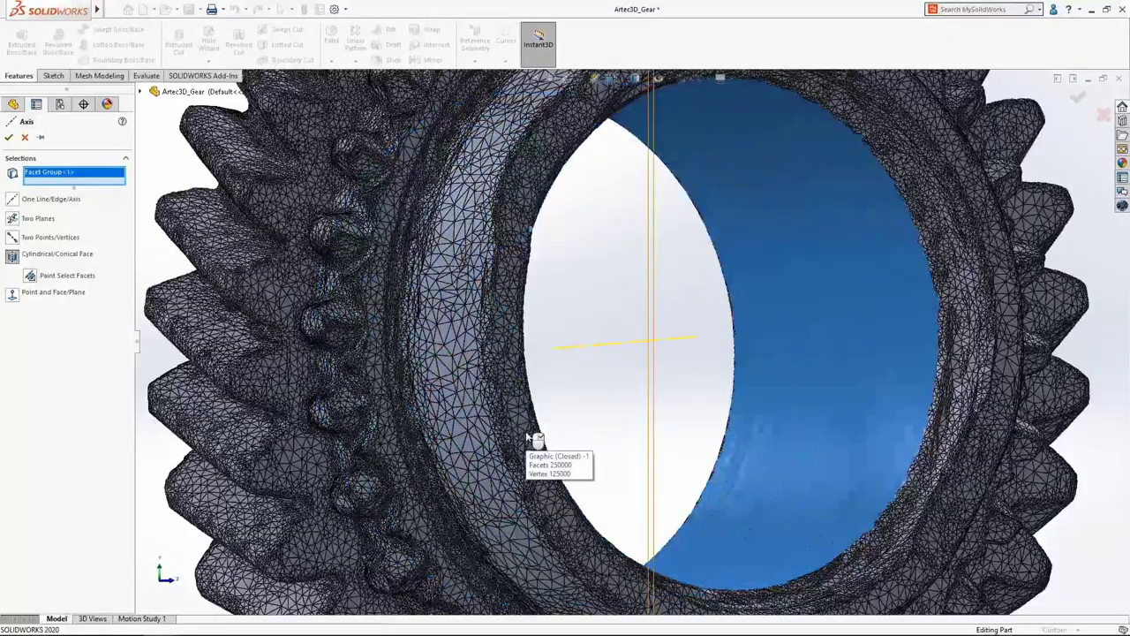
pyautogui.click(9, 136)
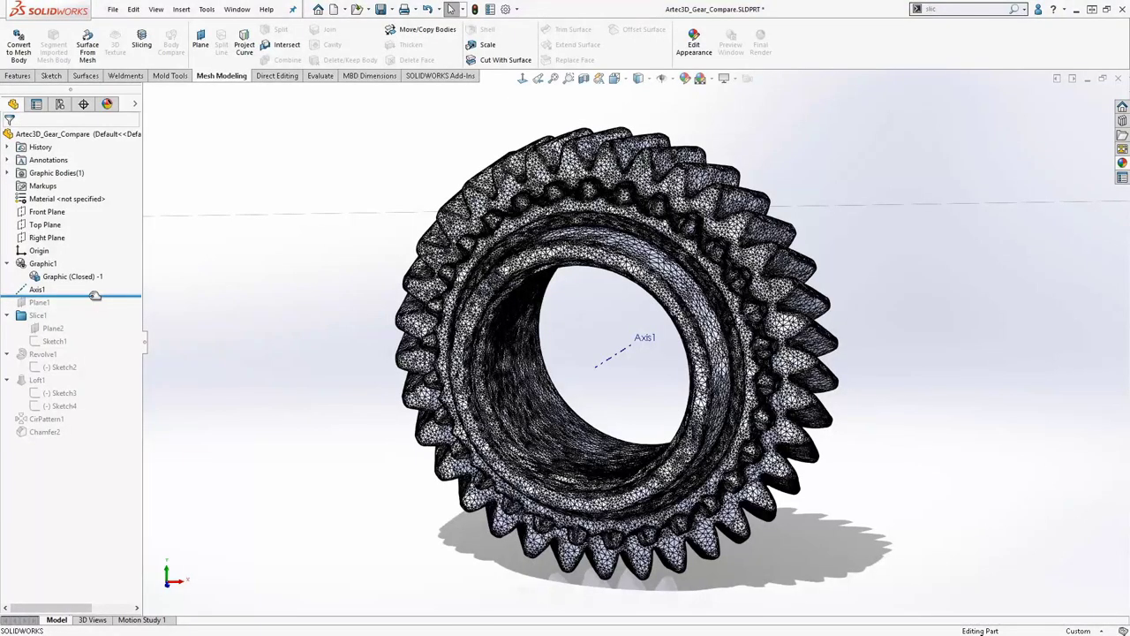
# Roll the feature history forward past Plane1 and review the references in the plane's definition without changing them.
pyautogui.moveTo(92, 298); pyautogui.dragTo(53, 309)
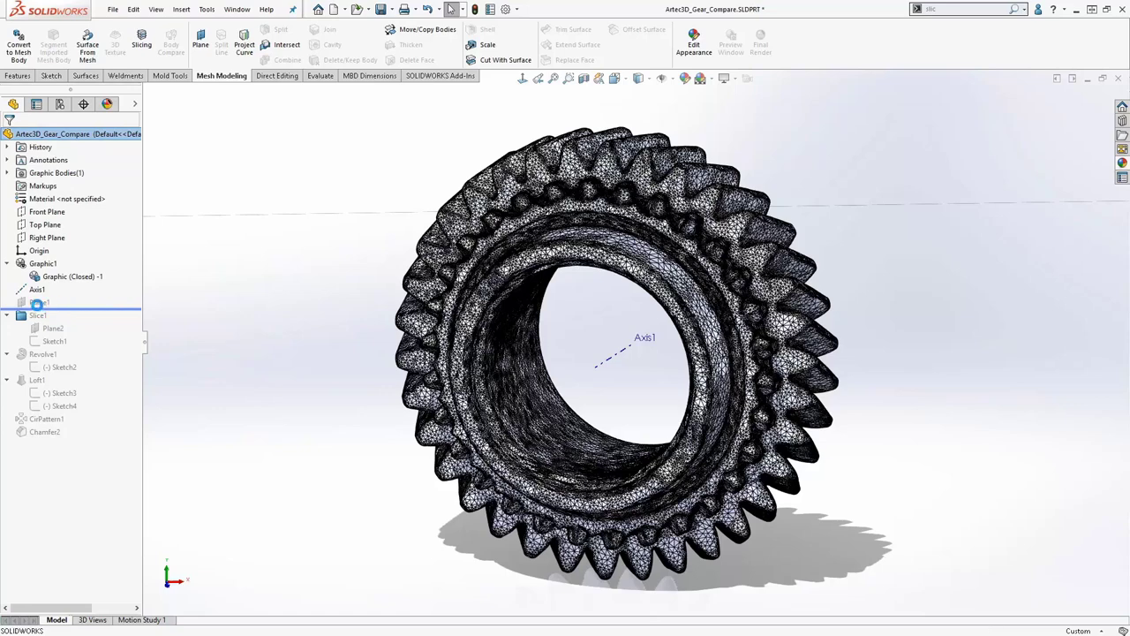
pyautogui.click(38, 302)
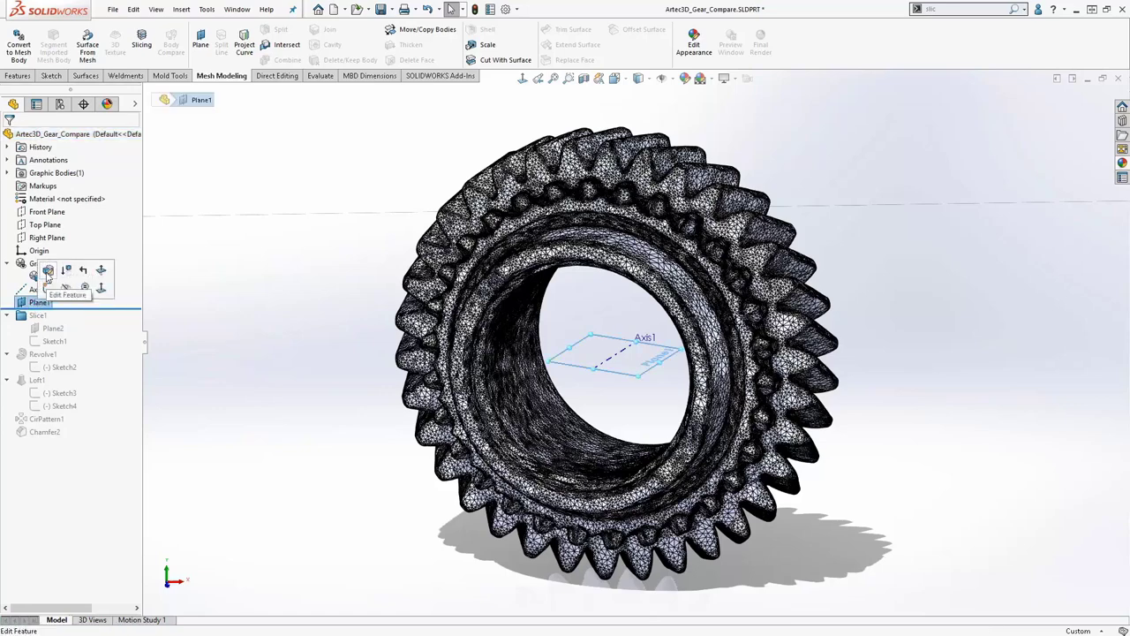
pyautogui.click(48, 268)
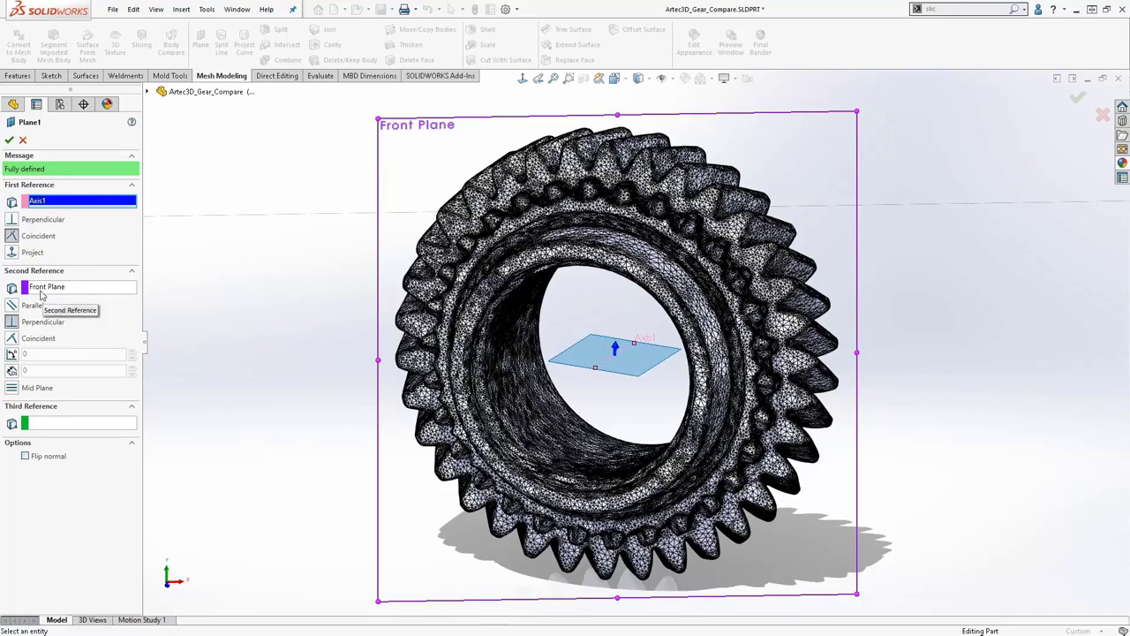
pyautogui.click(23, 141)
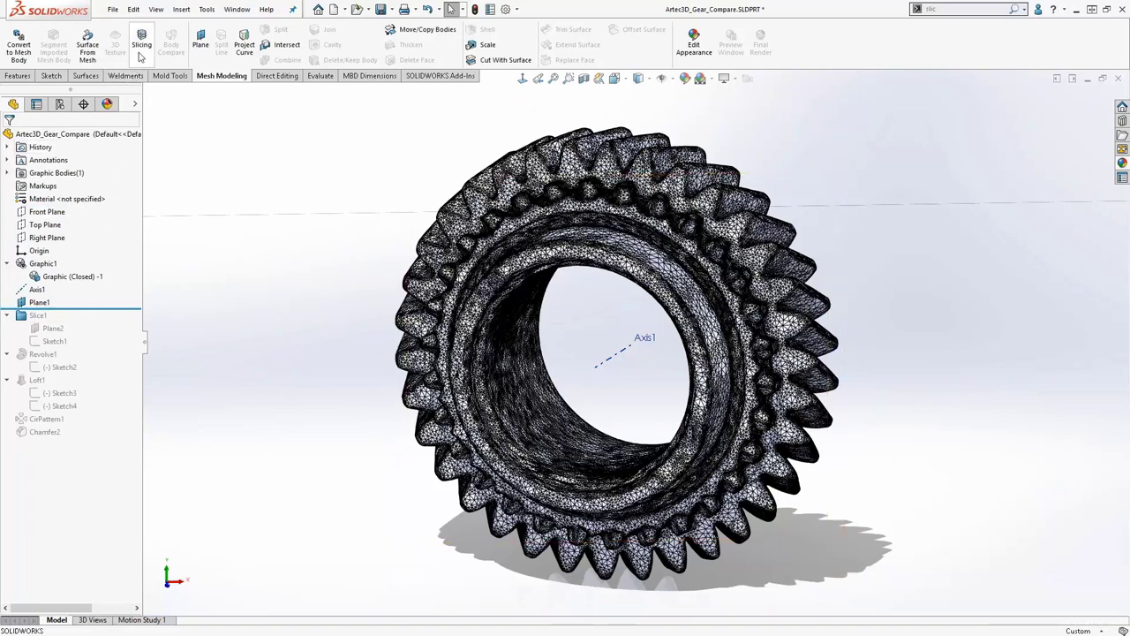
# Roll the history forward through Slice1 and Sketch2, highlighting the slice plane, the sliced section sketch and the profile sketch.
pyautogui.moveTo(101, 309); pyautogui.dragTo(101, 346)
pyautogui.click(62, 330)
pyautogui.click(54, 341)
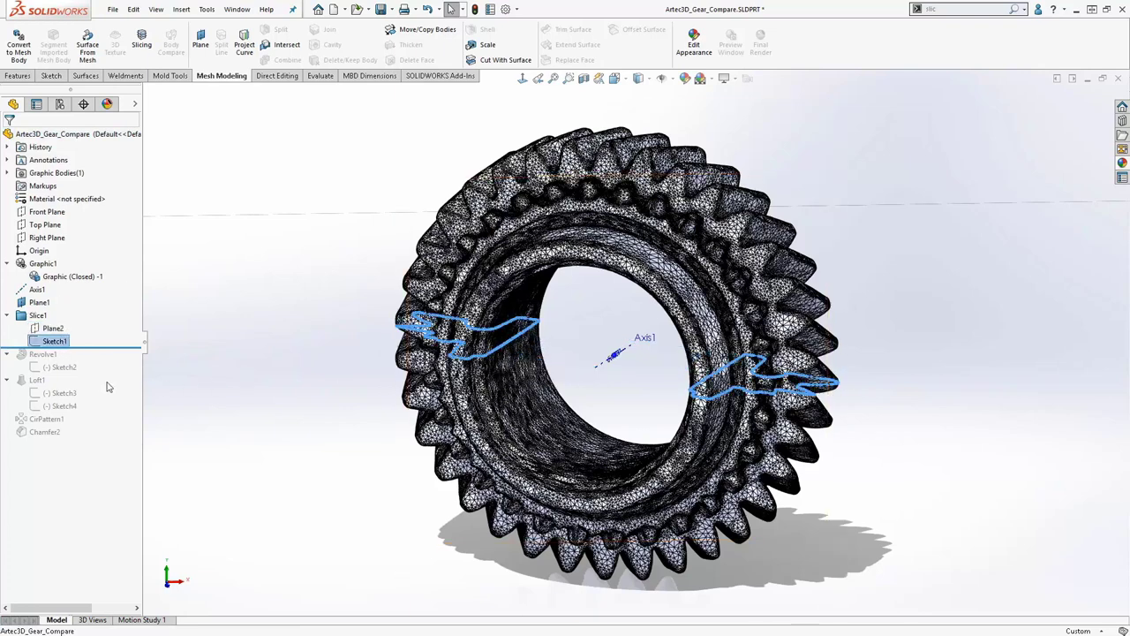
pyautogui.moveTo(97, 347); pyautogui.dragTo(86, 357)
pyautogui.click(40, 356)
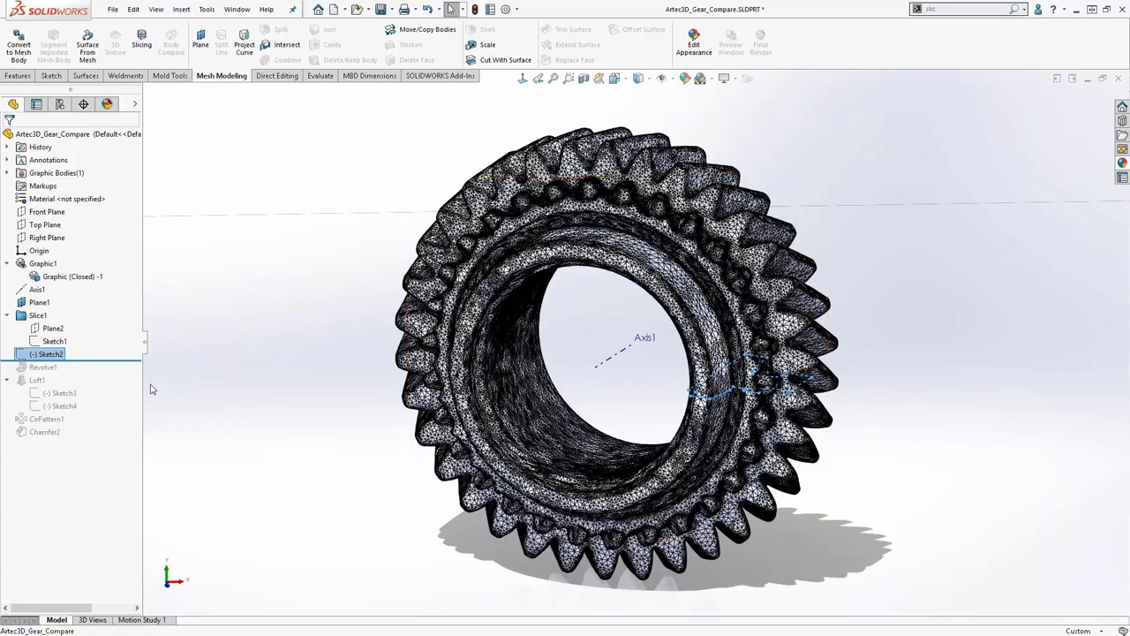
# Roll the history forward past Revolve1 and hide the graphic mesh body to show only the revolved solid.
pyautogui.moveTo(108, 360); pyautogui.dragTo(111, 382)
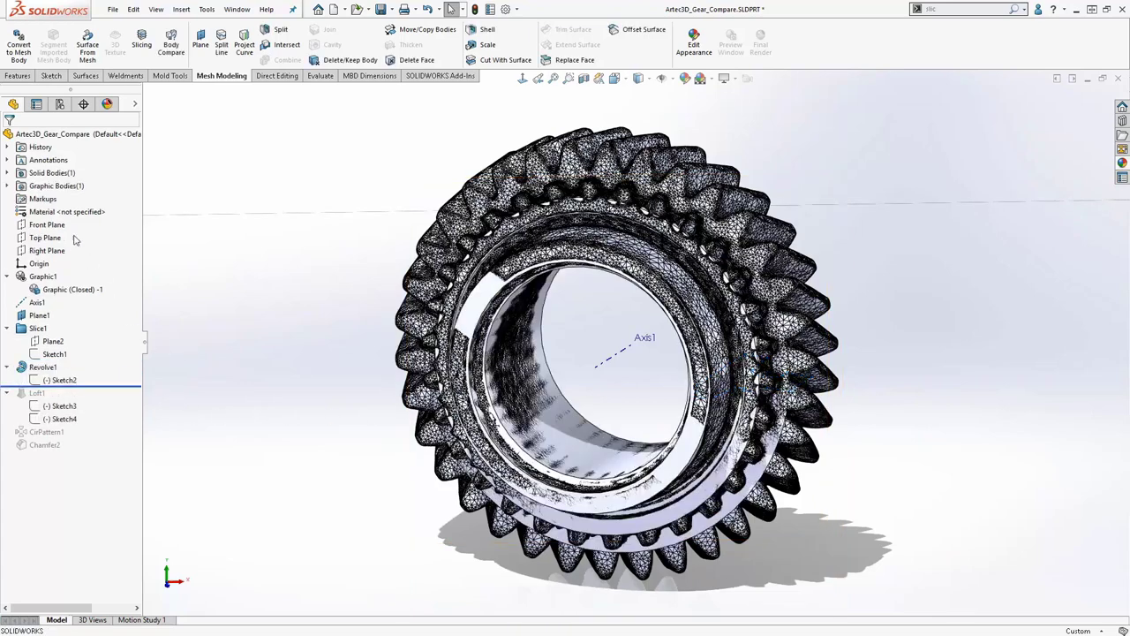
pyautogui.rightClick(75, 290)
pyautogui.click(198, 299)
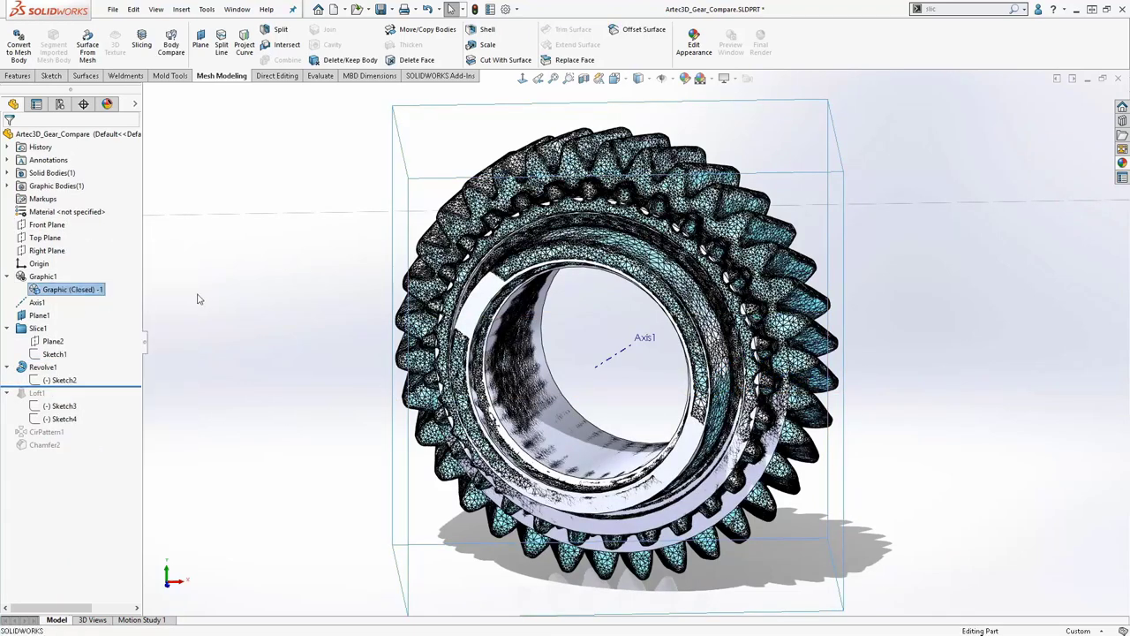
pyautogui.moveTo(560, 351)
pyautogui.mouseDown(button='middle')
pyautogui.moveTo(592, 336)
pyautogui.moveTo(556, 336)
pyautogui.mouseUp(button='middle')
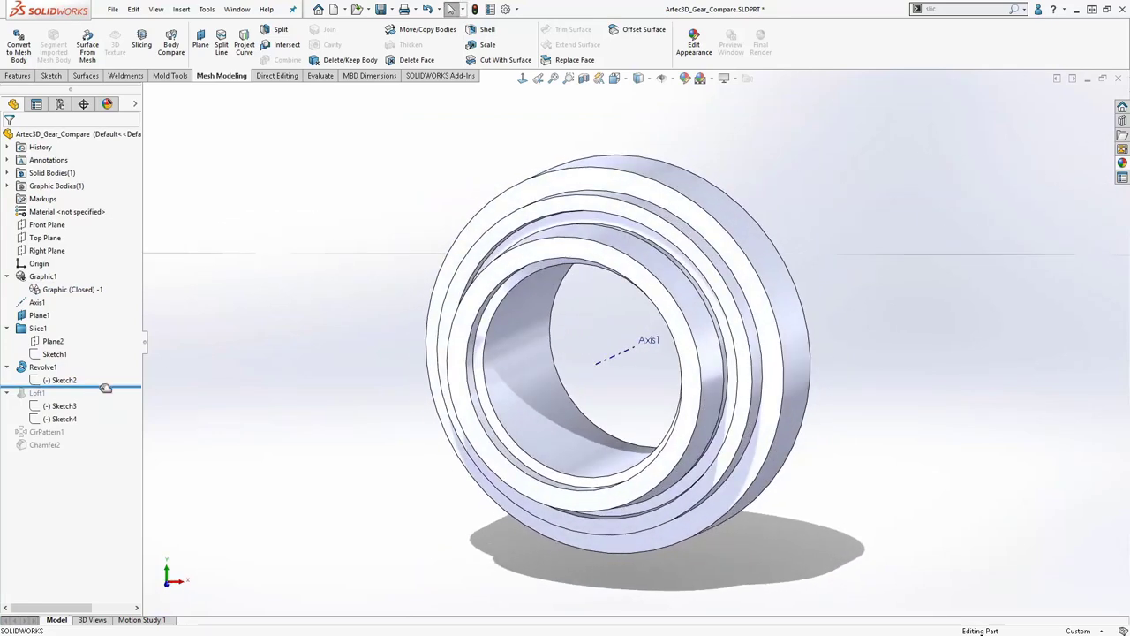
# Roll the history forward past Loft1 and examine the lofted tooth and its two profile sketches, Sketch3 and Sketch4.
pyautogui.moveTo(105, 389); pyautogui.dragTo(103, 426)
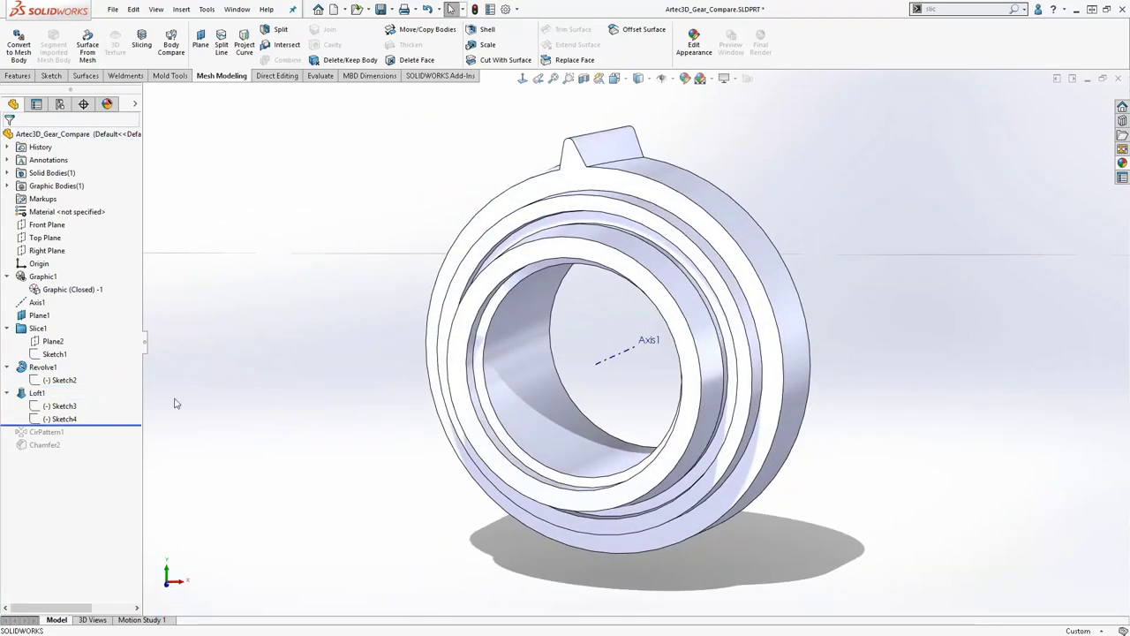
pyautogui.moveTo(586, 189)
pyautogui.mouseDown(button='middle')
pyautogui.moveTo(586, 202)
pyautogui.moveTo(562, 201)
pyautogui.moveTo(574, 200)
pyautogui.mouseUp(button='middle')
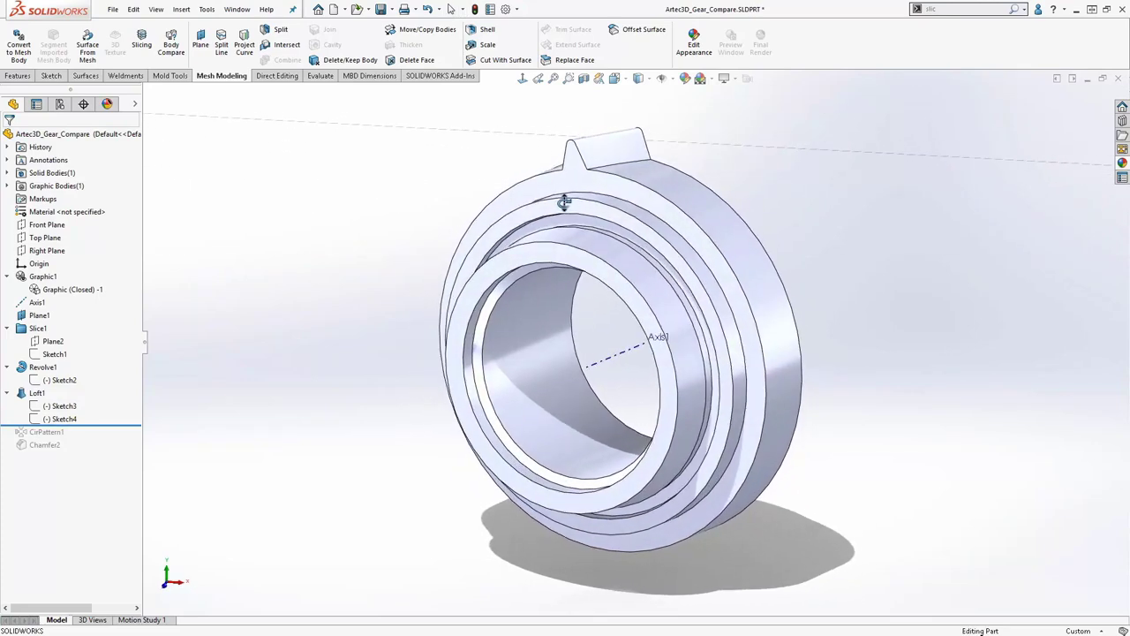
pyautogui.click(46, 408)
pyautogui.click(53, 421)
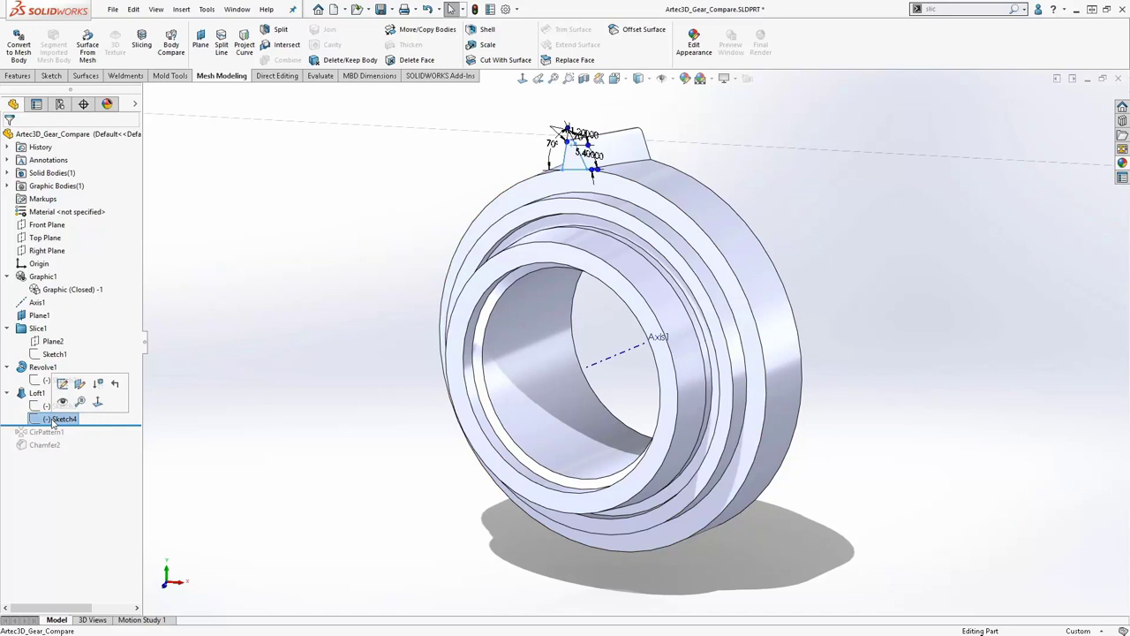
pyautogui.click(160, 424)
# Roll the history forward past CirPattern1 and Chamfer2, inspect the chamfer on the inner ring, and return to the Start view.
pyautogui.moveTo(120, 426)
pyautogui.mouseDown()
pyautogui.moveTo(118, 436)
pyautogui.moveTo(78, 434)
pyautogui.moveTo(80, 451)
pyautogui.mouseUp()
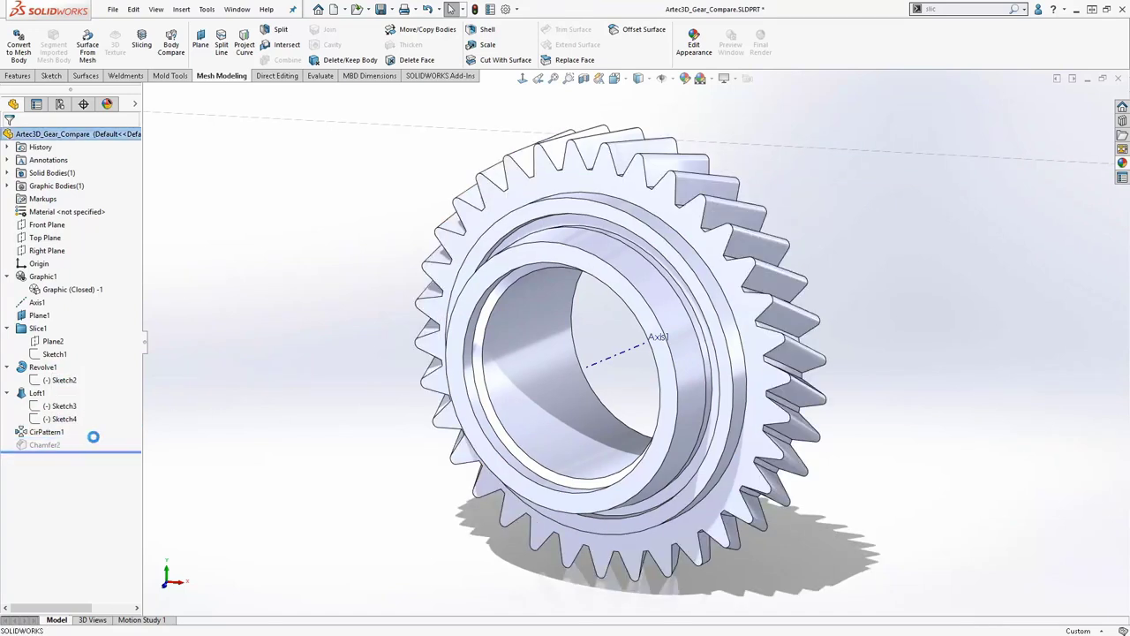
pyautogui.moveTo(605, 341); pyautogui.dragTo(404, 337, button='middle')
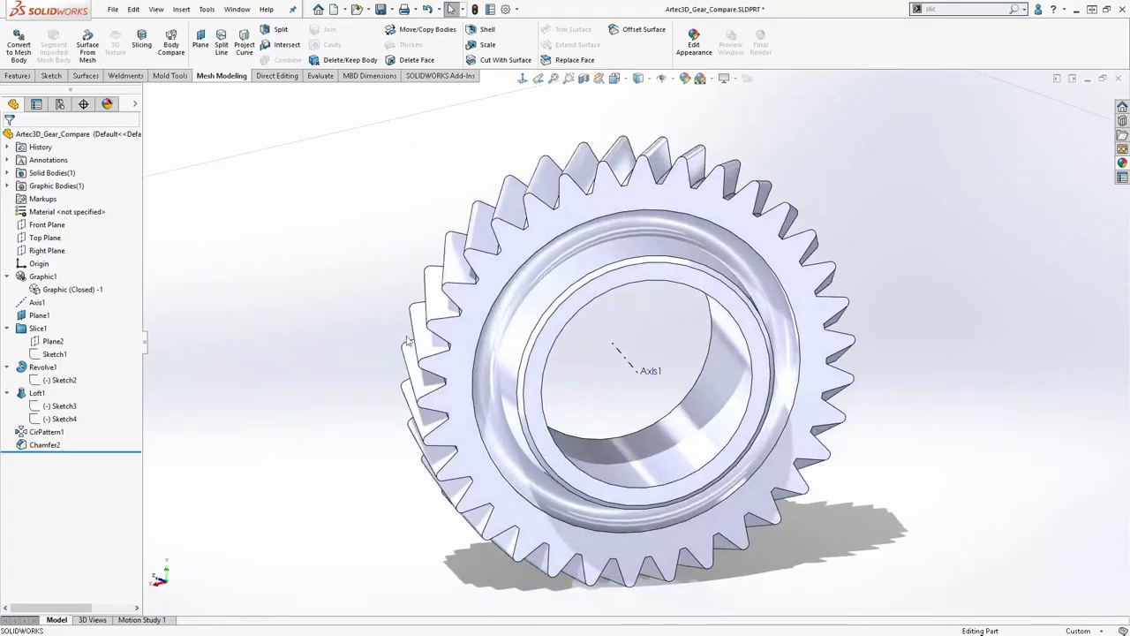
pyautogui.click(572, 297)
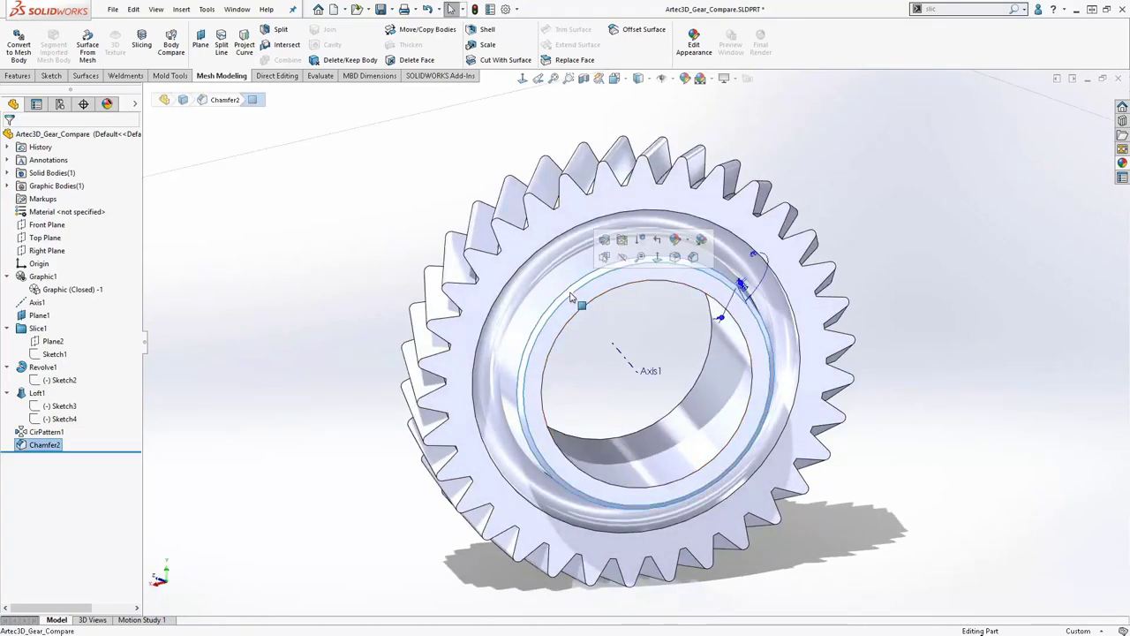
pyautogui.click(369, 285)
pyautogui.press('space')
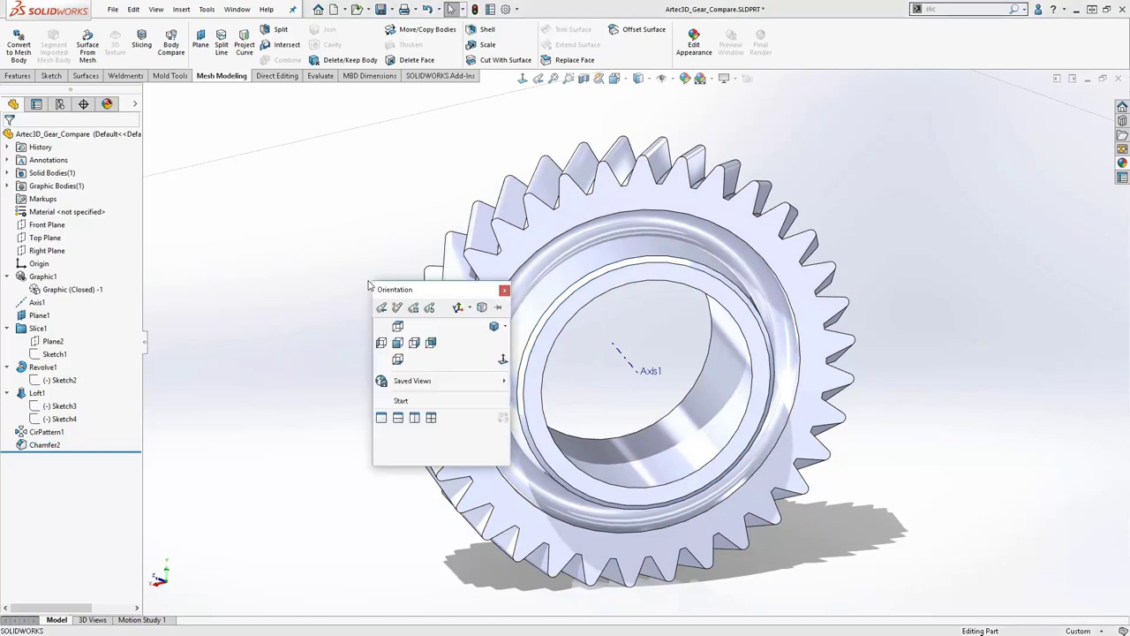
pyautogui.click(396, 347)
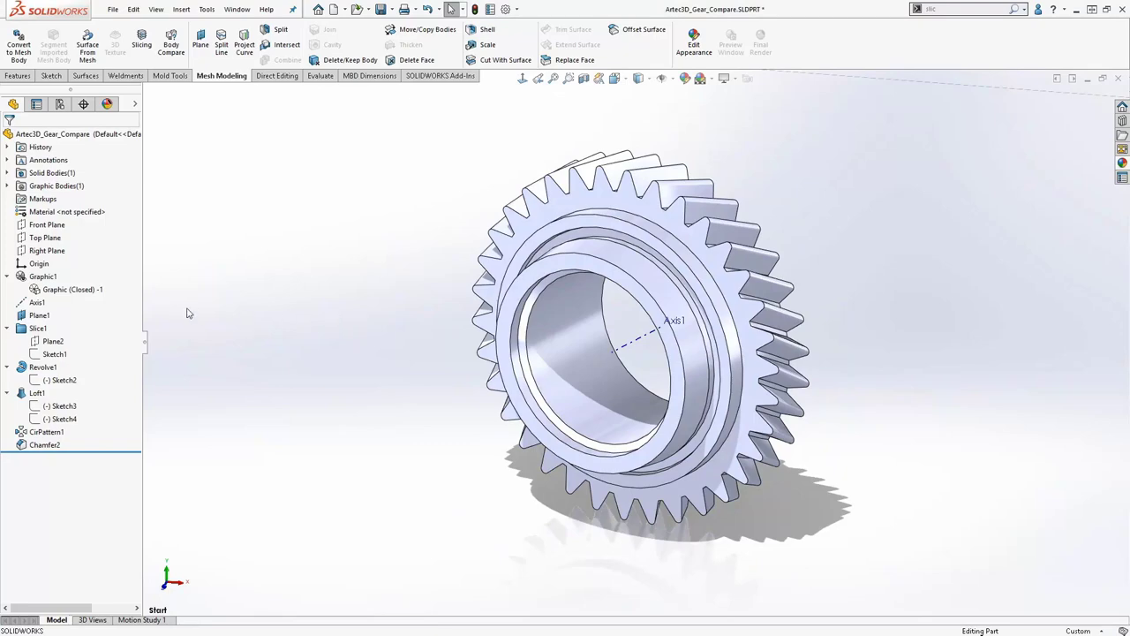
# Show the hidden graphic mesh body over the finished solid gear.
pyautogui.rightClick(55, 291)
pyautogui.click(101, 252)
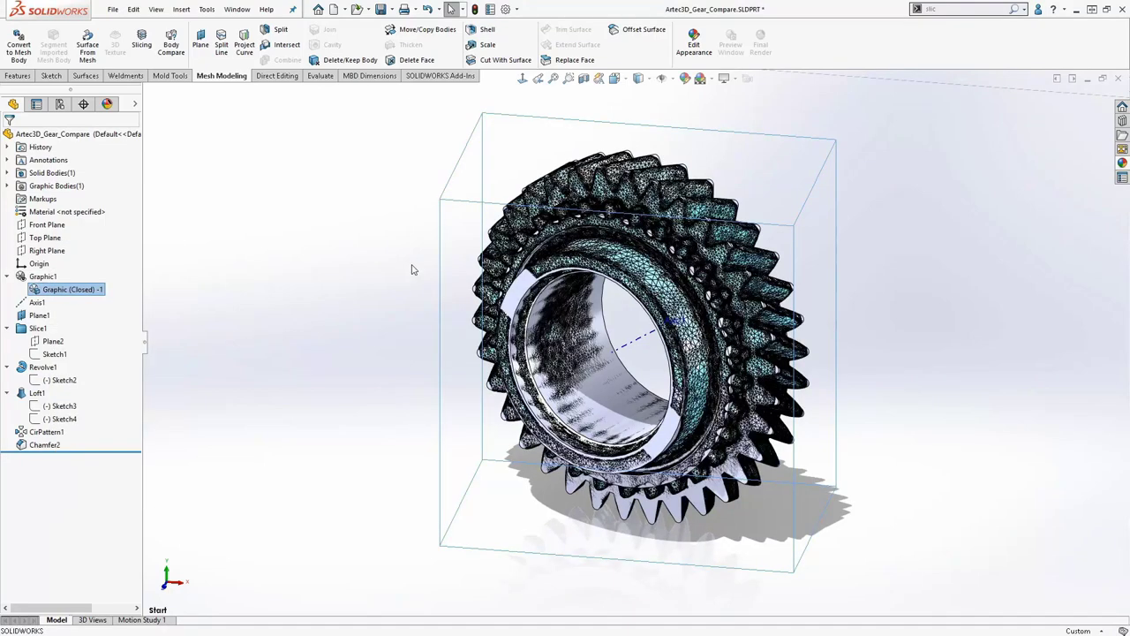
pyautogui.hotkey('ctrl', '1')
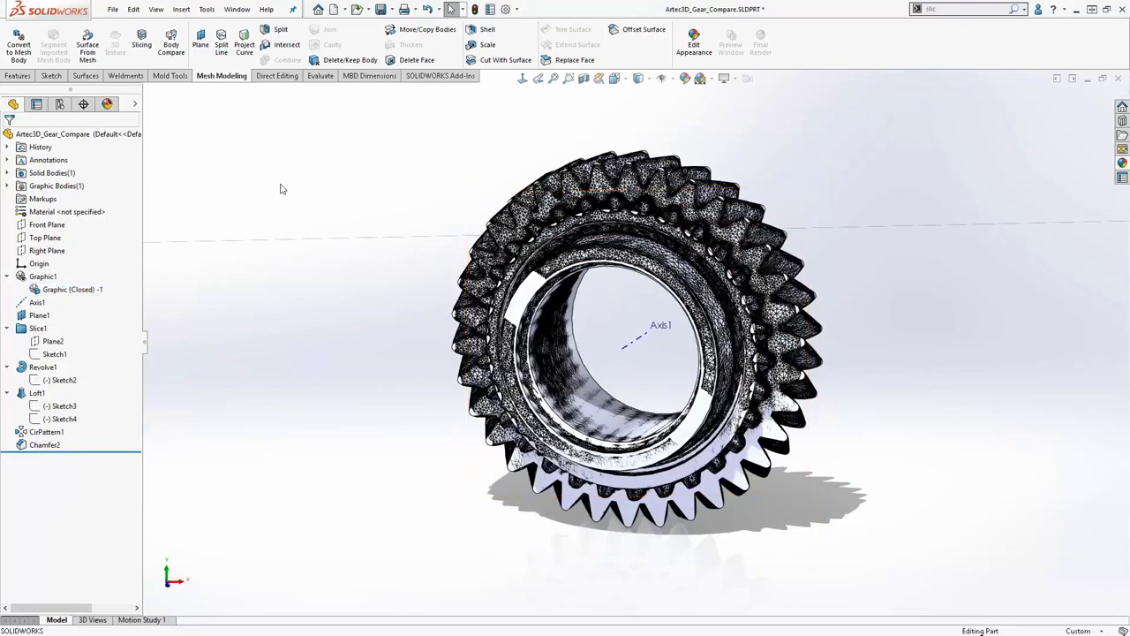
# Run Body Compare with the Chamfer2 solid as the source body and the Graphic (Closed) -1 mesh as the compare body.
pyautogui.click(171, 43)
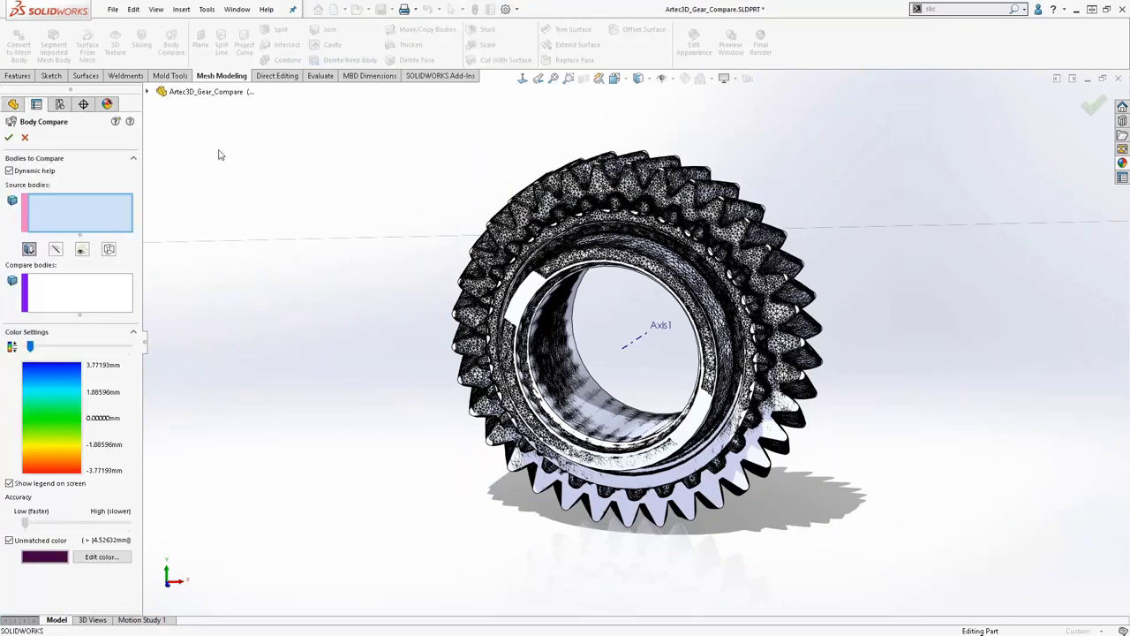
pyautogui.click(535, 314)
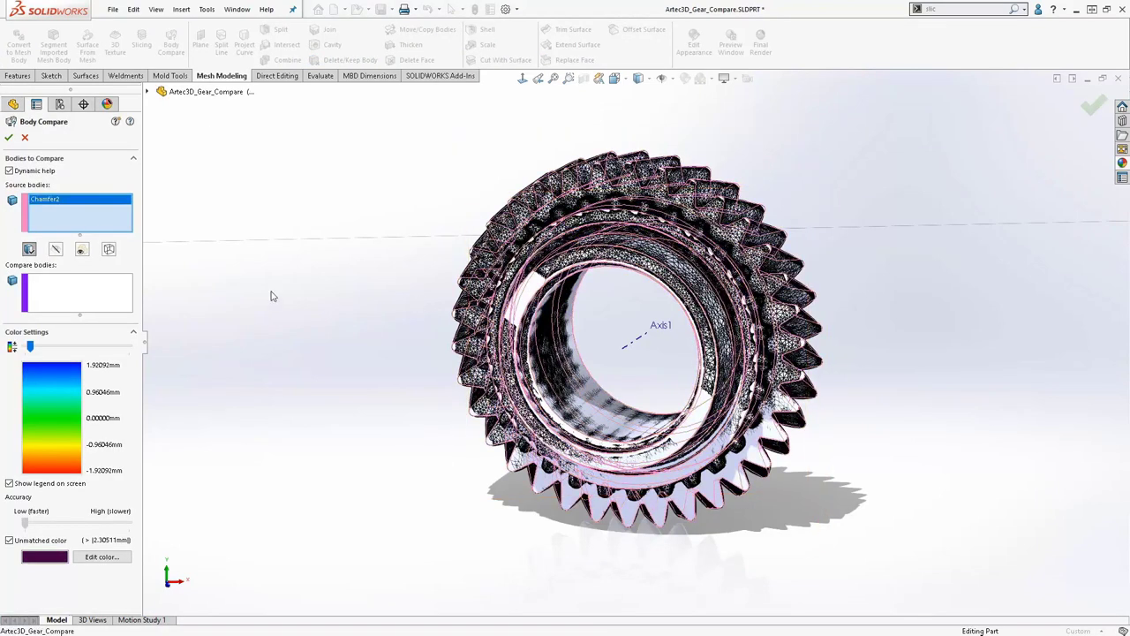
pyautogui.click(58, 301)
pyautogui.click(527, 228)
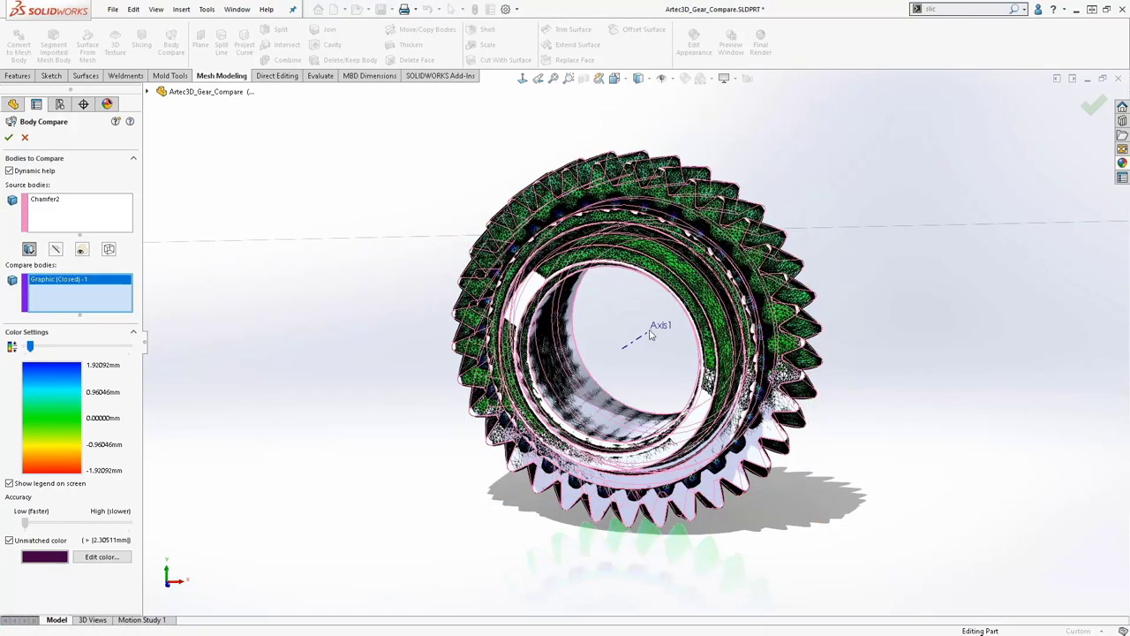
# Cycle the source body's display through hidden, transparent and wireframe in Body Compare, and leave it hidden.
pyautogui.moveTo(651, 334)
pyautogui.mouseDown(button='middle')
pyautogui.moveTo(623, 328)
pyautogui.moveTo(640, 332)
pyautogui.mouseUp(button='middle')
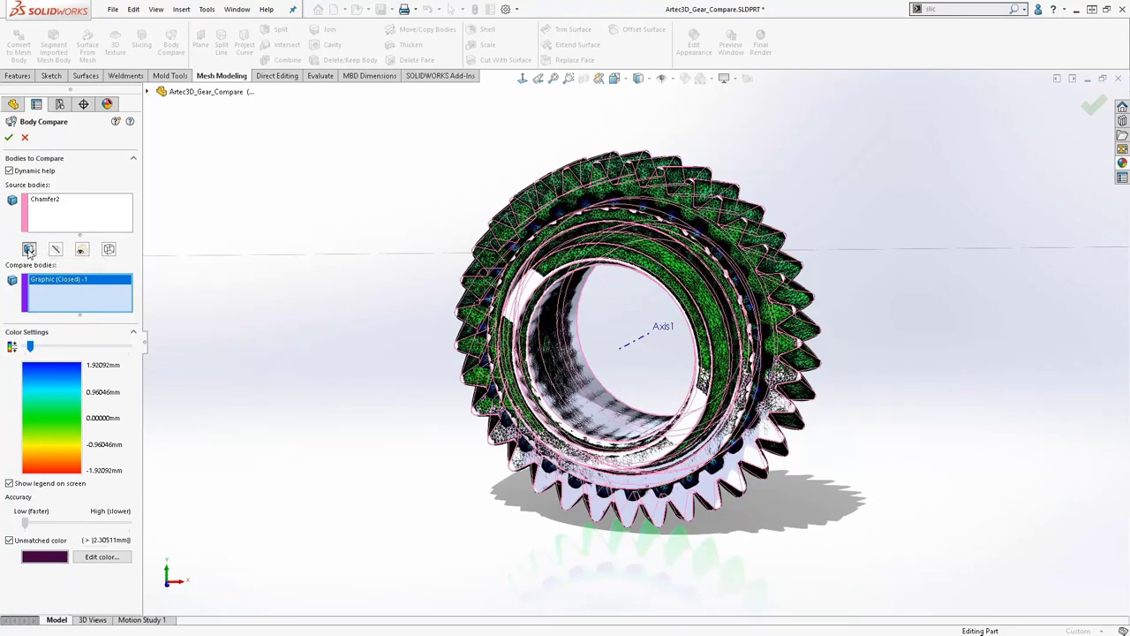
pyautogui.click(56, 251)
pyautogui.click(82, 251)
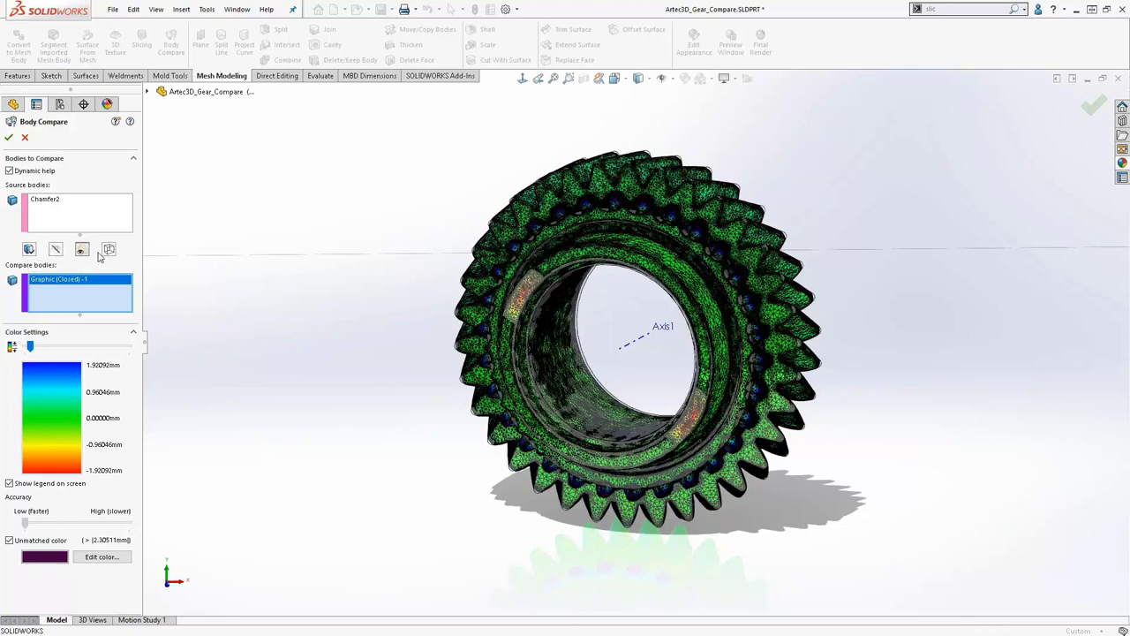
pyautogui.click(108, 251)
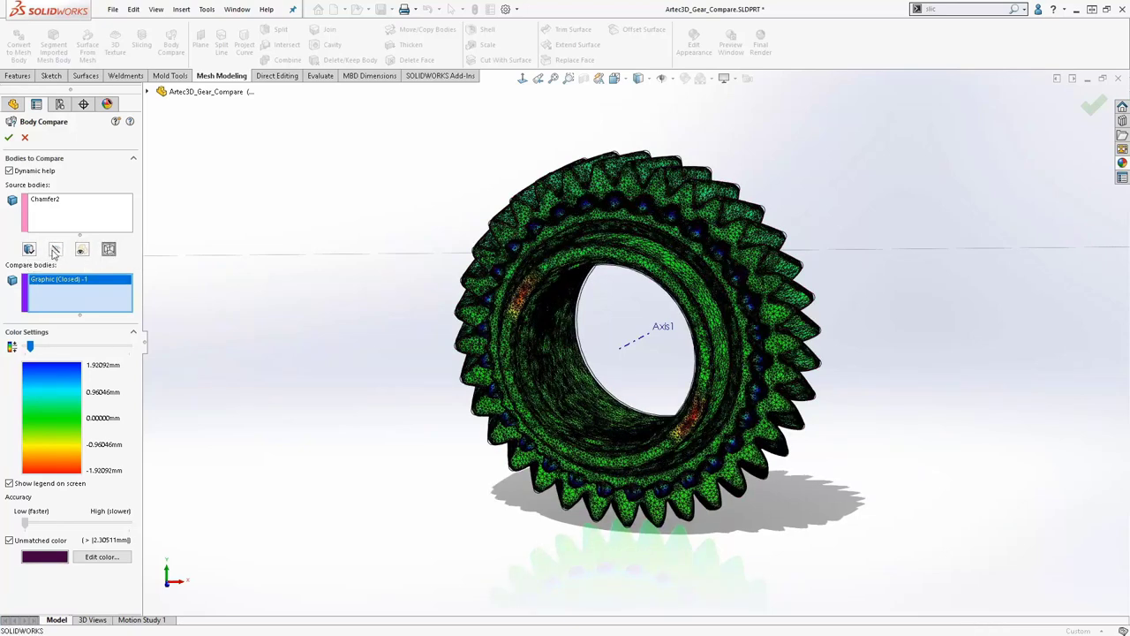
pyautogui.click(55, 251)
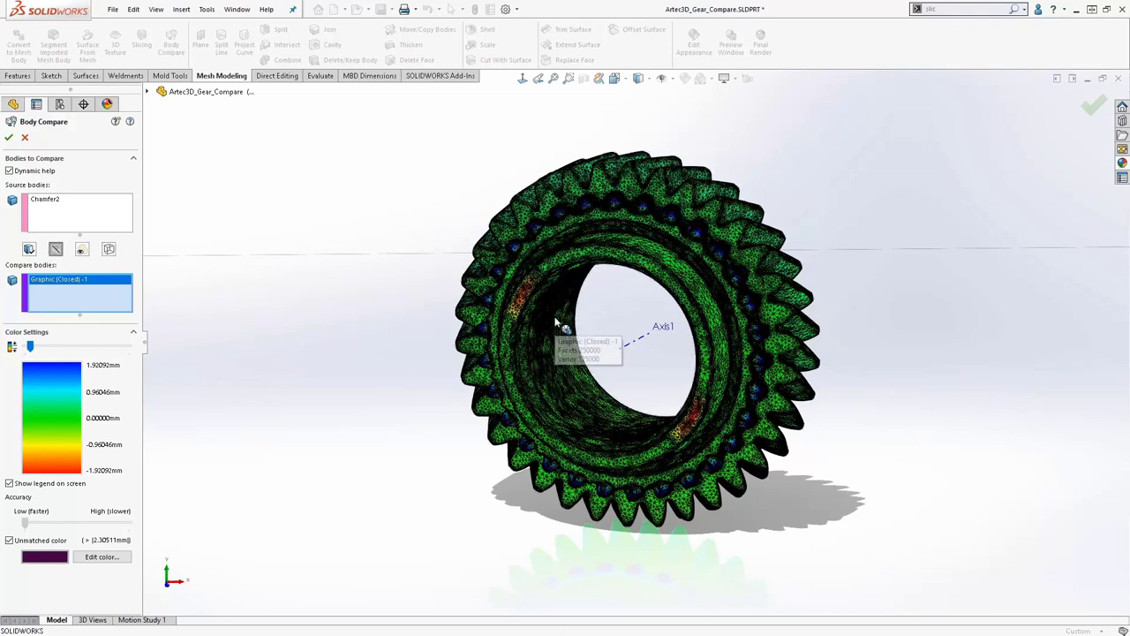
# Cancel Body Compare and convert the Graphic (Closed) -1 body to a mesh body with its facets grouped into faces.
pyautogui.moveTo(606, 328); pyautogui.dragTo(613, 327, button='middle')
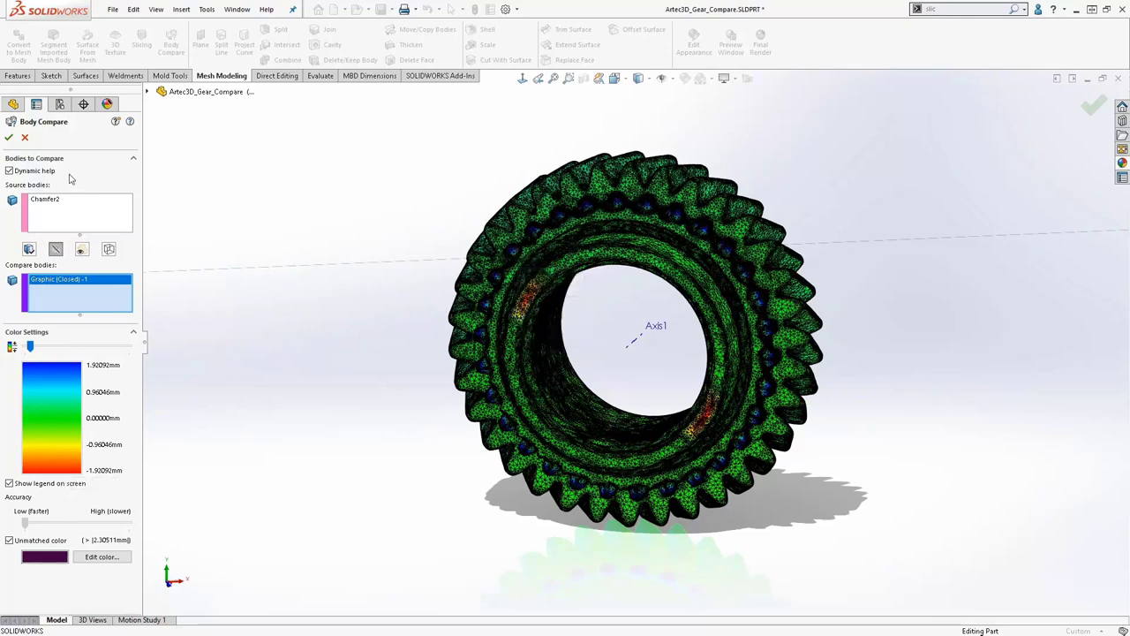
pyautogui.click(25, 139)
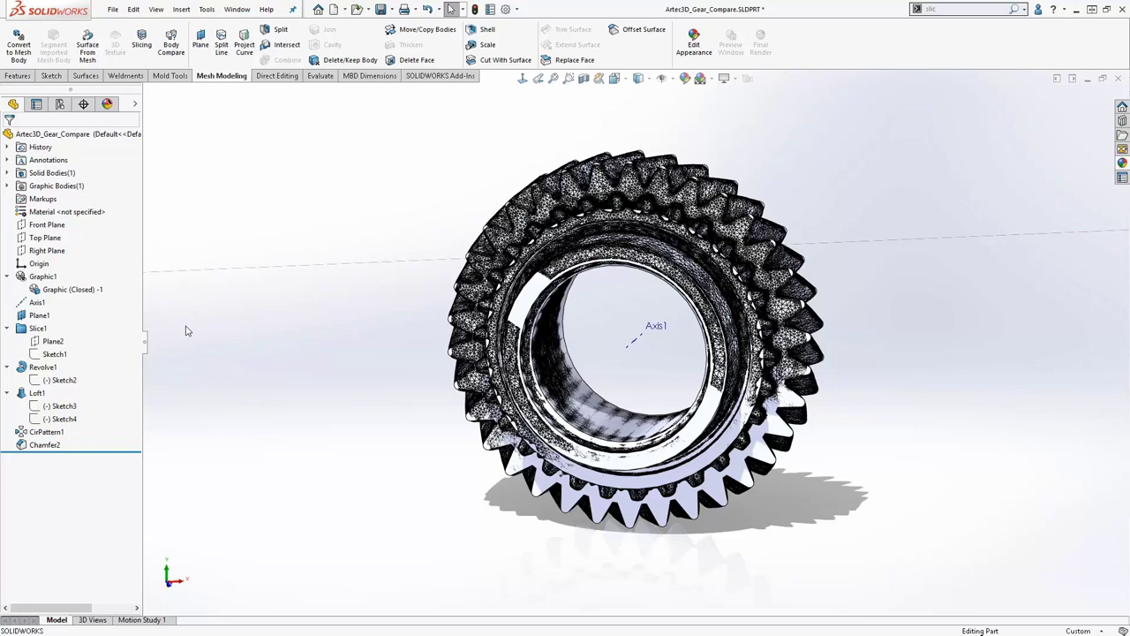
pyautogui.rightClick(53, 290)
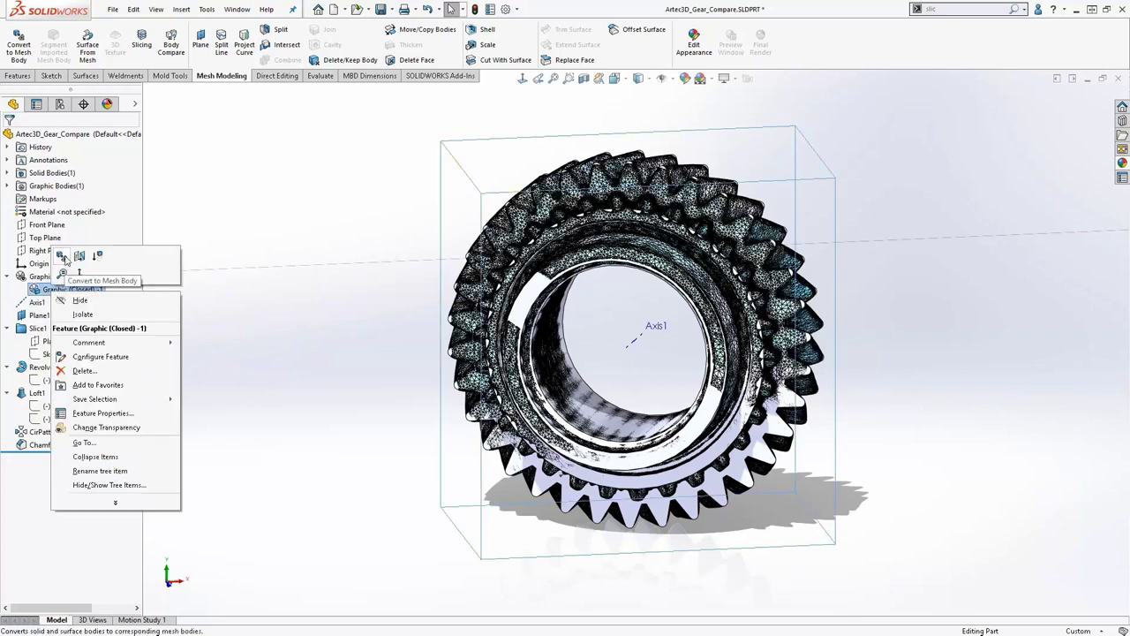
pyautogui.click(61, 256)
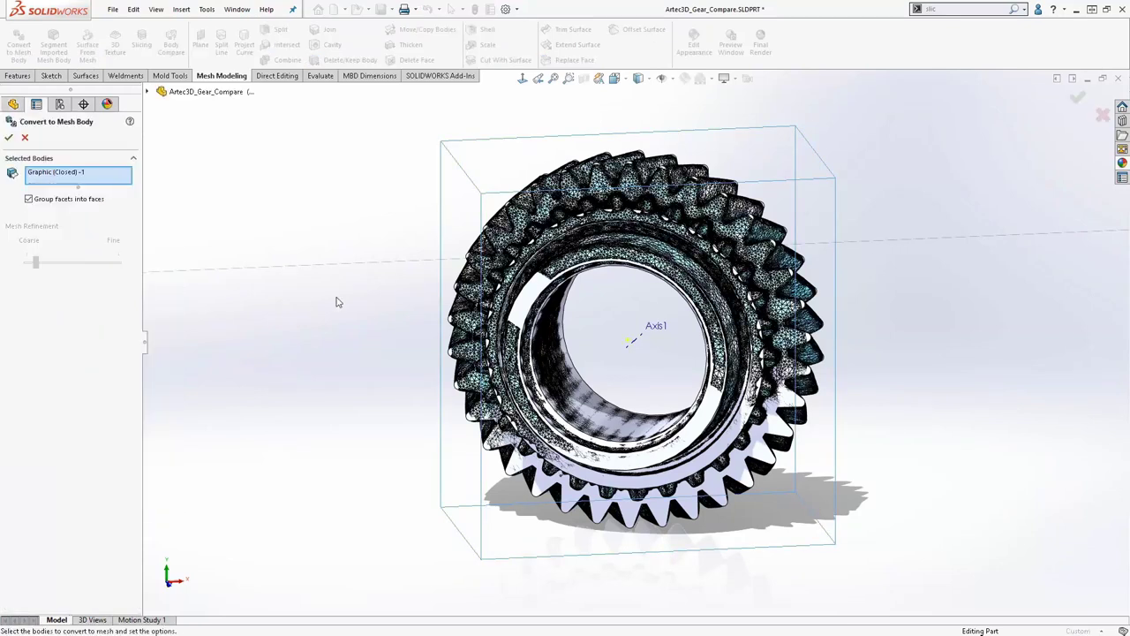
pyautogui.click(9, 139)
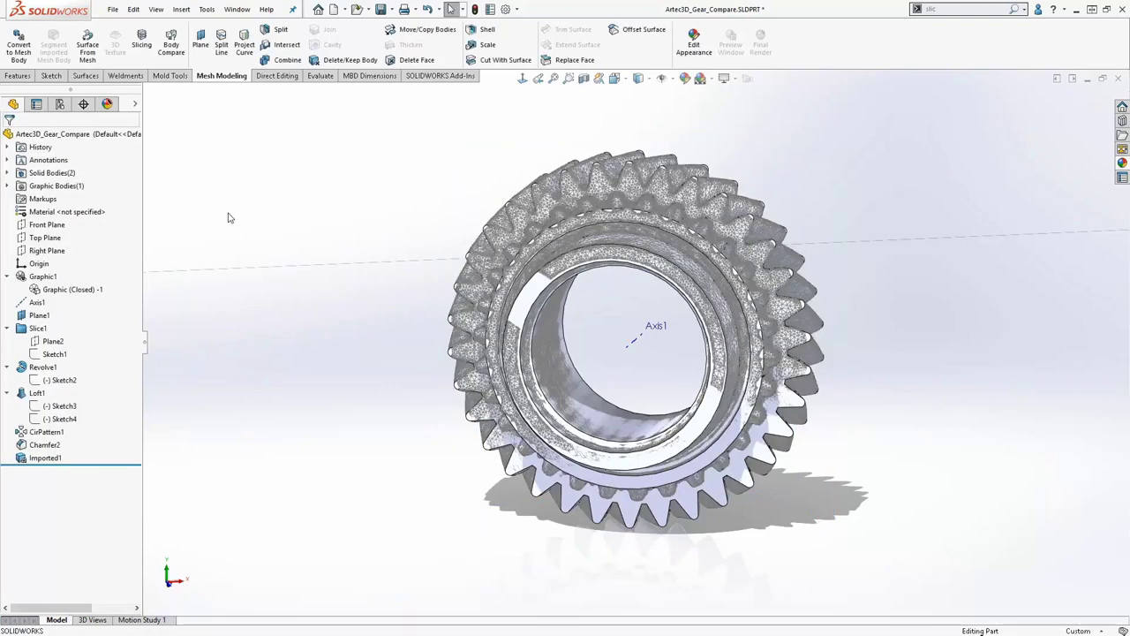
# Run Body Compare with the Chamfer2 solid as the source body and the converted Imported1 mesh as the compare body.
pyautogui.click(171, 44)
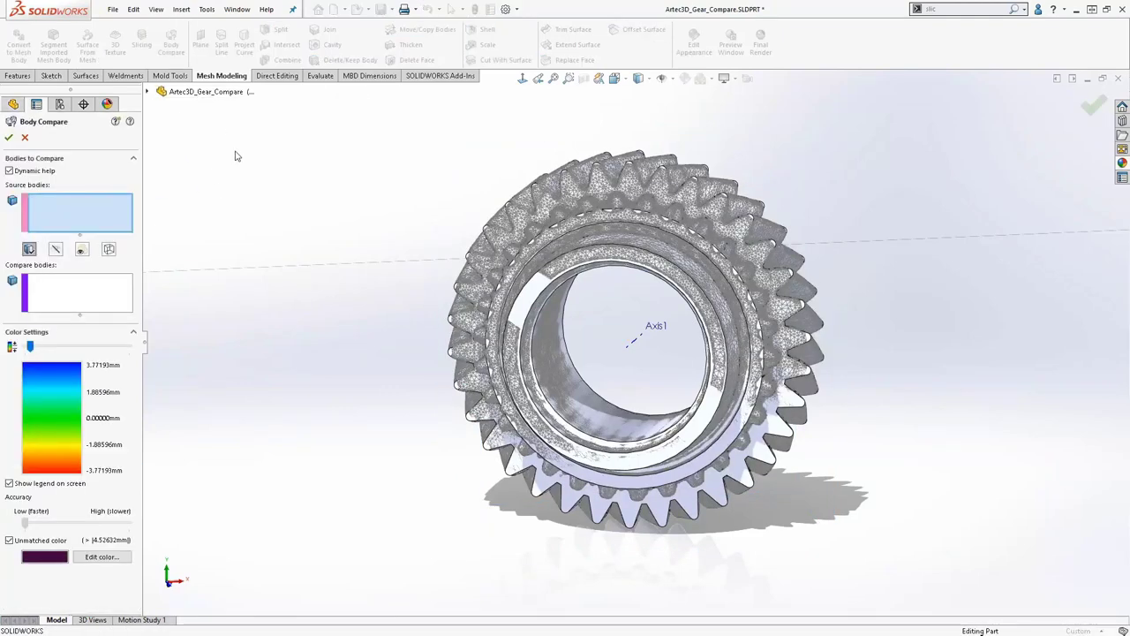
pyautogui.click(537, 315)
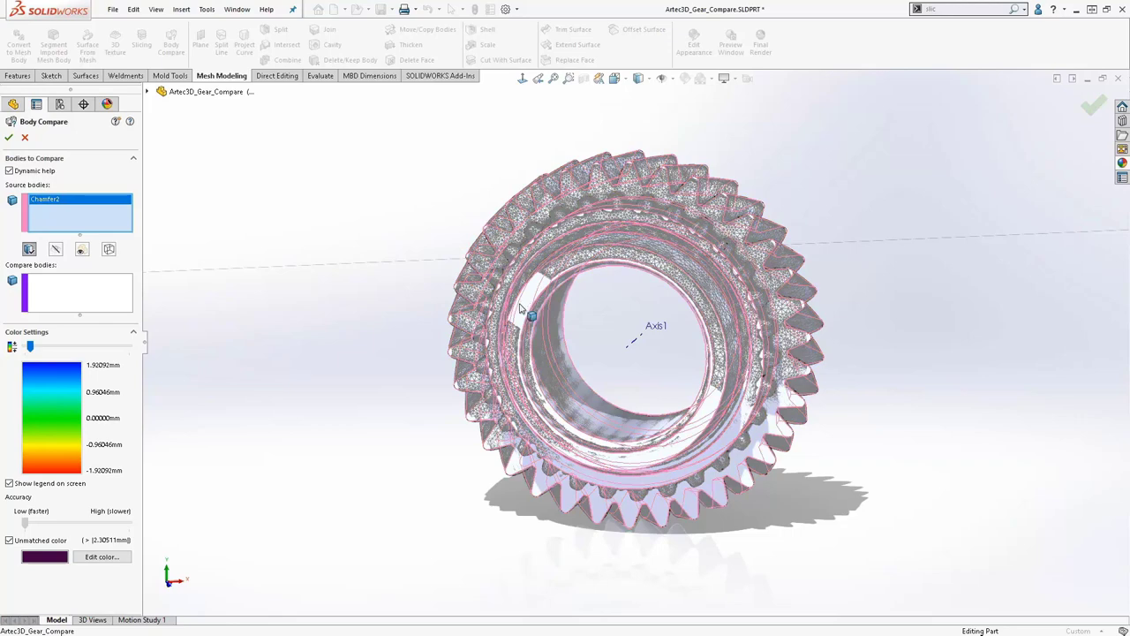
pyautogui.click(72, 296)
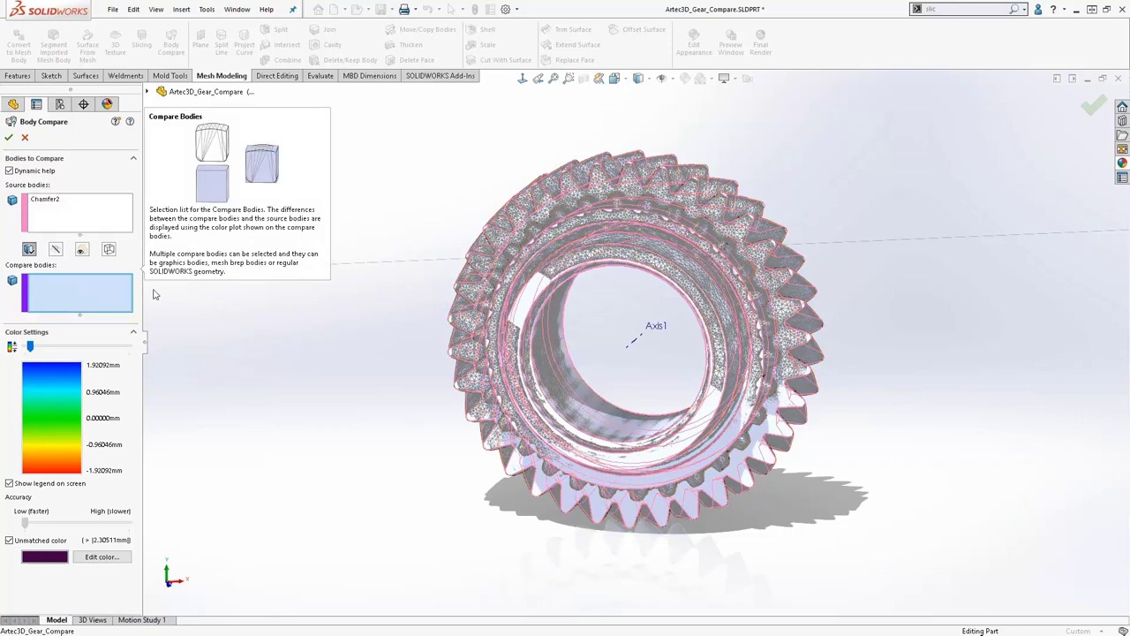
pyautogui.click(493, 236)
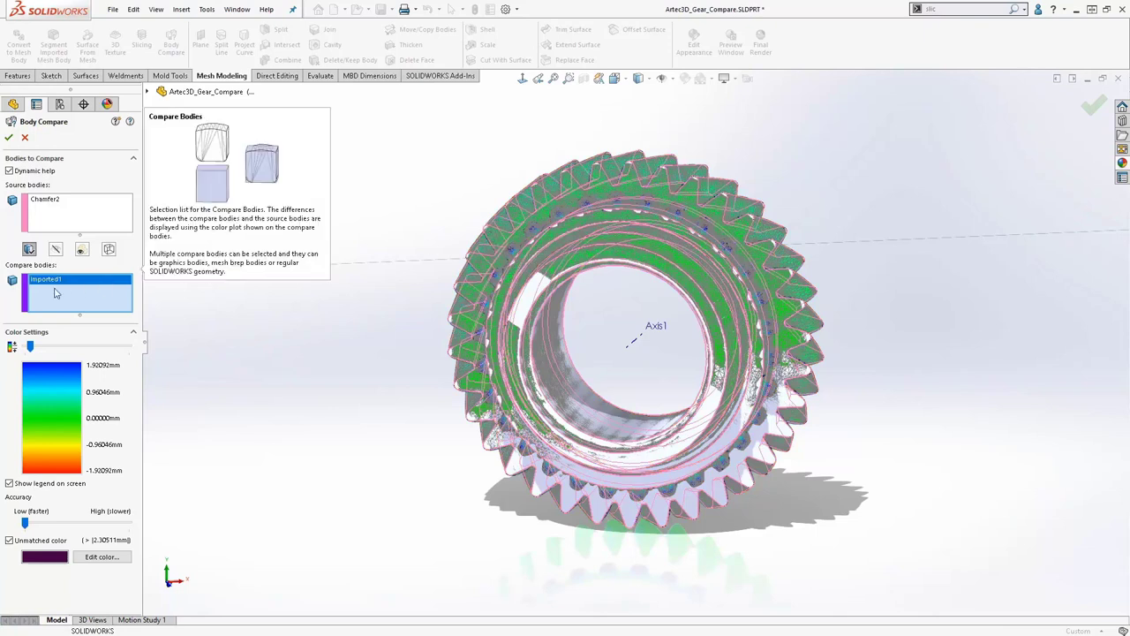
# Raise the comparison accuracy to the highest setting and hide the source body.
pyautogui.moveTo(25, 523); pyautogui.dragTo(133, 532)
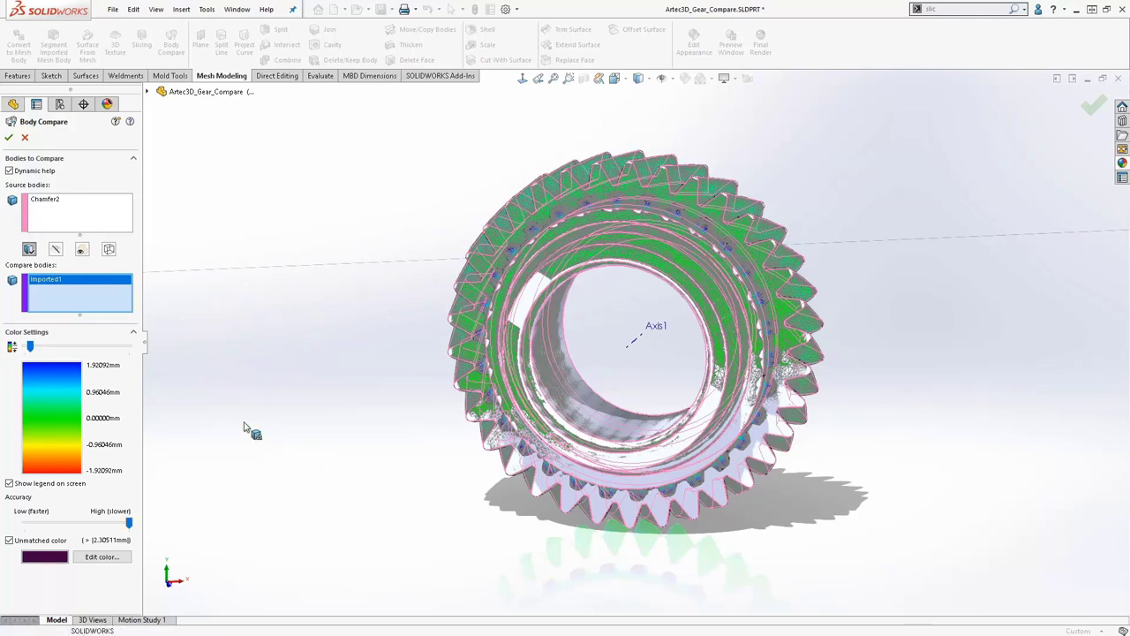
pyautogui.click(55, 249)
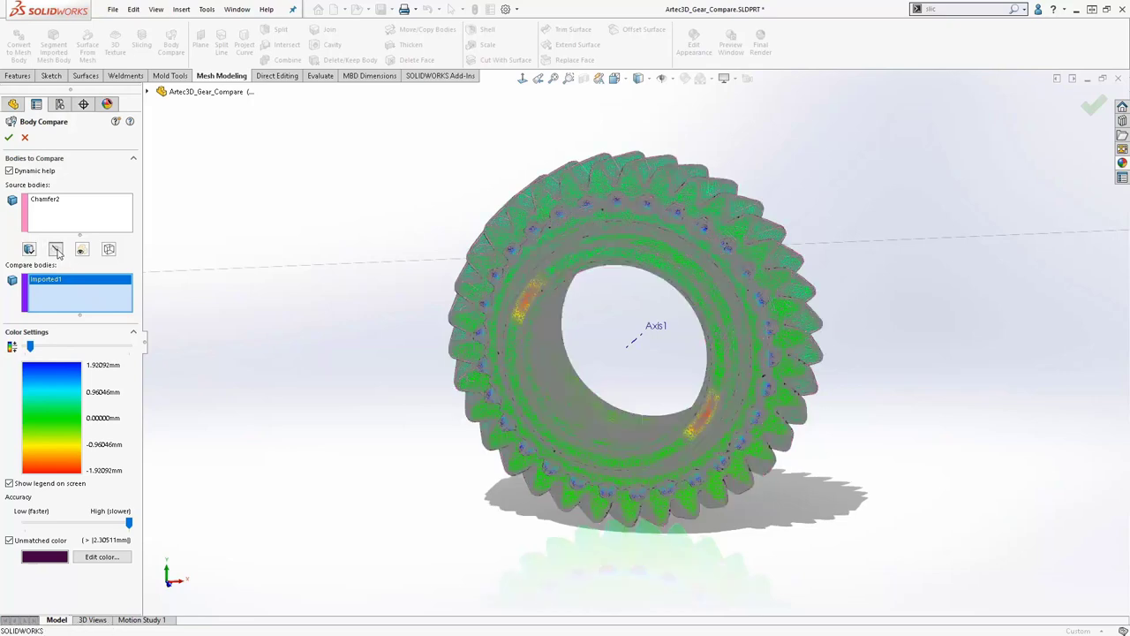
pyautogui.moveTo(403, 386); pyautogui.dragTo(376, 378, button='middle')
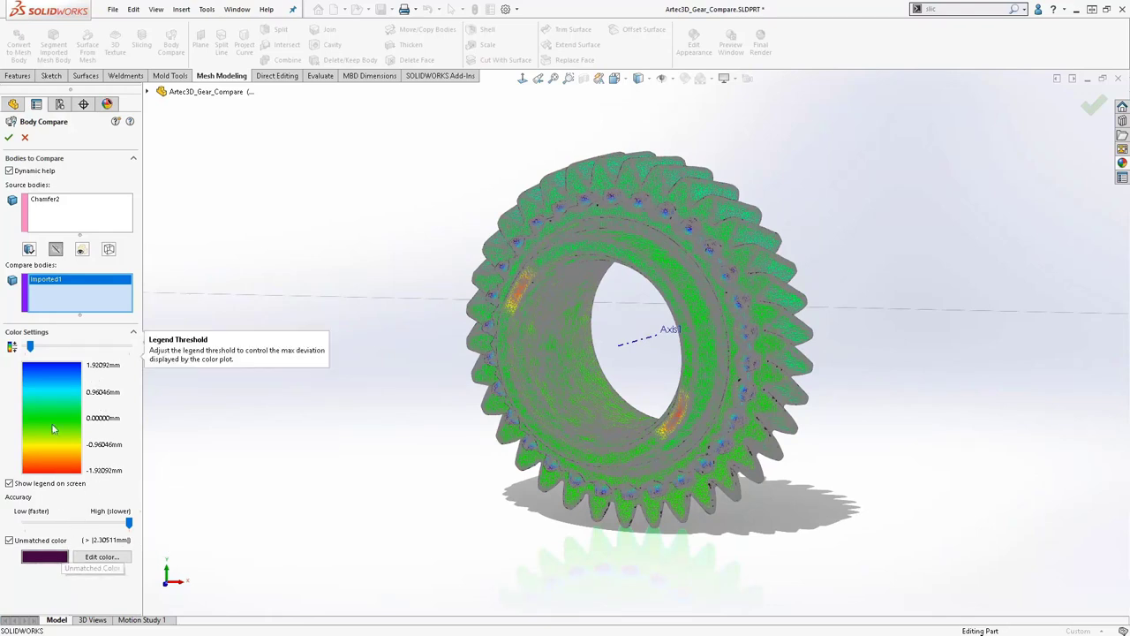
# Lower the legend threshold to 0.44341 mm, examine the deviations on the teeth and inner ring, and accept the comparison.
pyautogui.moveTo(30, 347); pyautogui.dragTo(24, 348)
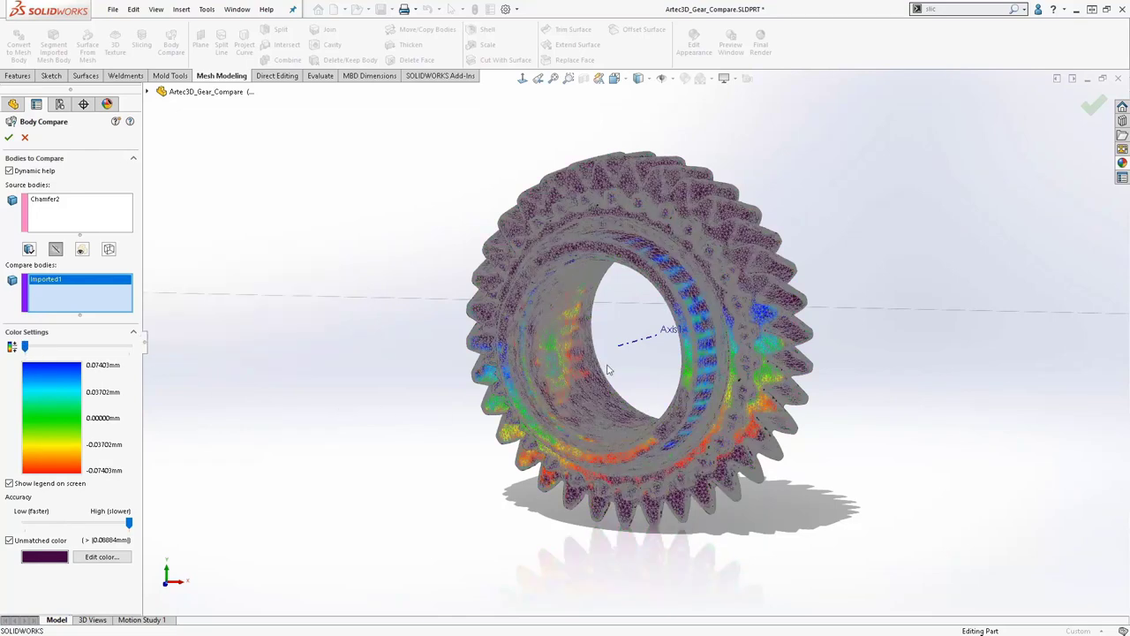
pyautogui.moveTo(26, 348); pyautogui.dragTo(28, 348)
pyautogui.scroll(-8, 565, 281)
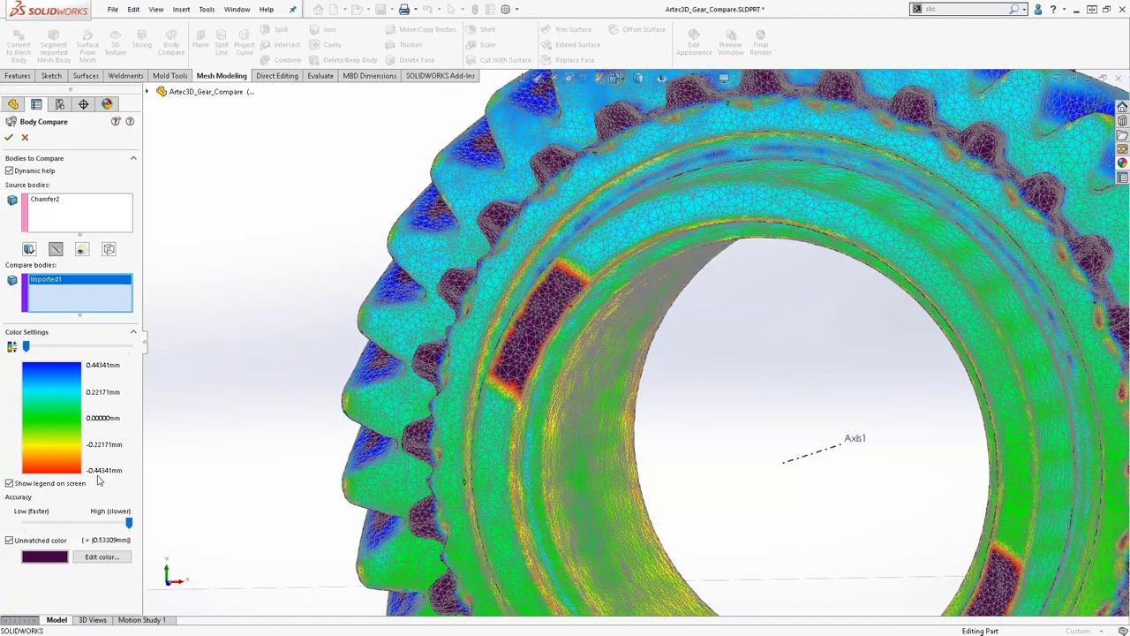
pyautogui.moveTo(530, 257); pyautogui.dragTo(572, 239, button='middle')
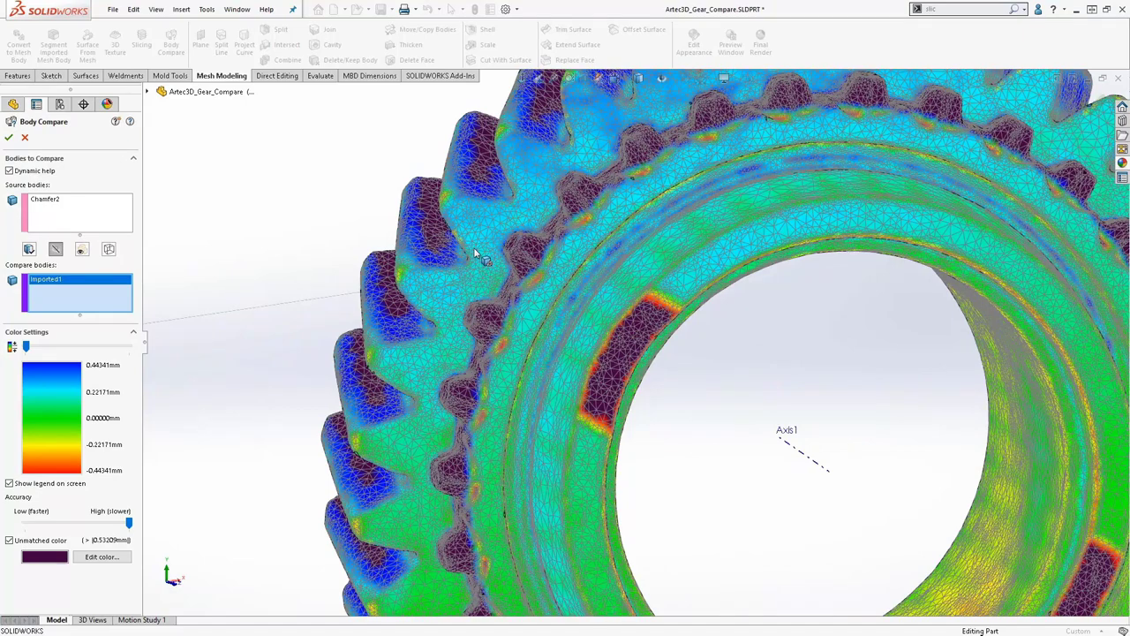
pyautogui.press('space')
pyautogui.click(487, 382)
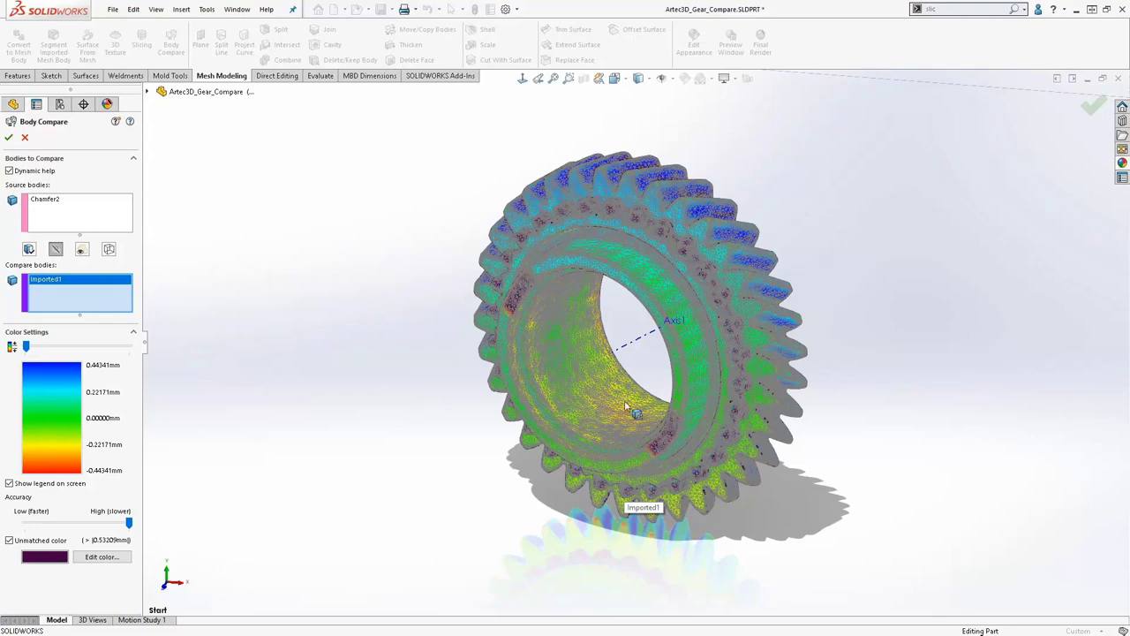
pyautogui.click(9, 137)
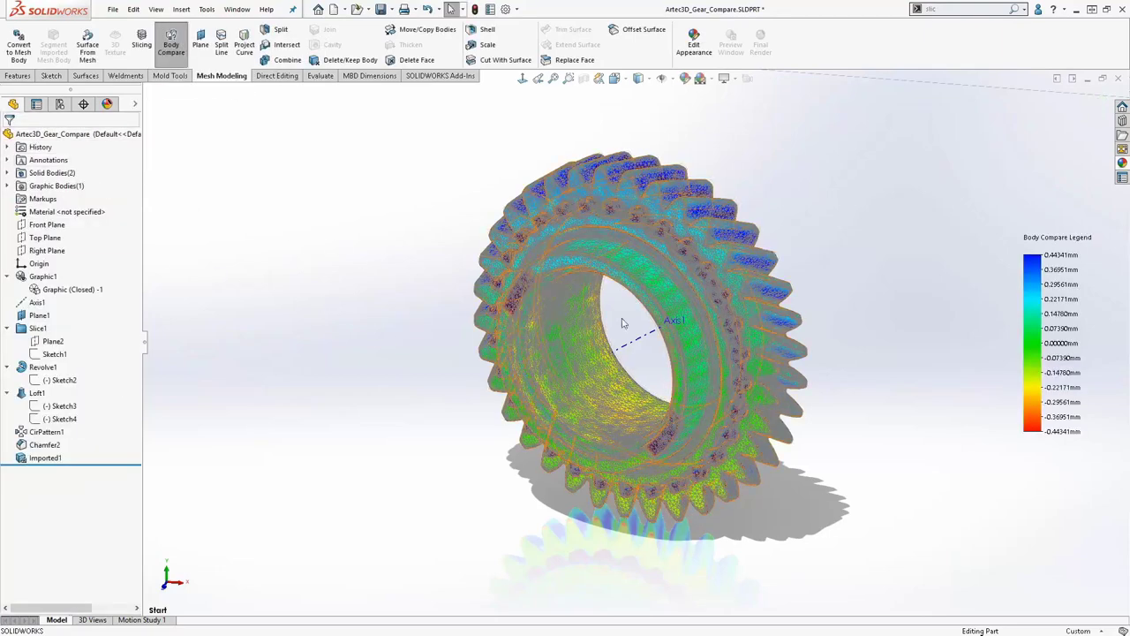